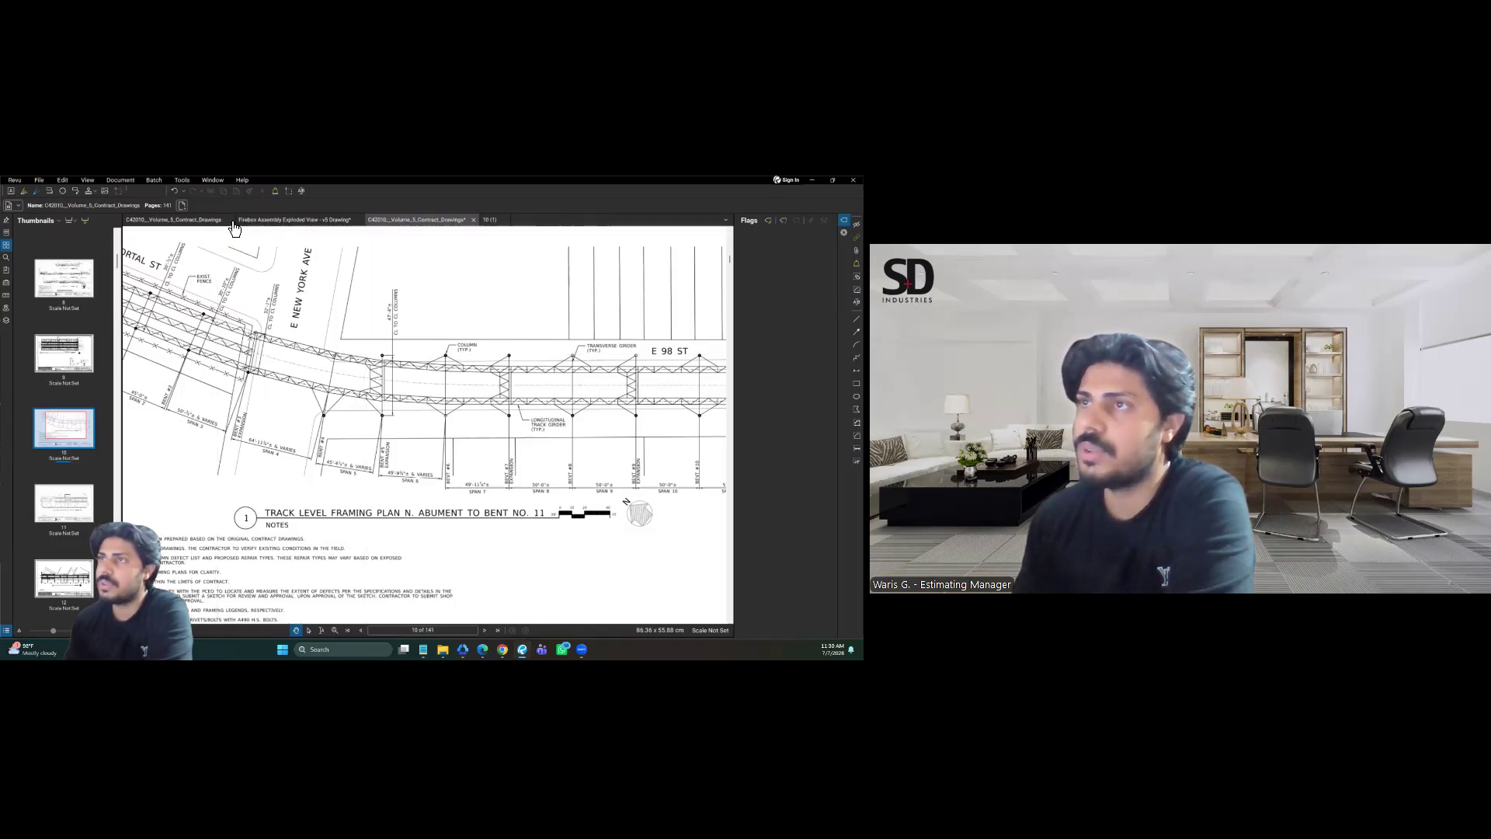
Step: Close the open PDF drawing documents and exit the PDF editor
{"action": "left_click", "coordinate": [228, 223]}
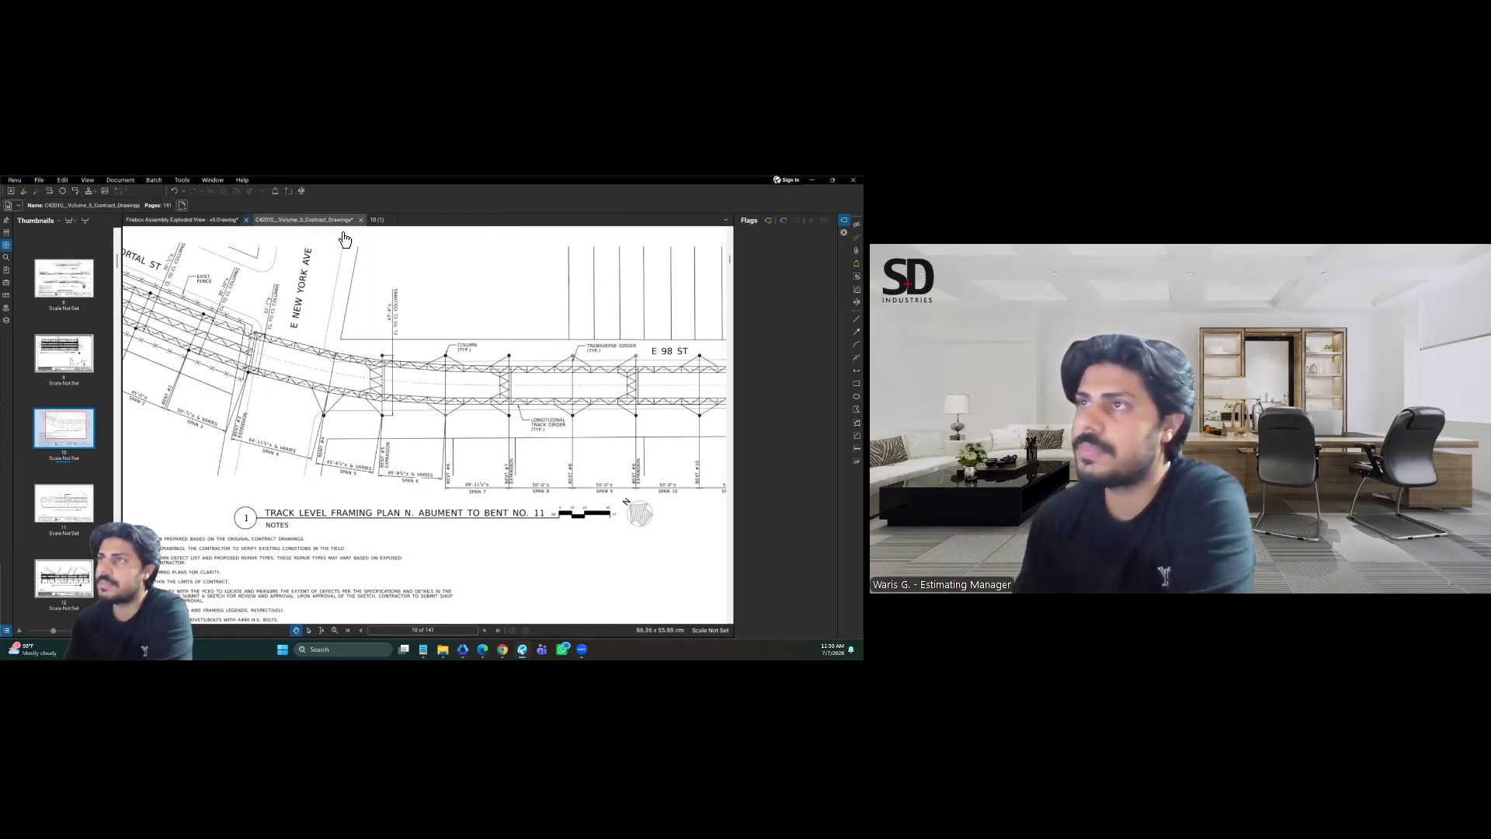
{"action": "left_click", "coordinate": [456, 454]}
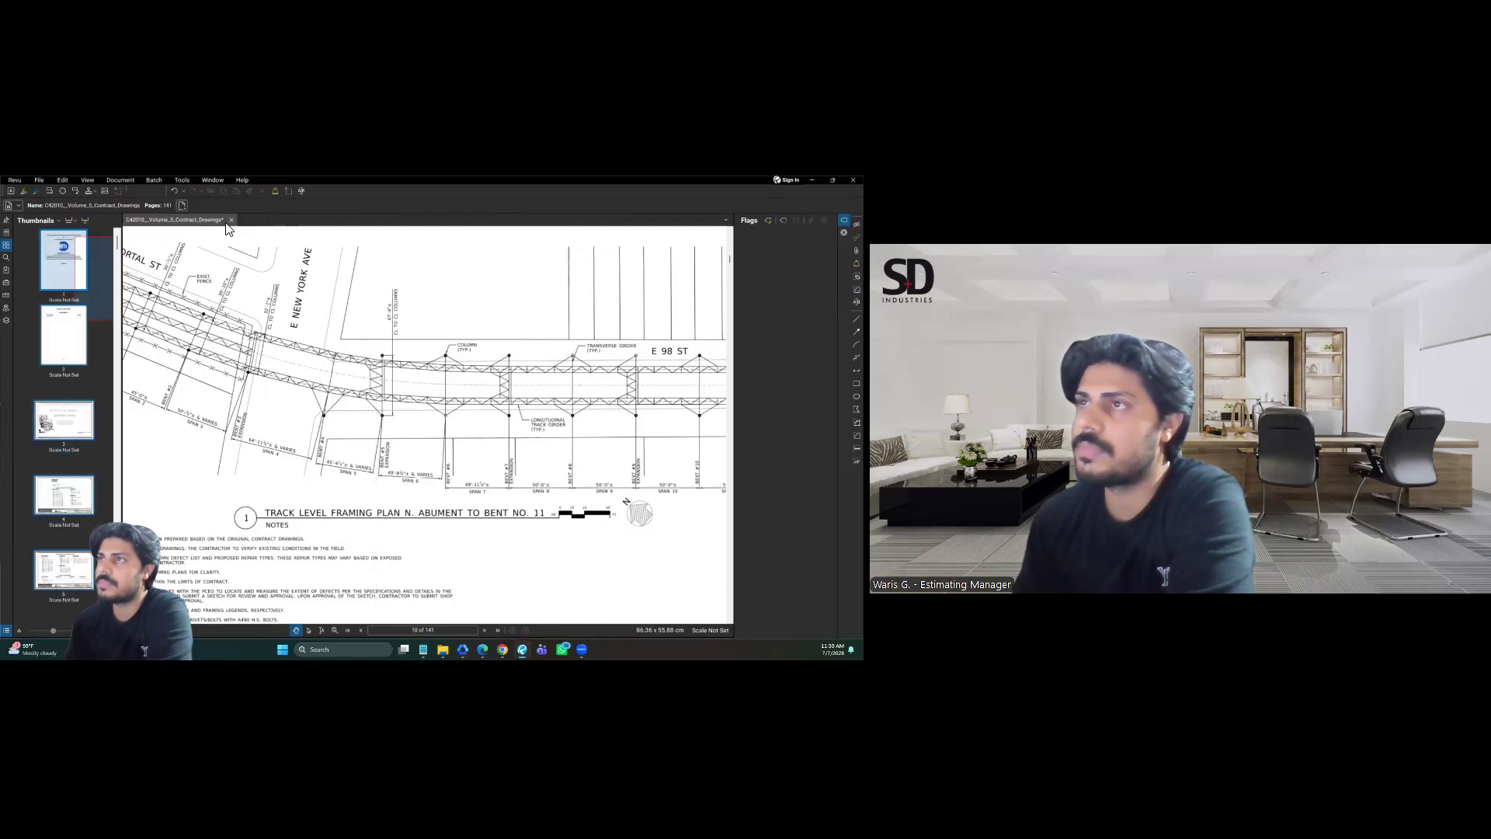
{"action": "left_click", "coordinate": [450, 455]}
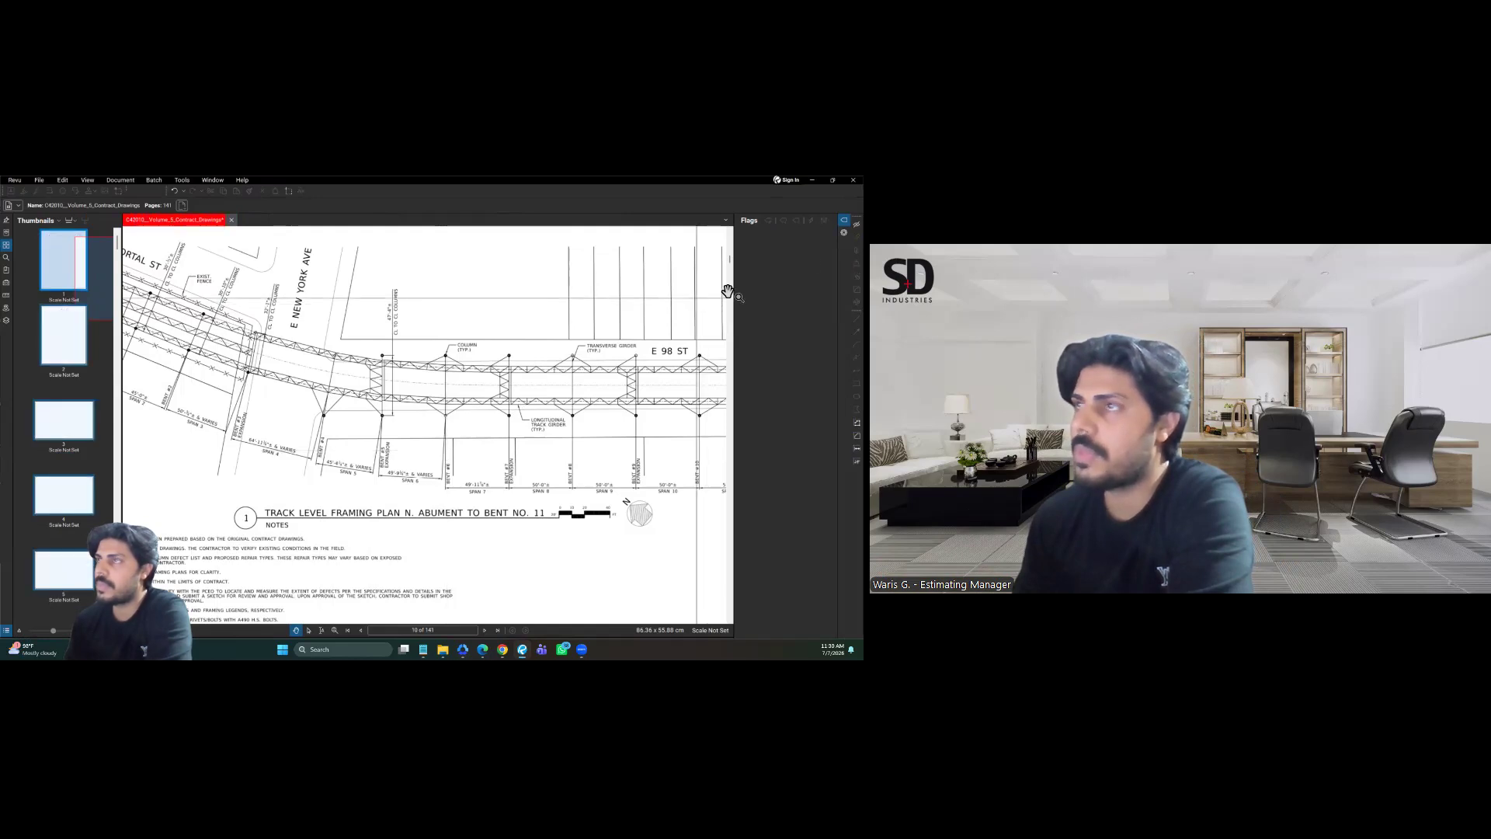
{"action": "left_click", "coordinate": [852, 181]}
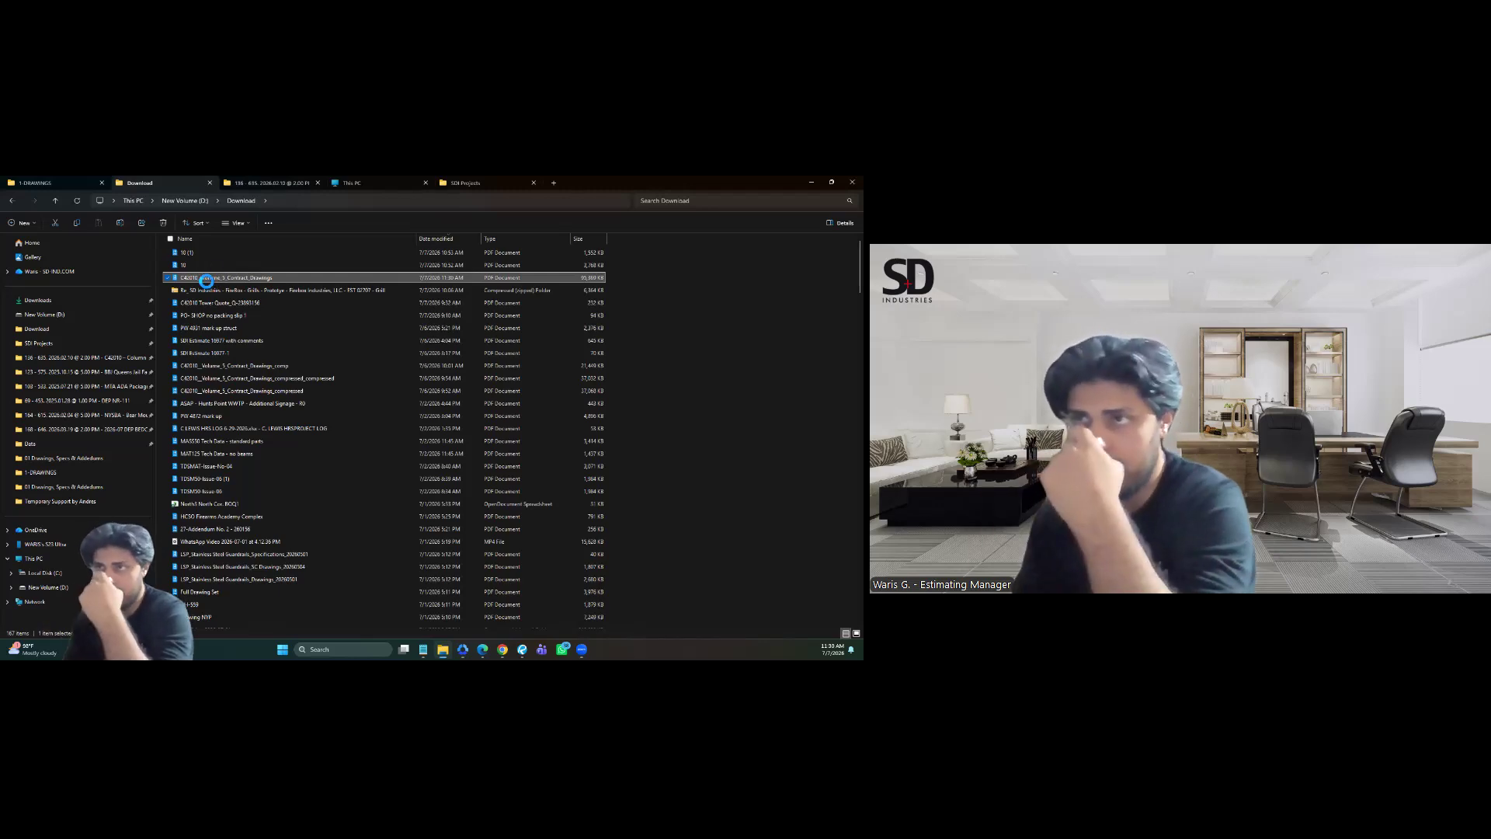
Step: Check the default app options for PDF files in the properties of C42010__Volume_5_Contract_Drawings, leaving them unchanged
{"action": "right_click", "coordinate": [207, 281]}
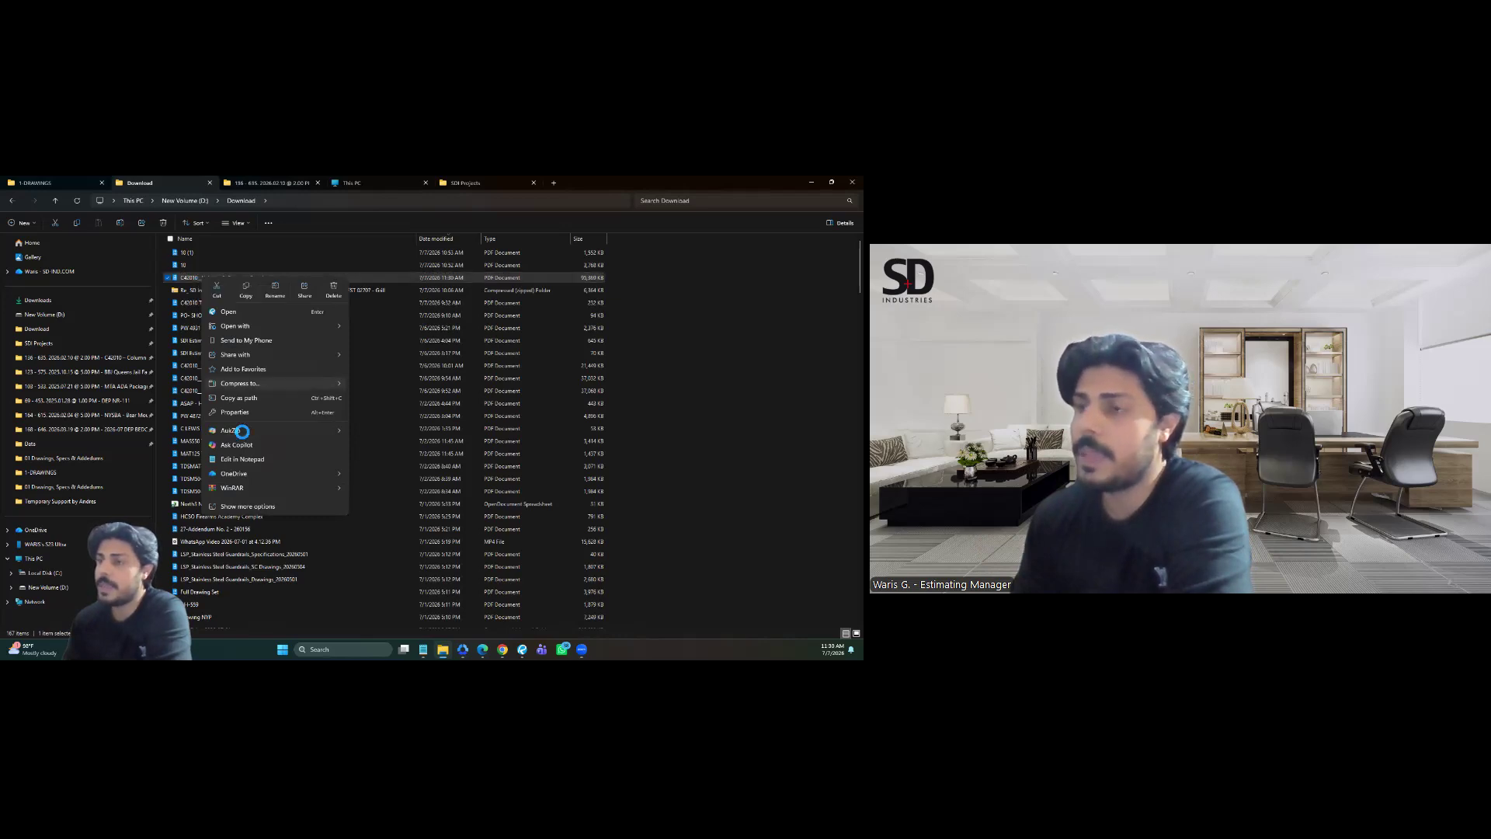
{"action": "left_click", "coordinate": [253, 506]}
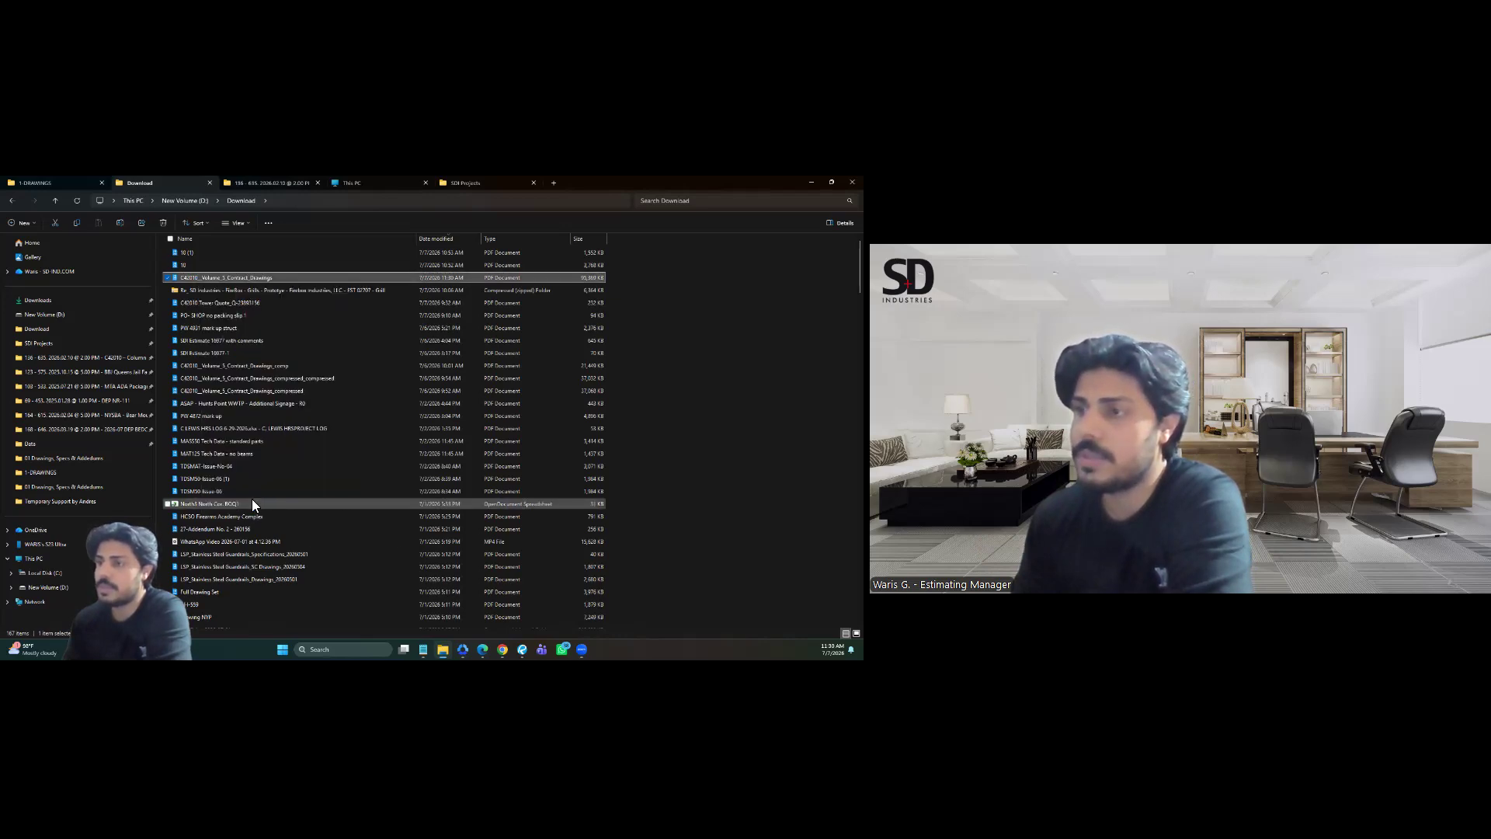
{"action": "left_click", "coordinate": [273, 505]}
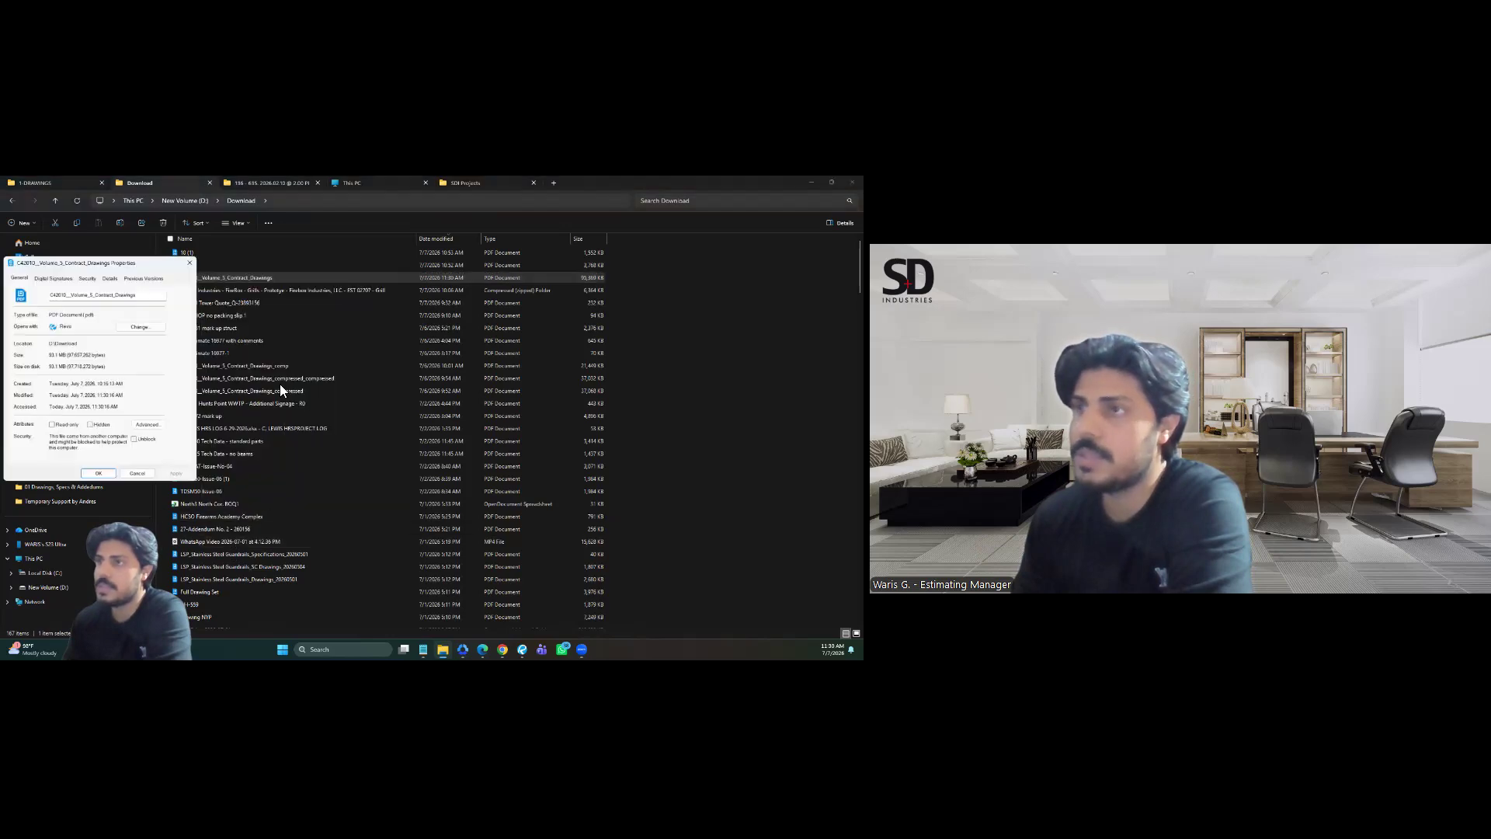
{"action": "left_click", "coordinate": [140, 327]}
{"action": "scroll", "coordinate": [385, 415], "scroll_direction": "down", "scroll_amount": 2}
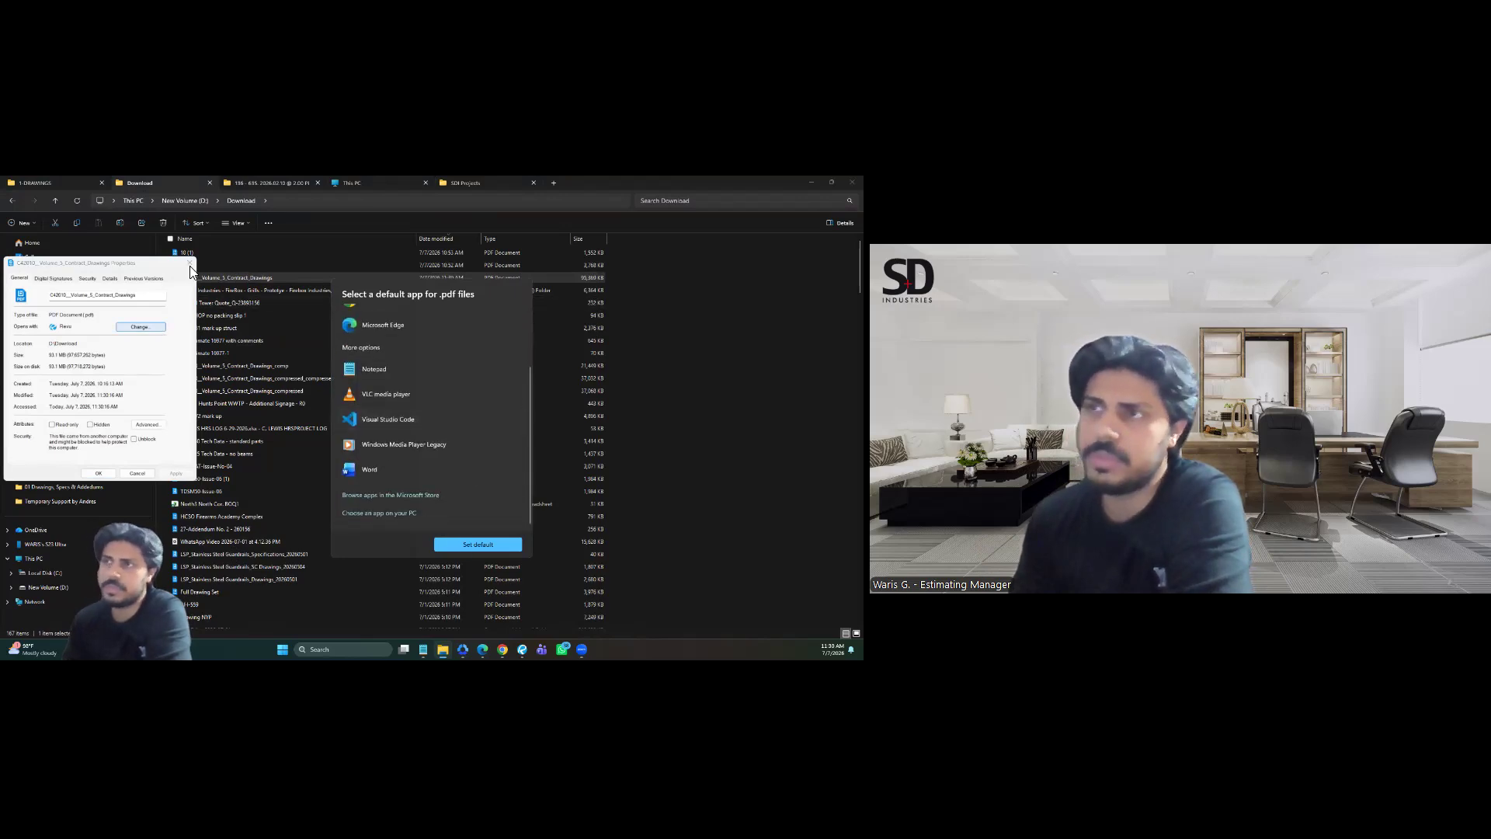
{"action": "left_click", "coordinate": [189, 264]}
{"action": "left_click", "coordinate": [188, 264]}
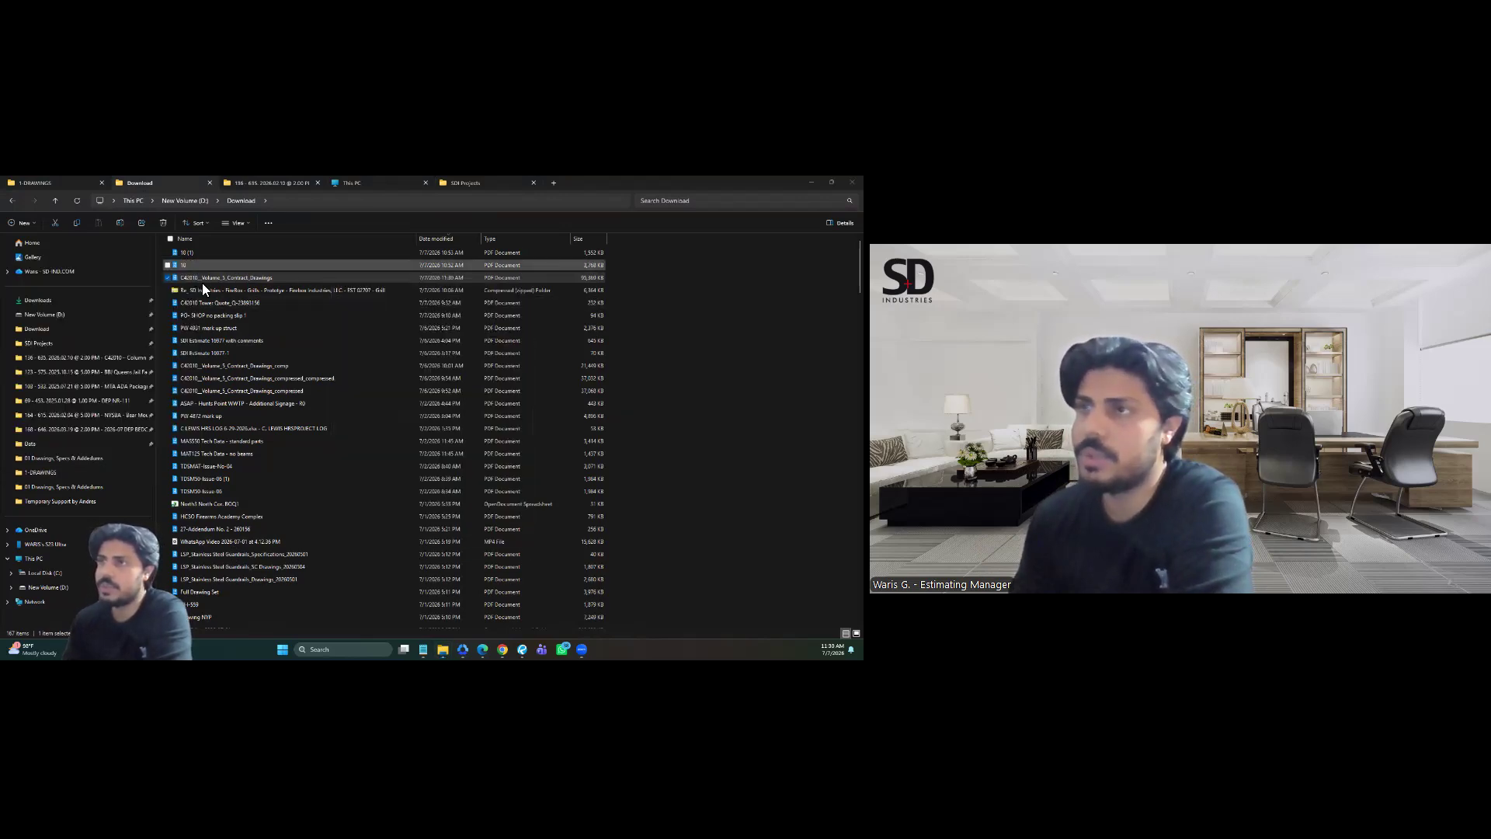
Step: Open the C42010__Volume_5_Contract_Drawings PDF from the Download folder
{"action": "right_click", "coordinate": [201, 279]}
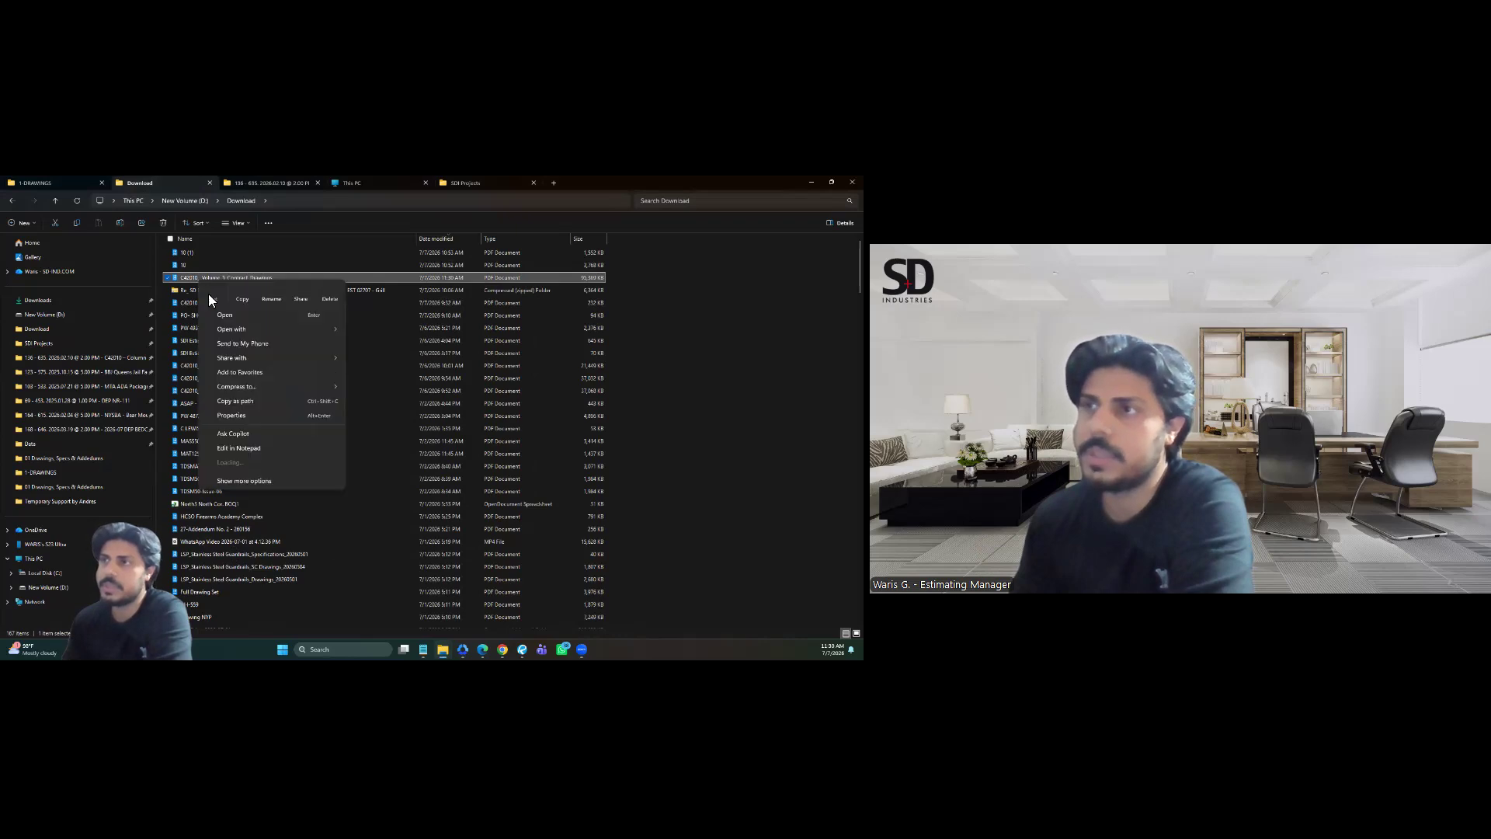
{"action": "mouse_move", "coordinate": [234, 337]}
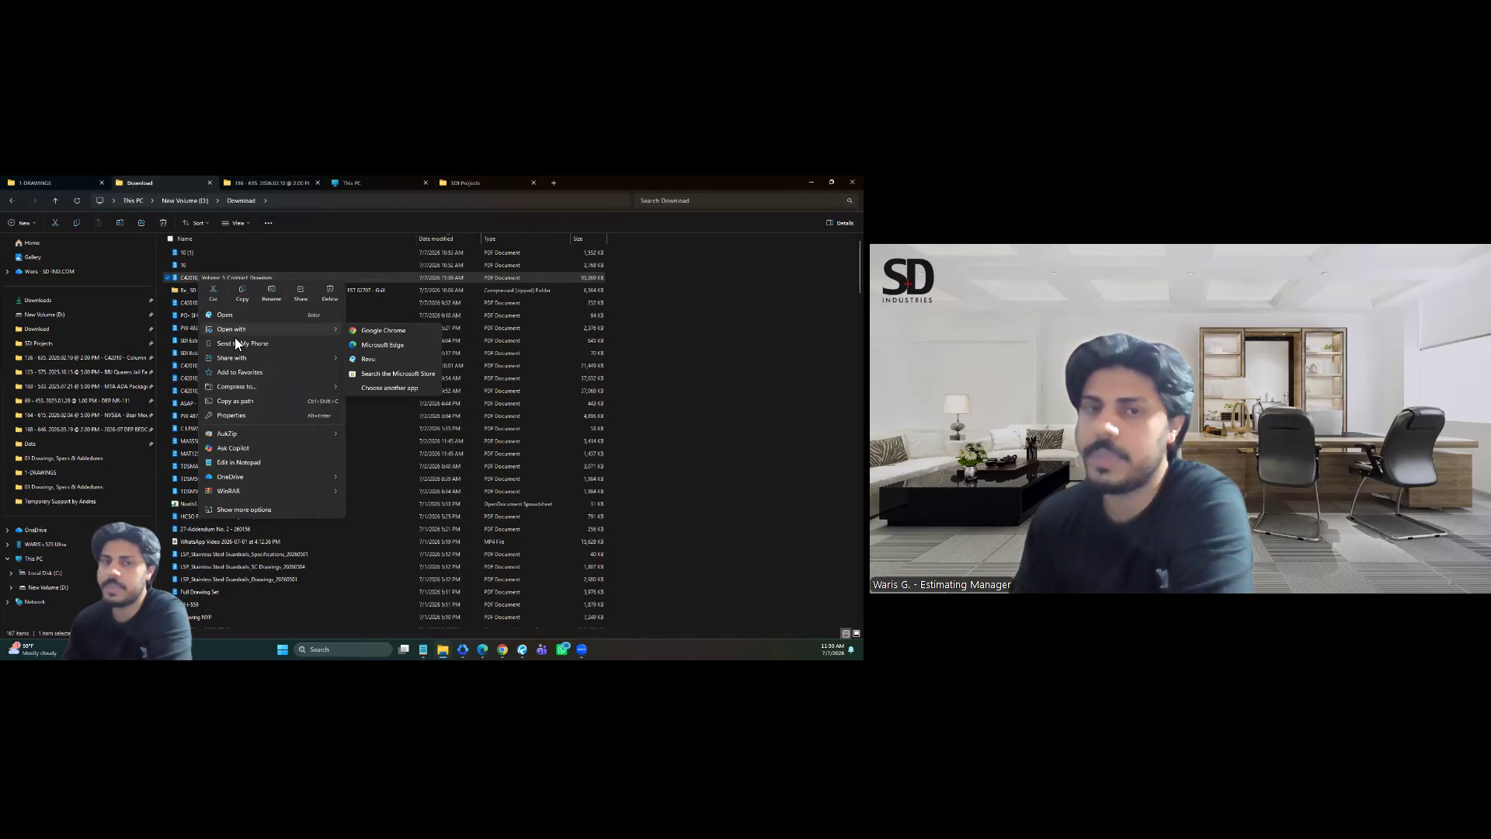
{"action": "left_click", "coordinate": [188, 279]}
{"action": "double_click", "coordinate": [184, 278]}
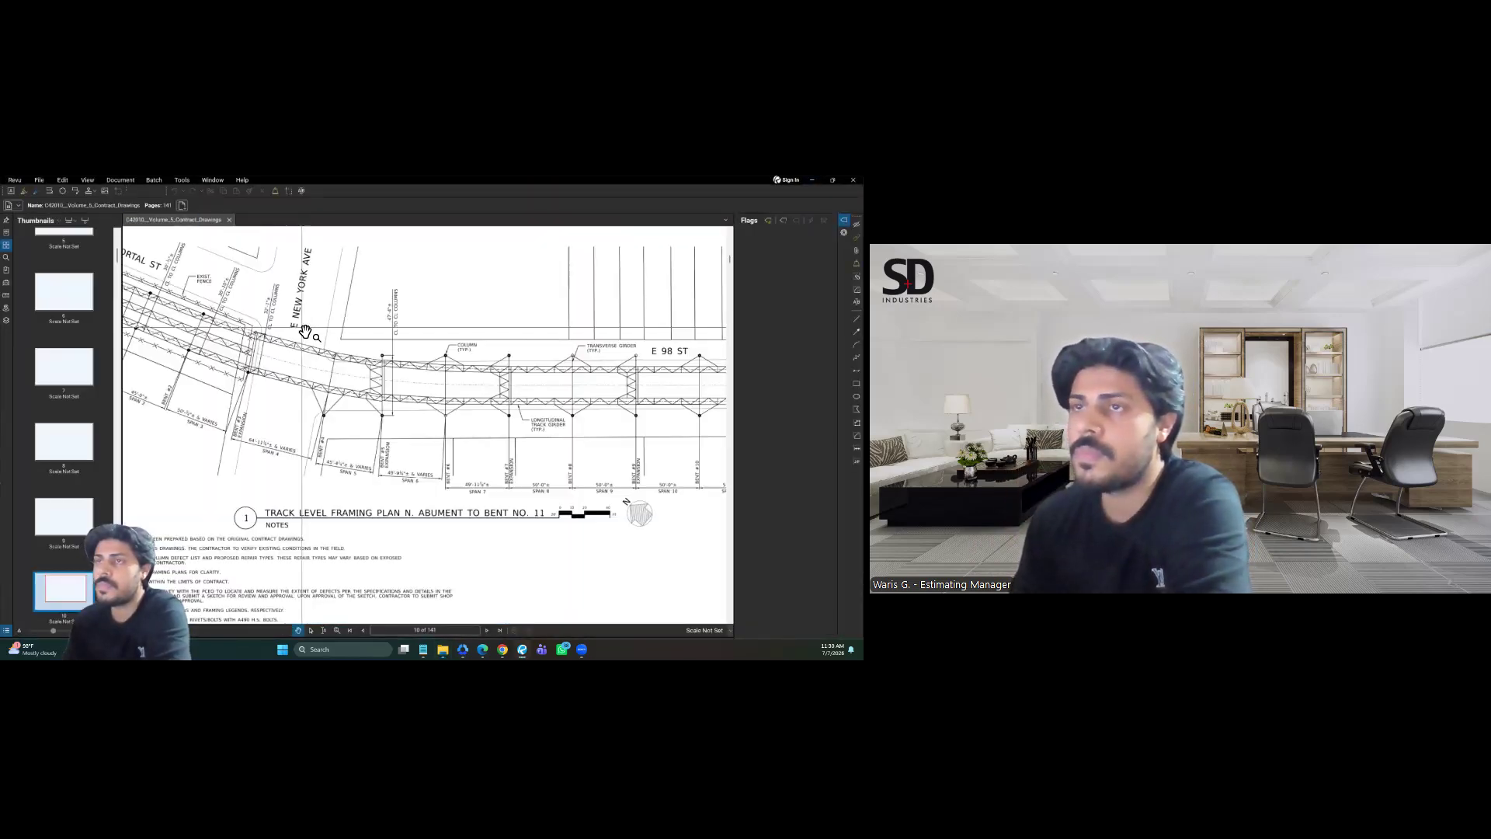
Step: Look through the contract drawings from the cover on page 1 to the lists of drawings by project line
{"action": "left_click", "coordinate": [350, 630]}
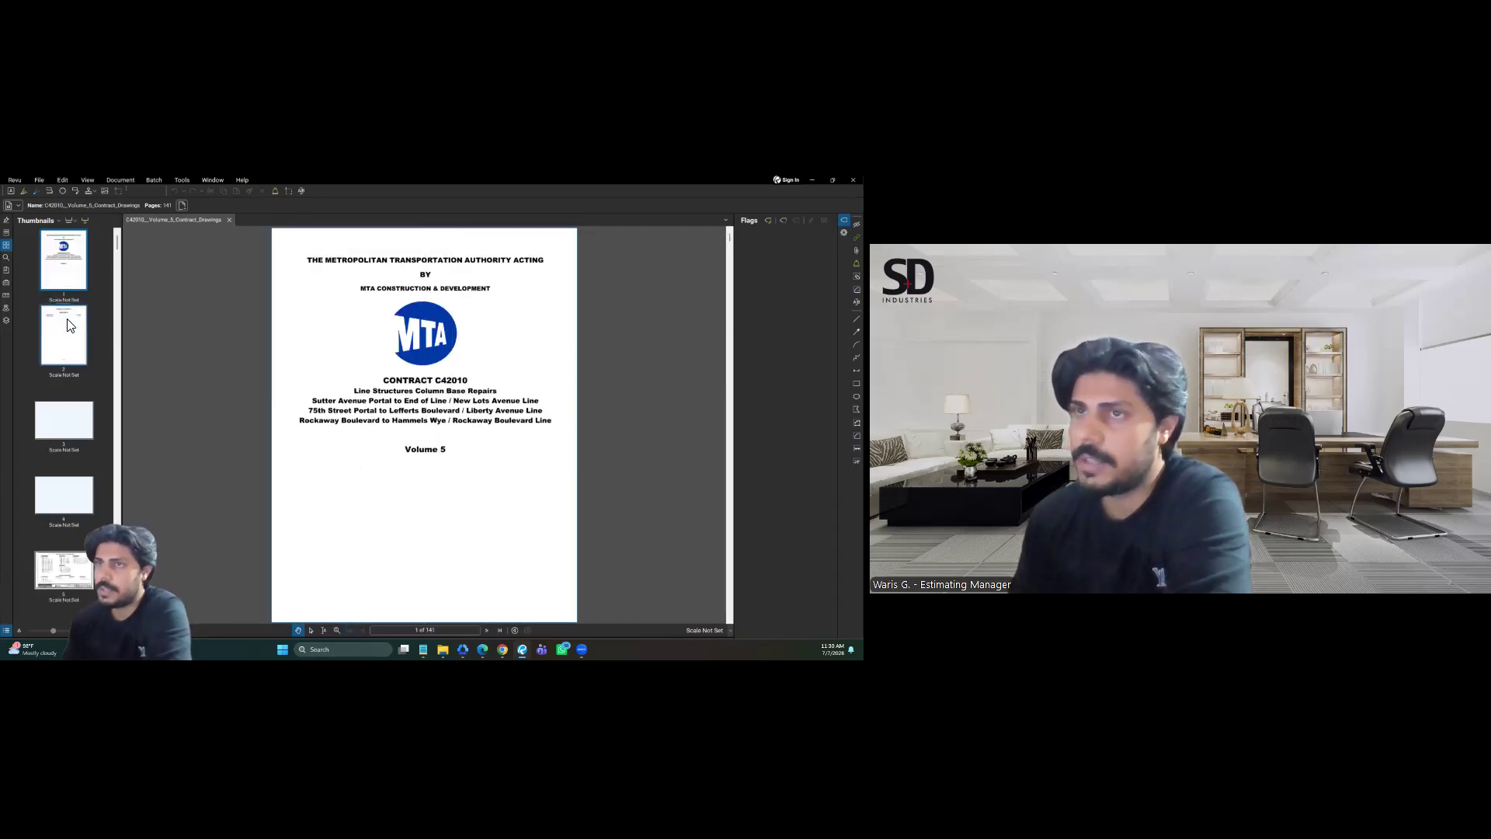
{"action": "left_click", "coordinate": [78, 423]}
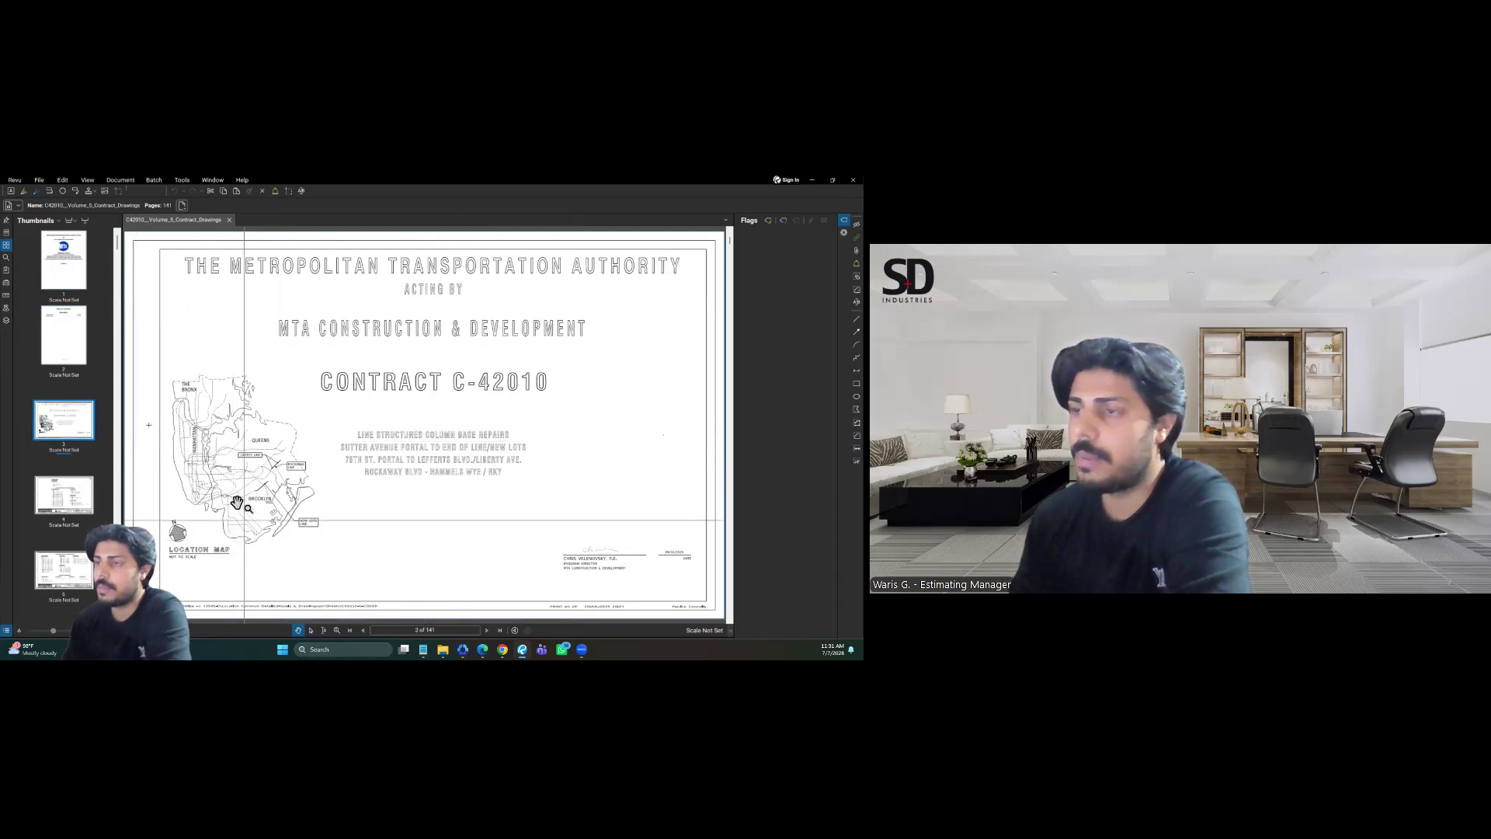
{"action": "scroll", "coordinate": [236, 503], "scroll_direction": "down", "scroll_amount": 2}
{"action": "scroll", "coordinate": [237, 503], "scroll_direction": "up", "scroll_amount": 1}
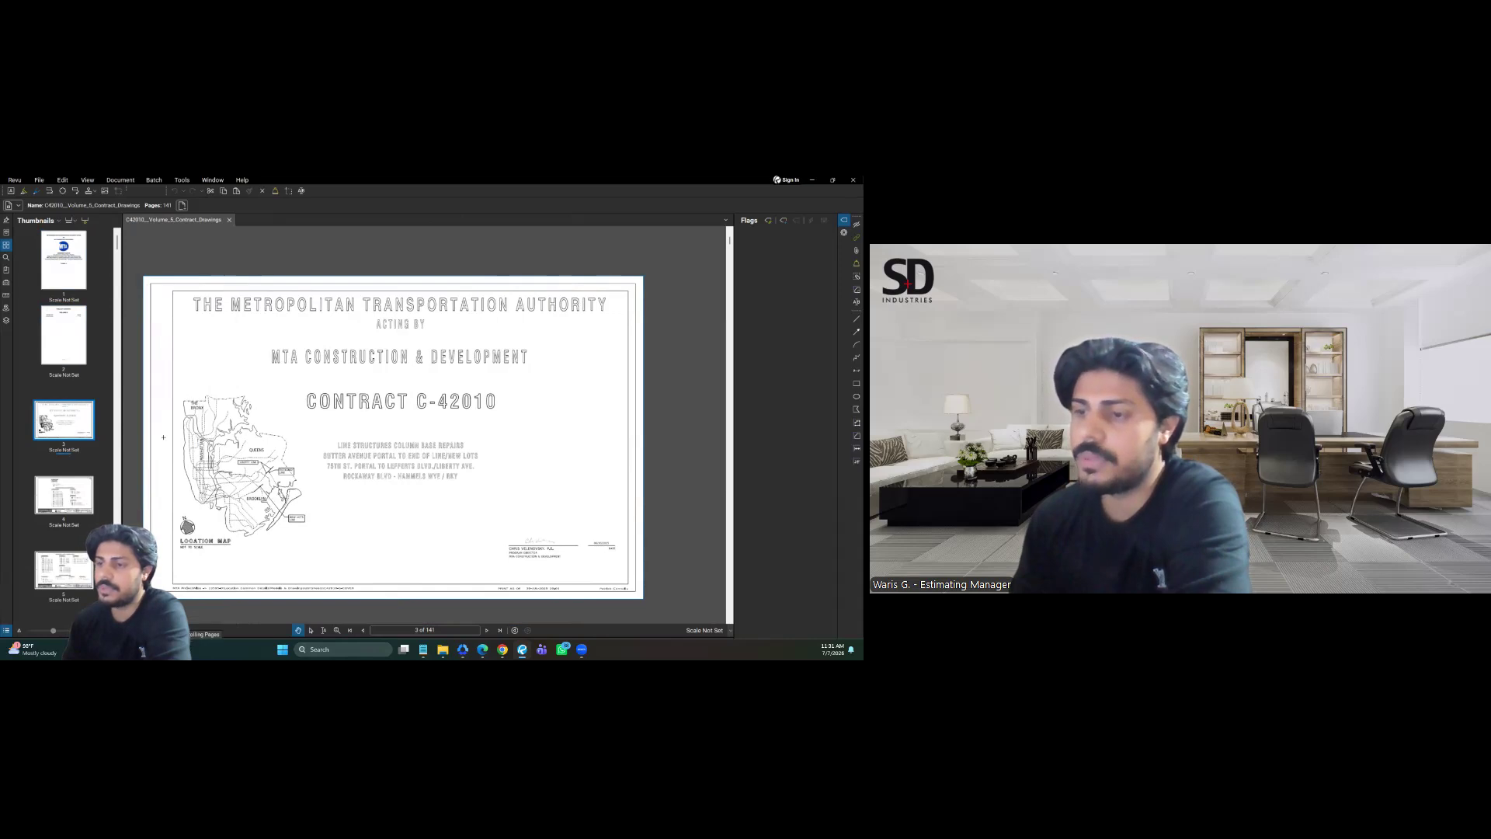
{"action": "scroll", "coordinate": [264, 408], "scroll_direction": "up", "scroll_amount": 1}
{"action": "scroll", "coordinate": [264, 407], "scroll_direction": "down", "scroll_amount": 4}
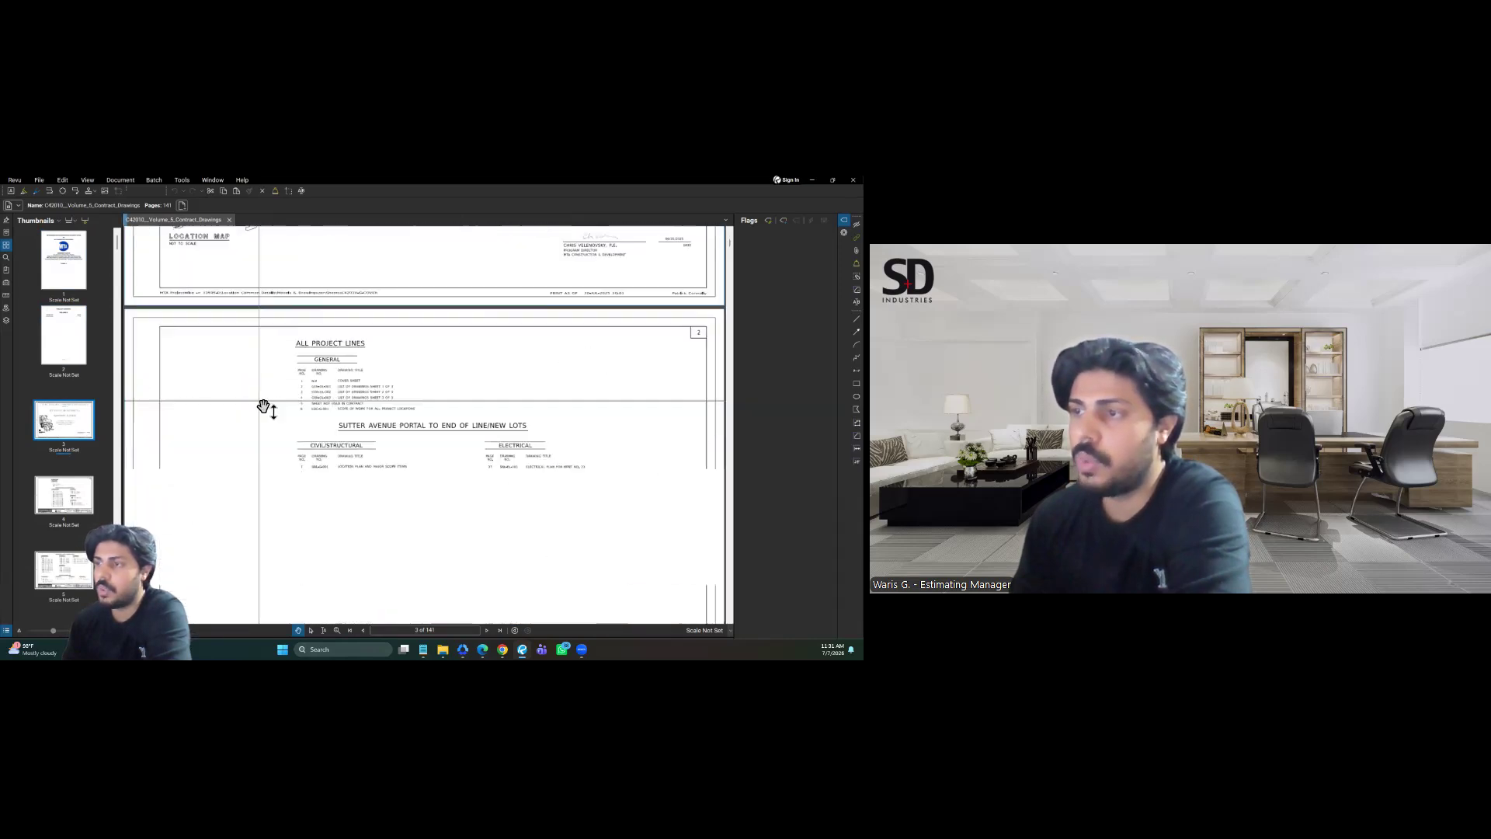
{"action": "scroll", "coordinate": [264, 407], "scroll_direction": "down", "scroll_amount": 8}
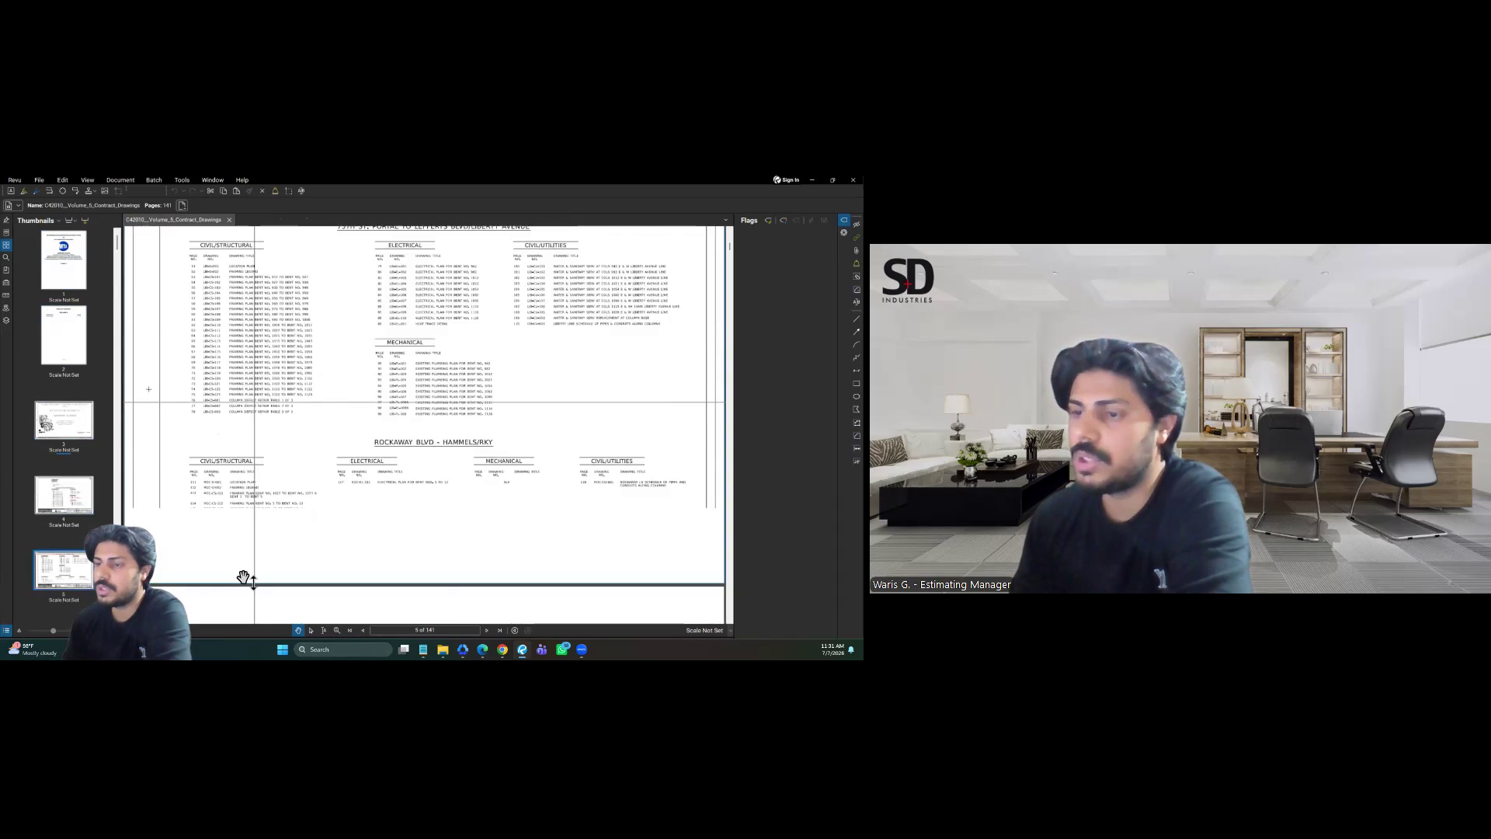
{"action": "scroll", "coordinate": [243, 578], "scroll_direction": "down", "scroll_amount": 3}
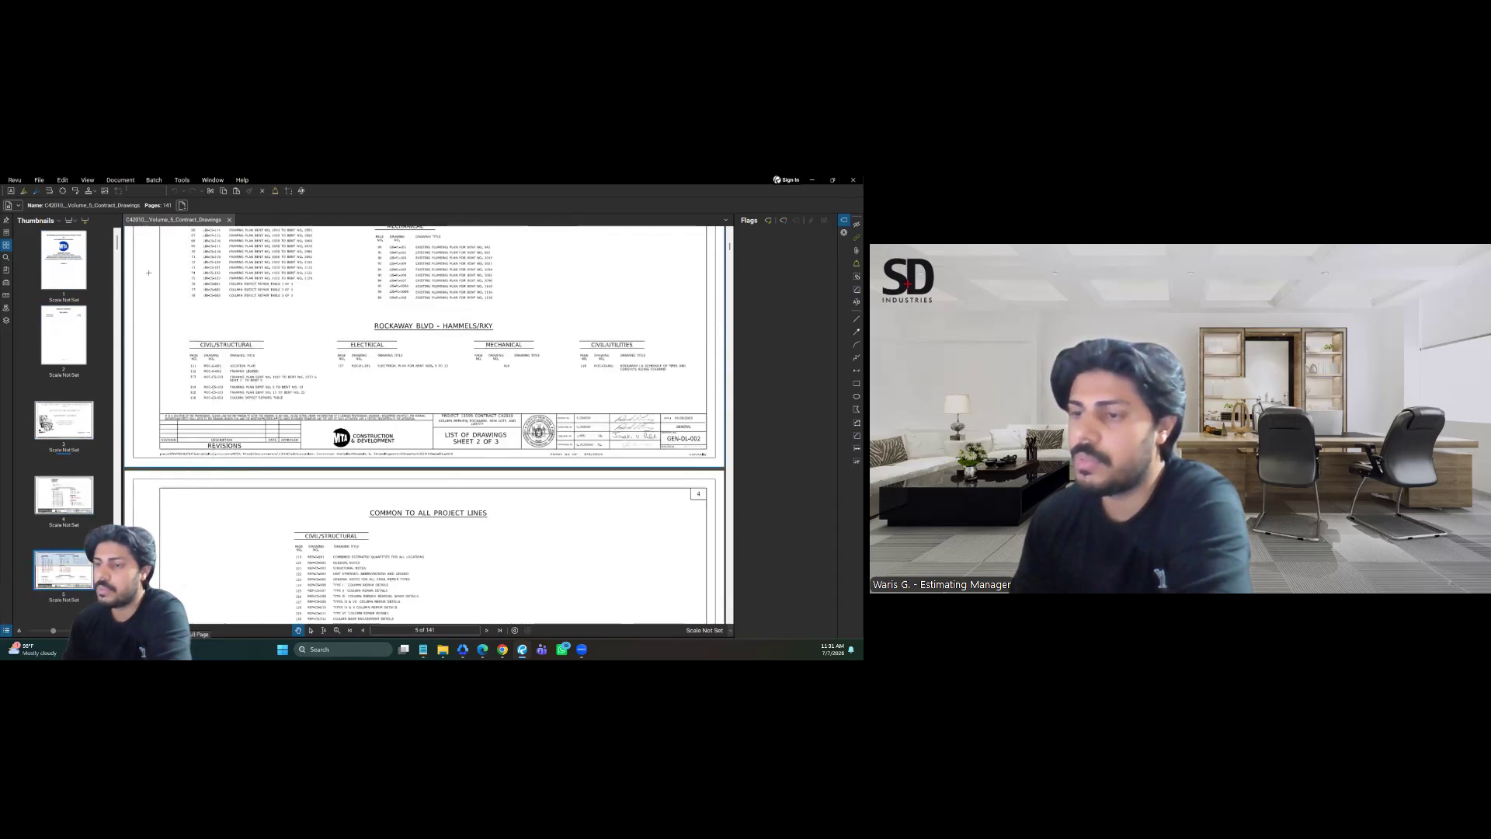
{"action": "scroll", "coordinate": [148, 273], "scroll_direction": "up", "scroll_amount": 4}
{"action": "scroll", "coordinate": [443, 332], "scroll_direction": "up", "scroll_amount": 2}
{"action": "scroll", "coordinate": [441, 334], "scroll_direction": "down", "scroll_amount": 3}
{"action": "scroll", "coordinate": [439, 333], "scroll_direction": "up", "scroll_amount": 4}
{"action": "scroll", "coordinate": [438, 334], "scroll_direction": "down", "scroll_amount": 3}
{"action": "scroll", "coordinate": [433, 333], "scroll_direction": "up", "scroll_amount": 3}
{"action": "scroll", "coordinate": [359, 334], "scroll_direction": "down", "scroll_amount": 3}
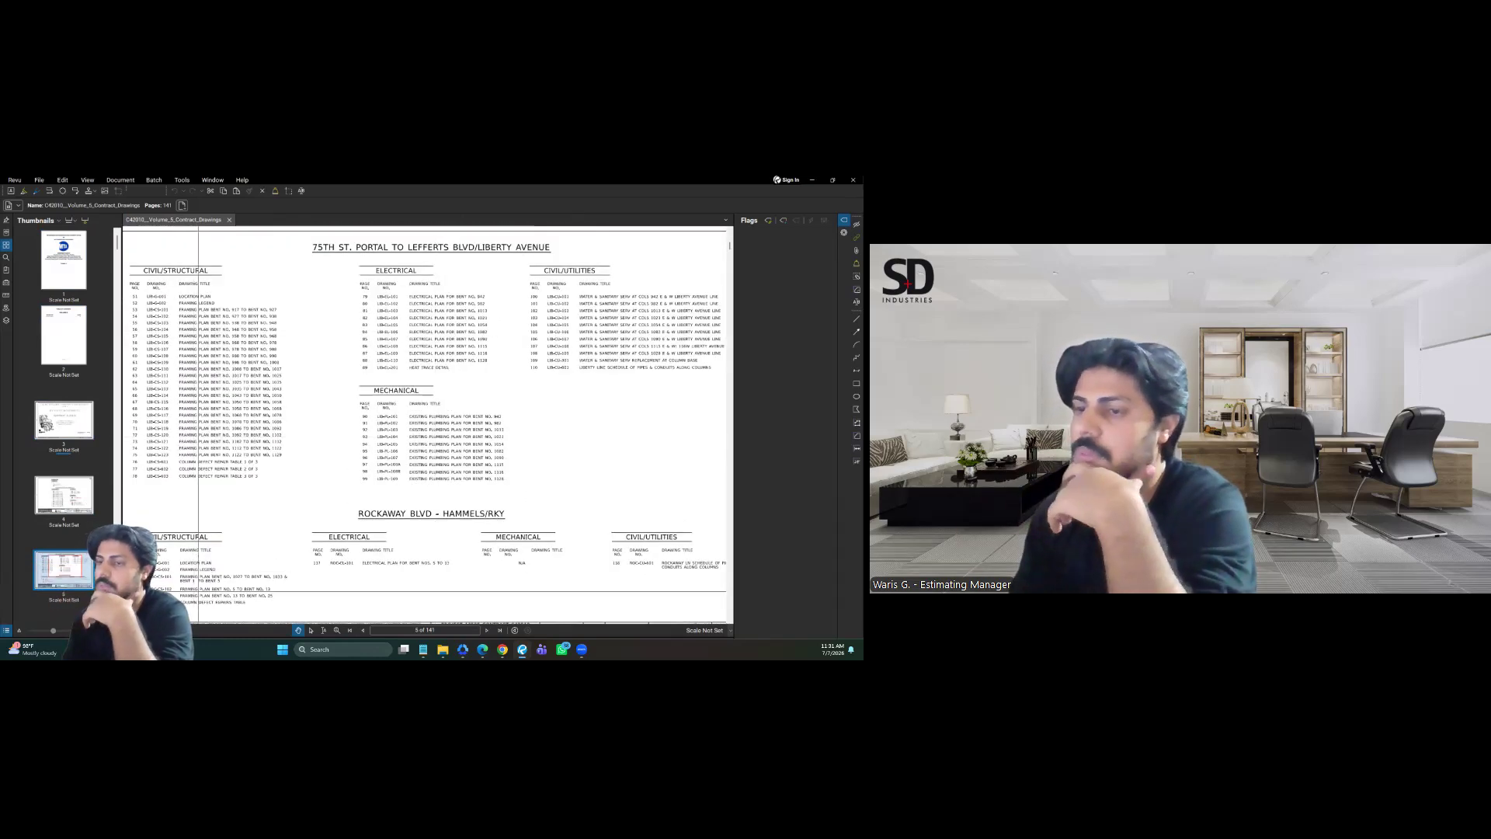
Step: Examine the first list of drawings on page 4, covering Sutter Avenue Portal to End of Line/New Lots
{"action": "left_click", "coordinate": [62, 504]}
{"action": "scroll", "coordinate": [486, 350], "scroll_direction": "down", "scroll_amount": 3}
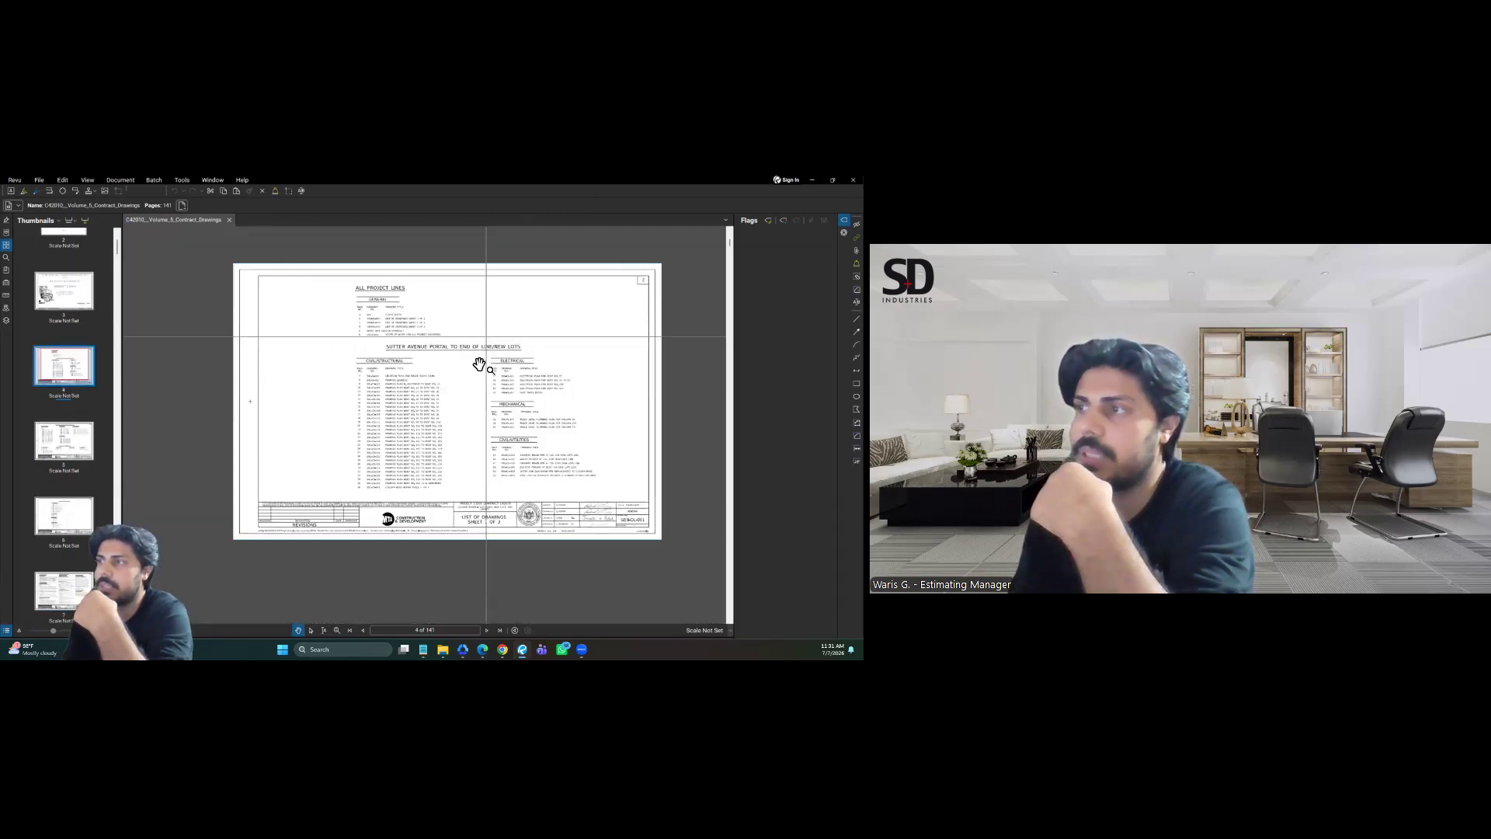
{"action": "scroll", "coordinate": [479, 364], "scroll_direction": "up", "scroll_amount": 3}
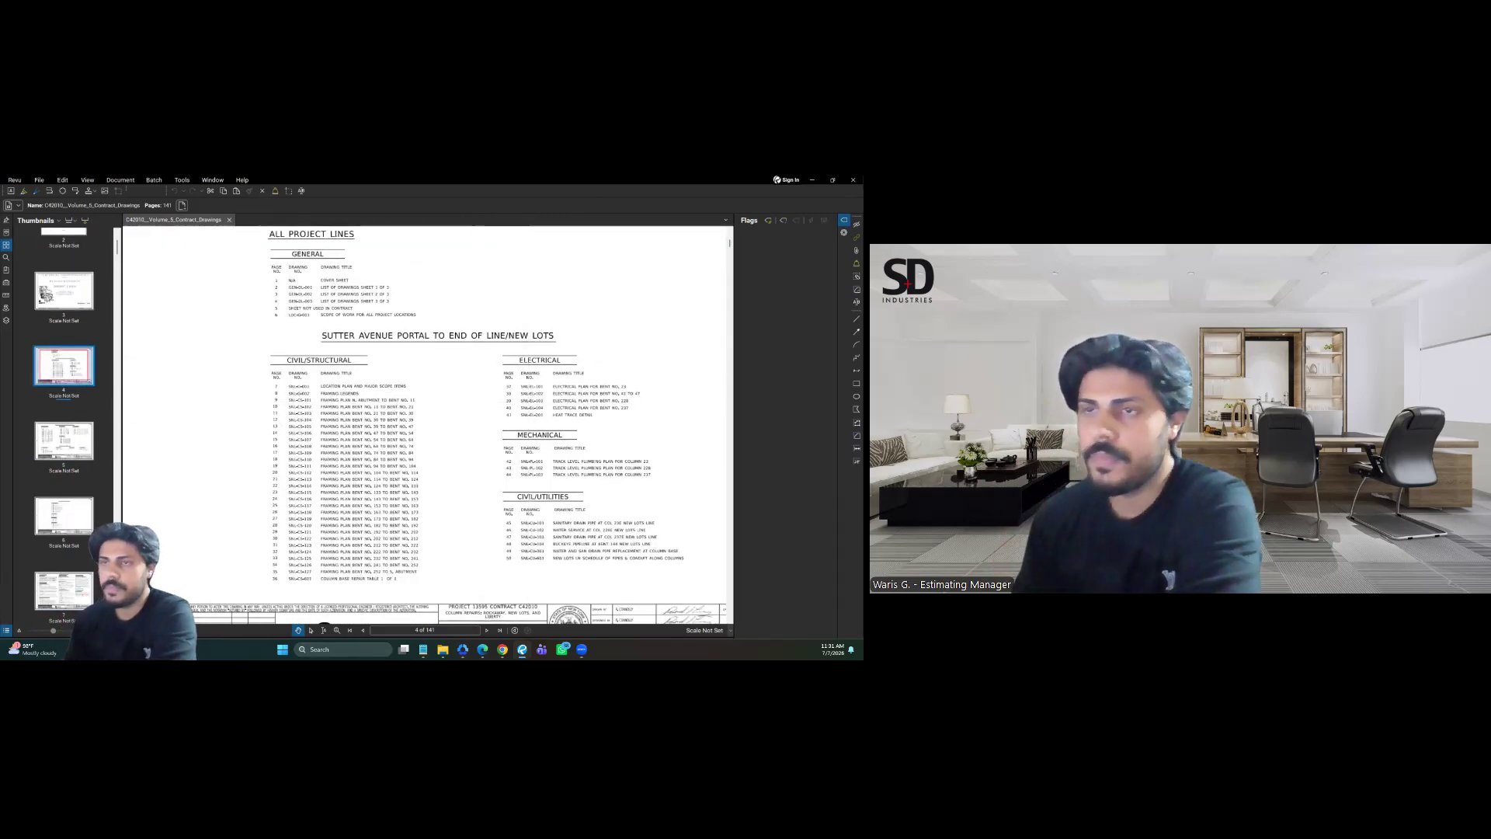
{"action": "scroll", "coordinate": [95, 460], "scroll_direction": "up", "scroll_amount": 2}
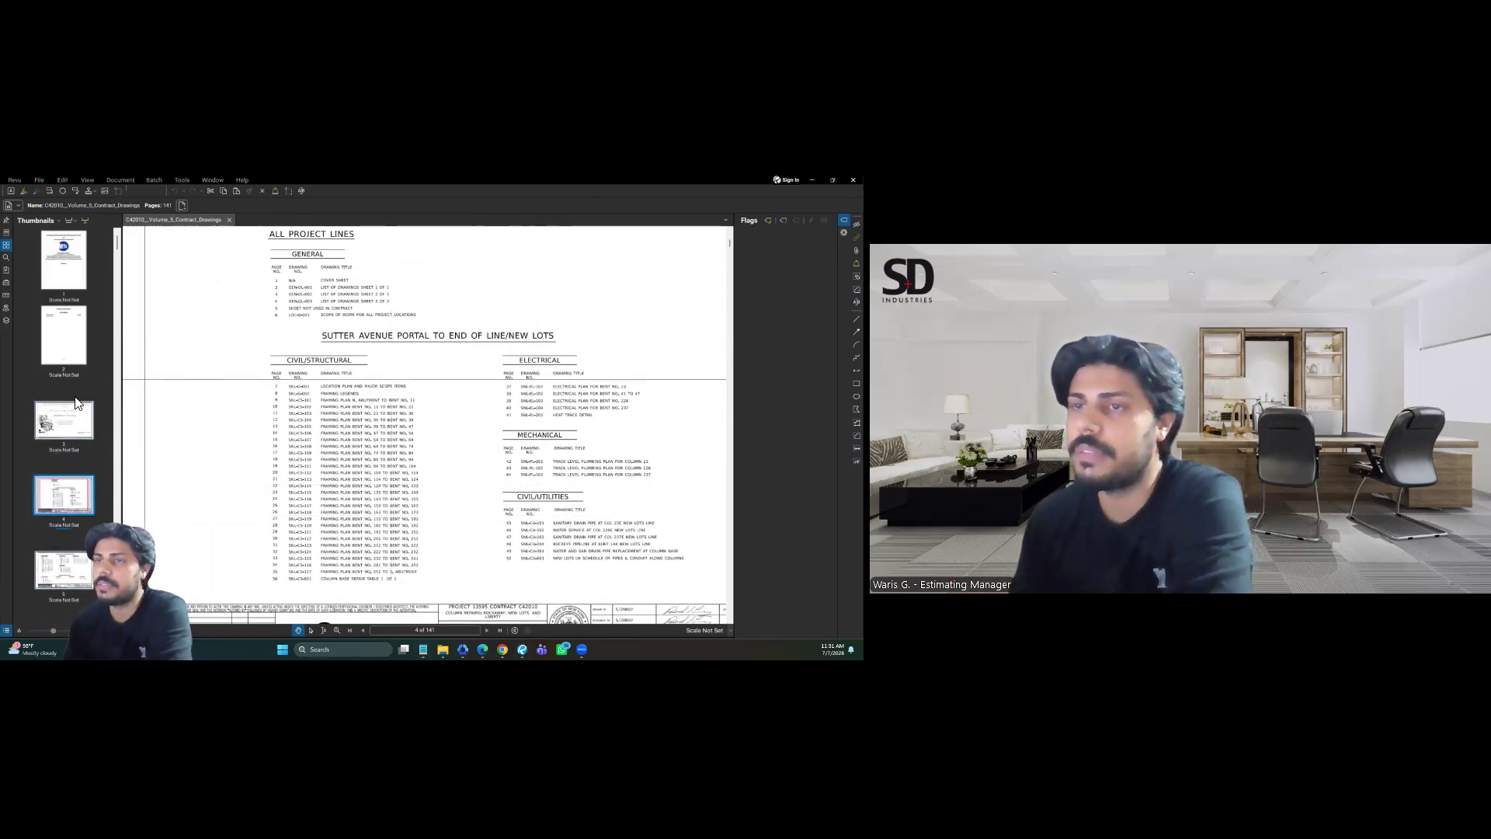
Step: Test text selection on page 6 by selecting the Civil/Utilities entries in the list of drawings common to all project lines
{"action": "scroll", "coordinate": [51, 401], "scroll_direction": "down", "scroll_amount": 3}
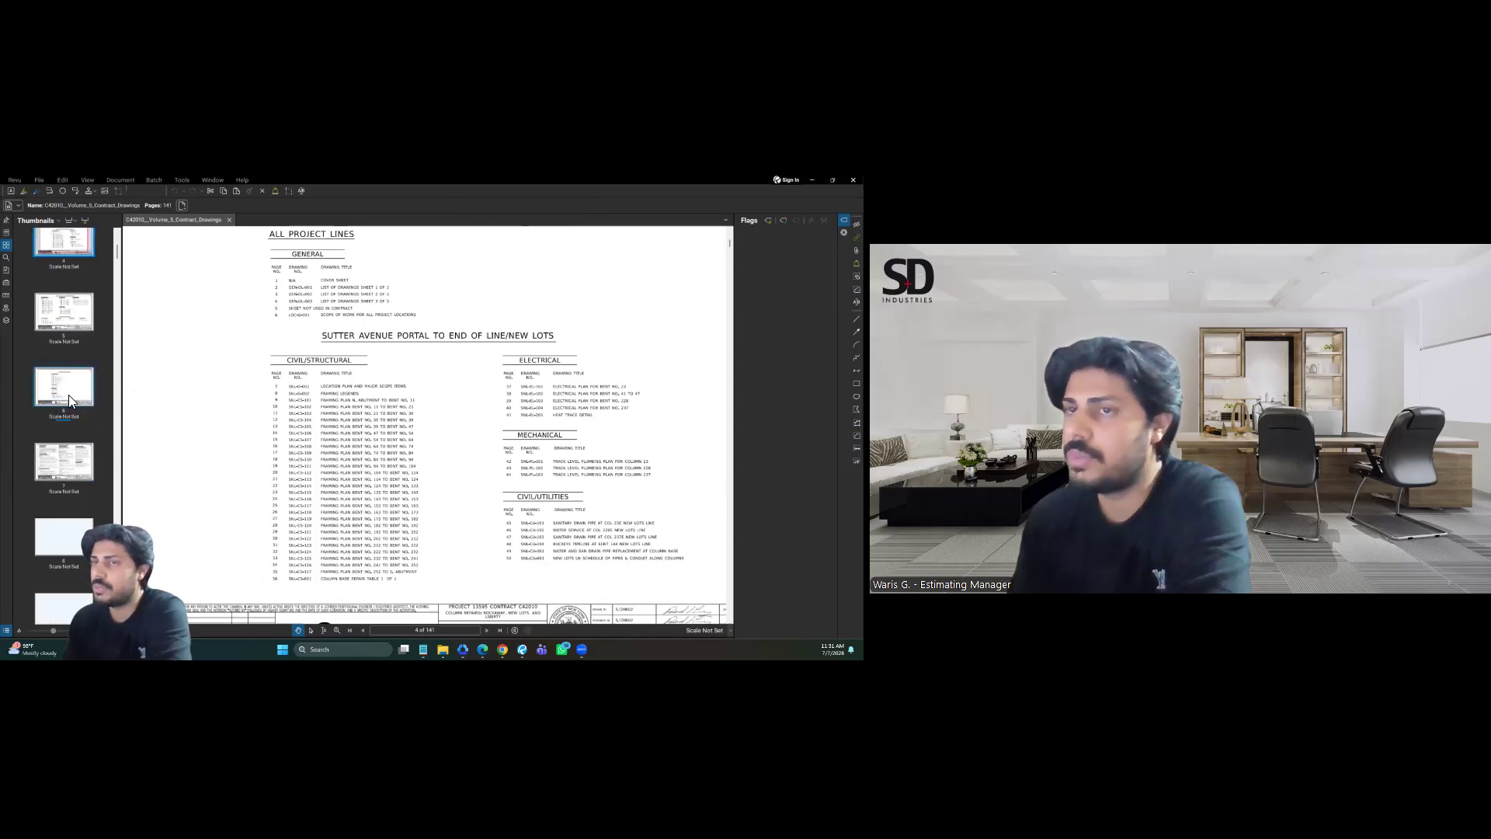
{"action": "left_click", "coordinate": [69, 394]}
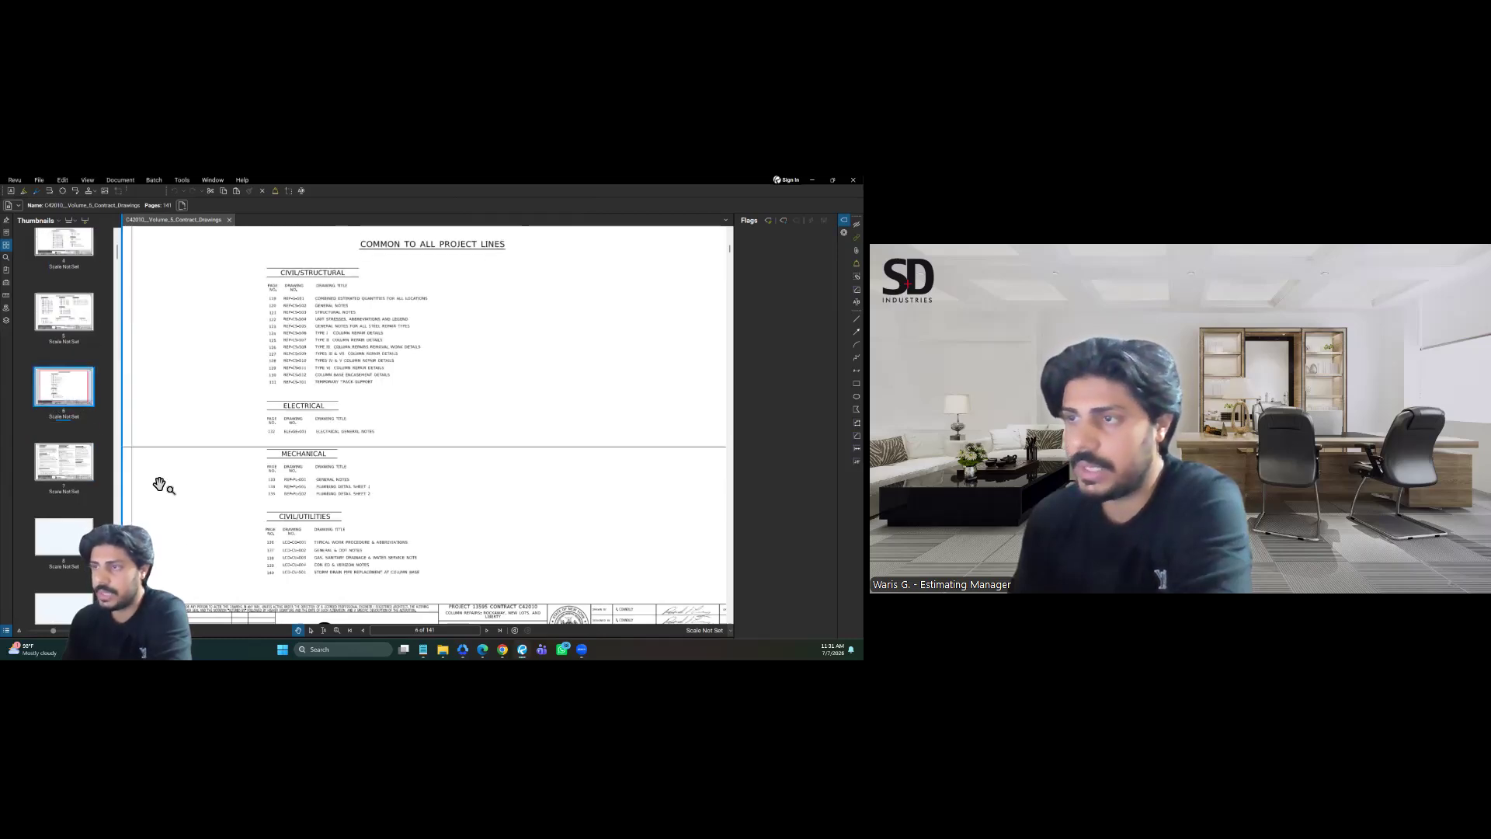
{"action": "scroll", "coordinate": [310, 493], "scroll_direction": "down", "scroll_amount": 2}
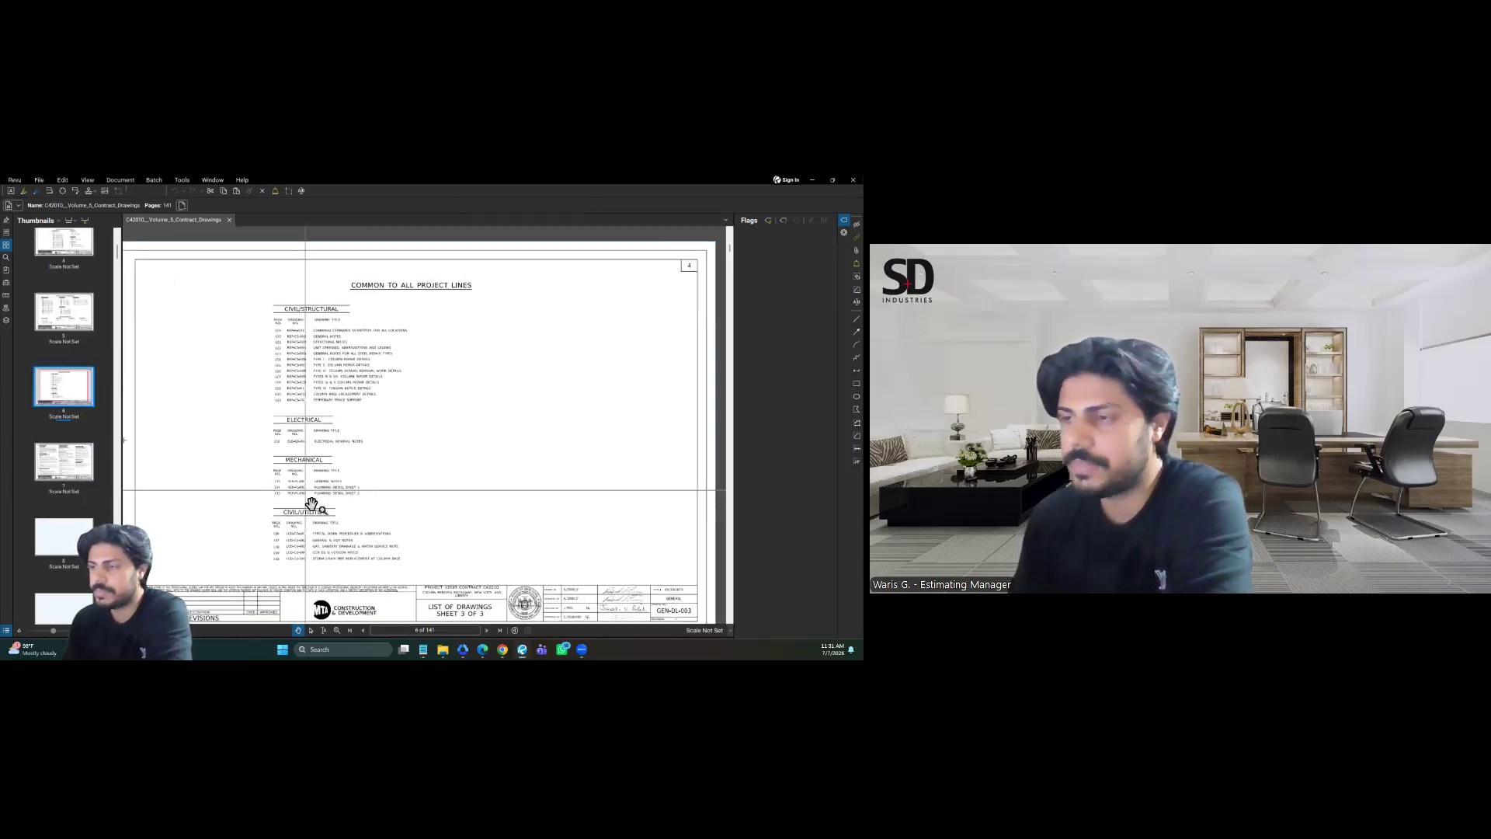
{"action": "left_click", "coordinate": [322, 630]}
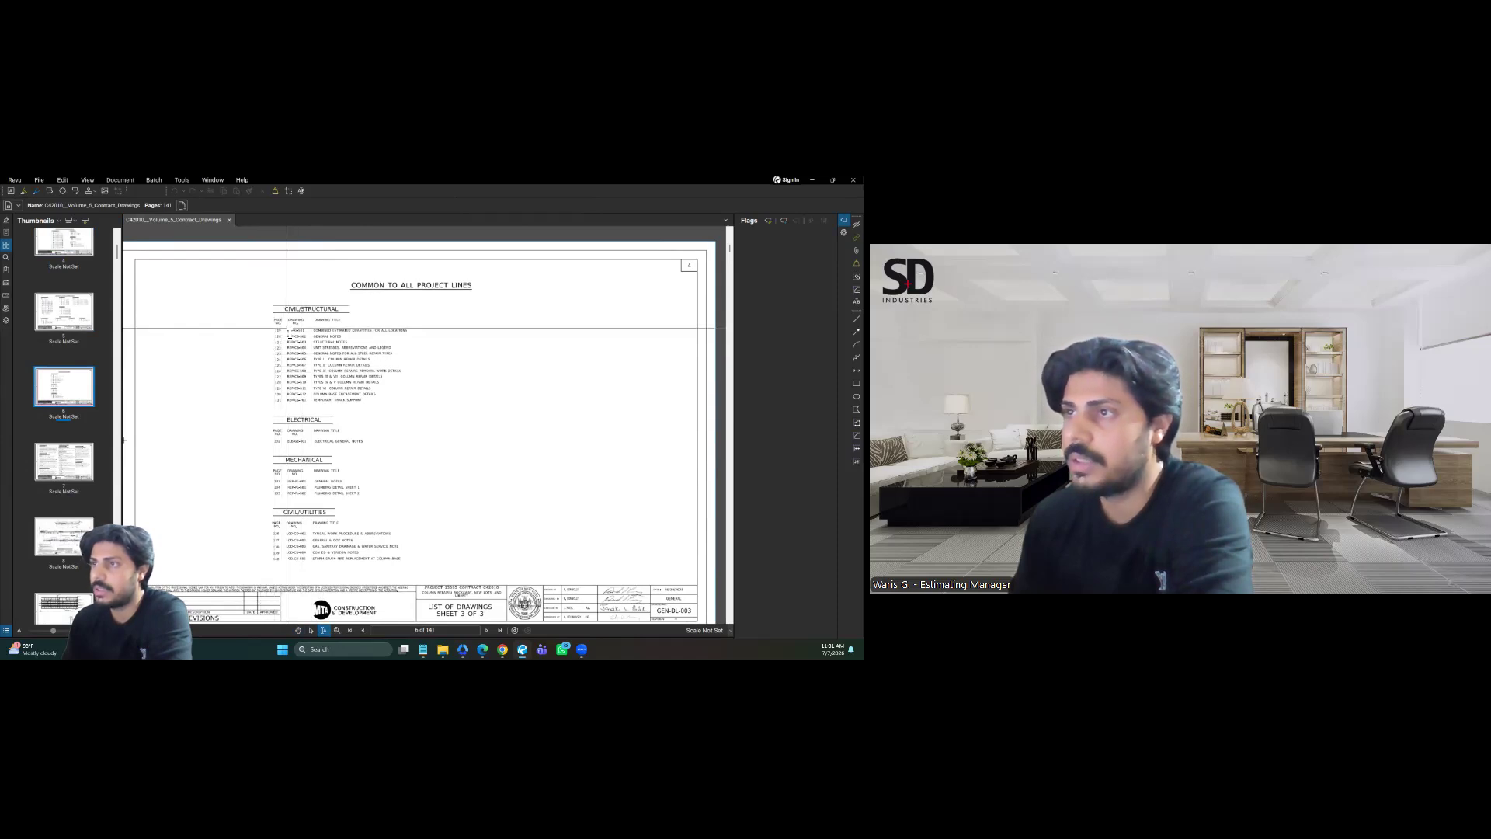
{"action": "mouse_move", "coordinate": [352, 370]}
{"action": "left_mouse_down"}
{"action": "mouse_move", "coordinate": [311, 505]}
{"action": "mouse_move", "coordinate": [348, 573]}
{"action": "left_mouse_up"}
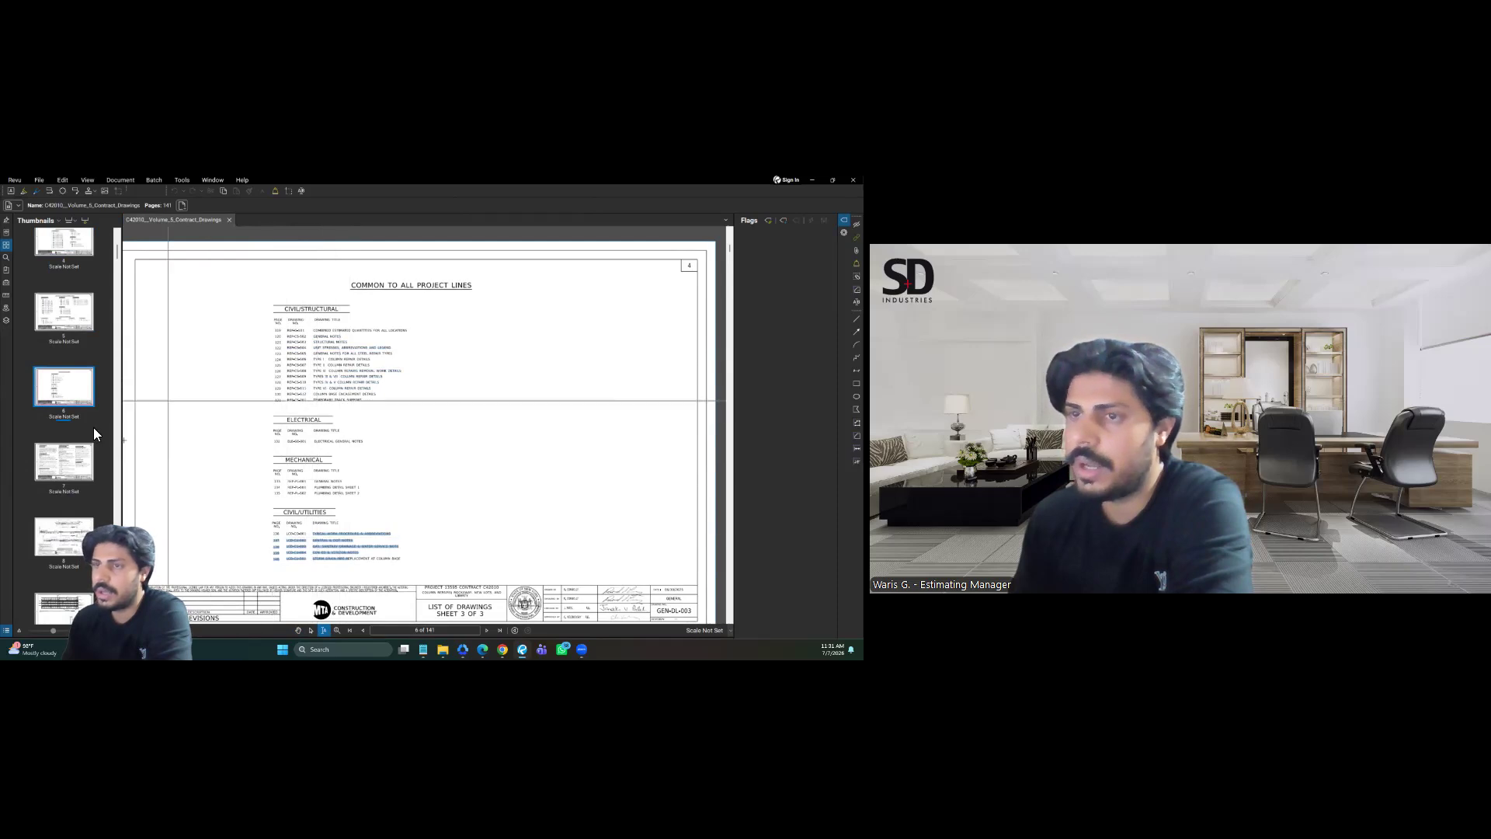
Step: Test text selection on the framing plans on pages 14 and 10, and return to the Pan tool
{"action": "scroll", "coordinate": [87, 471], "scroll_direction": "down", "scroll_amount": 5}
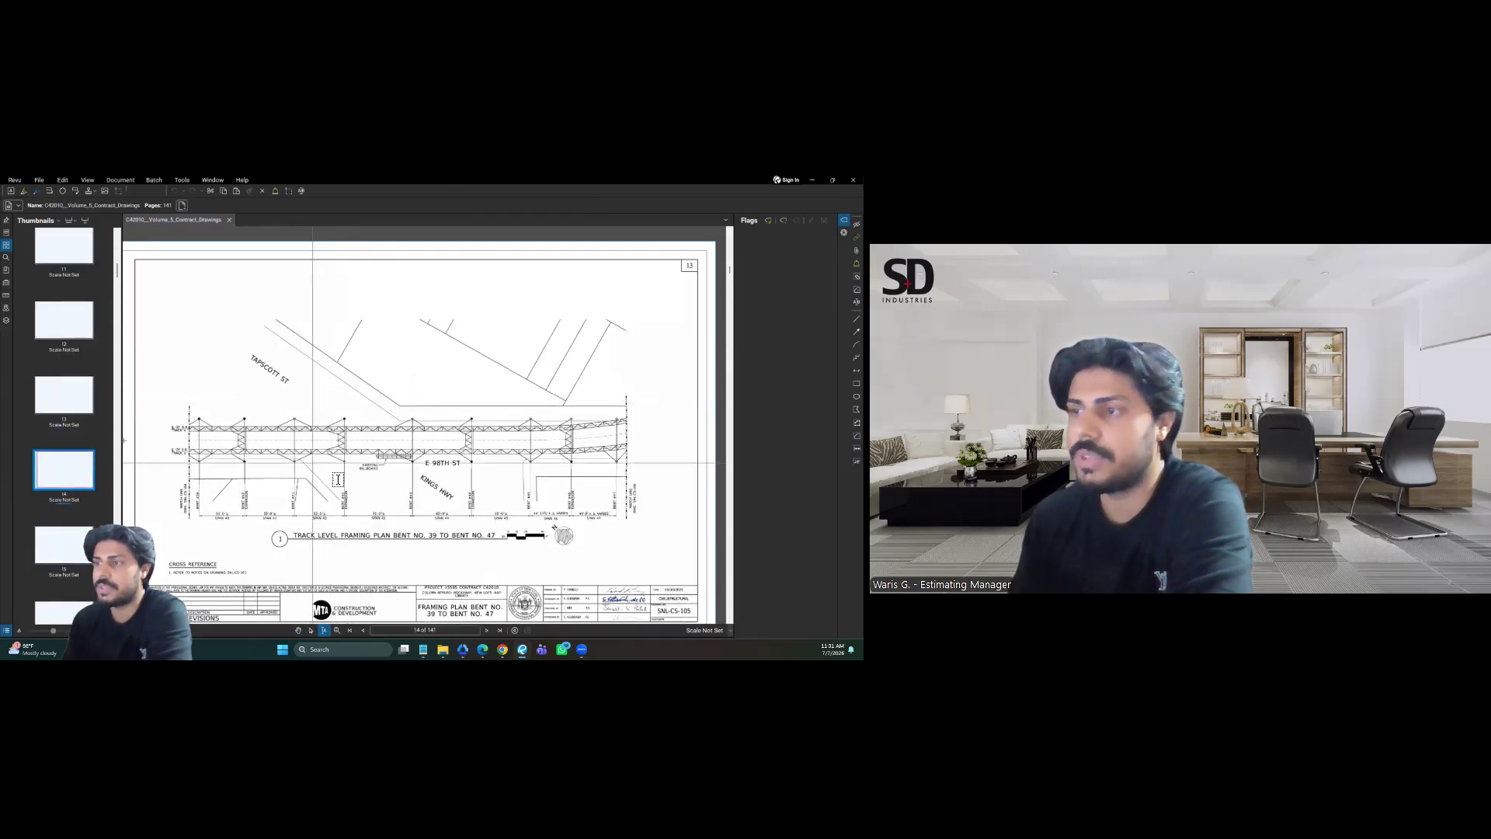
{"action": "scroll", "coordinate": [364, 513], "scroll_direction": "down", "scroll_amount": 3}
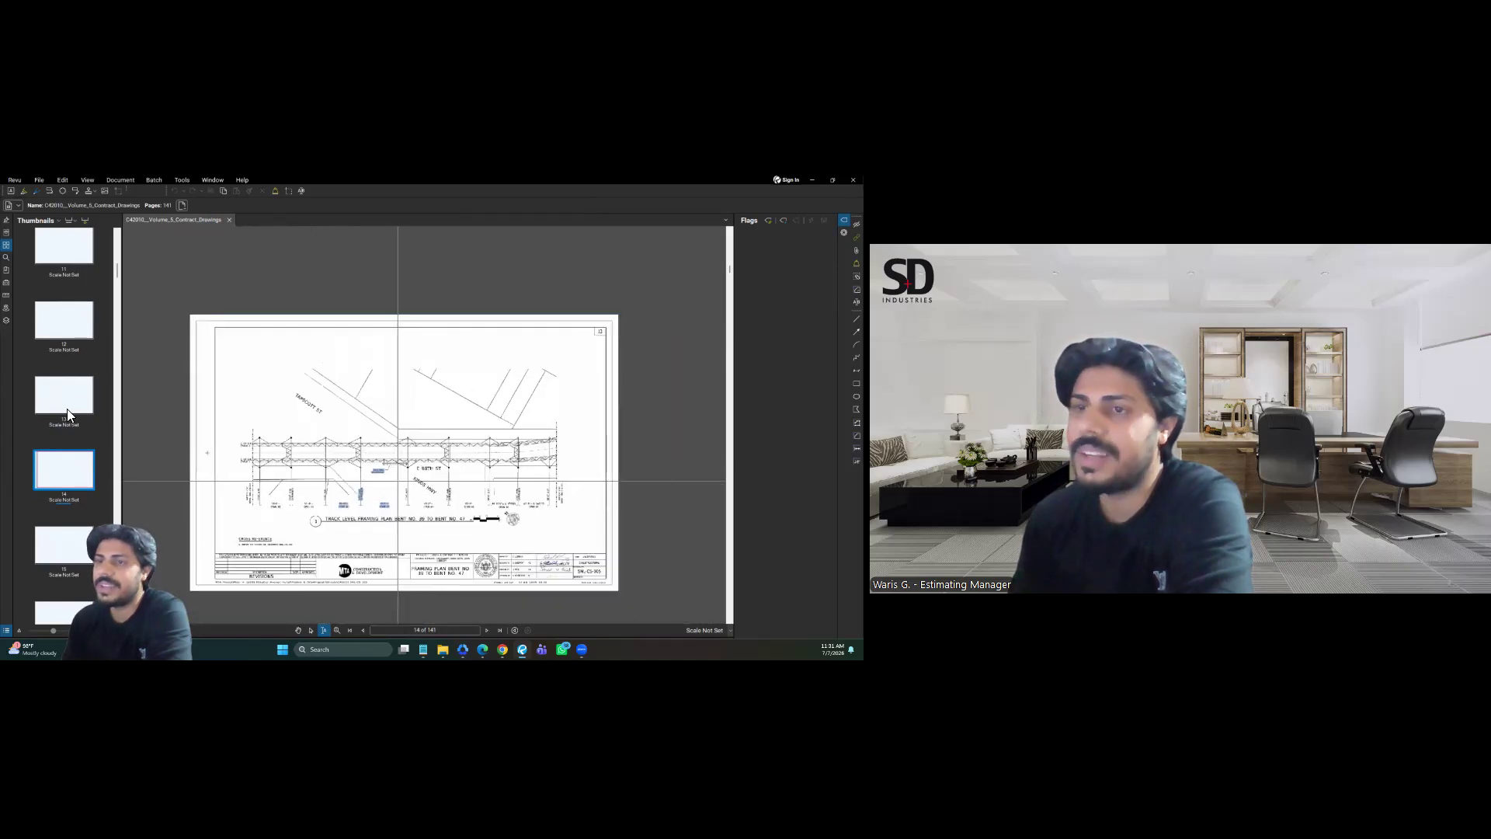
{"action": "scroll", "coordinate": [43, 398], "scroll_direction": "up", "scroll_amount": 2}
{"action": "left_click", "coordinate": [80, 322]}
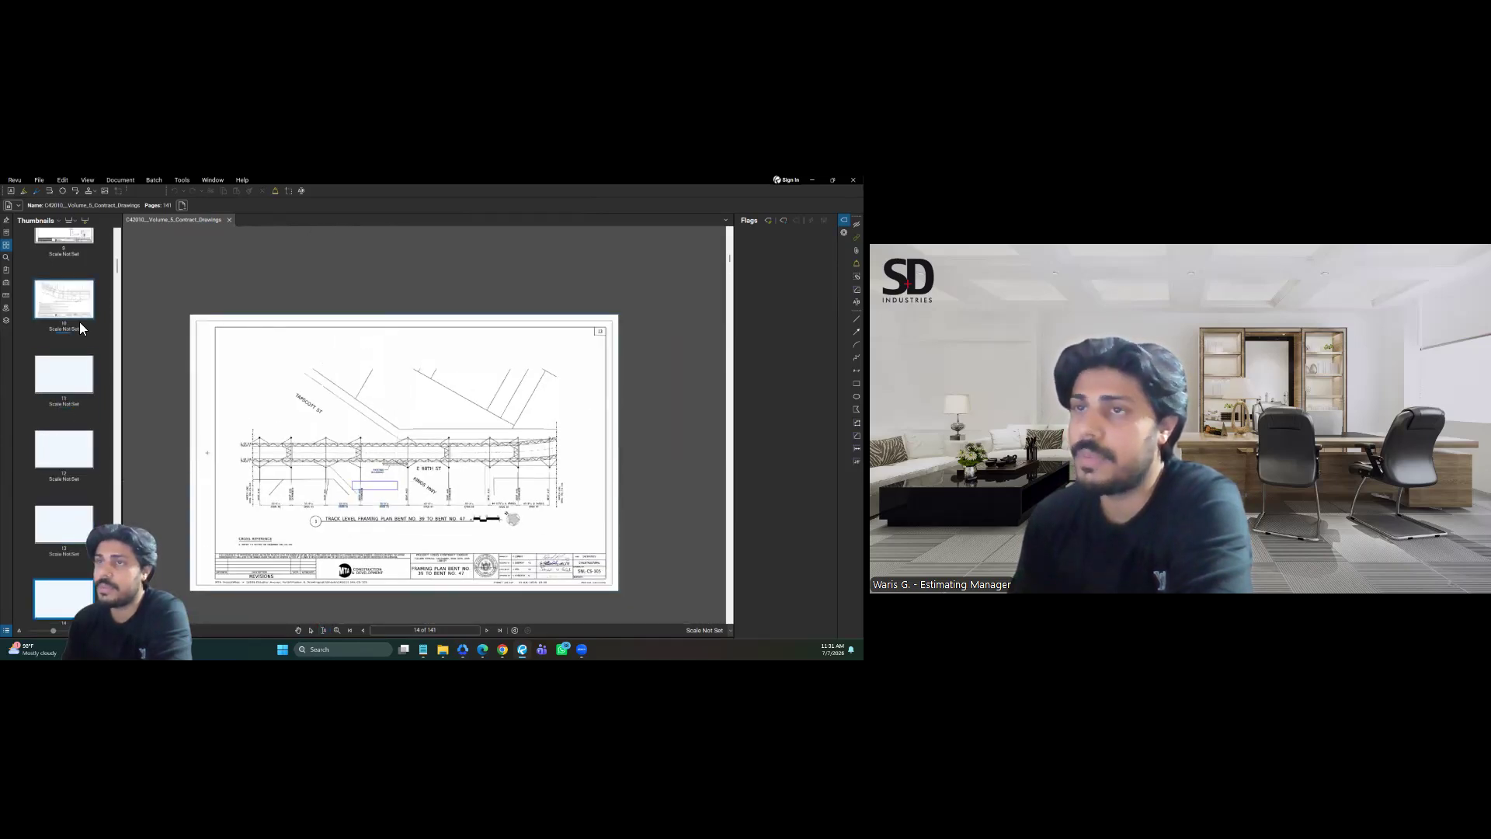
{"action": "scroll", "coordinate": [353, 554], "scroll_direction": "up", "scroll_amount": 3}
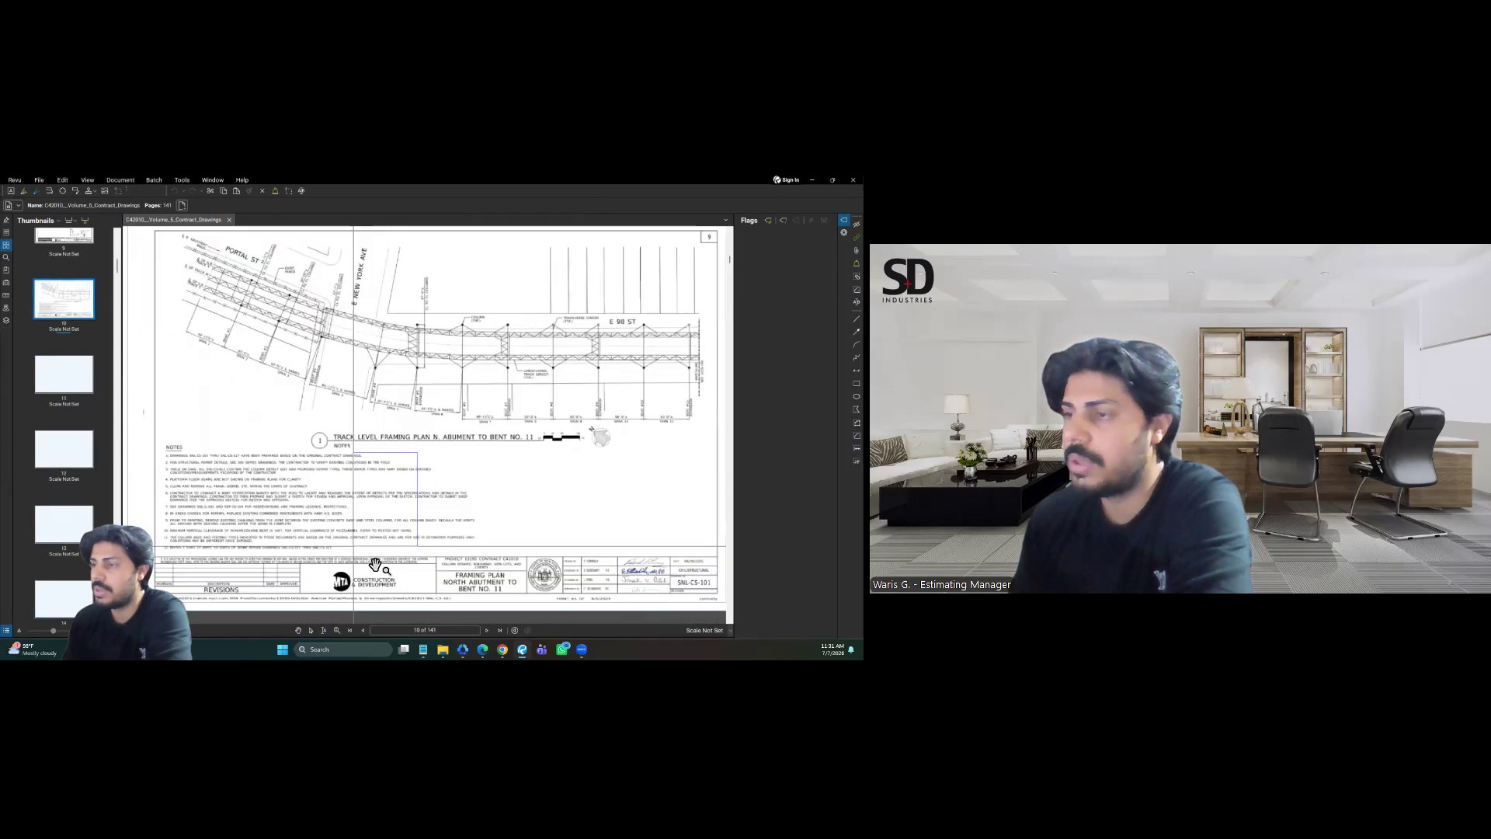
{"action": "left_click", "coordinate": [324, 629]}
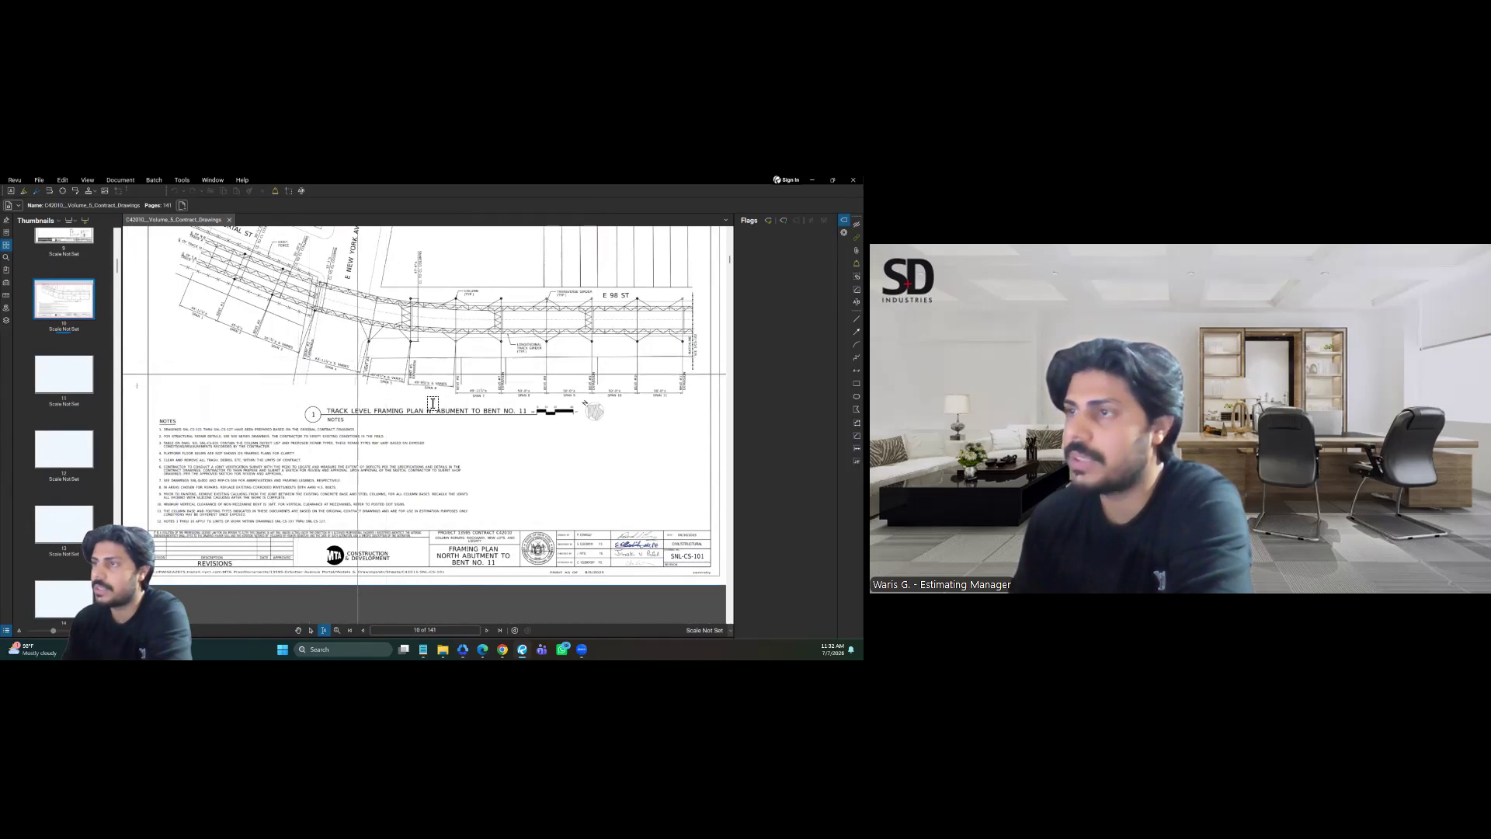
{"action": "key", "text": "shift+v"}
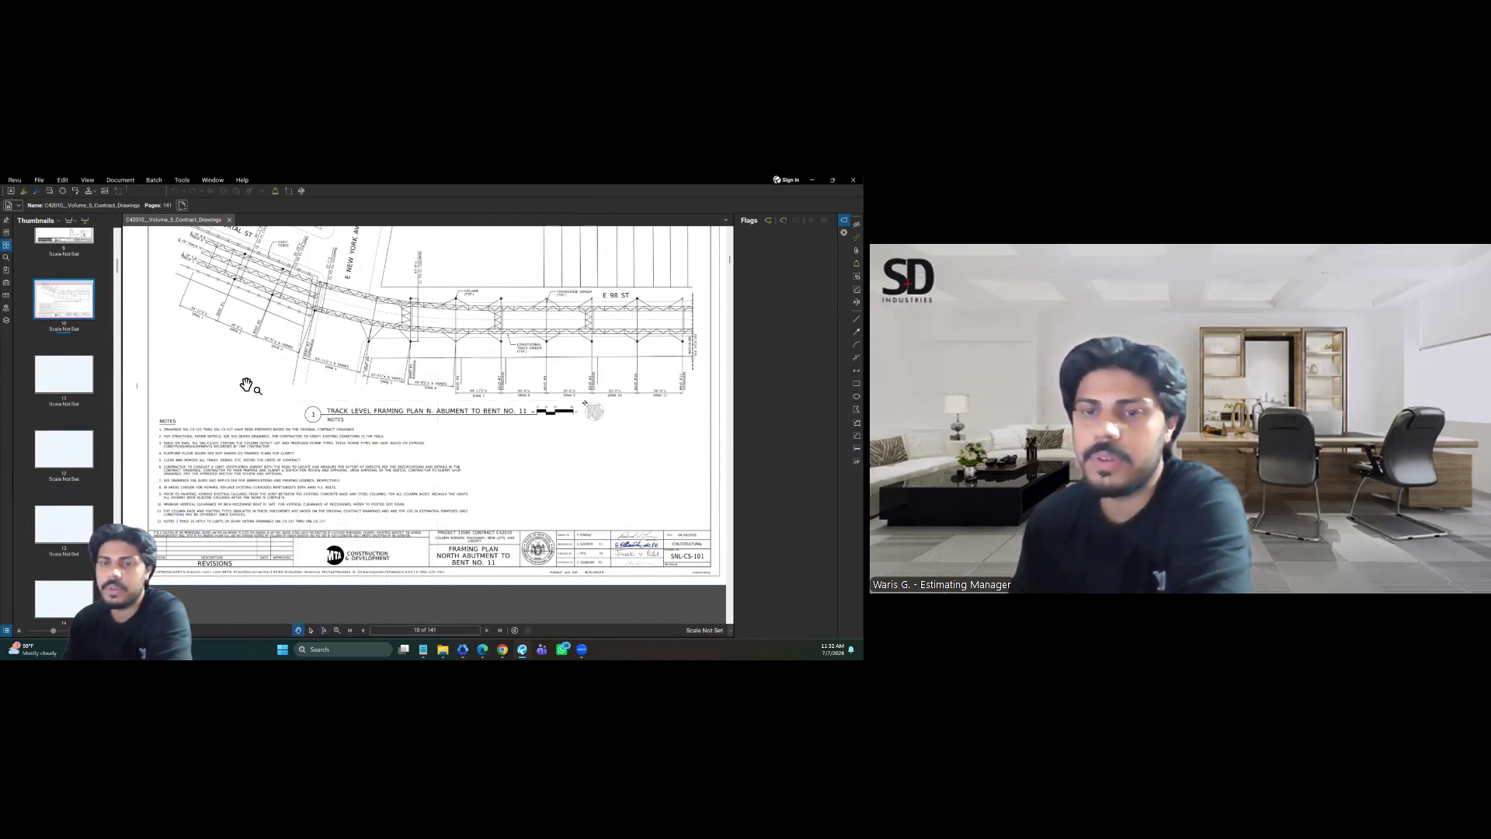
Step: Set up batch OCR for the contract drawings PDF, limiting the page range to page 10
{"action": "left_click", "coordinate": [148, 182]}
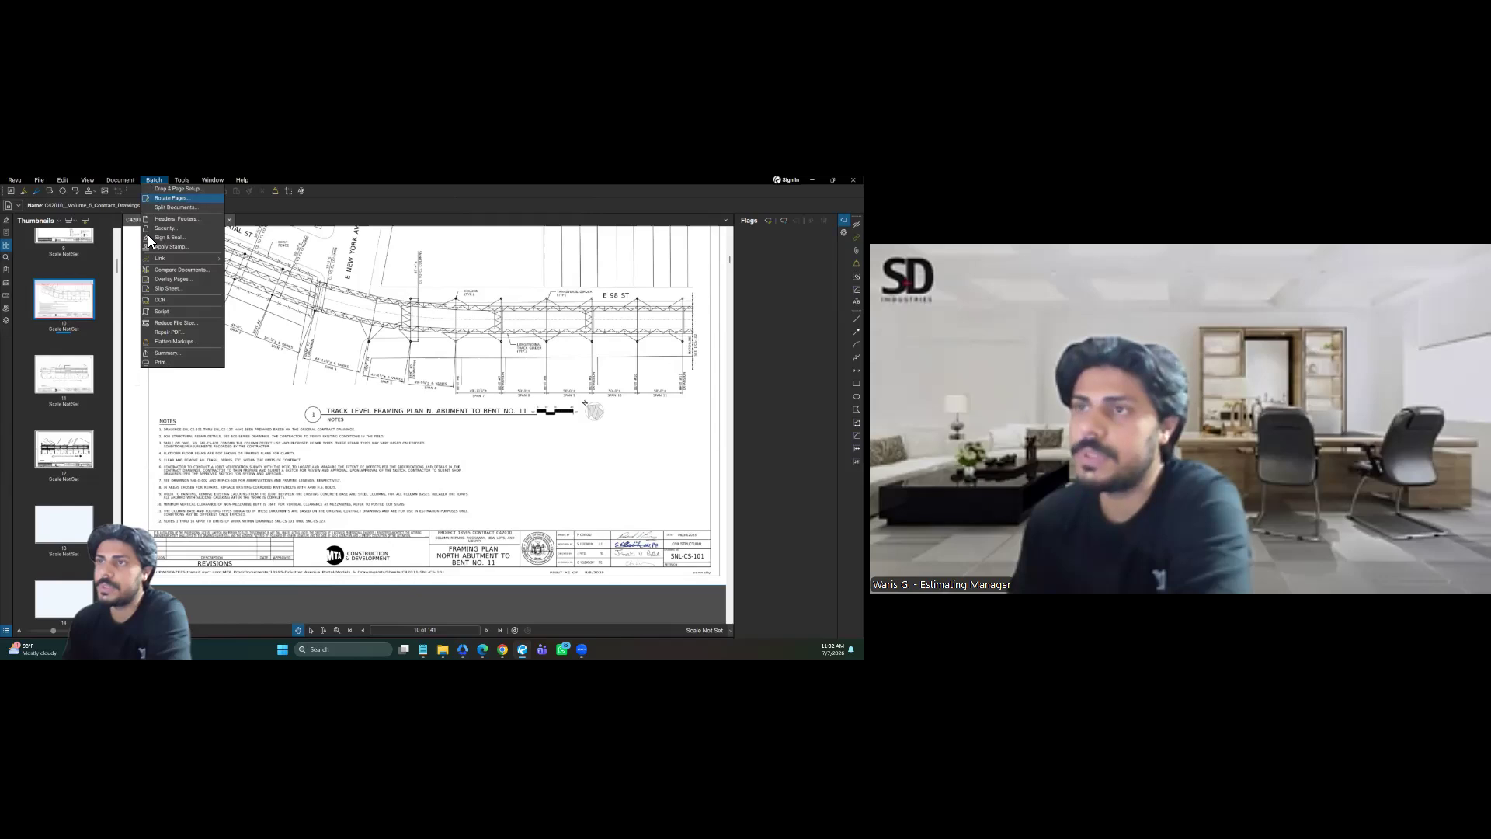
{"action": "left_click", "coordinate": [163, 310]}
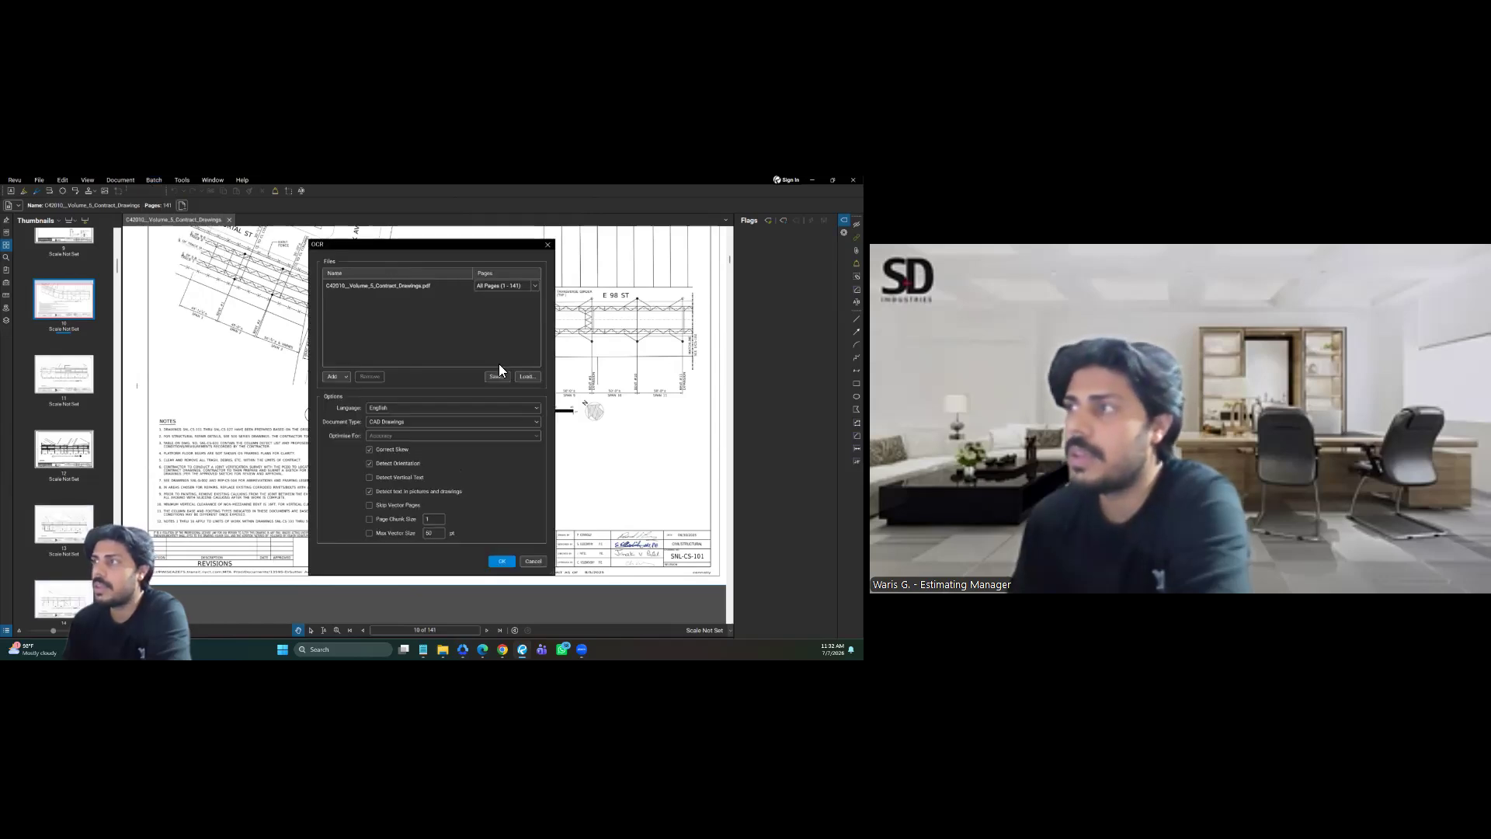
{"action": "left_click", "coordinate": [533, 294]}
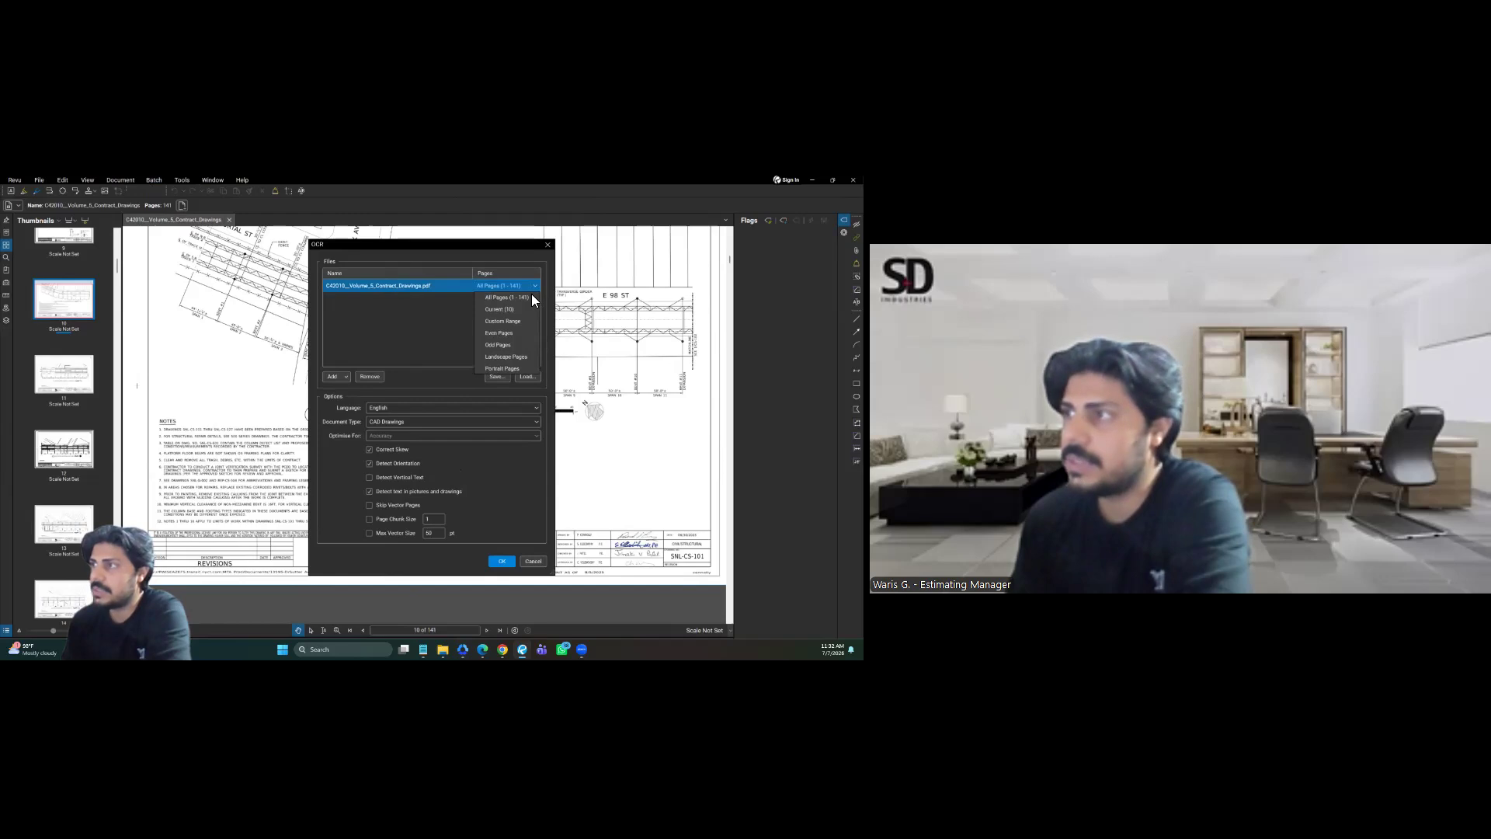
{"action": "left_click", "coordinate": [422, 324]}
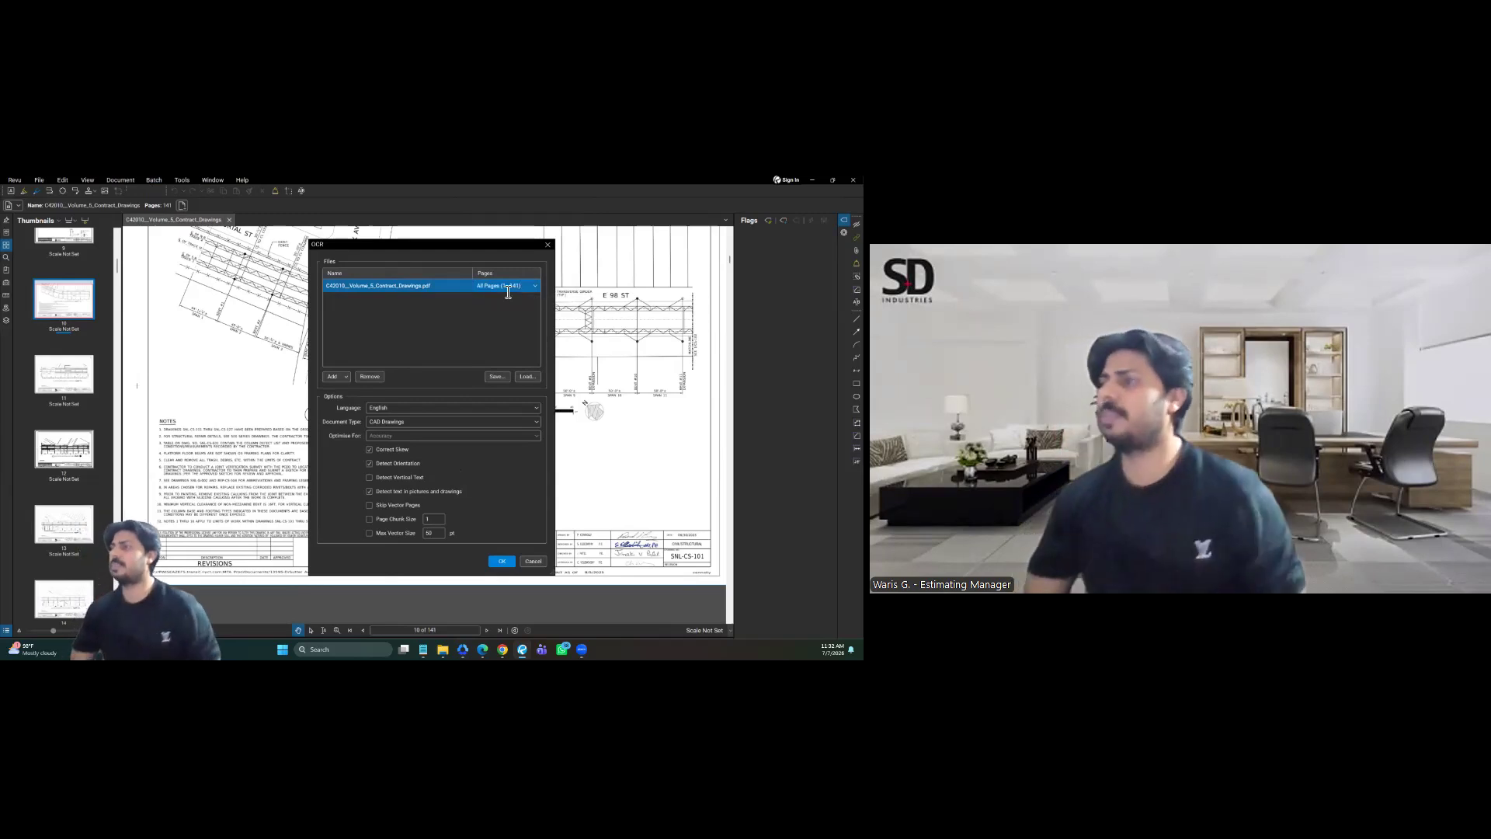
{"action": "type", "text": "10"}
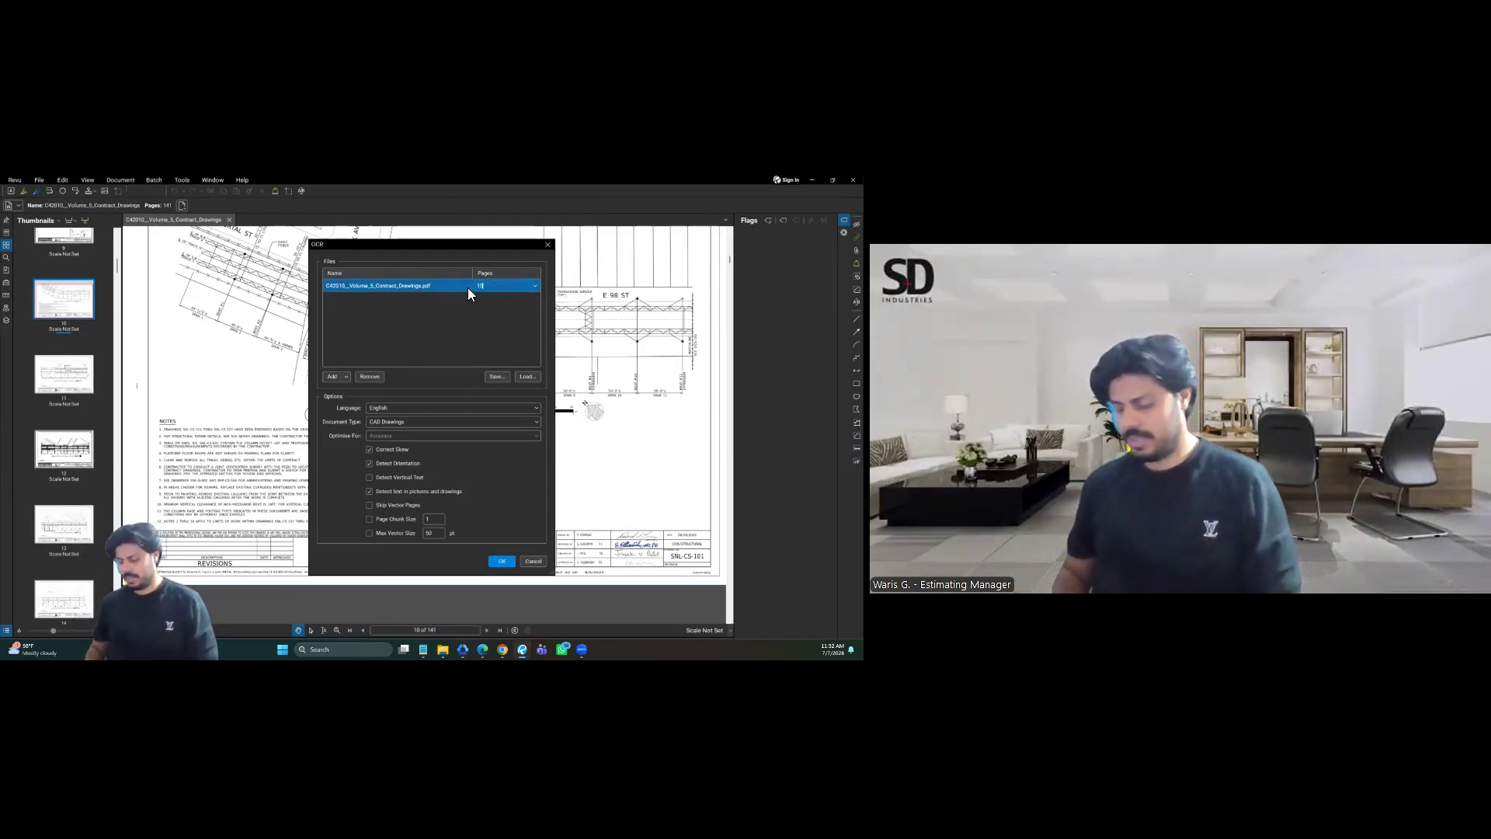
{"action": "type", "text": ", 15"}
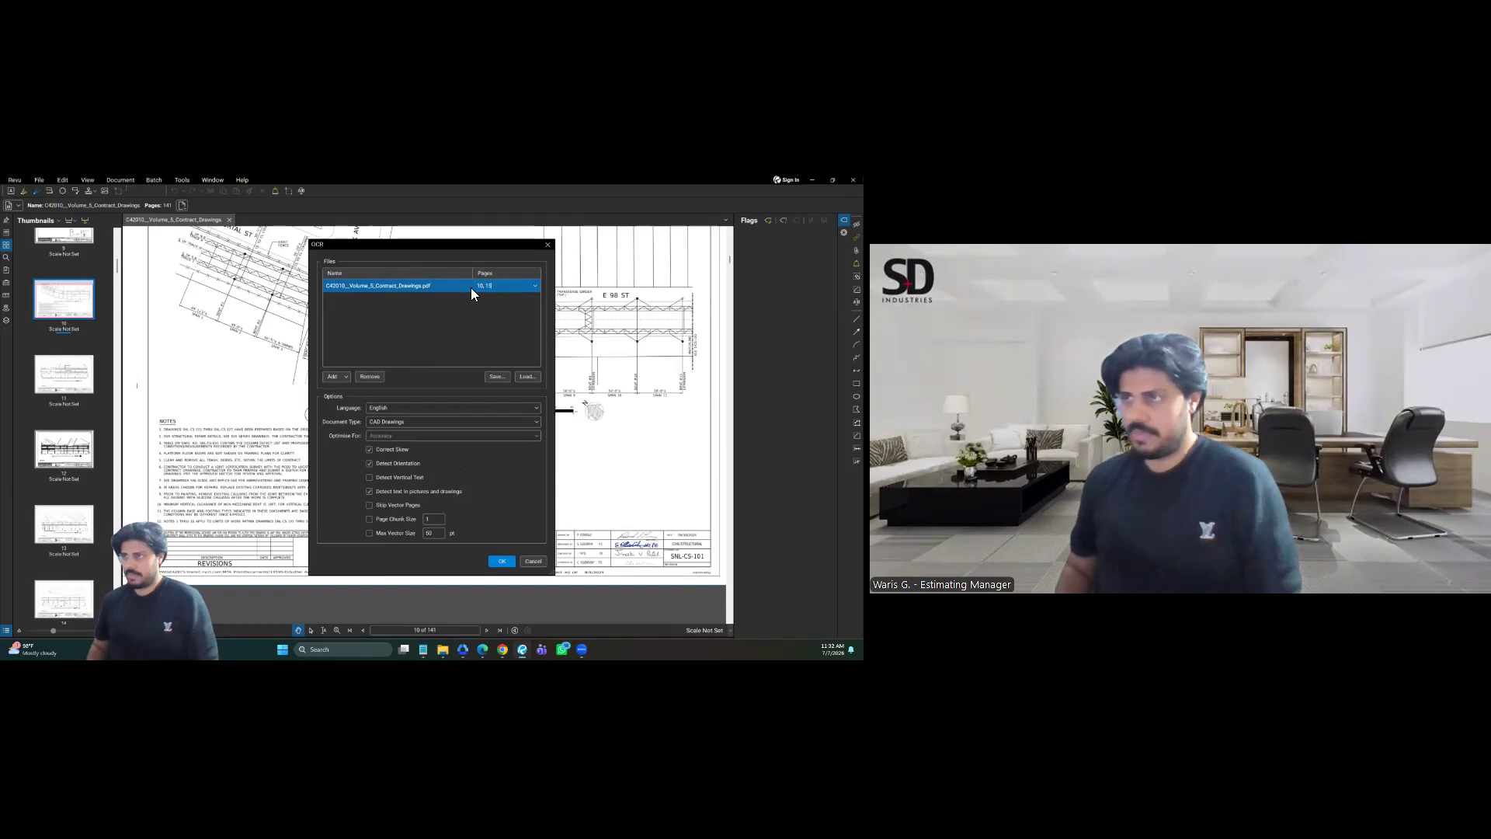
{"action": "type", "text": ", 18"}
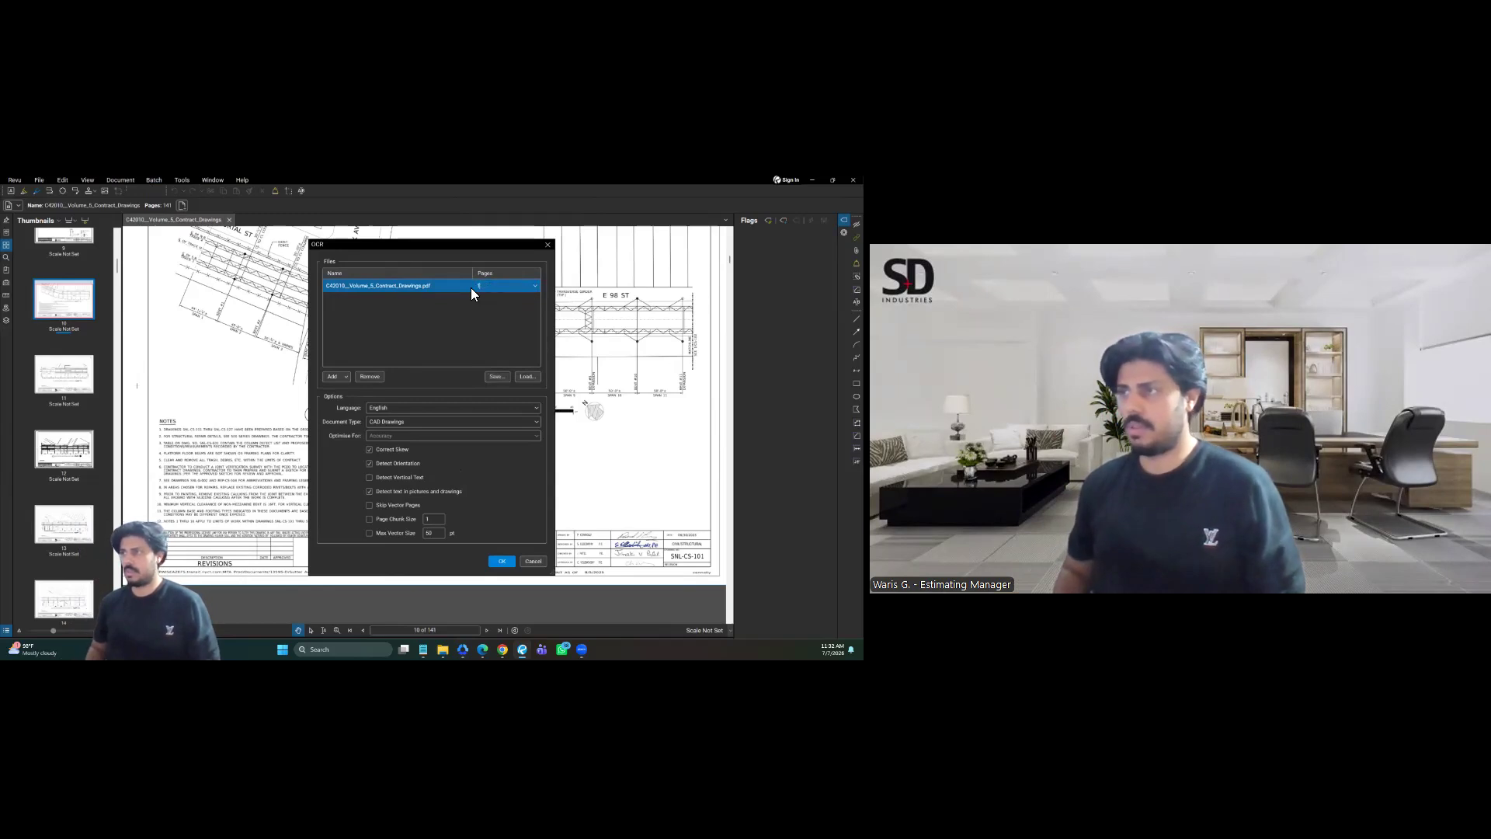
{"action": "key", "text": "BackSpace"}
{"action": "key", "text": "BackSpace"}
{"action": "key", "text": "BackSpace"}
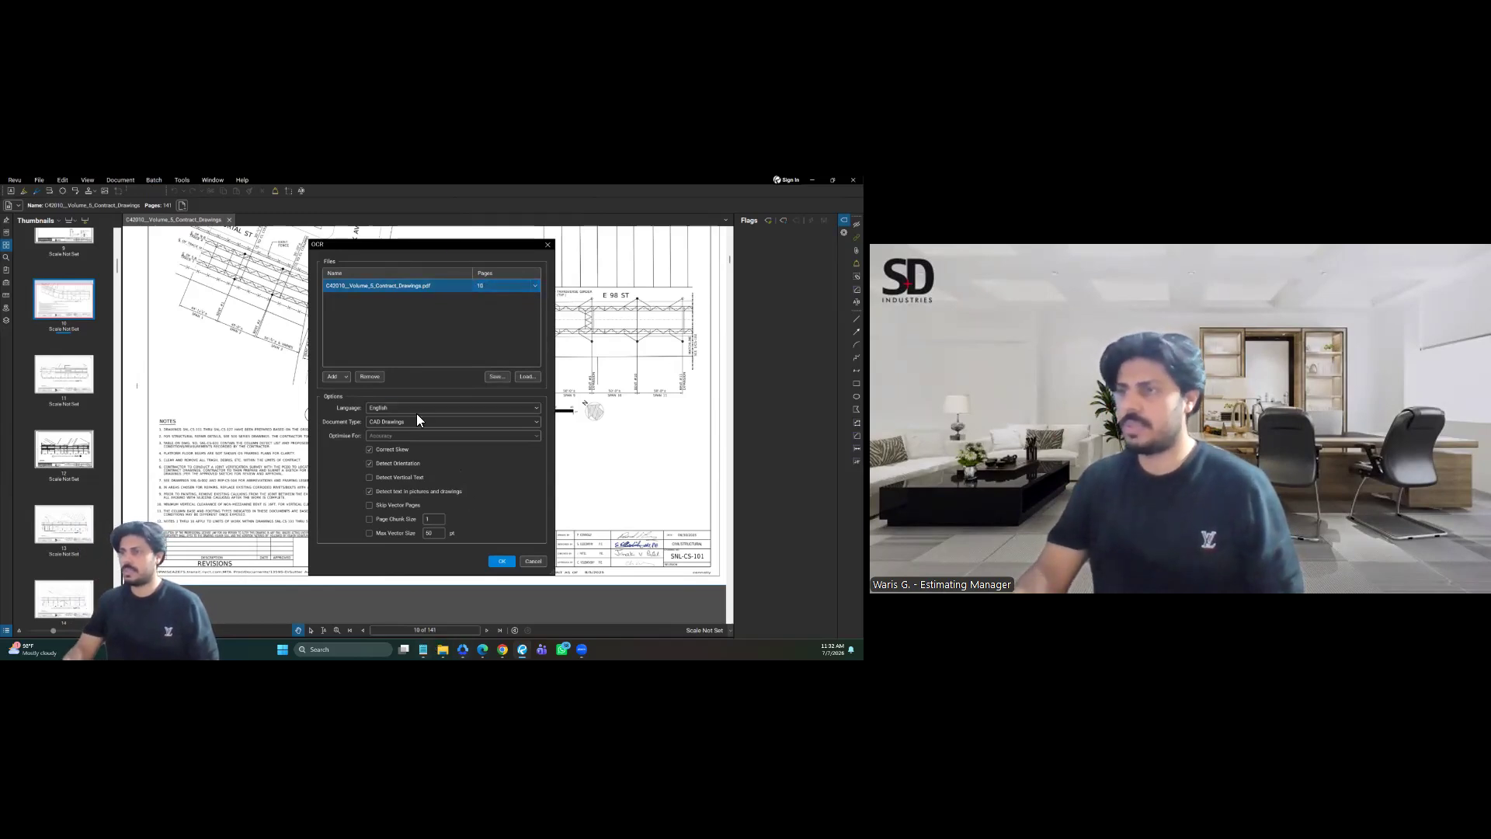
Step: Run the OCR with English as the language and CAD Drawings as the document type
{"action": "left_click", "coordinate": [463, 409]}
{"action": "left_click", "coordinate": [458, 410]}
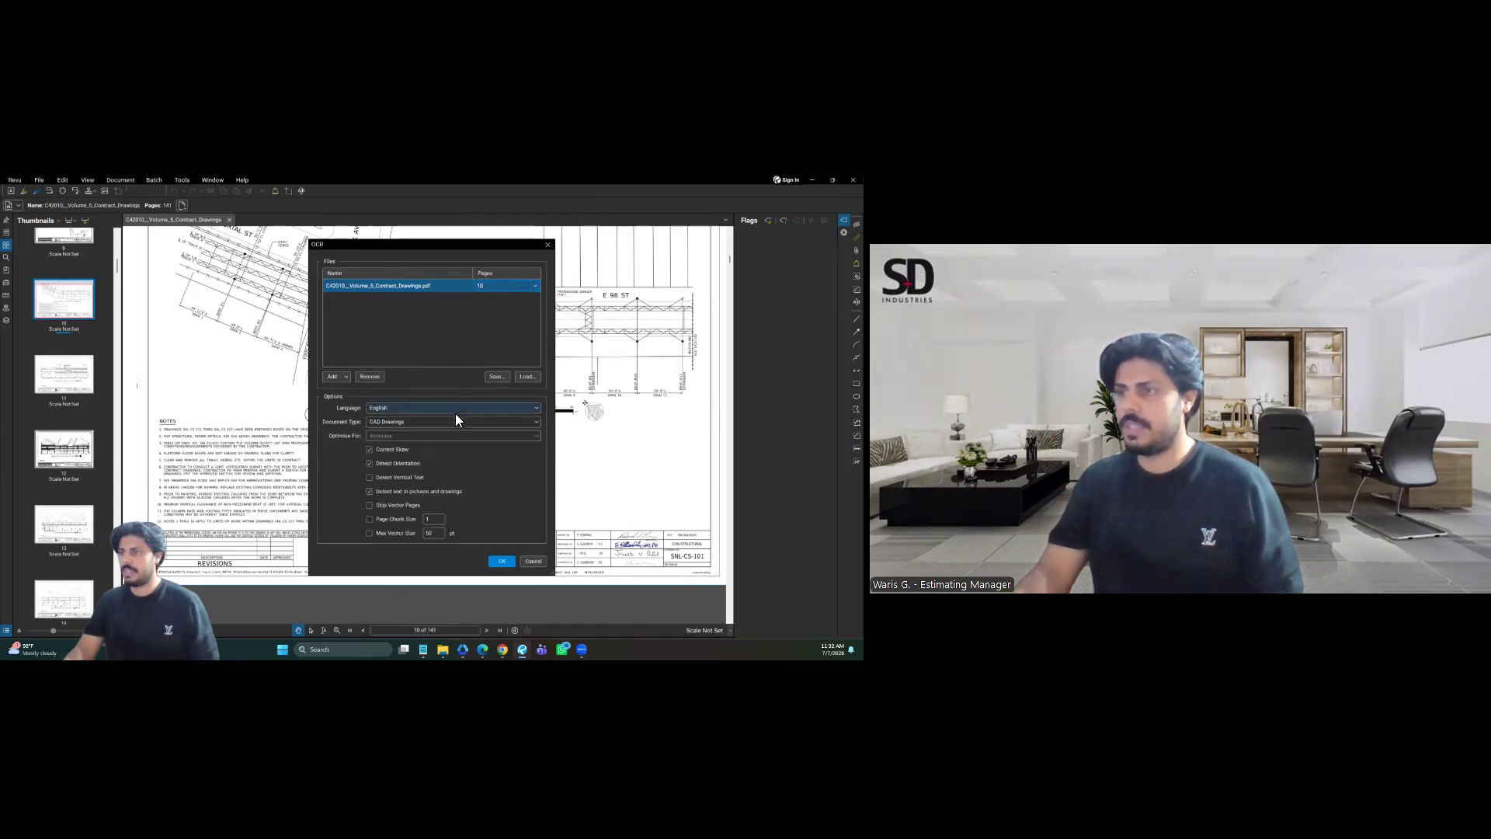
{"action": "left_click", "coordinate": [442, 421]}
{"action": "left_click", "coordinate": [443, 421]}
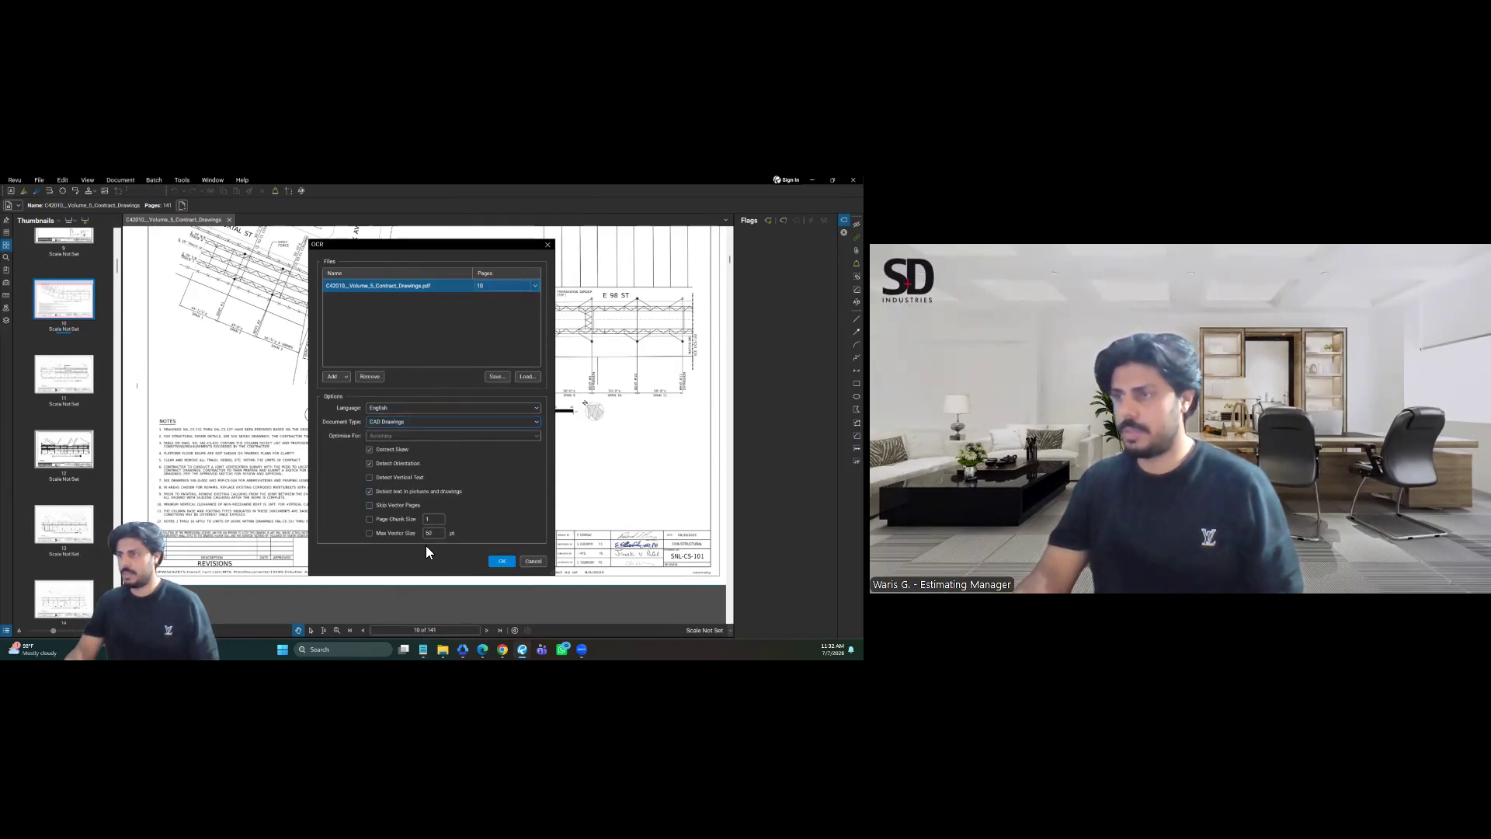
{"action": "left_click", "coordinate": [501, 562]}
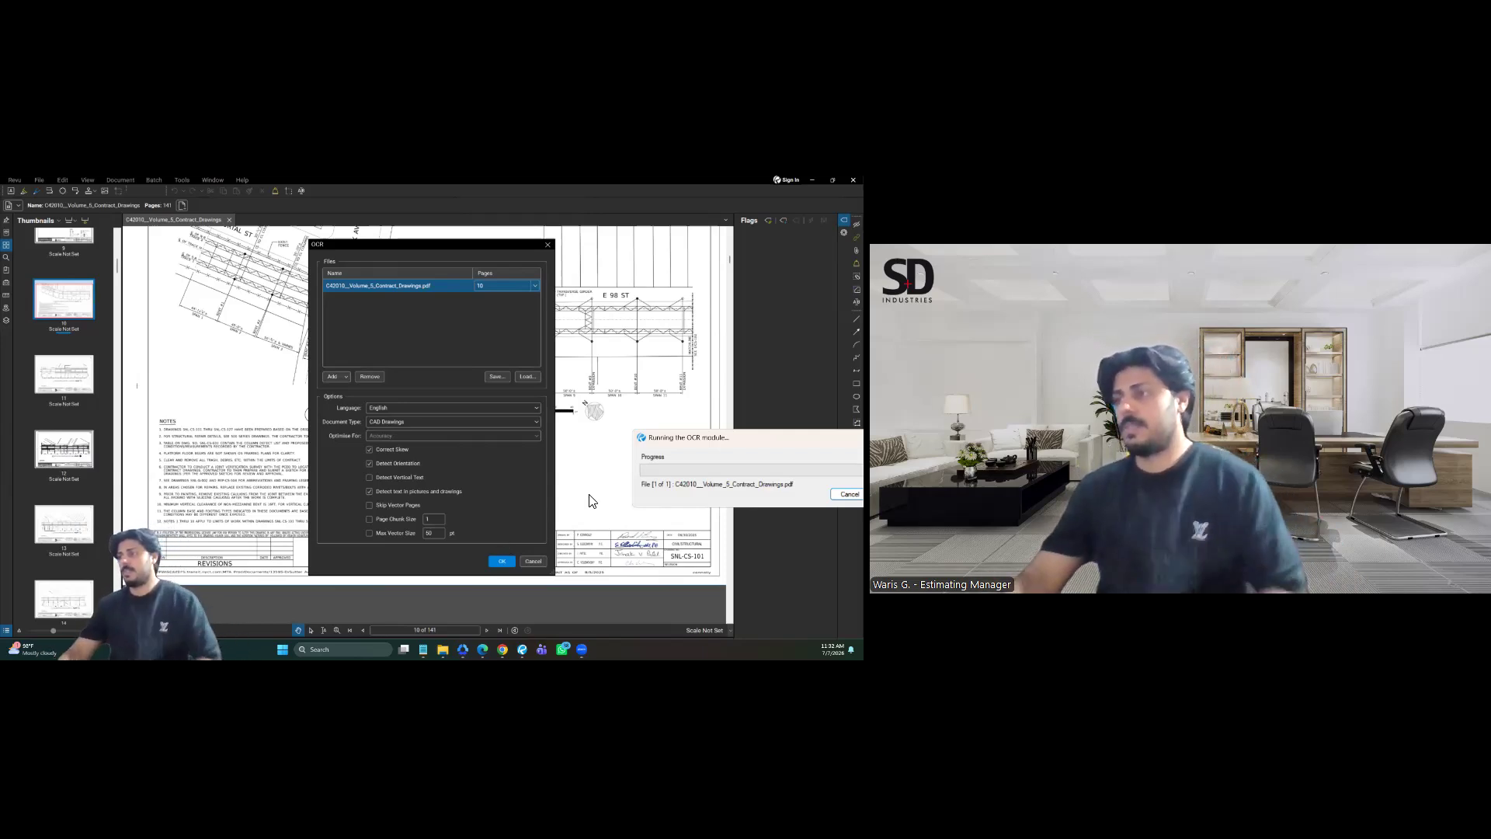
{"action": "left_click_drag", "start_coordinate": [651, 452], "coordinate": [380, 429]}
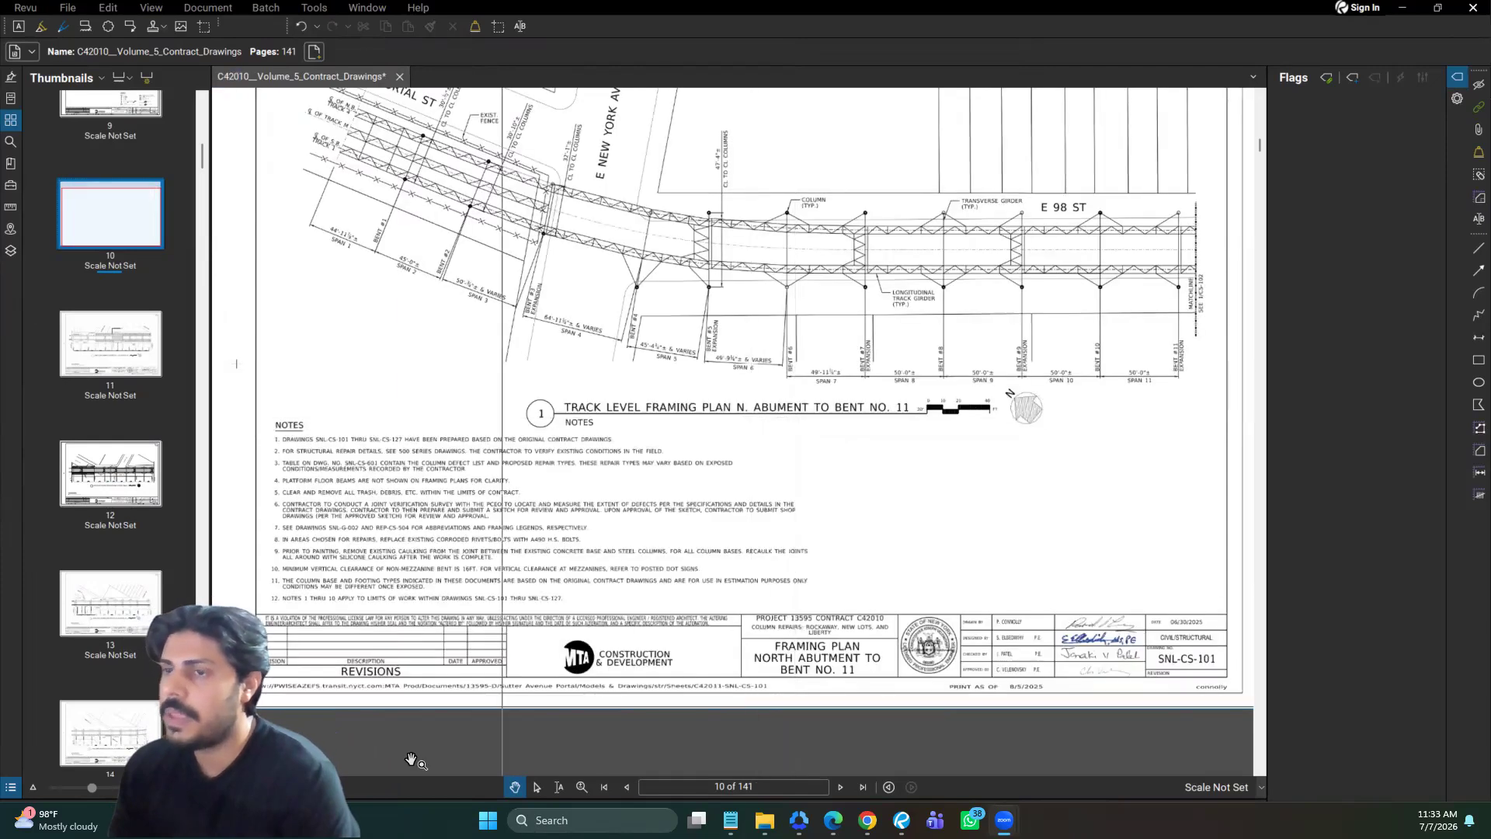
Step: Test text selection on page 10 in the platform floor beams note and a bent expansion label, and return to the Pan tool
{"action": "left_click", "coordinate": [556, 786]}
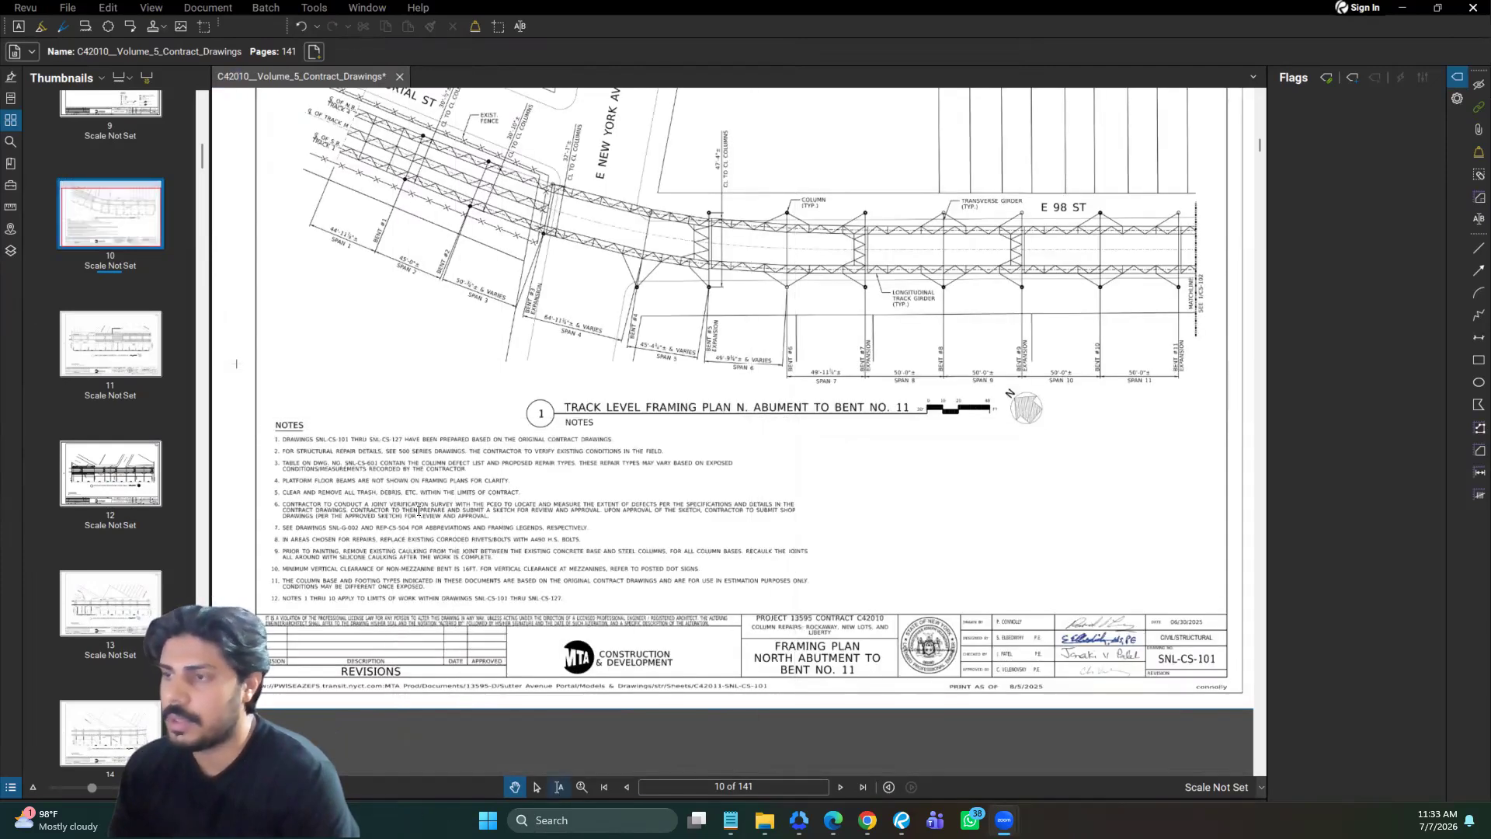
{"action": "left_click_drag", "start_coordinate": [393, 466], "coordinate": [478, 480]}
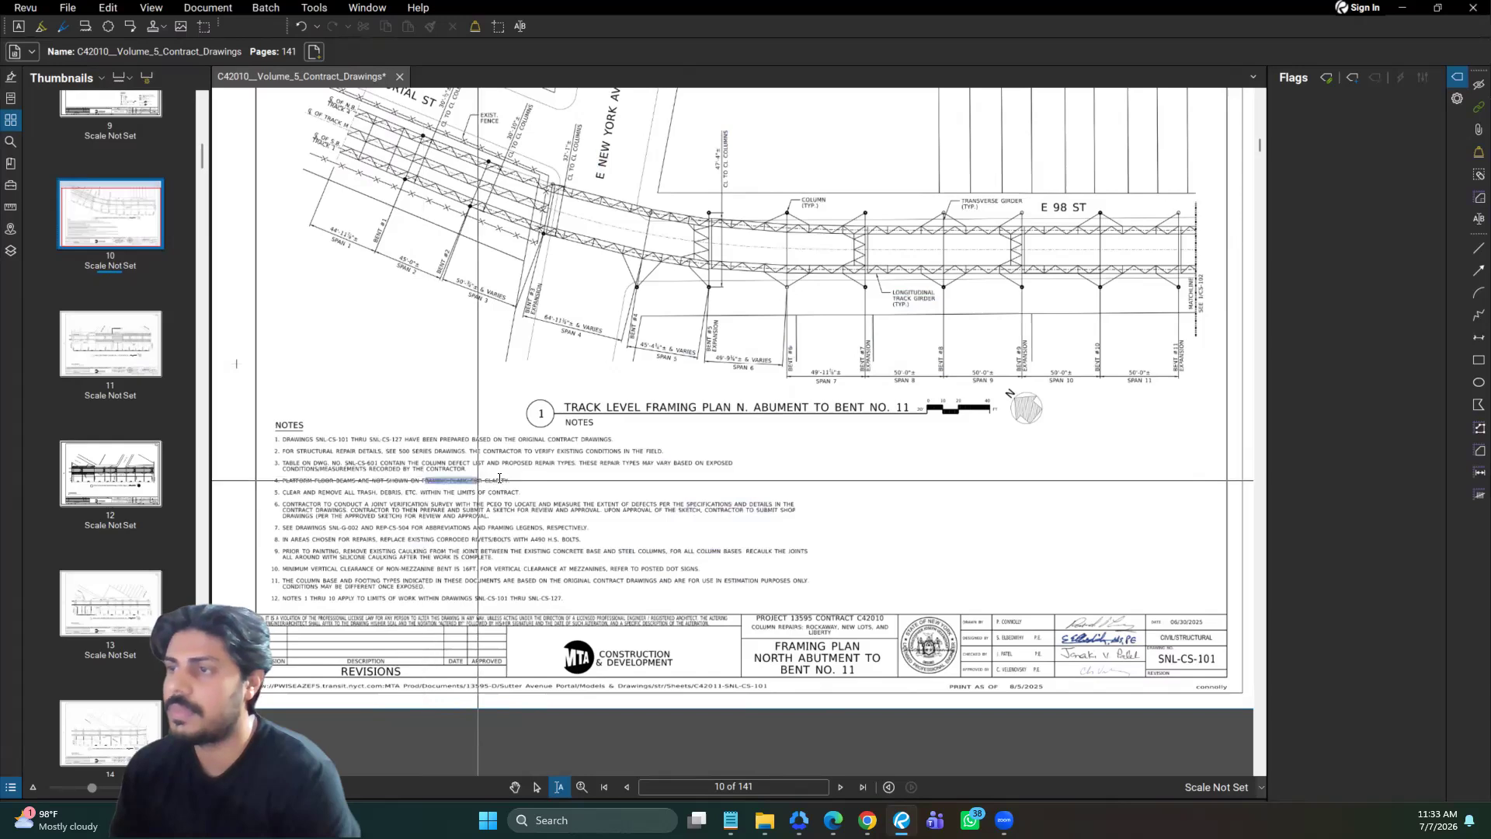
{"action": "left_click_drag", "start_coordinate": [709, 351], "coordinate": [719, 327]}
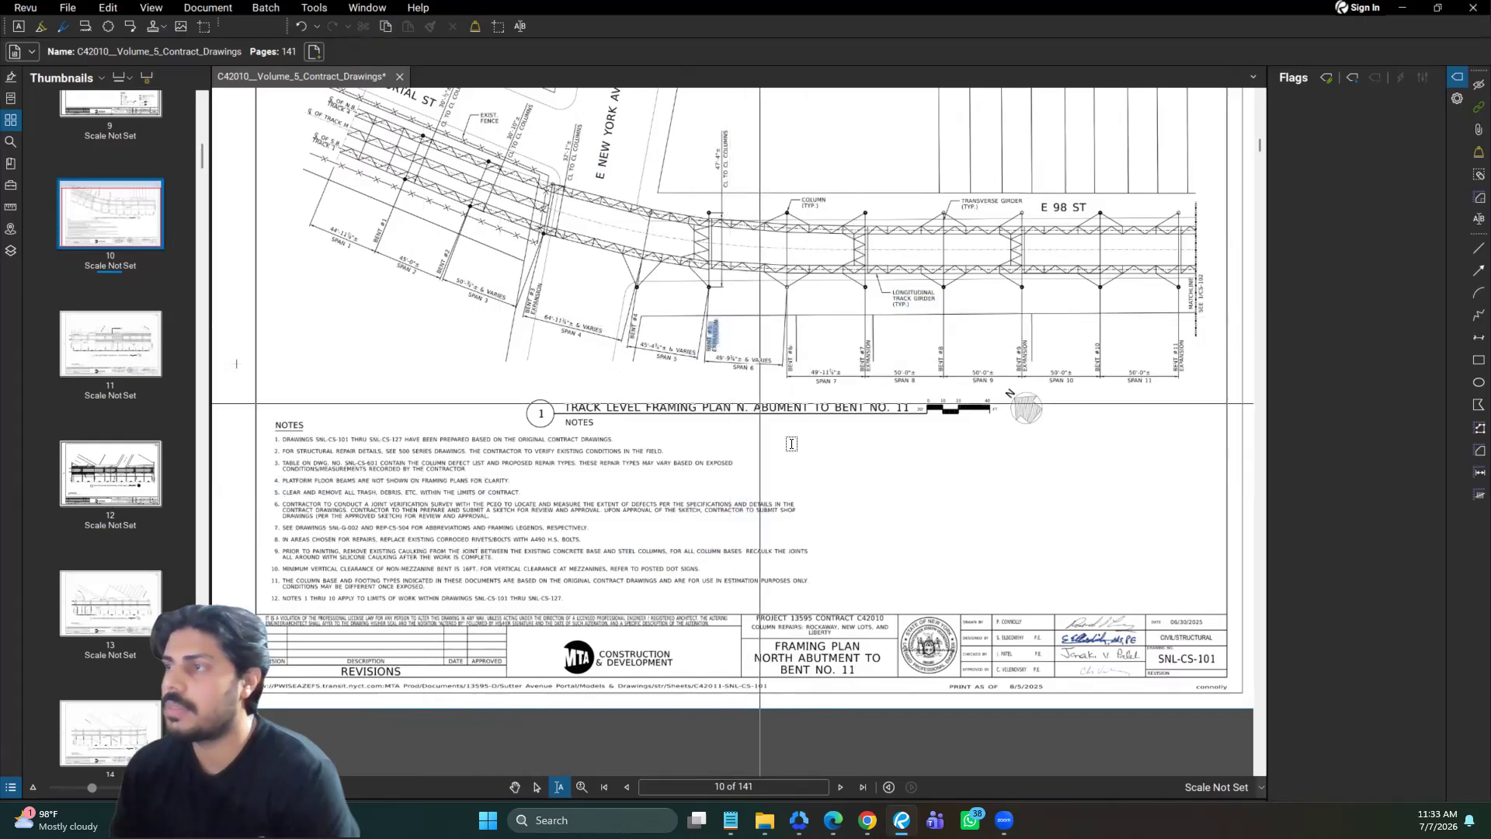
{"action": "scroll", "coordinate": [791, 444], "scroll_direction": "down", "scroll_amount": 3}
{"action": "key", "text": "Escape"}
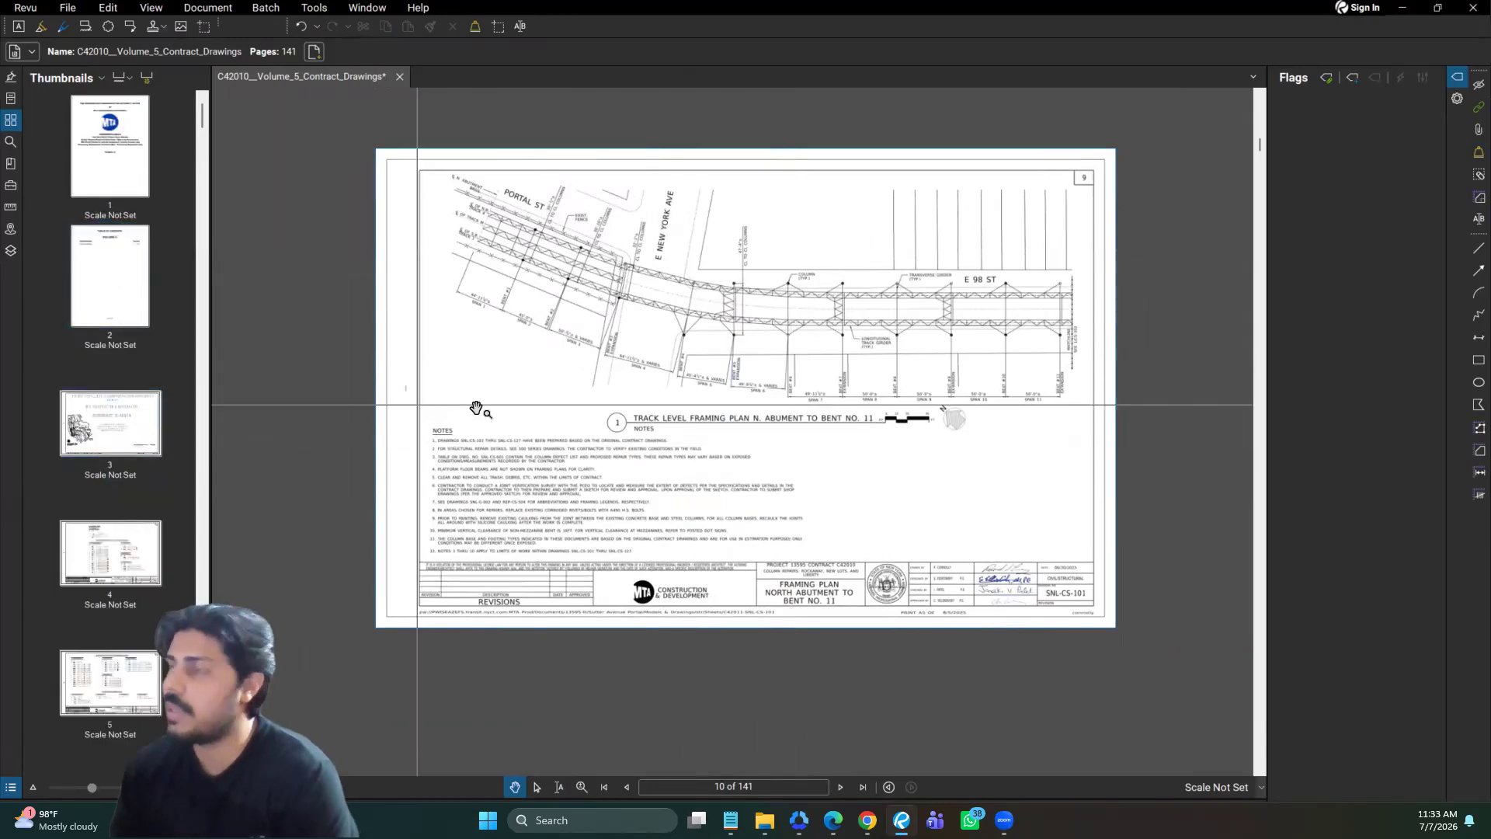
Step: Look through the sheets from page 3 to page 13 and examine the title block of the Bent No. 30 to 39 framing plan
{"action": "left_click_drag", "start_coordinate": [695, 458], "coordinate": [699, 488]}
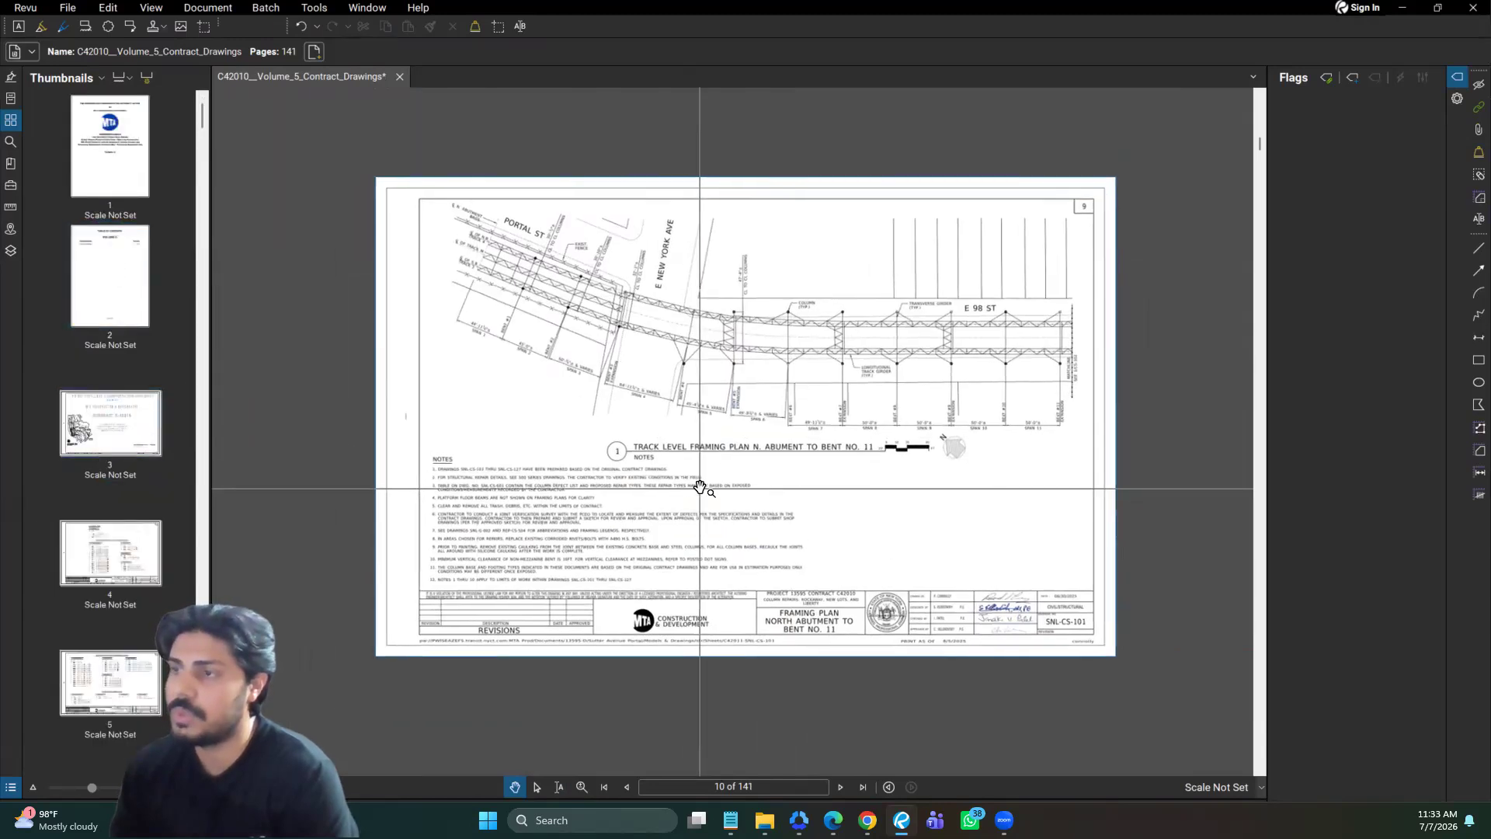
{"action": "left_click", "coordinate": [89, 435]}
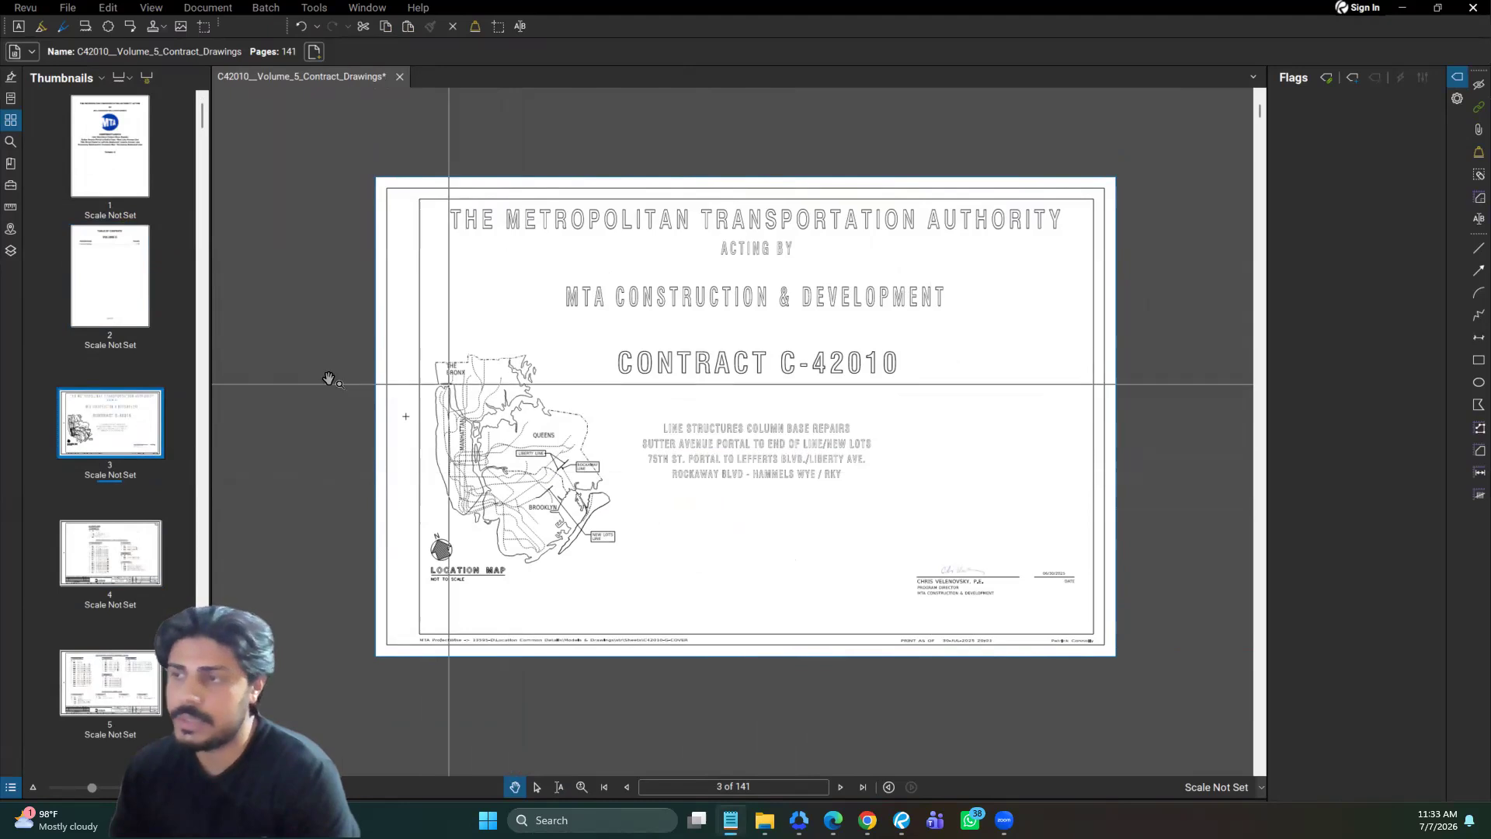
{"action": "scroll", "coordinate": [117, 435], "scroll_direction": "down", "scroll_amount": 3}
{"action": "scroll", "coordinate": [148, 434], "scroll_direction": "down", "scroll_amount": 6}
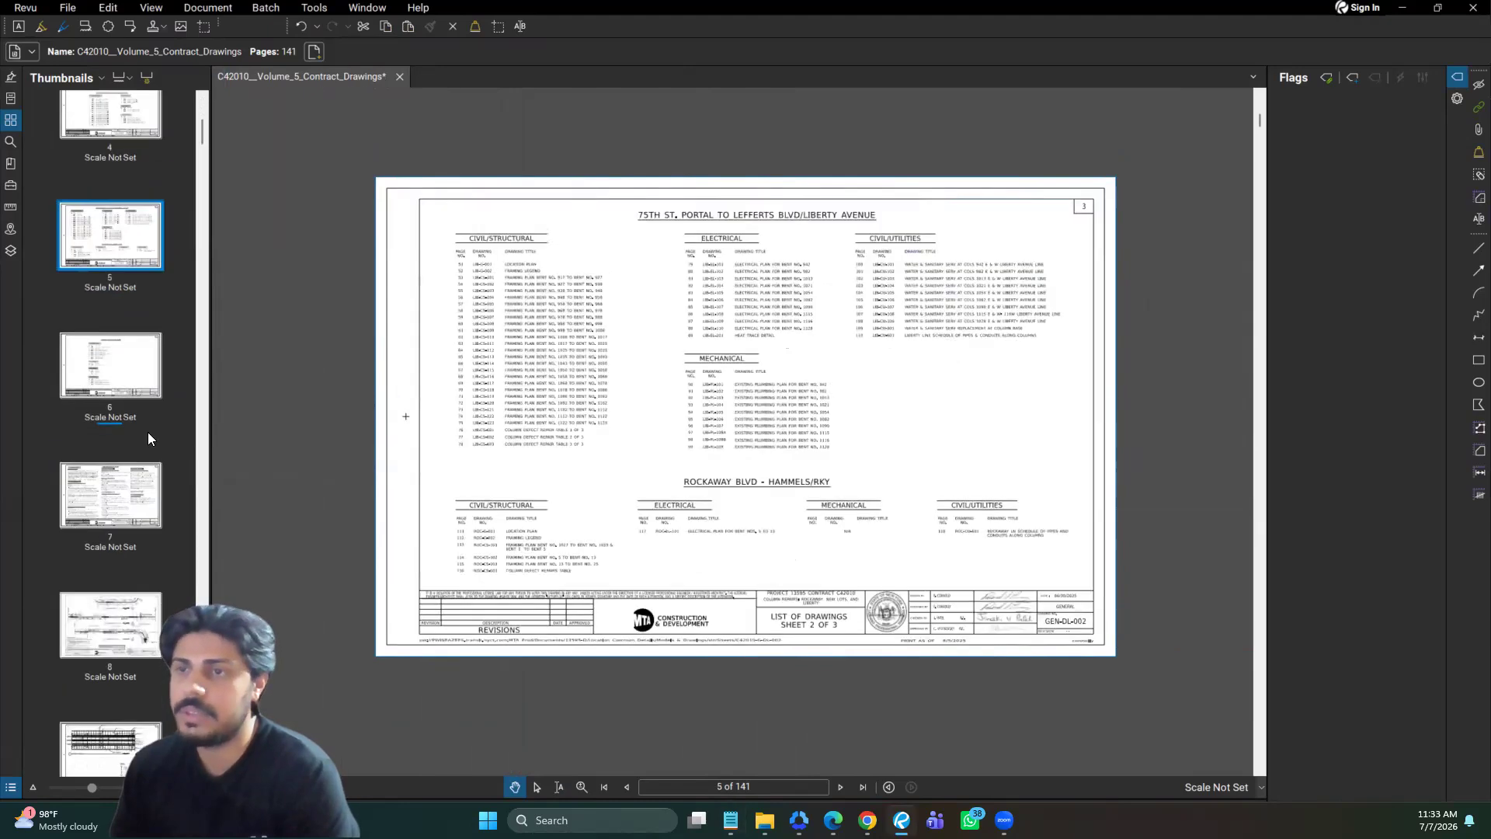
{"action": "left_click", "coordinate": [148, 433]}
{"action": "scroll", "coordinate": [149, 439], "scroll_direction": "down", "scroll_amount": 7}
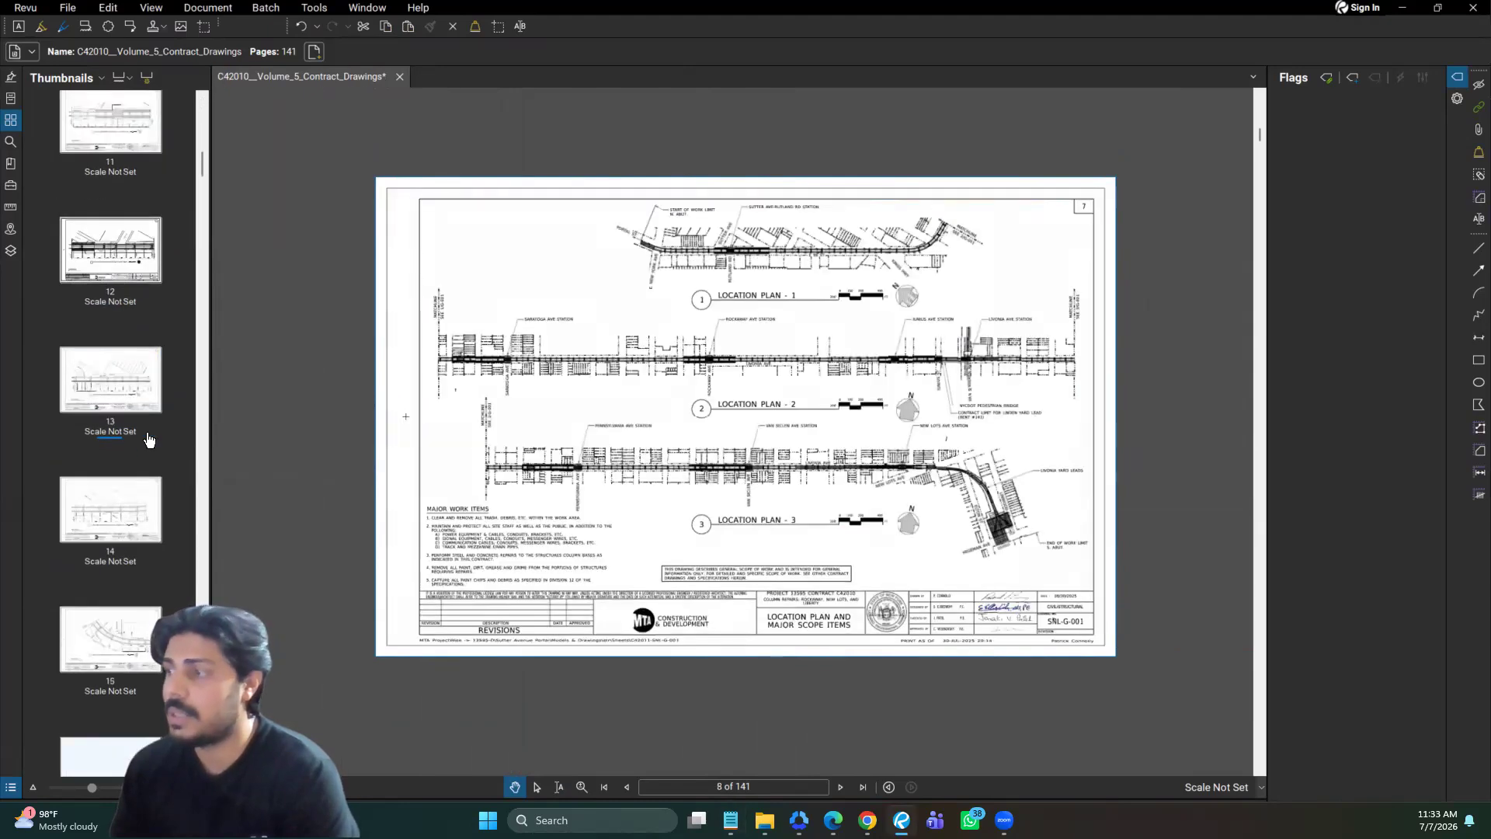
{"action": "left_click", "coordinate": [147, 432]}
{"action": "scroll", "coordinate": [1094, 627], "scroll_direction": "up", "scroll_amount": 5}
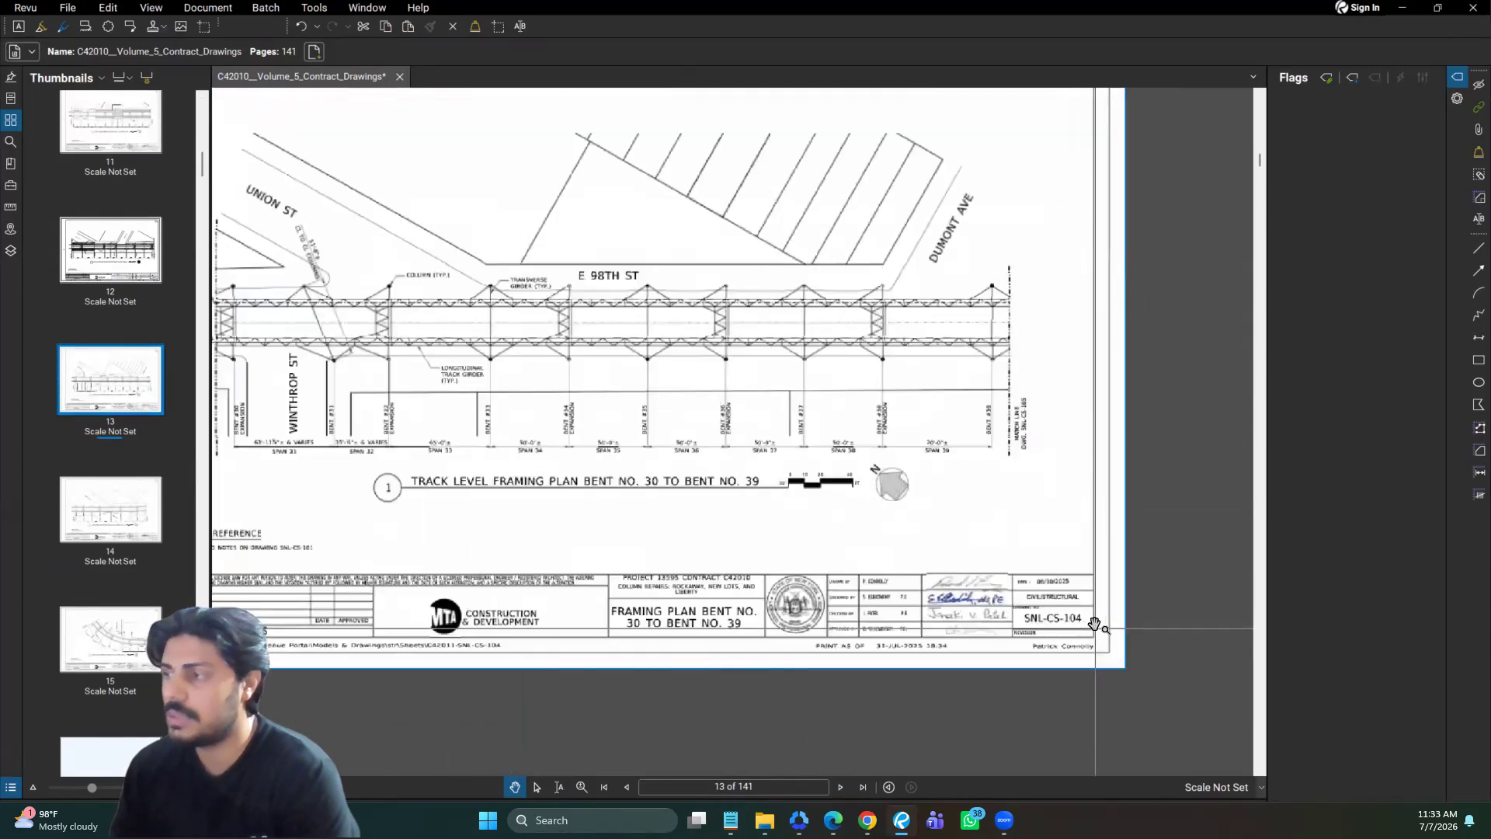
{"action": "scroll", "coordinate": [125, 93], "scroll_direction": "up", "scroll_amount": 14}
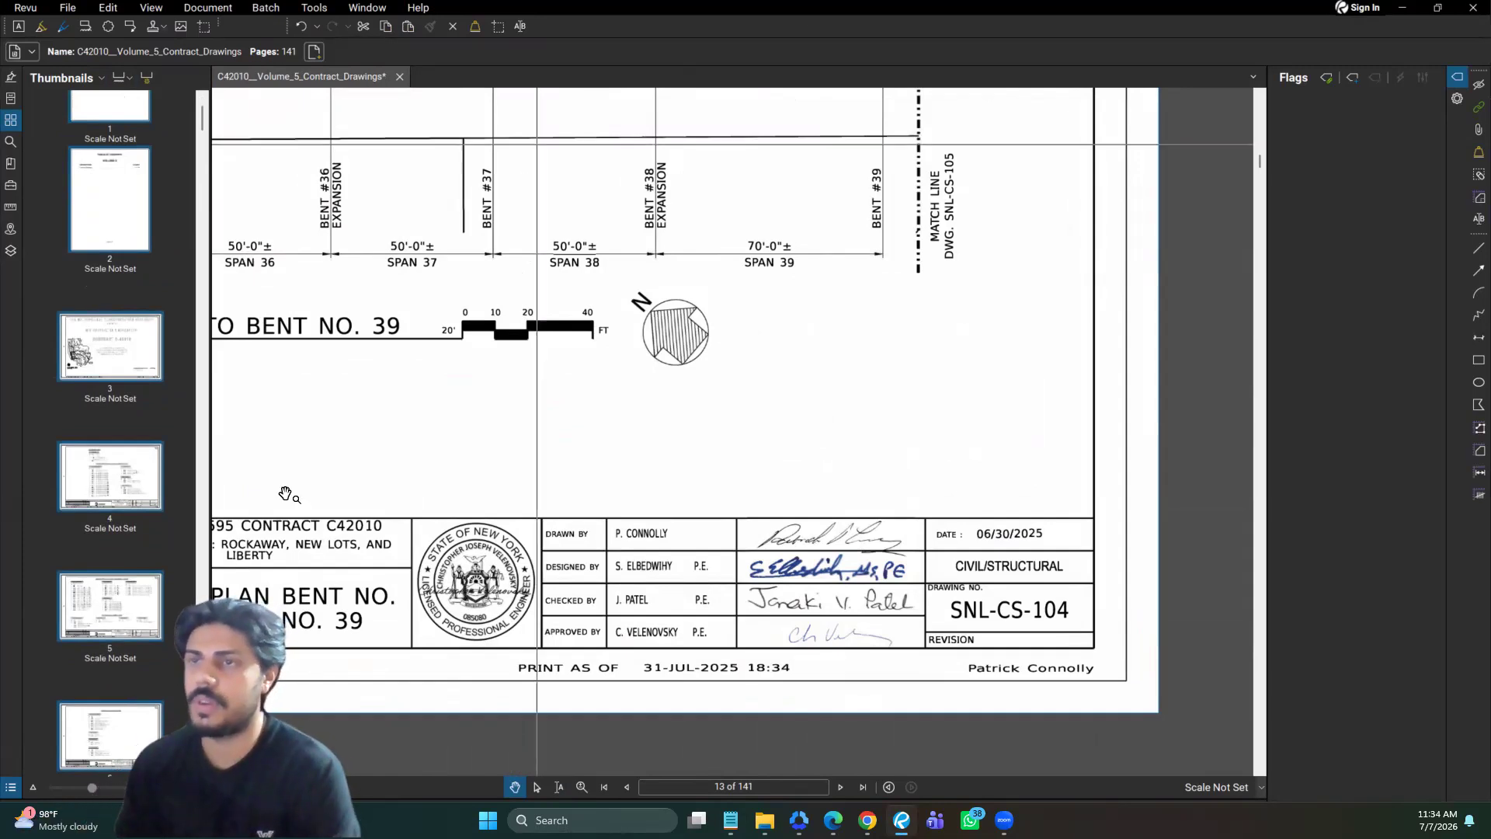
{"action": "left_click", "coordinate": [177, 264]}
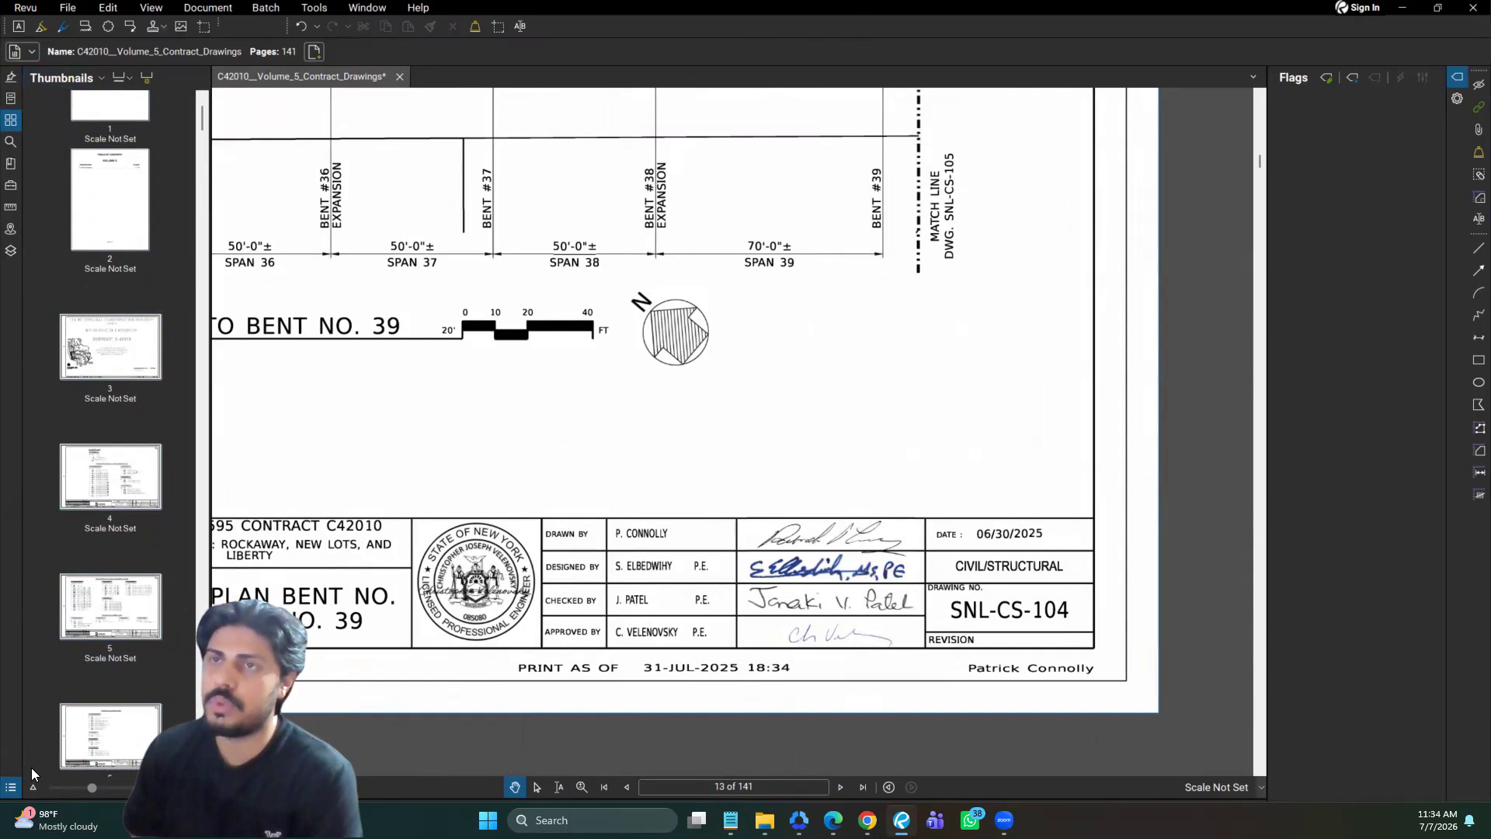
{"action": "left_click_drag", "start_coordinate": [113, 123], "coordinate": [30, 122]}
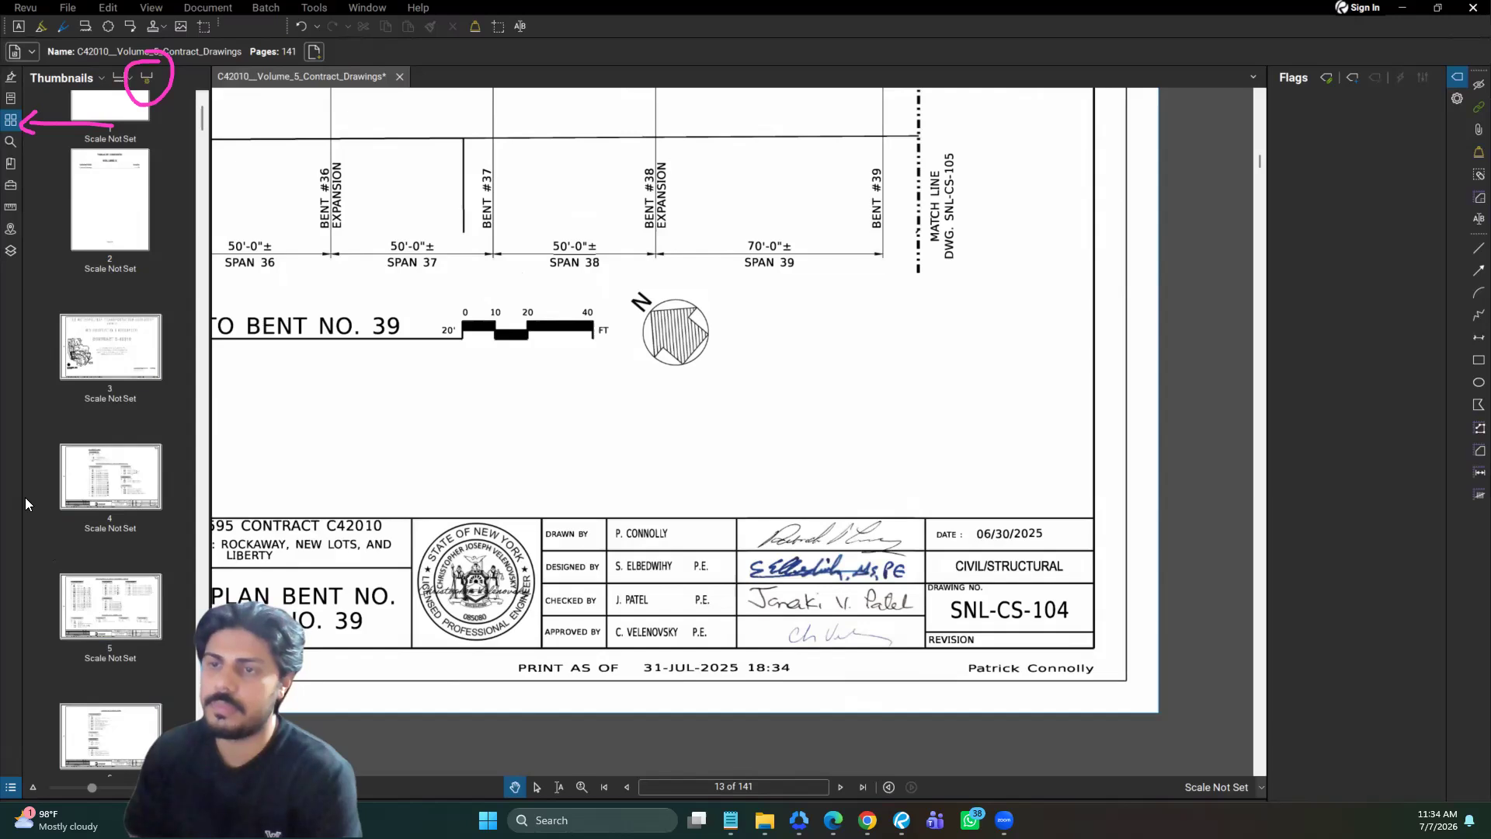
Step: Create page labels from a page region, marking the drawing number cell in page 13's title block as the first region
{"action": "left_click", "coordinate": [146, 77]}
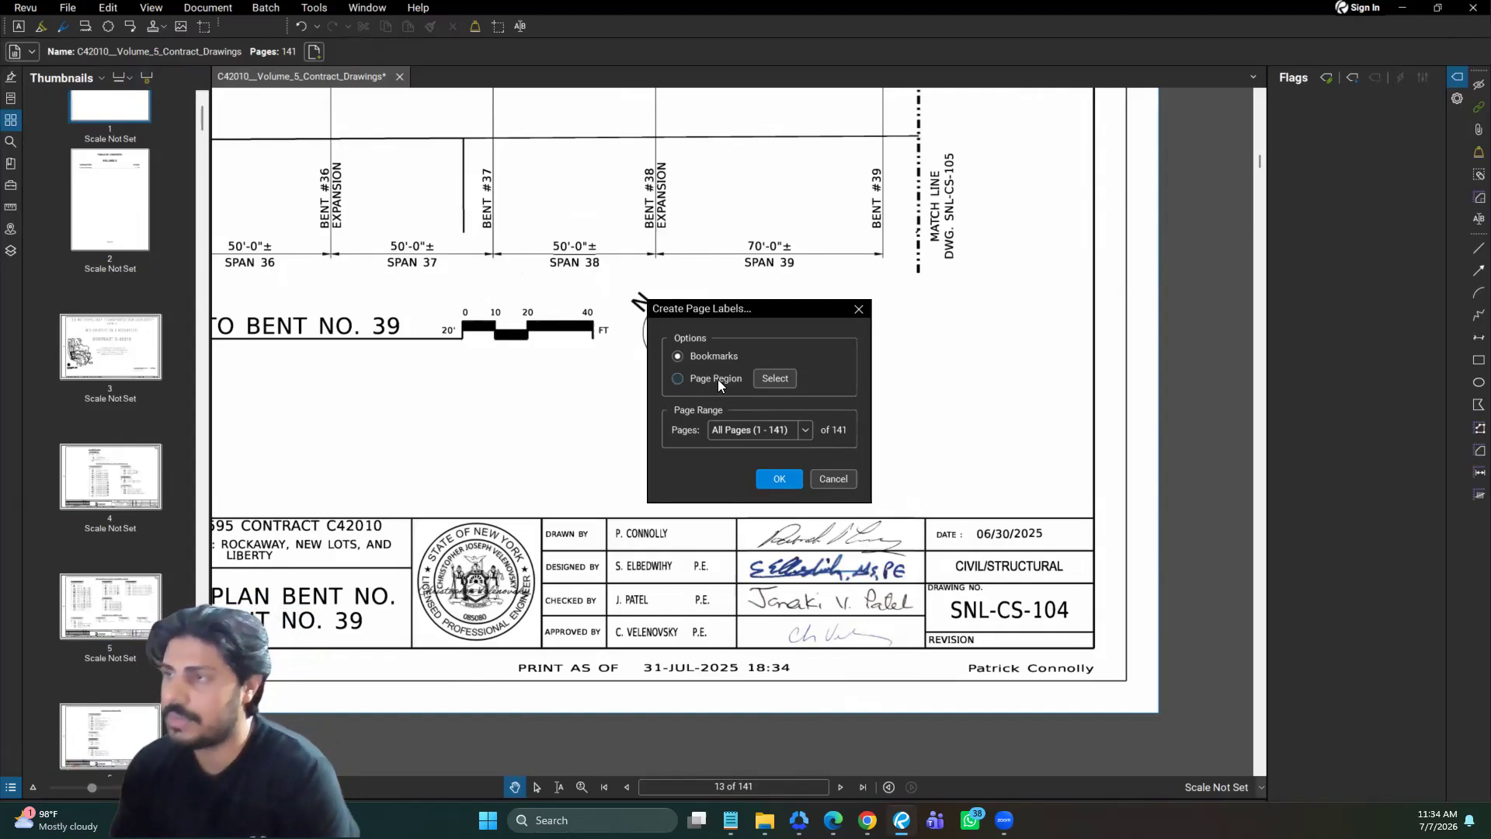
{"action": "left_click", "coordinate": [775, 378]}
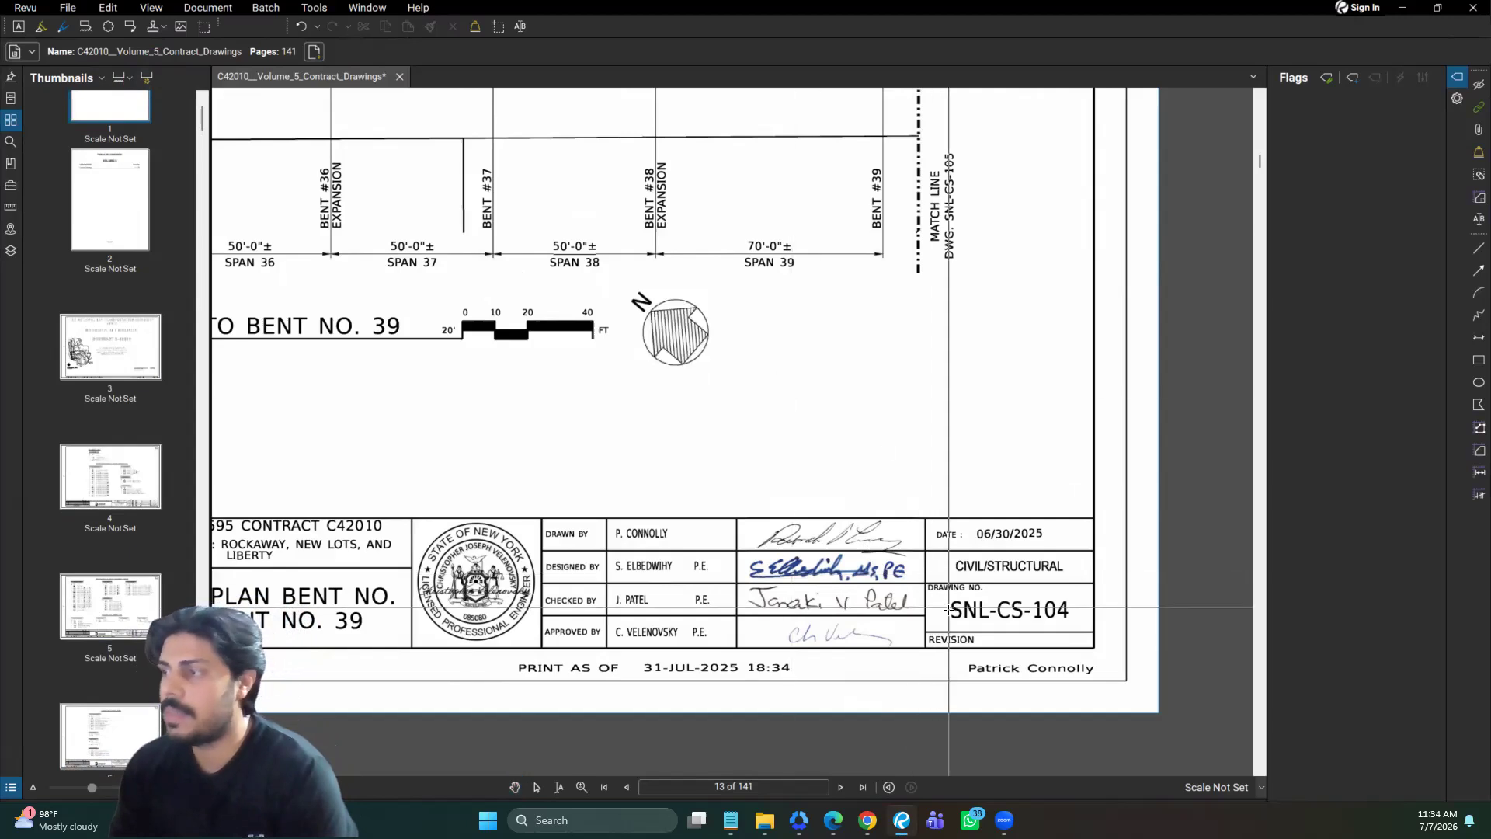
{"action": "scroll", "coordinate": [949, 610], "scroll_direction": "up", "scroll_amount": 1}
{"action": "scroll", "coordinate": [949, 610], "scroll_direction": "up", "scroll_amount": 2}
{"action": "scroll", "coordinate": [948, 566], "scroll_direction": "down", "scroll_amount": 1}
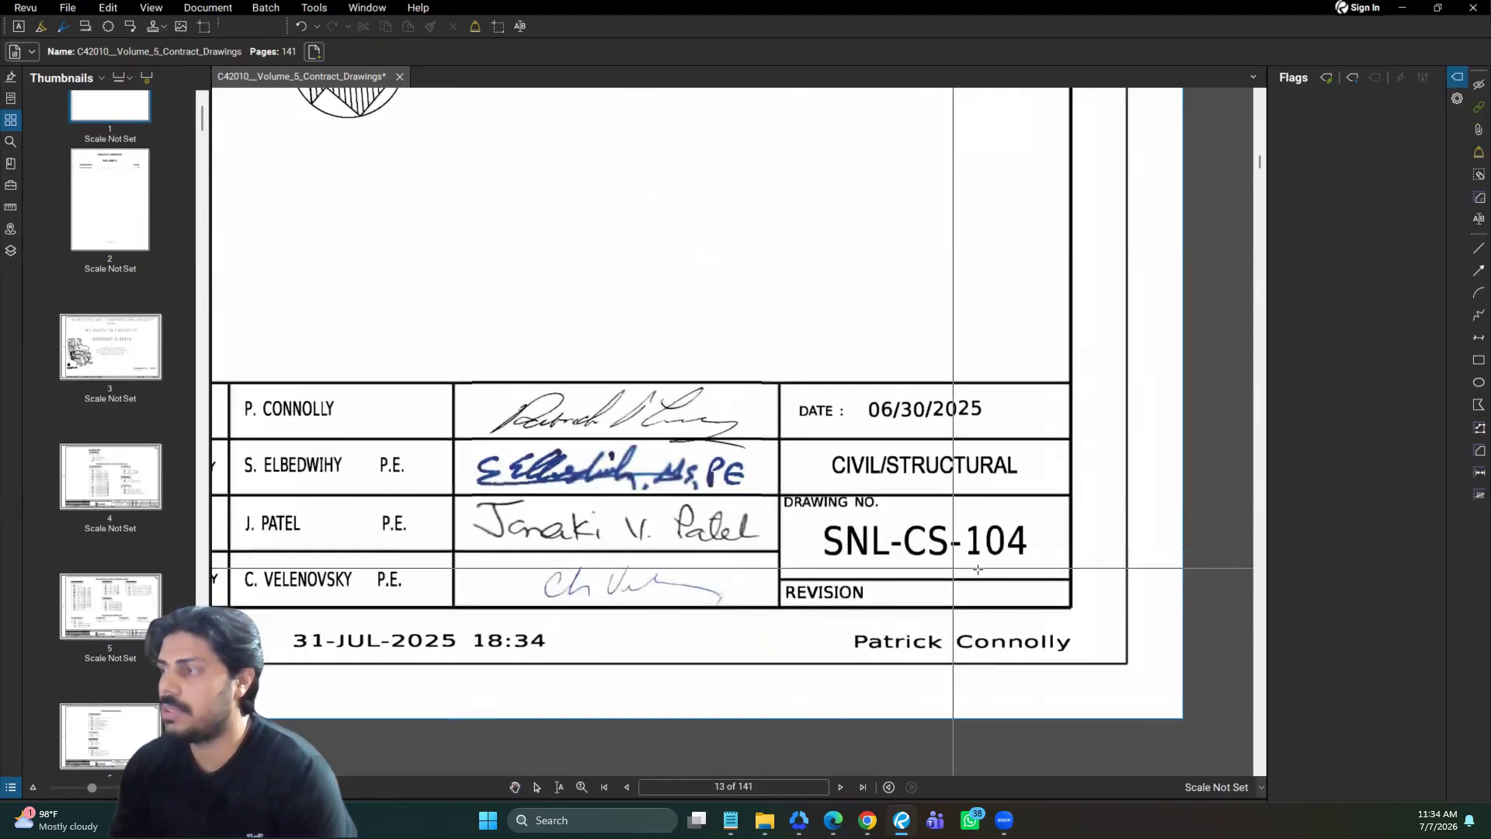
{"action": "scroll", "coordinate": [979, 571], "scroll_direction": "up", "scroll_amount": 2}
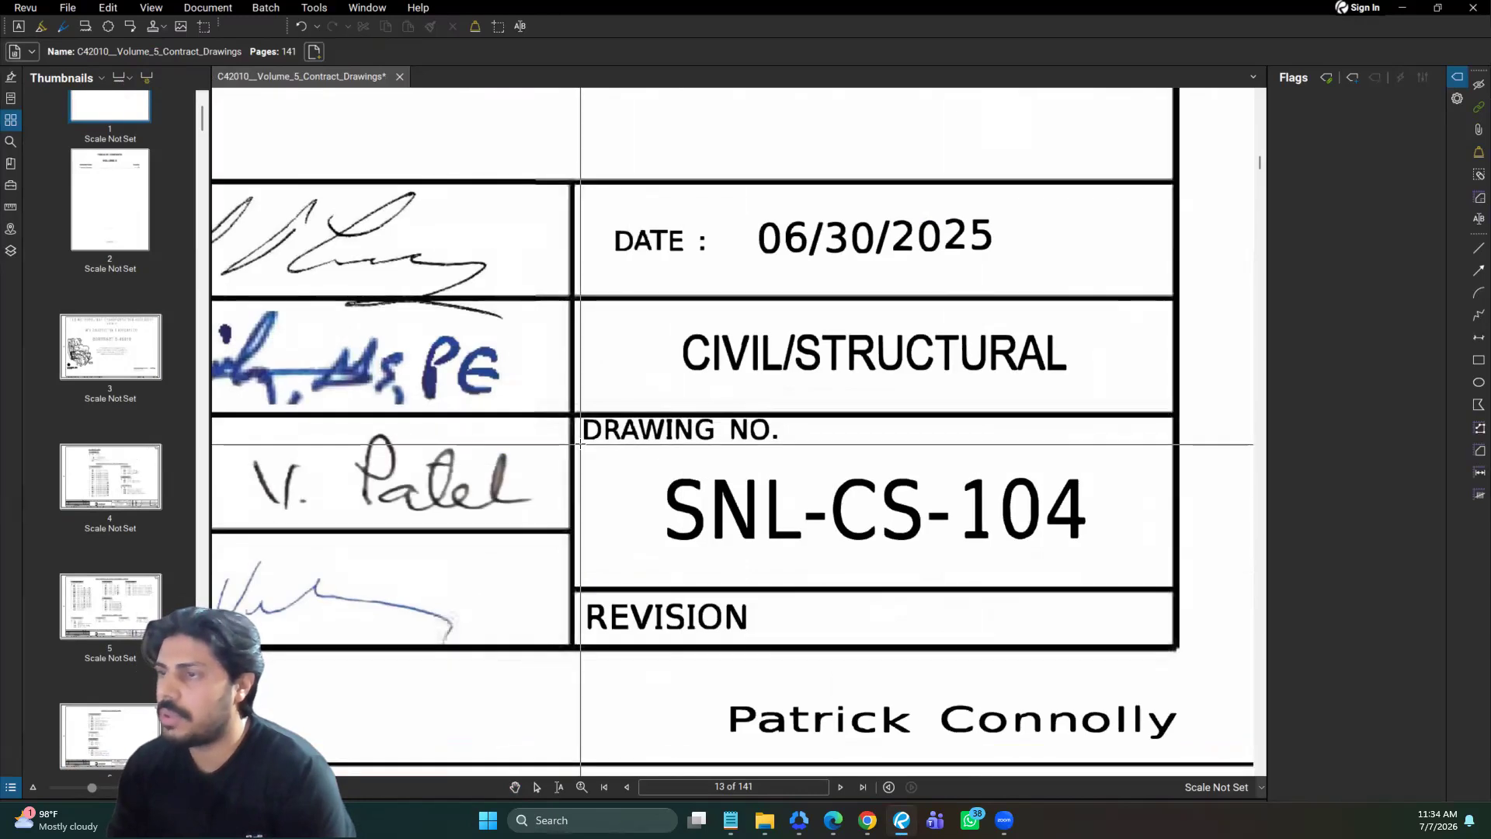
{"action": "left_click_drag", "start_coordinate": [575, 443], "coordinate": [1167, 579]}
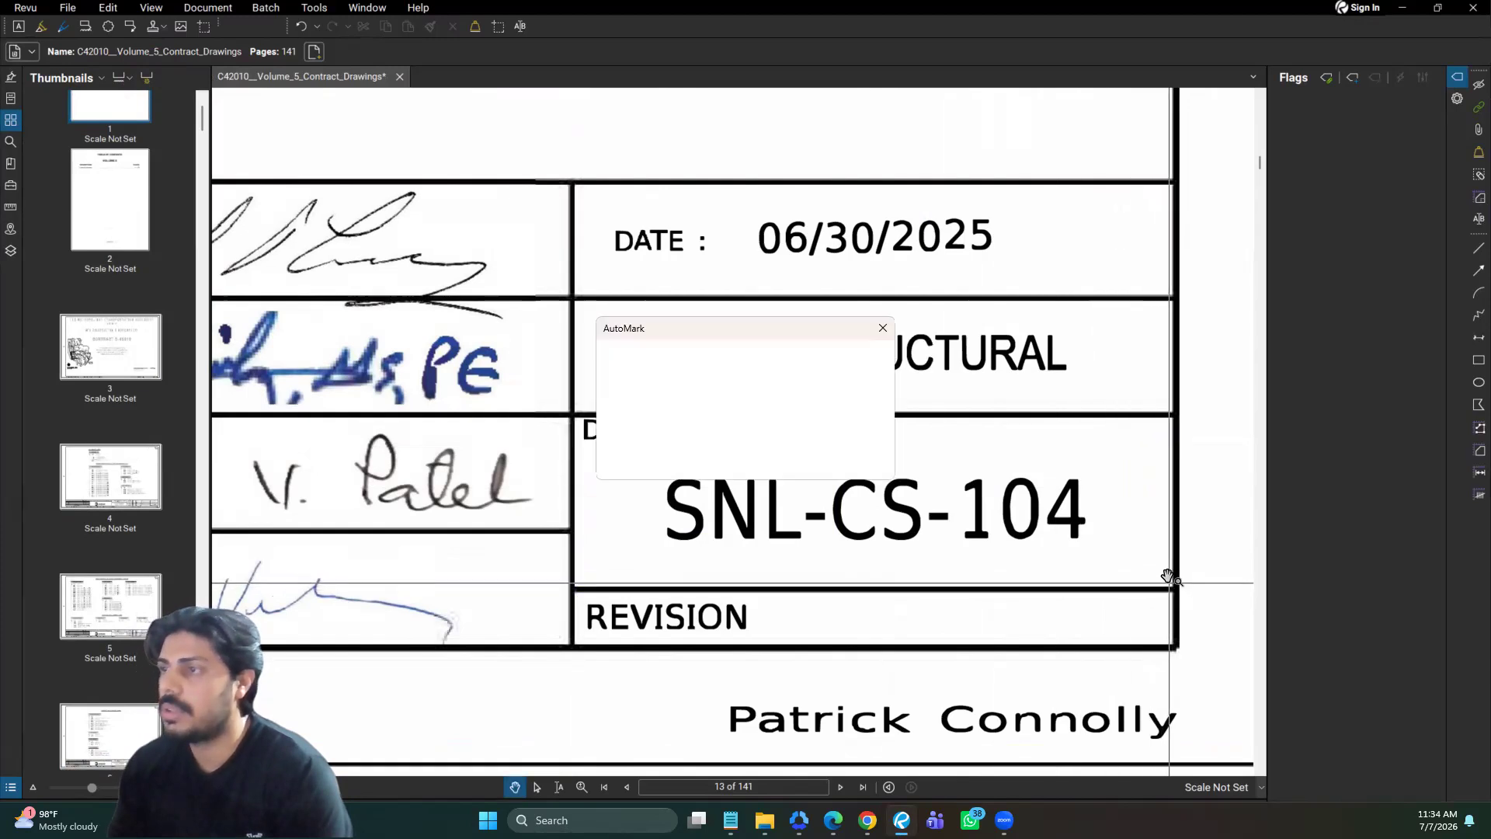
{"action": "left_click", "coordinate": [700, 380]}
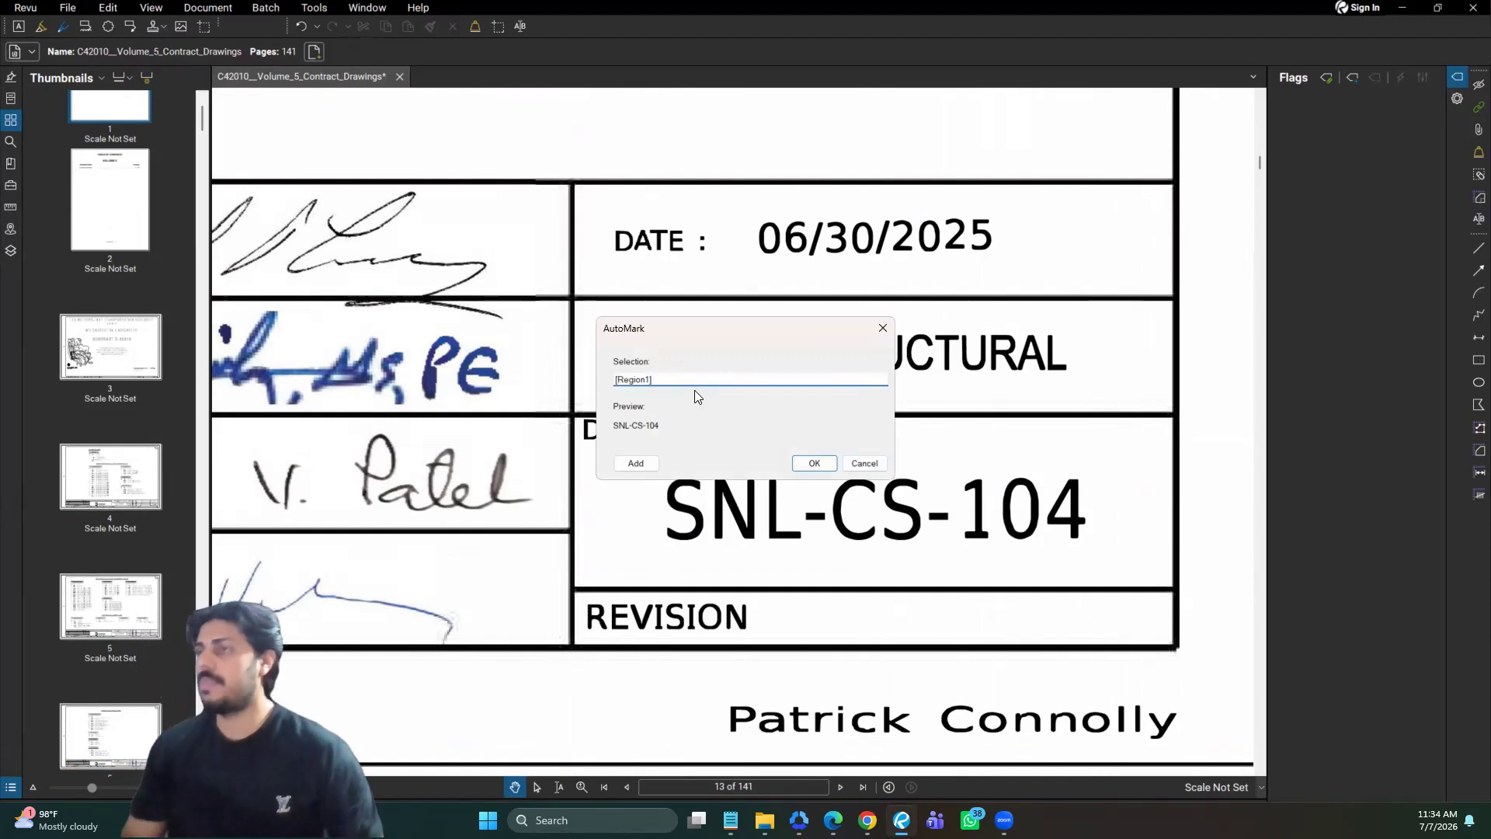
Step: Add the drawing title cell of page 13's title block as the second region of the page label
{"action": "left_click", "coordinate": [635, 463]}
{"action": "scroll", "coordinate": [948, 407], "scroll_direction": "down", "scroll_amount": 5}
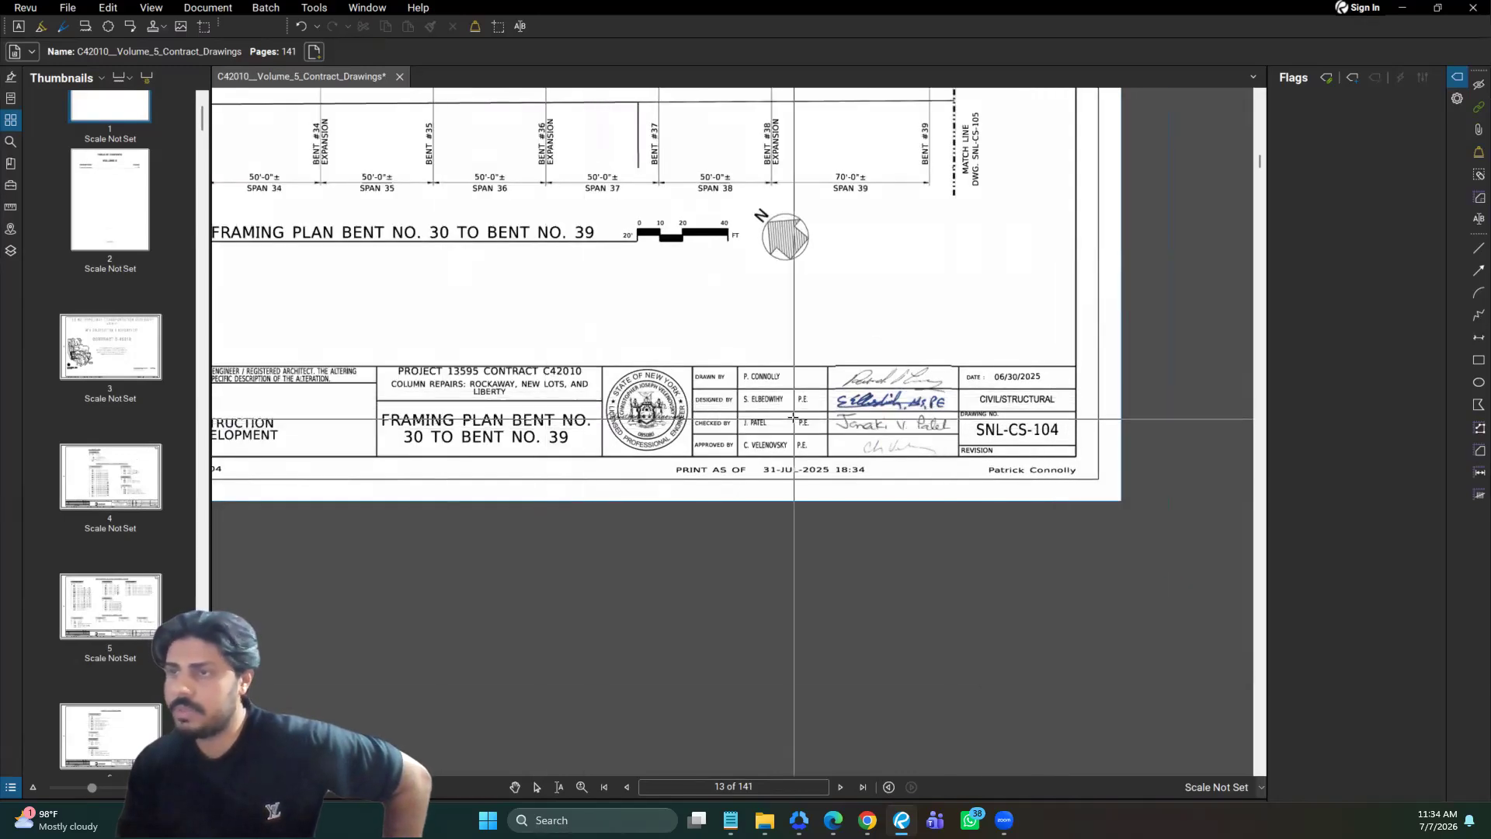
{"action": "scroll", "coordinate": [475, 428], "scroll_direction": "up", "scroll_amount": 1}
{"action": "scroll", "coordinate": [475, 428], "scroll_direction": "up", "scroll_amount": 5}
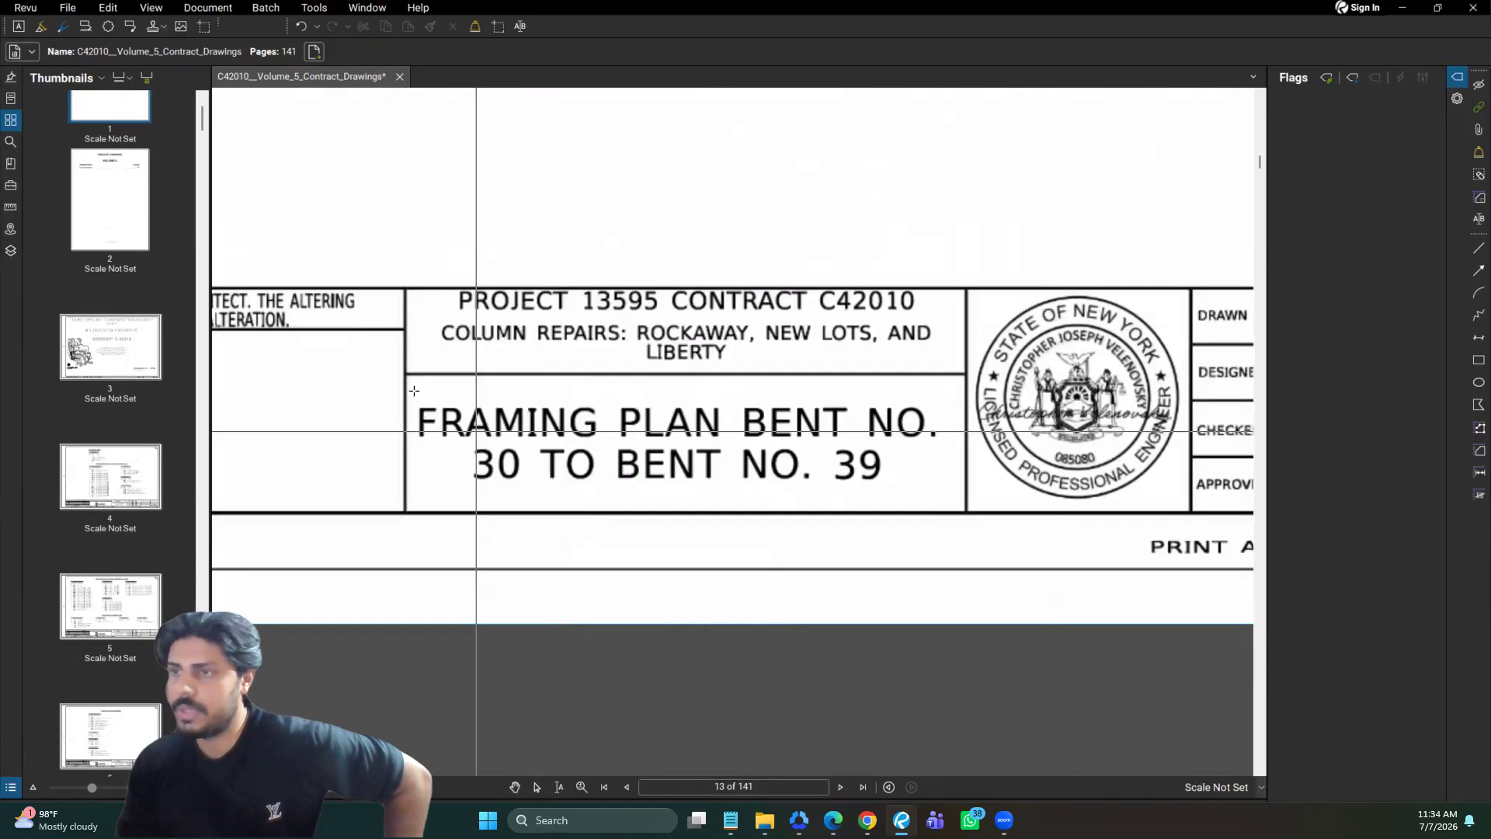
{"action": "scroll", "coordinate": [413, 373], "scroll_direction": "down", "scroll_amount": 1}
{"action": "left_click_drag", "start_coordinate": [413, 373], "coordinate": [1064, 519]}
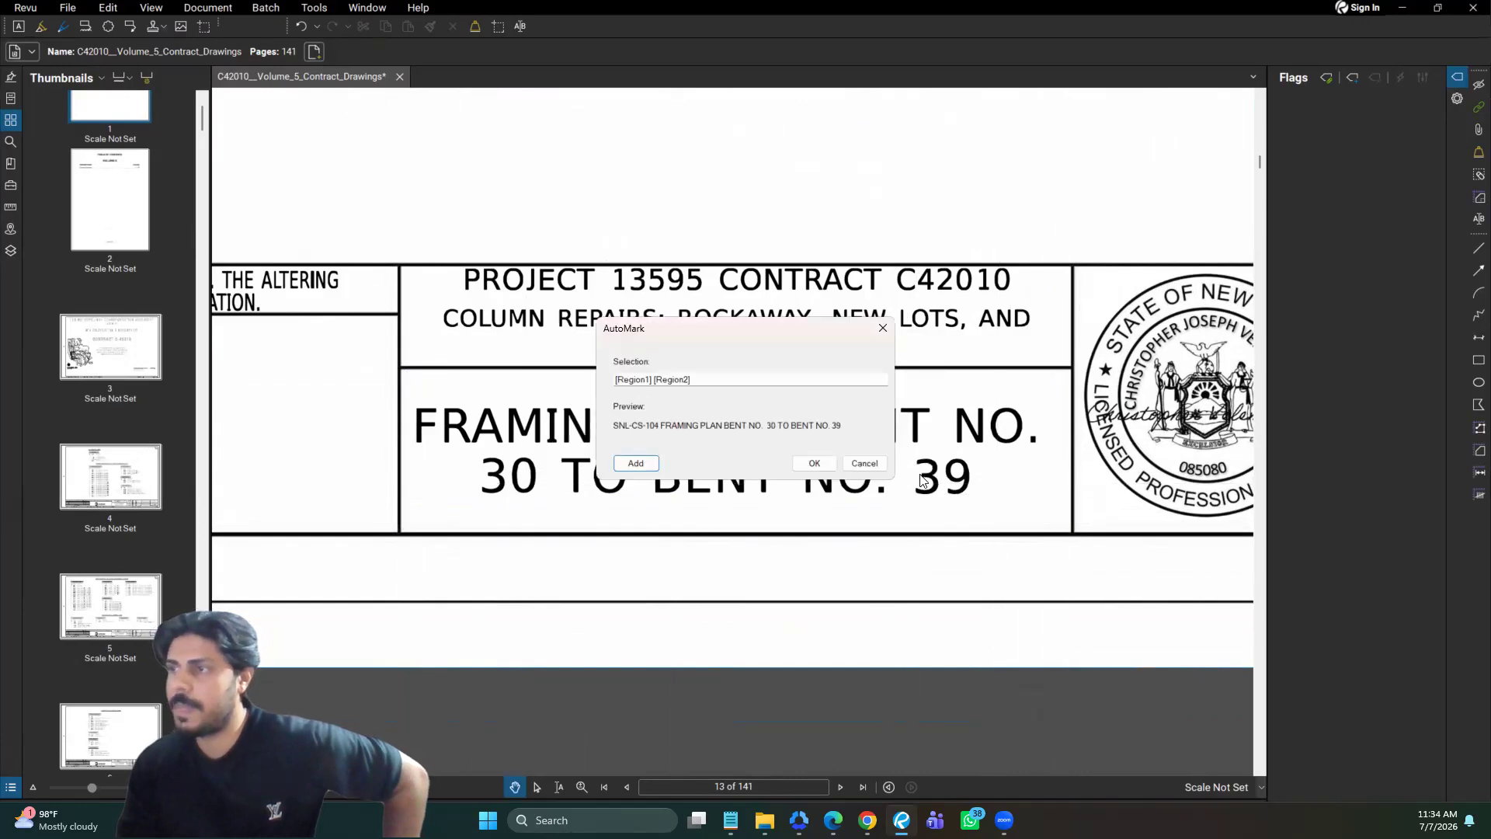
Step: Accept the two title block regions and create page labels for pages 3-141 from them
{"action": "left_click", "coordinate": [819, 465]}
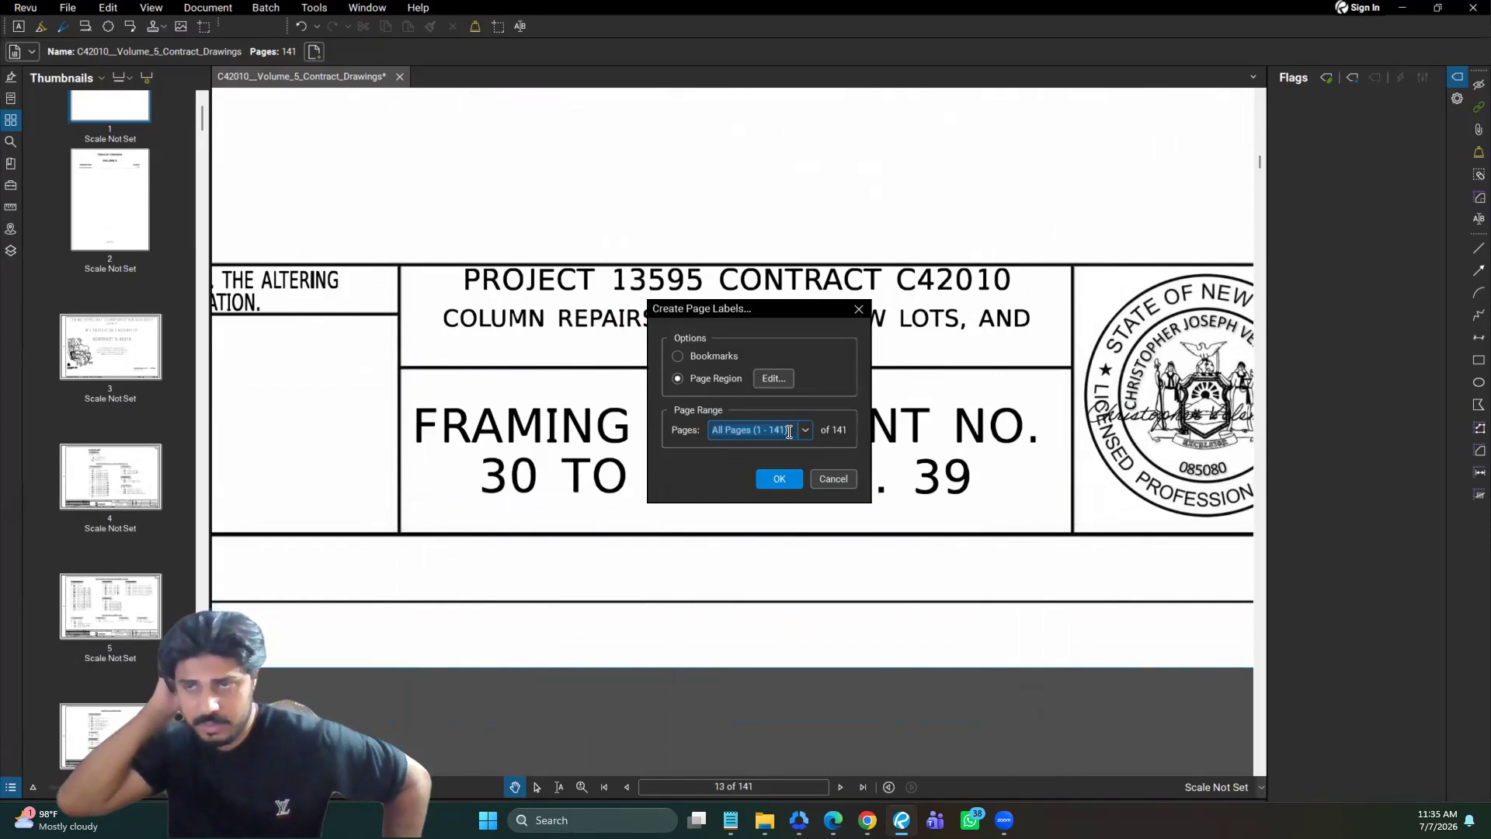
{"action": "type", "text": "3-141"}
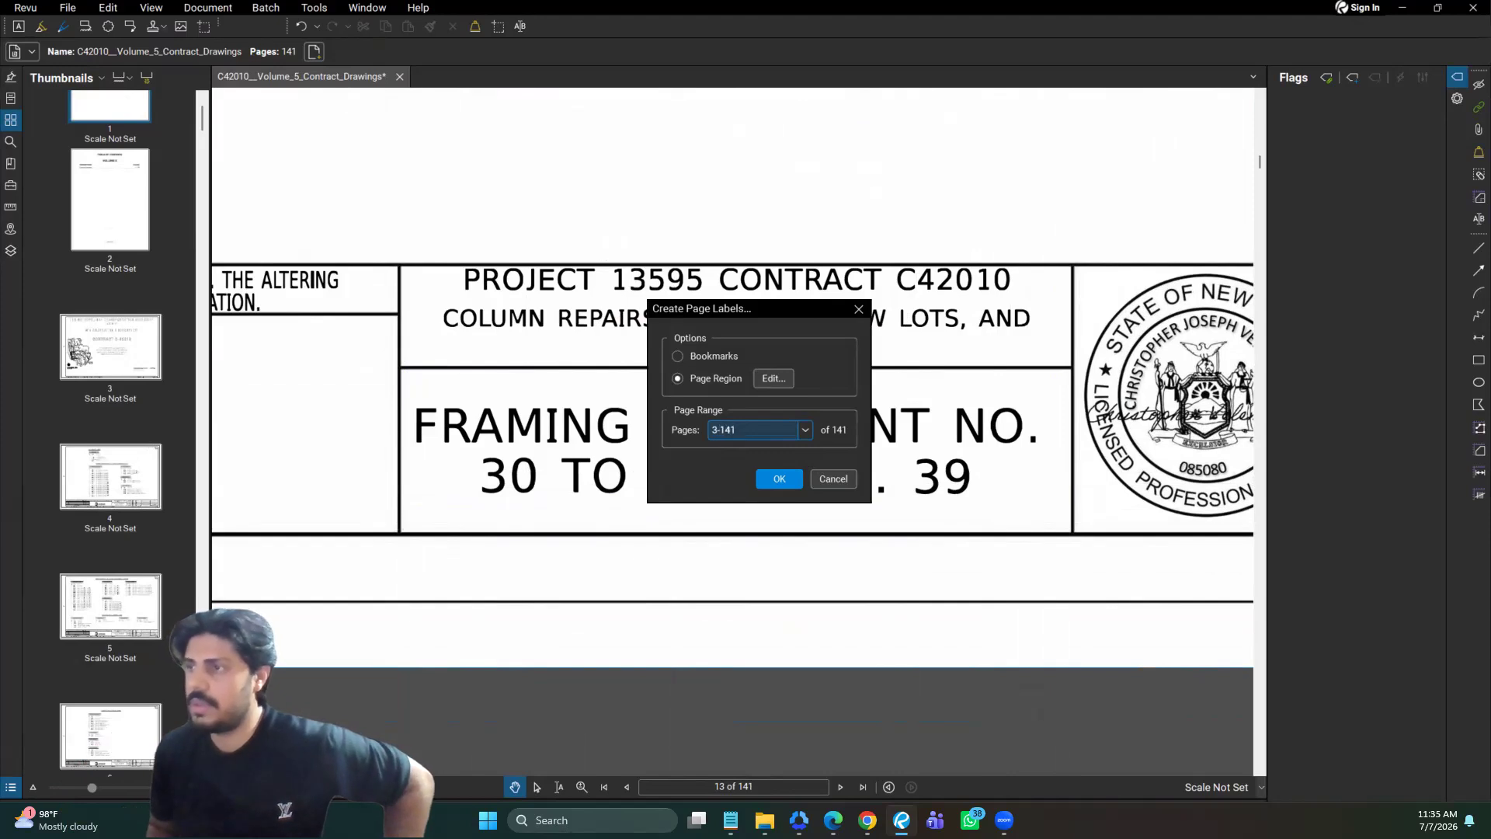
{"action": "key", "text": "Return"}
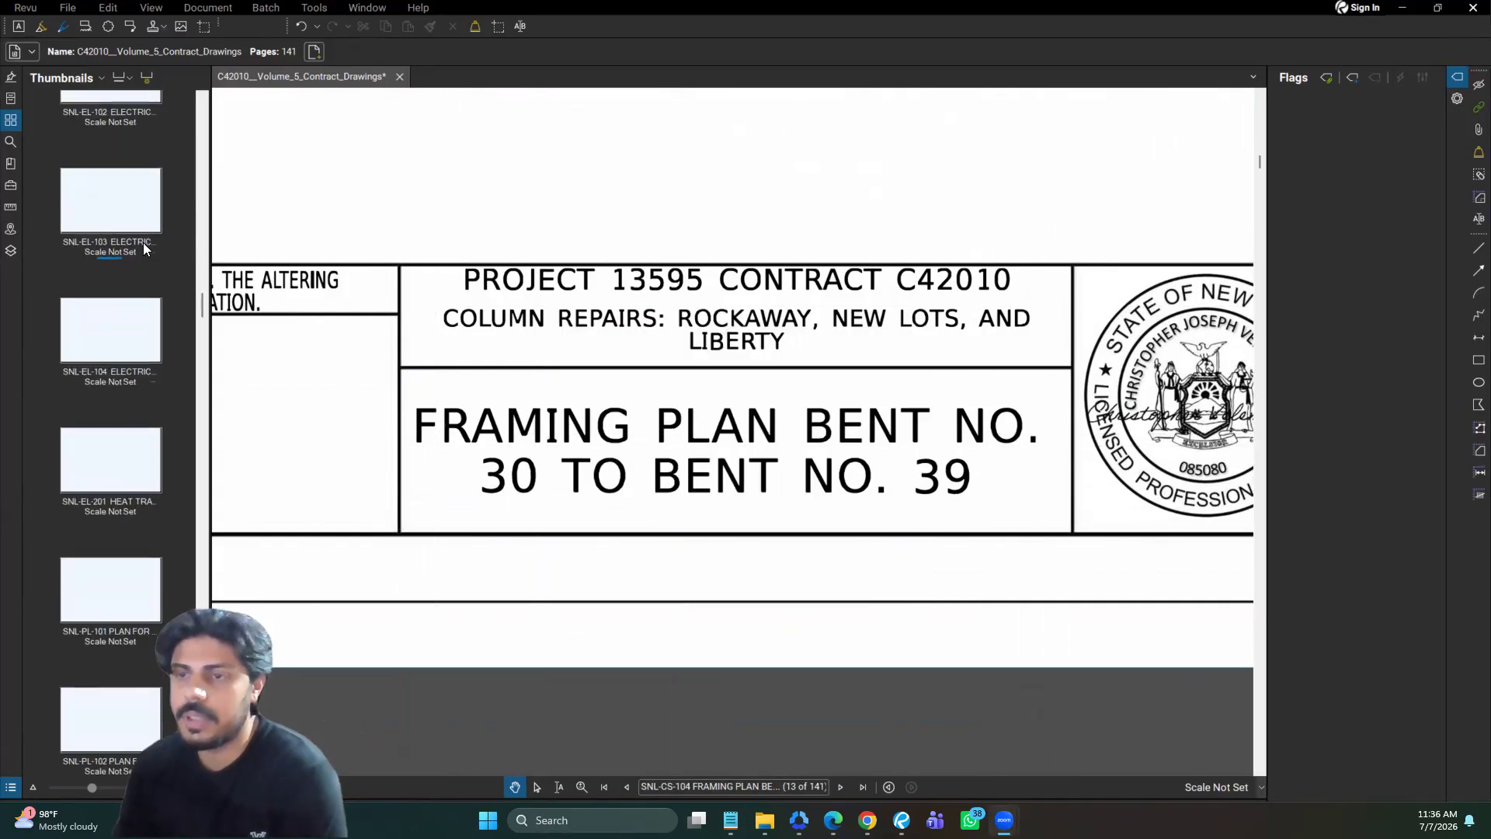
Step: Review the new drawing number and title labels on the page thumbnails through the rest of the set
{"action": "scroll", "coordinate": [144, 249], "scroll_direction": "down", "scroll_amount": 5}
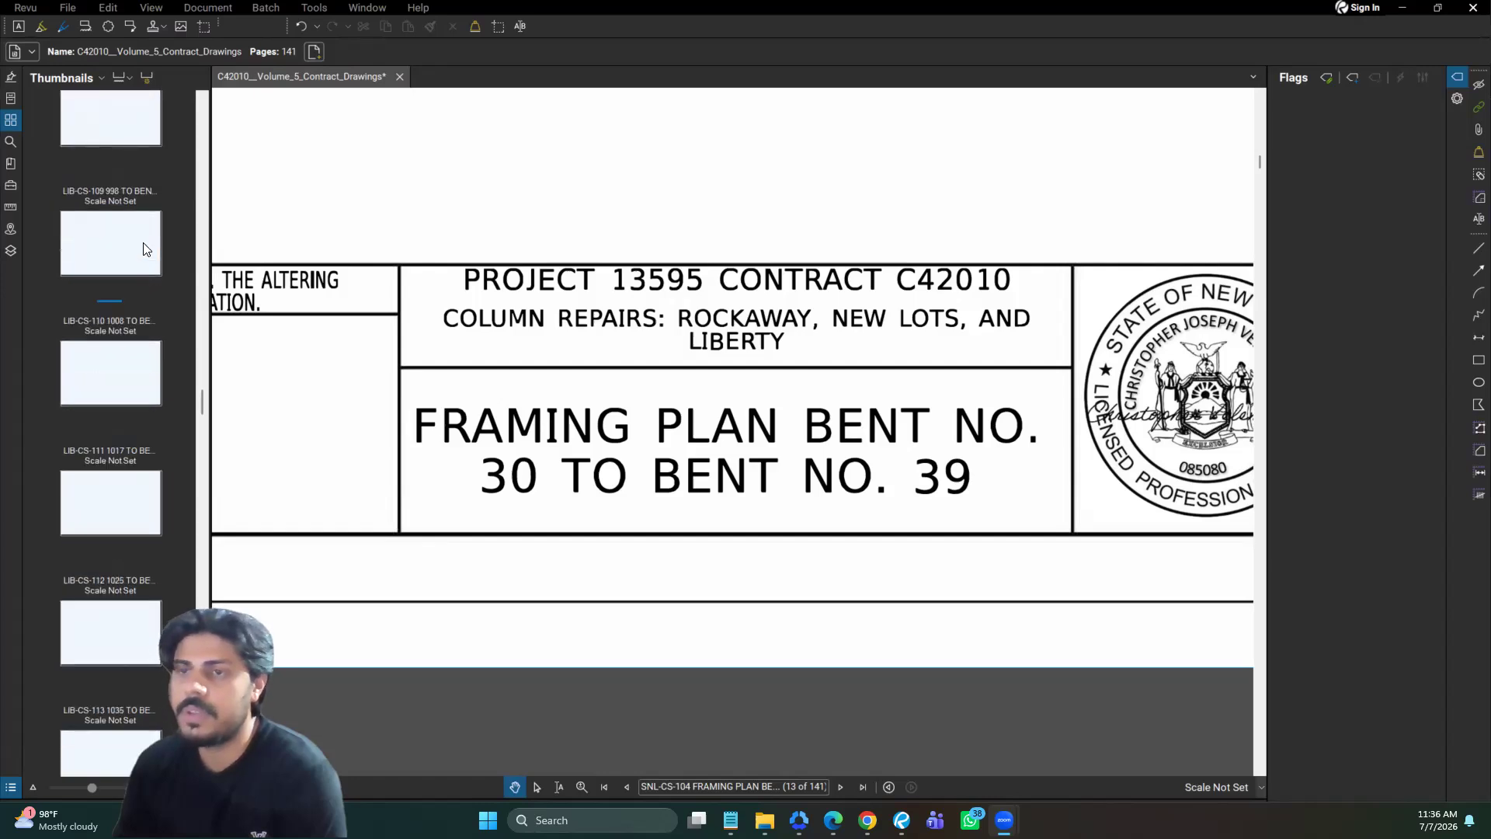
{"action": "scroll", "coordinate": [160, 326], "scroll_direction": "down", "scroll_amount": 10}
{"action": "scroll", "coordinate": [160, 325], "scroll_direction": "down", "scroll_amount": 10}
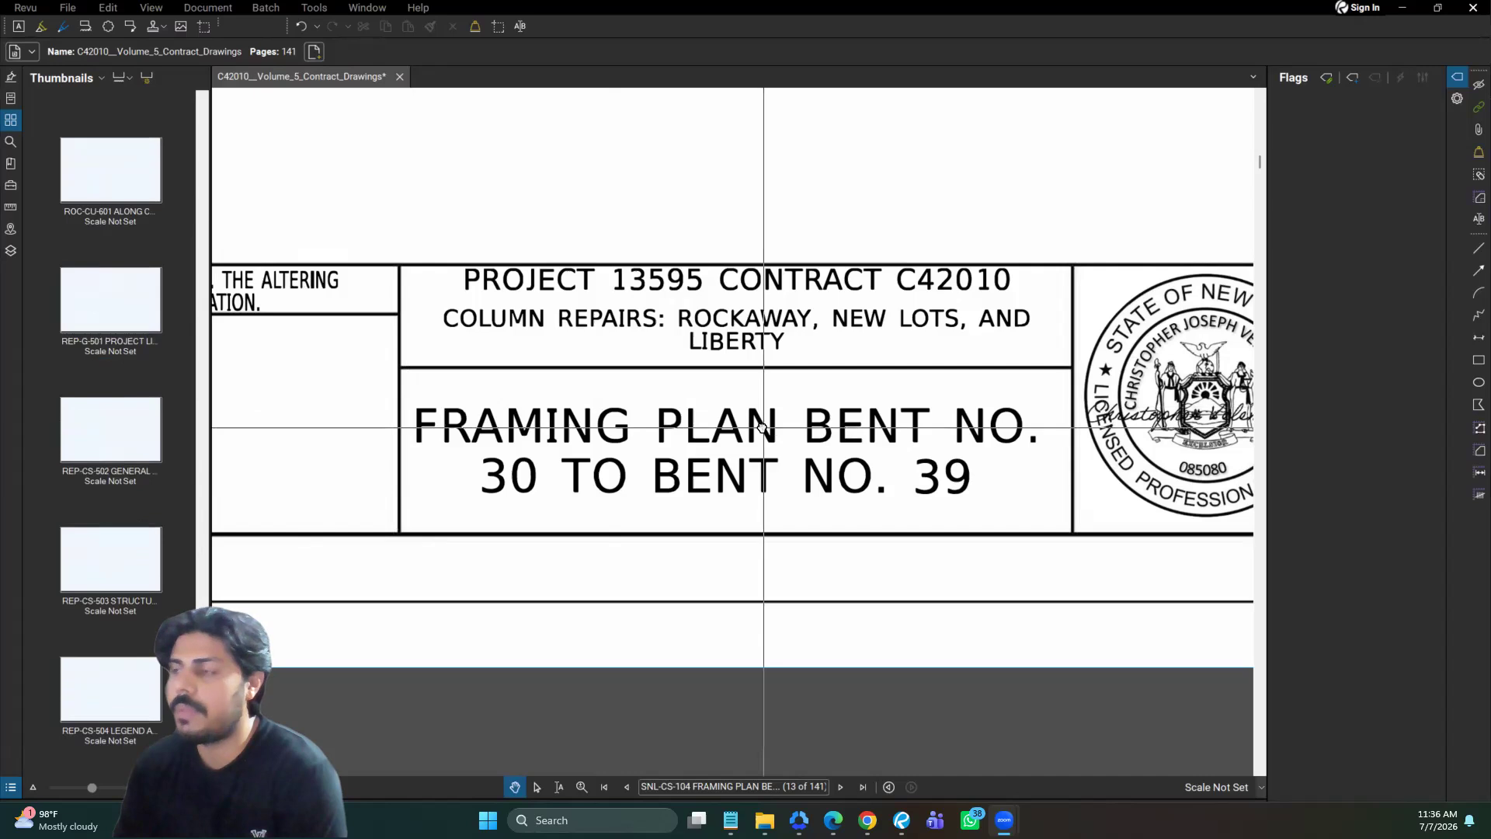
{"action": "scroll", "coordinate": [762, 426], "scroll_direction": "down", "scroll_amount": 6}
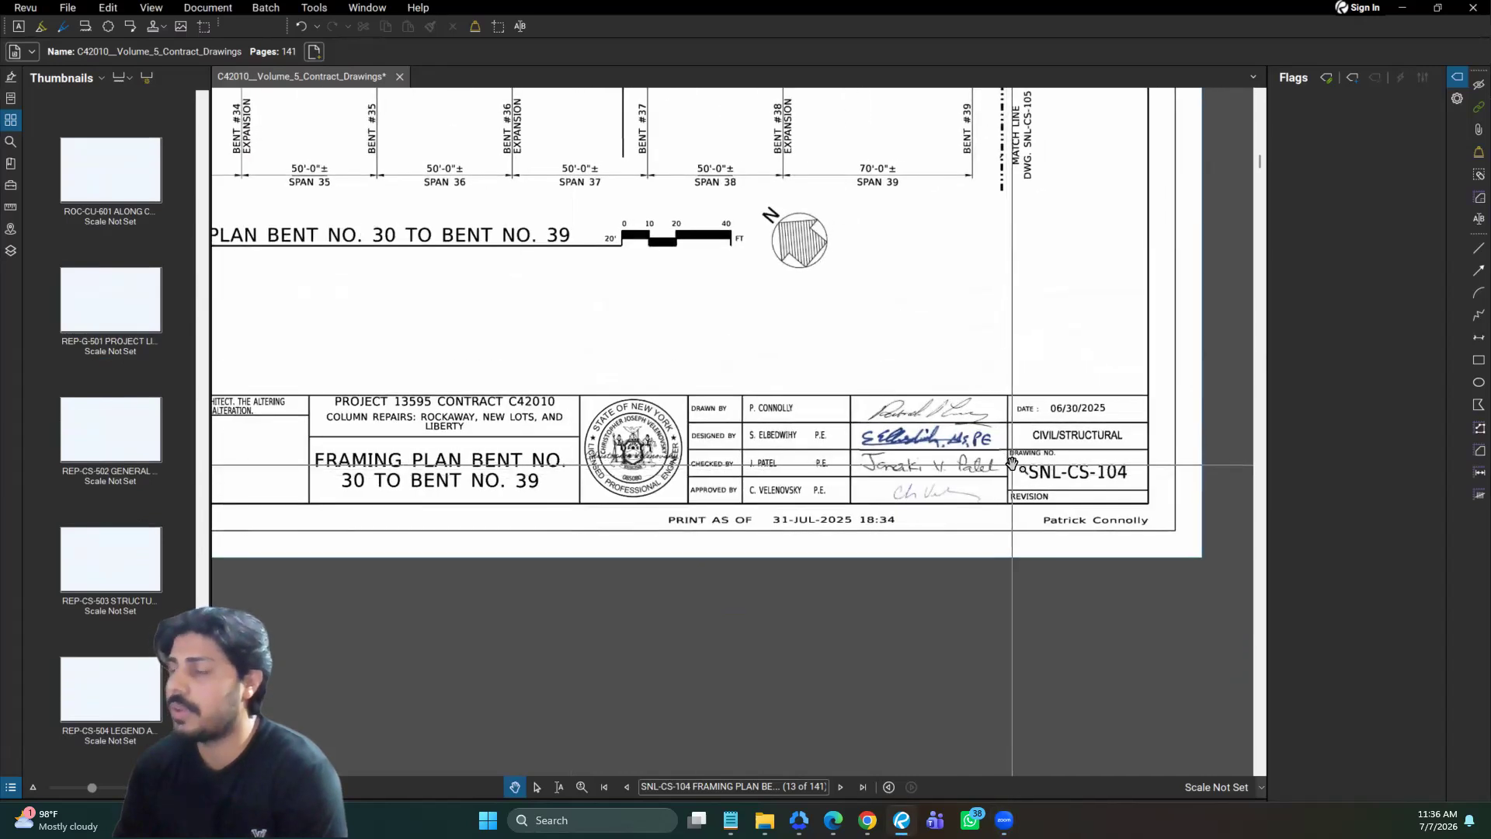
{"action": "scroll", "coordinate": [115, 431], "scroll_direction": "down", "scroll_amount": 10}
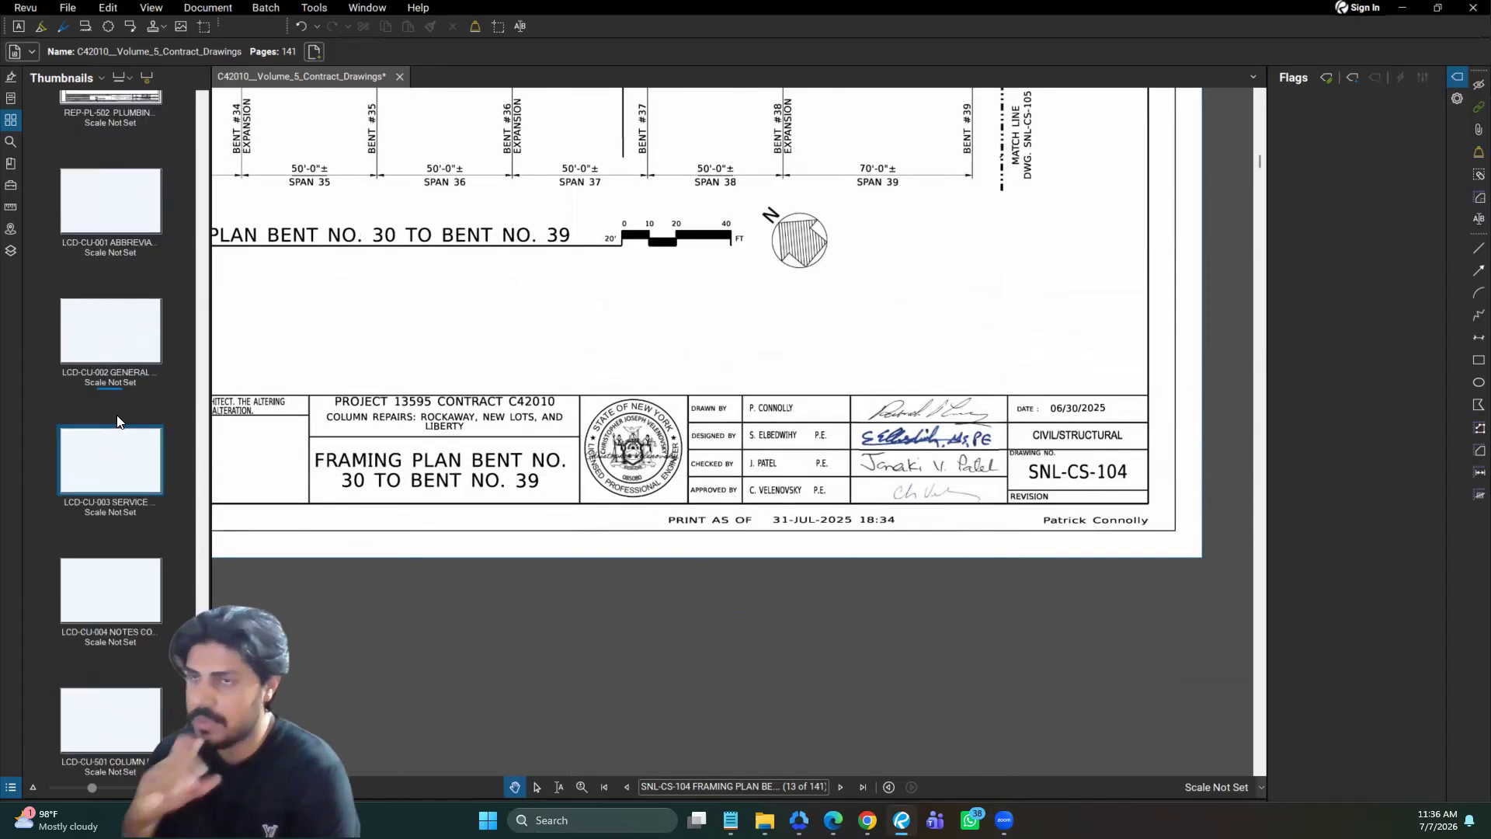
{"action": "scroll", "coordinate": [117, 421], "scroll_direction": "down", "scroll_amount": 5}
{"action": "scroll", "coordinate": [291, 363], "scroll_direction": "up", "scroll_amount": 2}
{"action": "scroll", "coordinate": [146, 370], "scroll_direction": "down", "scroll_amount": 5}
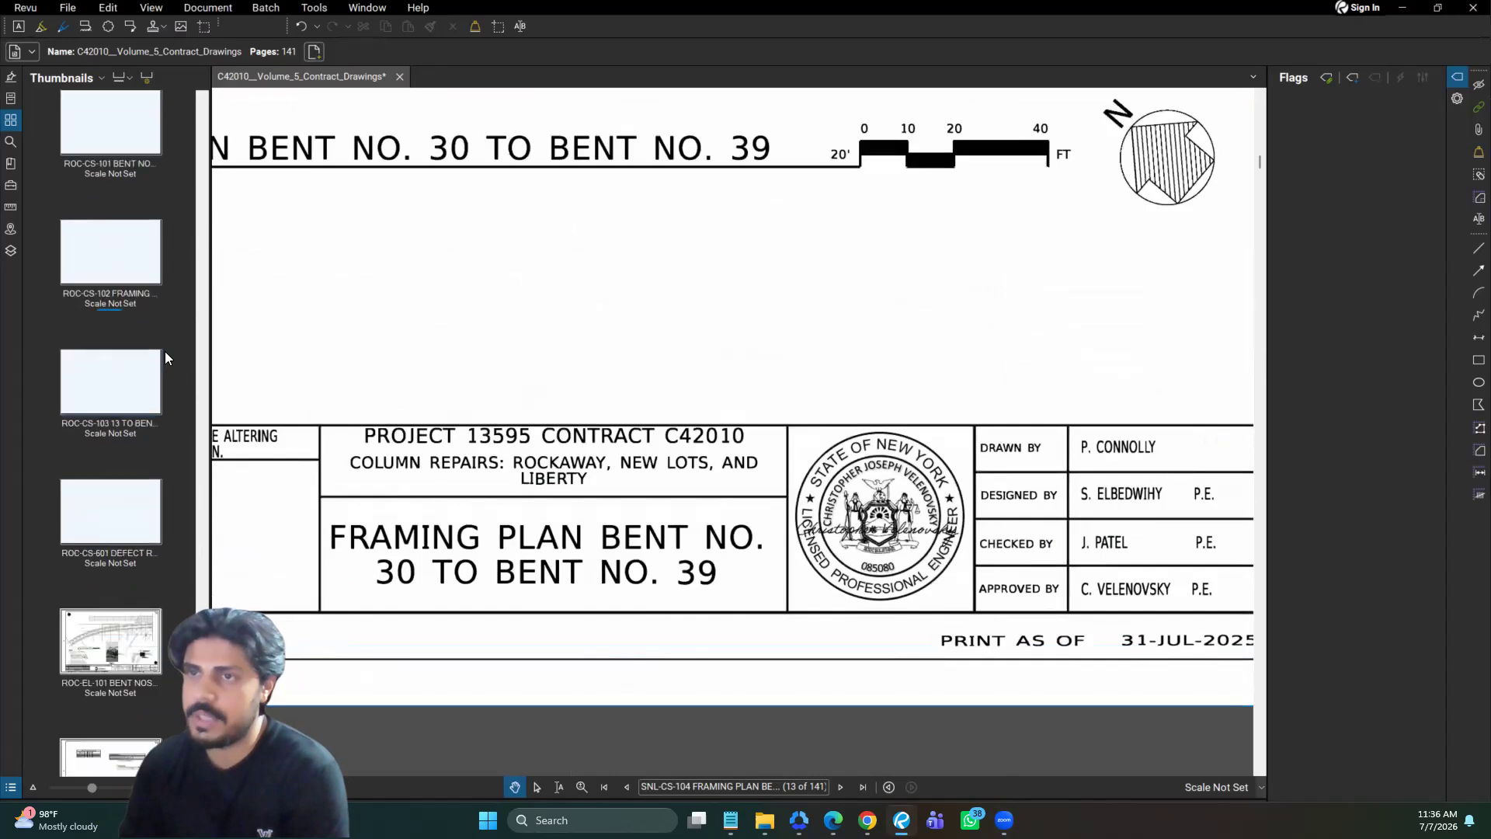
Step: Compare the page labels of sheets ROC-CS-103 and LIB-EL-109 with the numbers and titles in their title blocks
{"action": "left_click", "coordinate": [137, 379]}
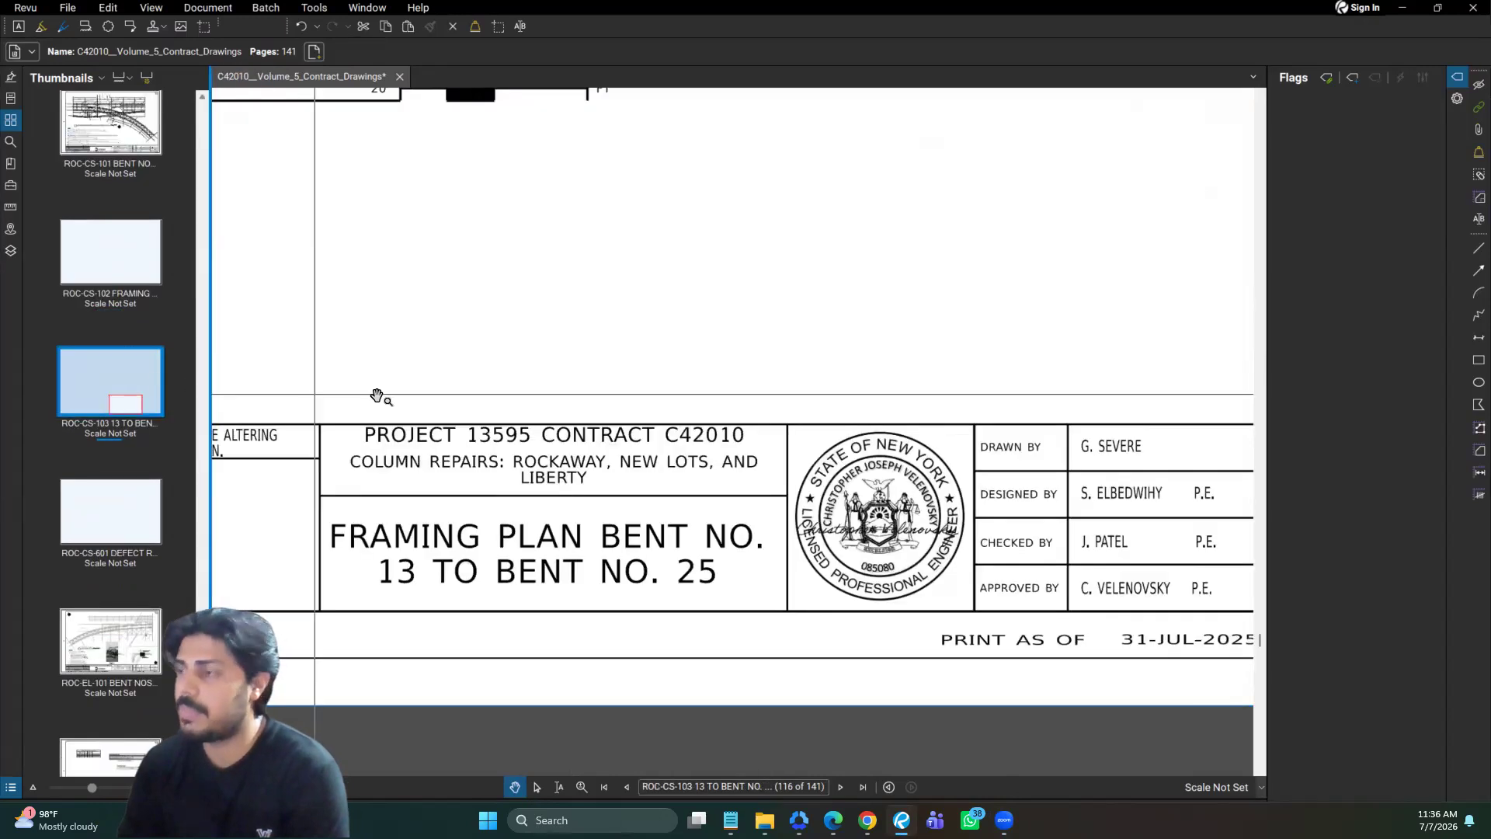
{"action": "scroll", "coordinate": [376, 393], "scroll_direction": "down", "scroll_amount": 2}
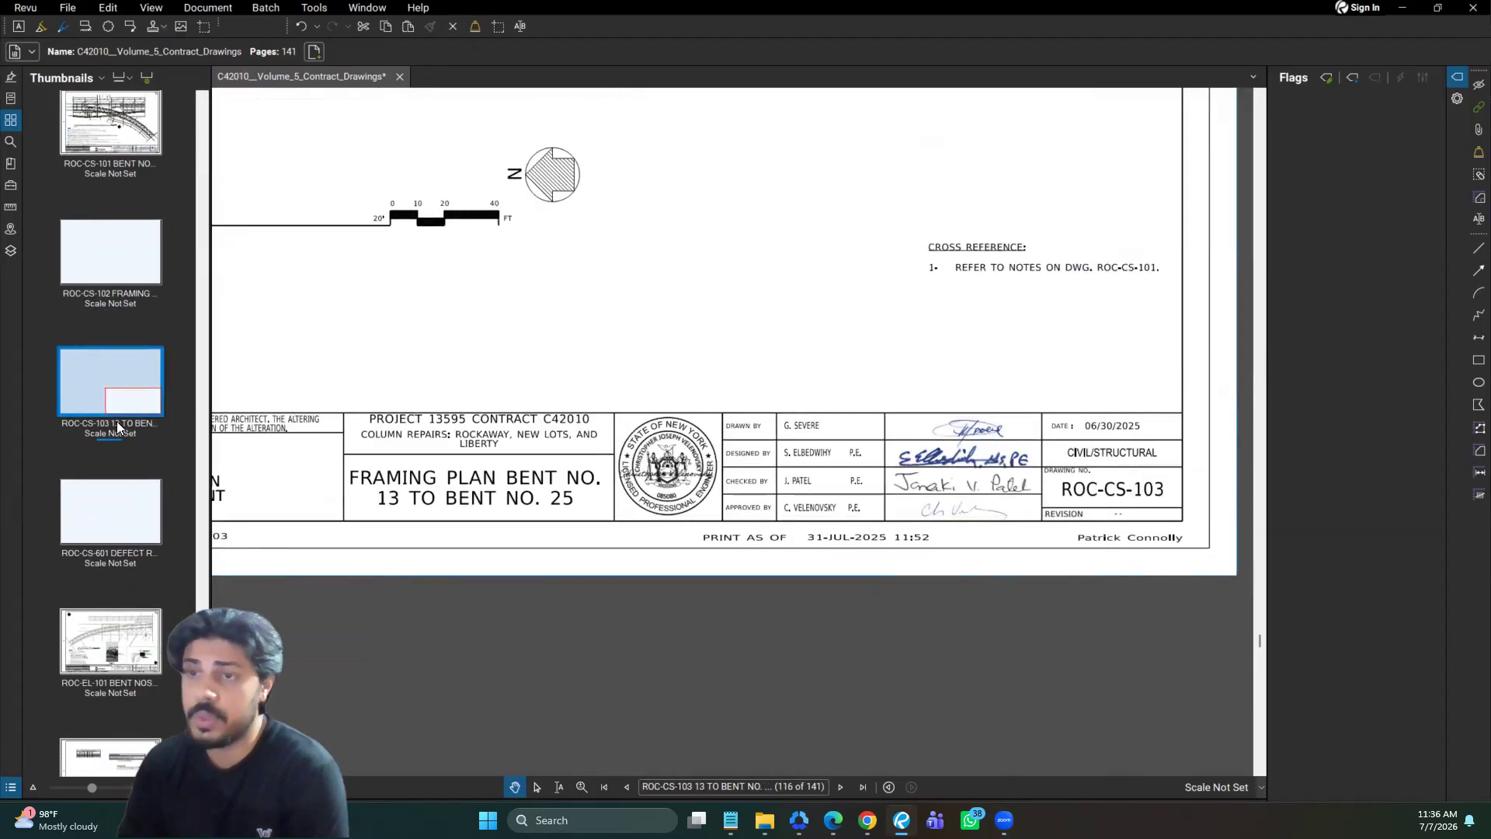
{"action": "left_click", "coordinate": [112, 421]}
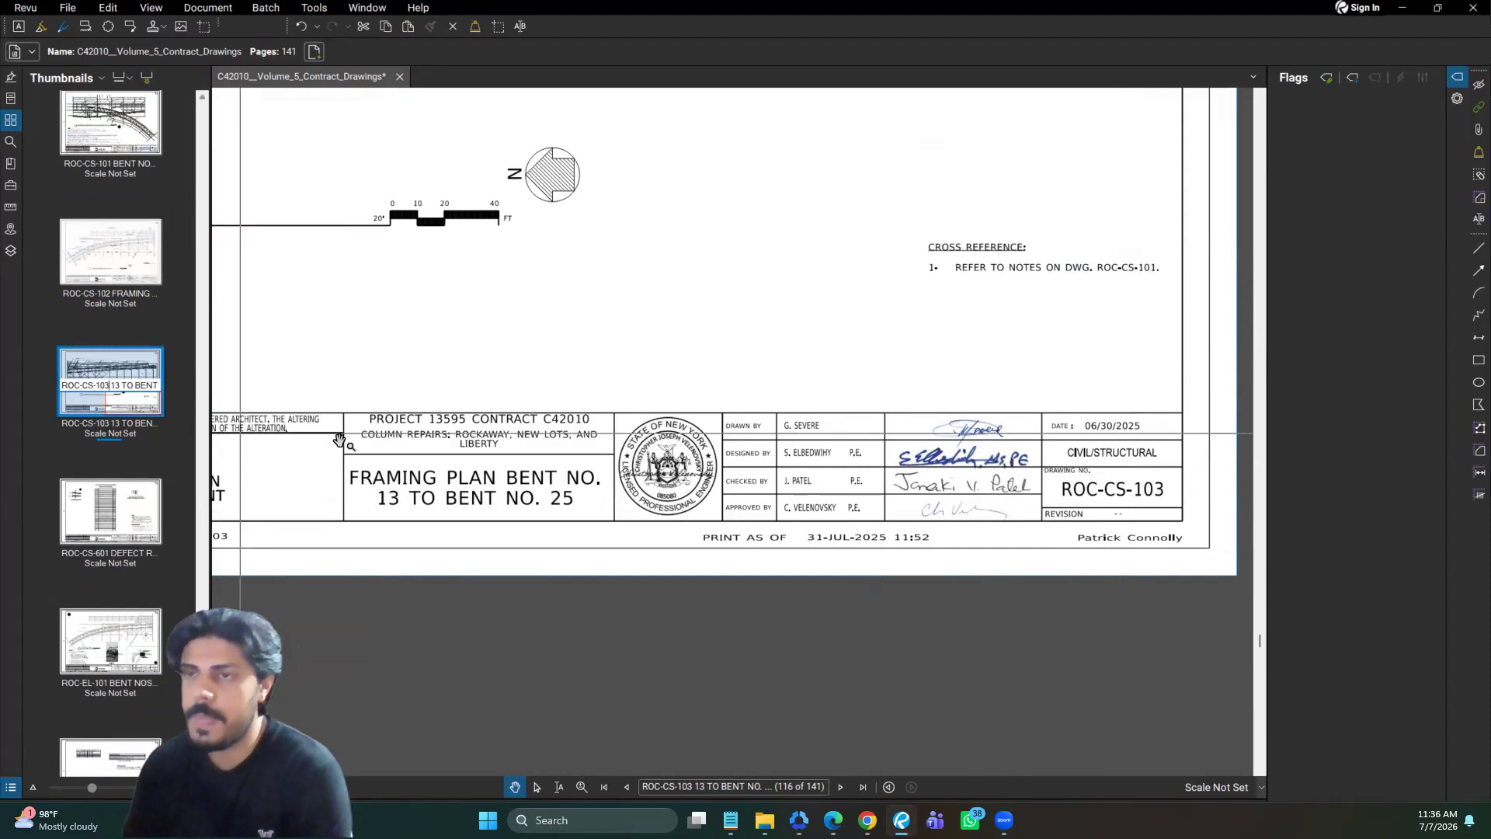
{"action": "left_click", "coordinate": [439, 445]}
{"action": "scroll", "coordinate": [165, 337], "scroll_direction": "up", "scroll_amount": 20}
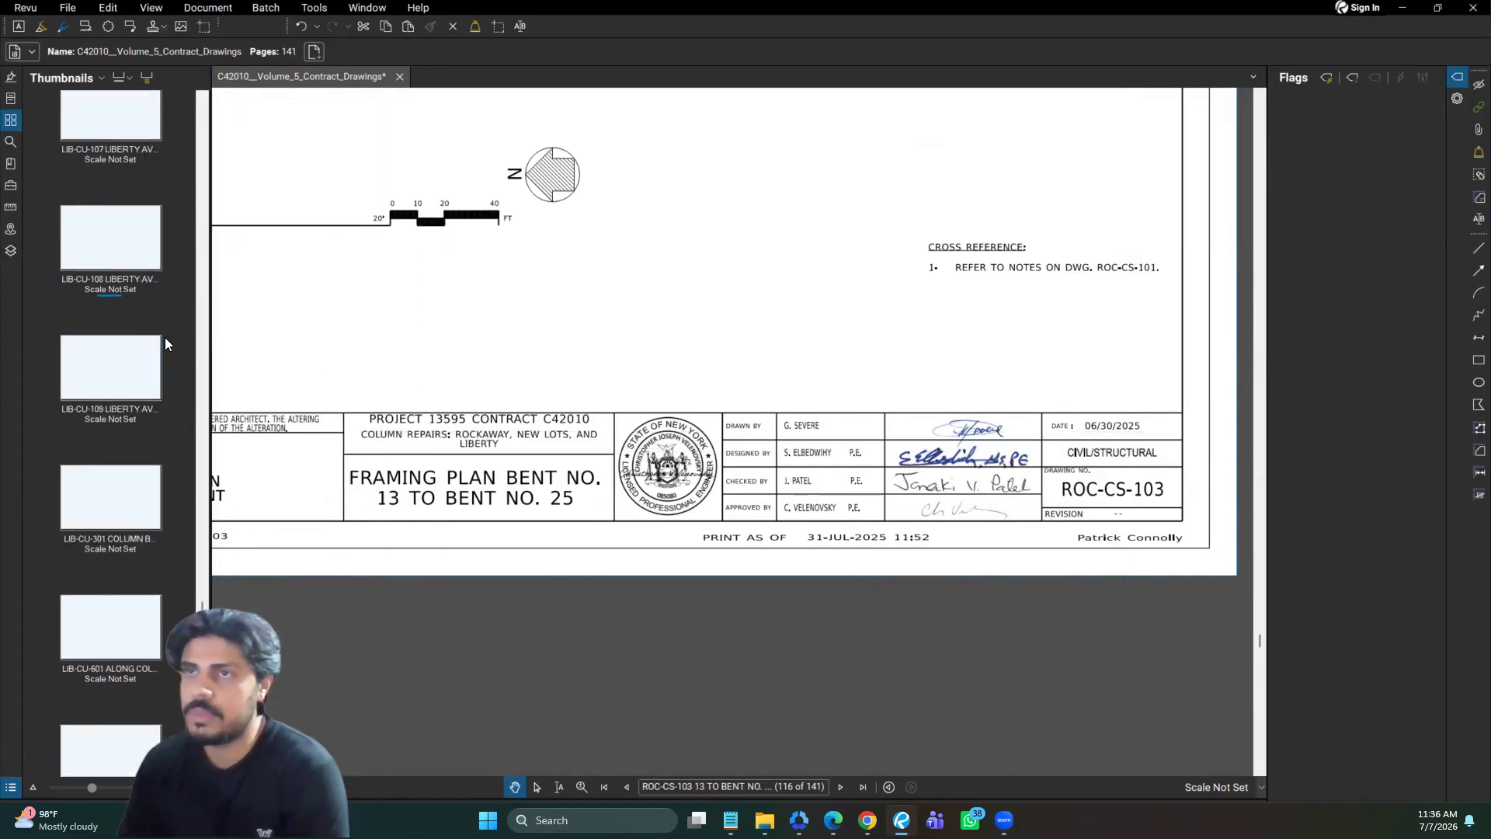
{"action": "left_click", "coordinate": [132, 311]}
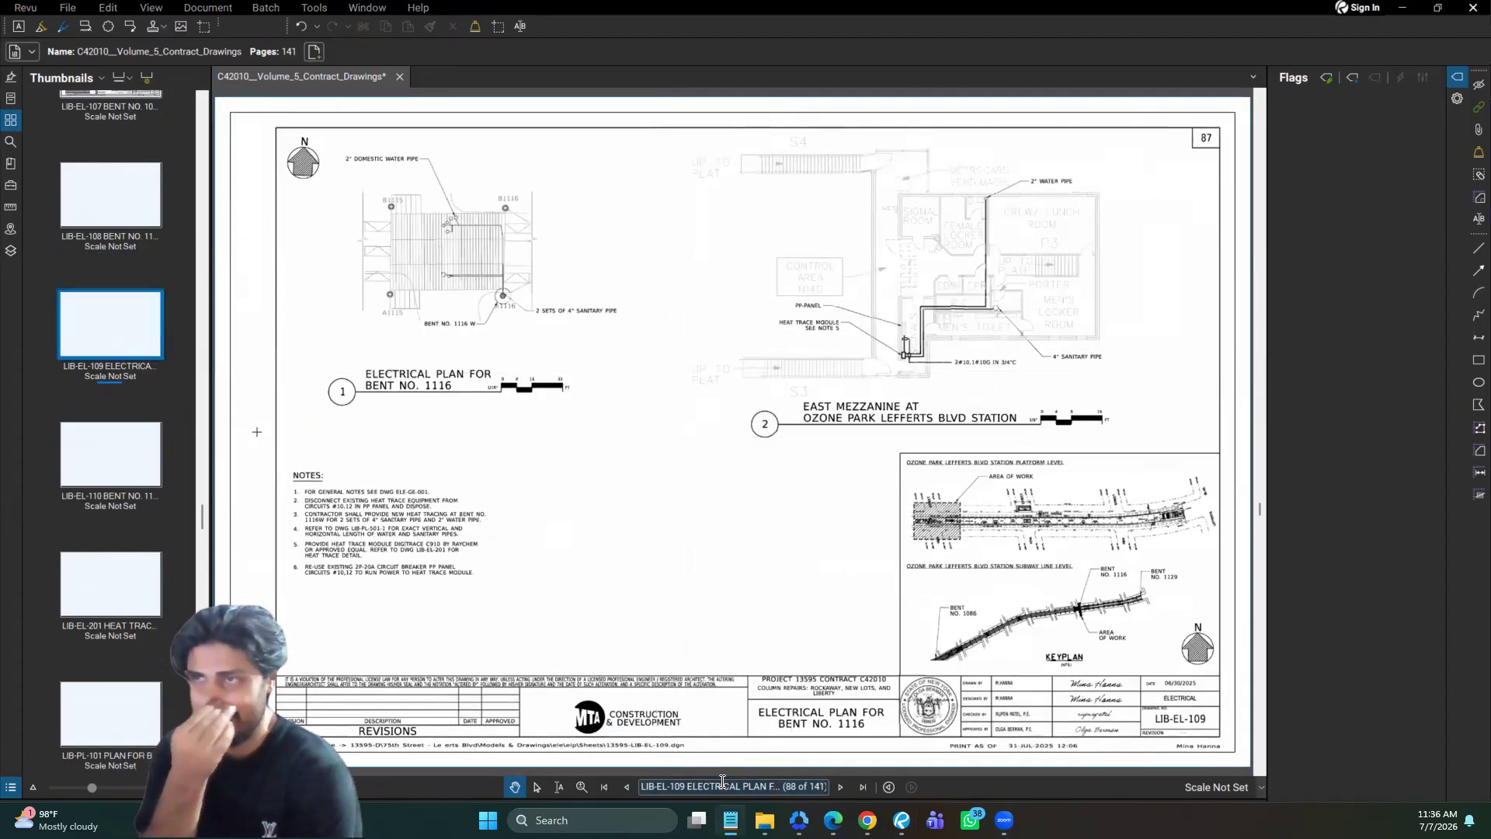
{"action": "scroll", "coordinate": [118, 266], "scroll_direction": "down", "scroll_amount": 10}
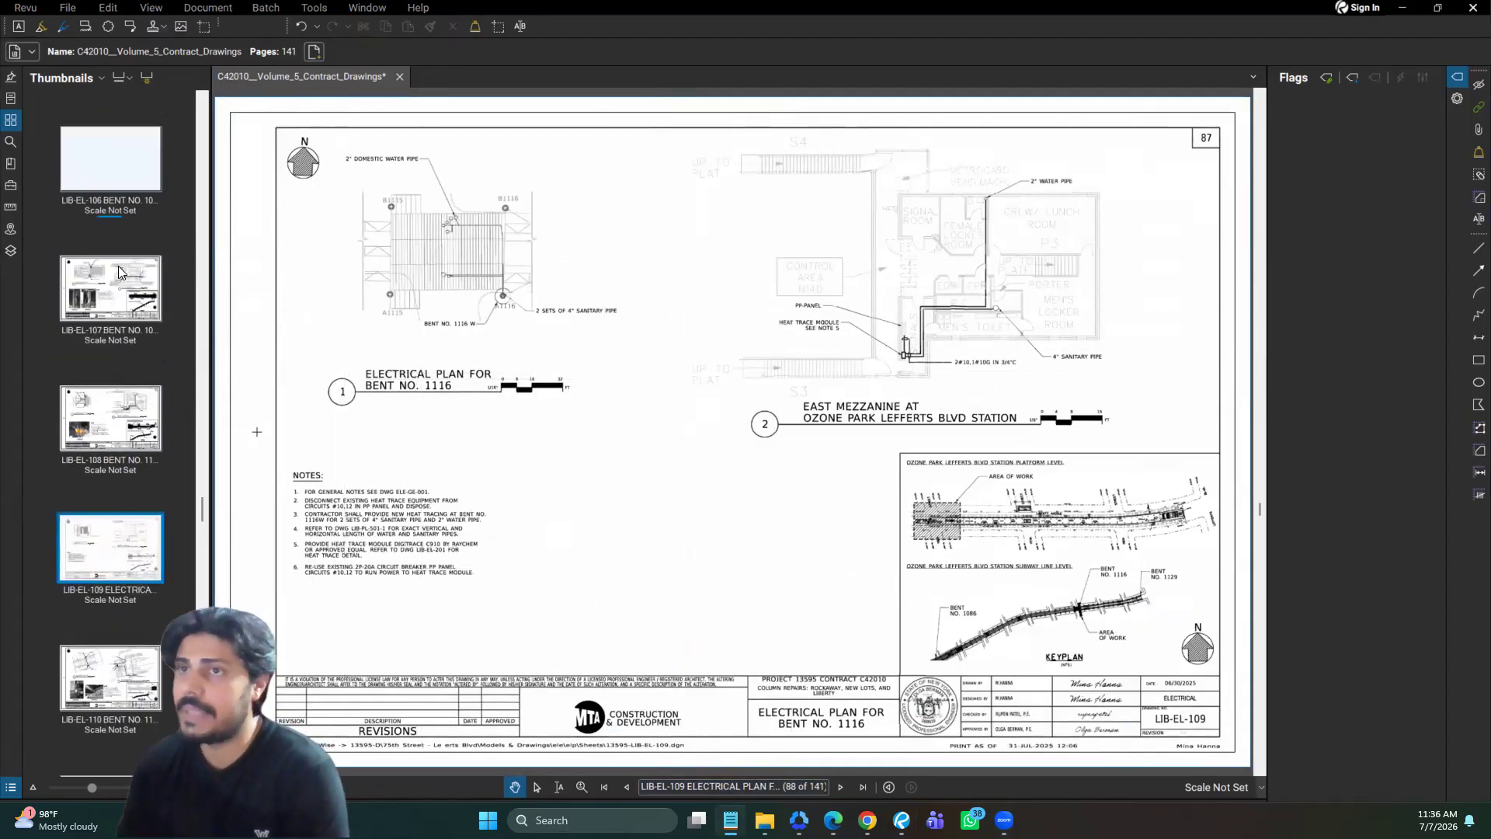
{"action": "scroll", "coordinate": [116, 264], "scroll_direction": "up", "scroll_amount": 15}
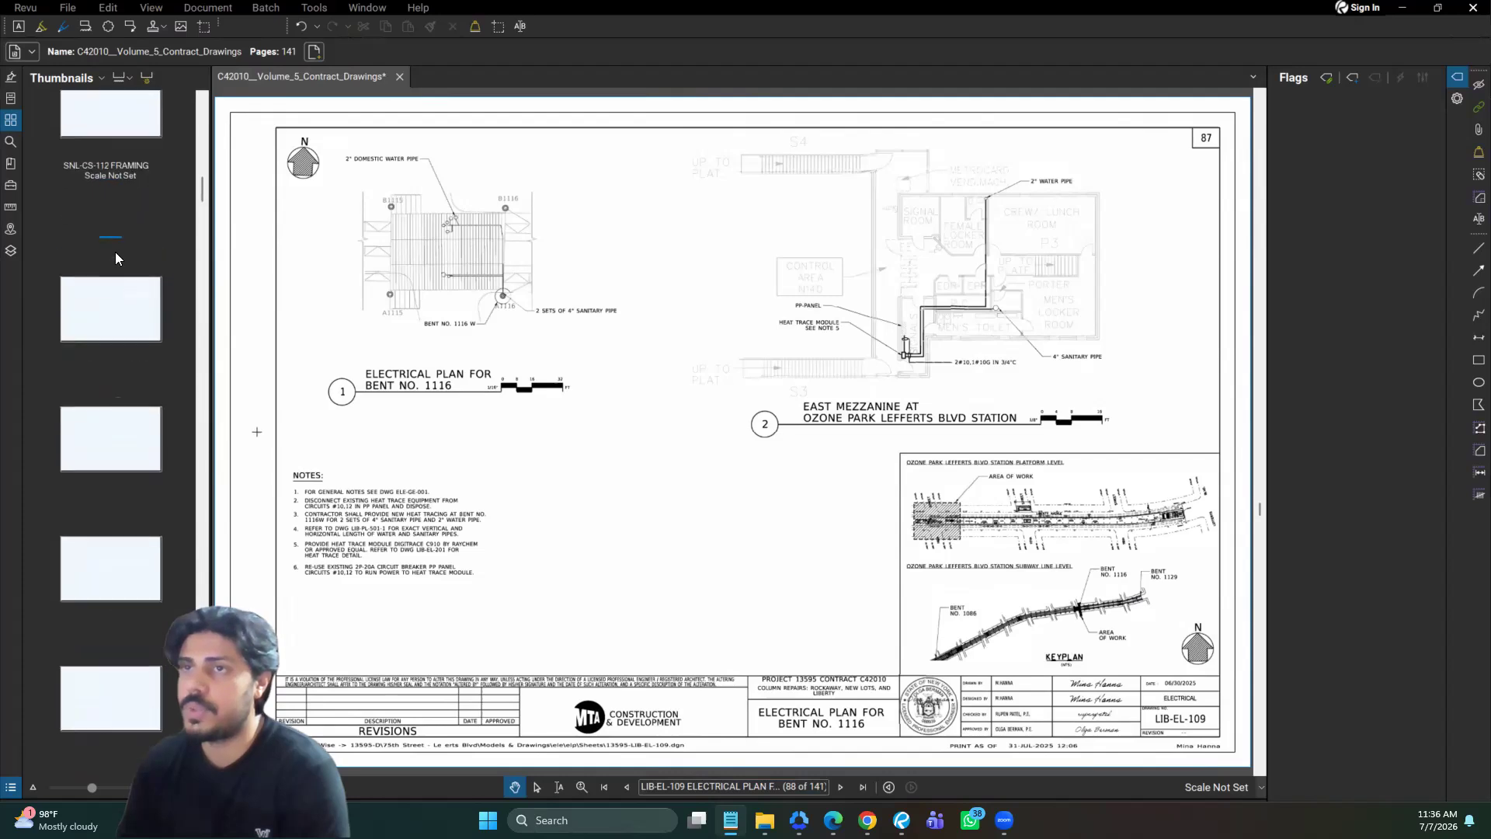
{"action": "scroll", "coordinate": [115, 257], "scroll_direction": "up", "scroll_amount": 5}
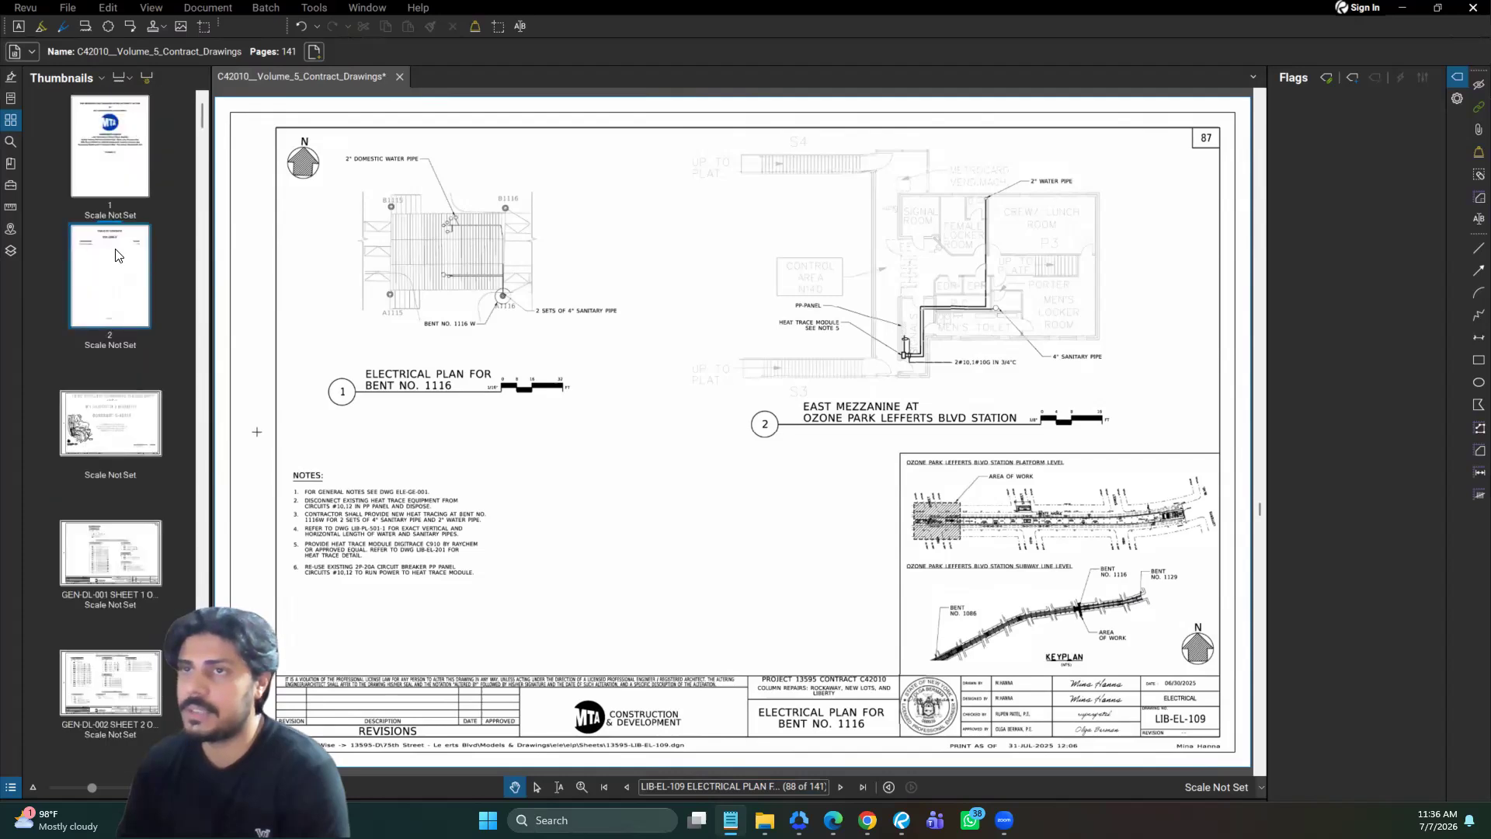
Step: Open List of Drawings Sheet 1 of 3 (GEN-DL-001) and examine its civil/structural drawing numbers up close
{"action": "left_click", "coordinate": [124, 394]}
{"action": "left_click", "coordinate": [124, 538]}
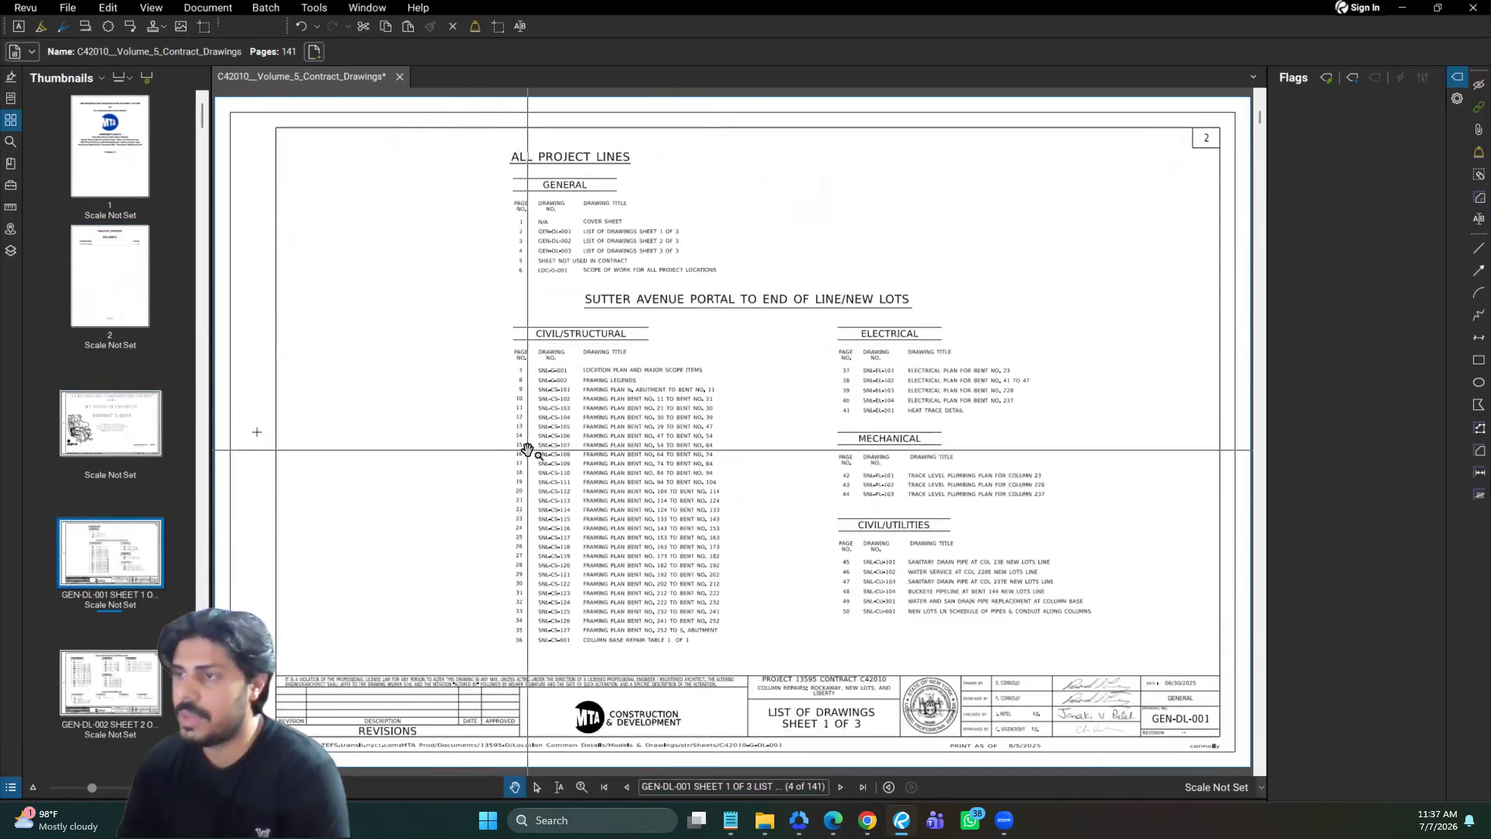
{"action": "scroll", "coordinate": [518, 451], "scroll_direction": "up", "scroll_amount": 2}
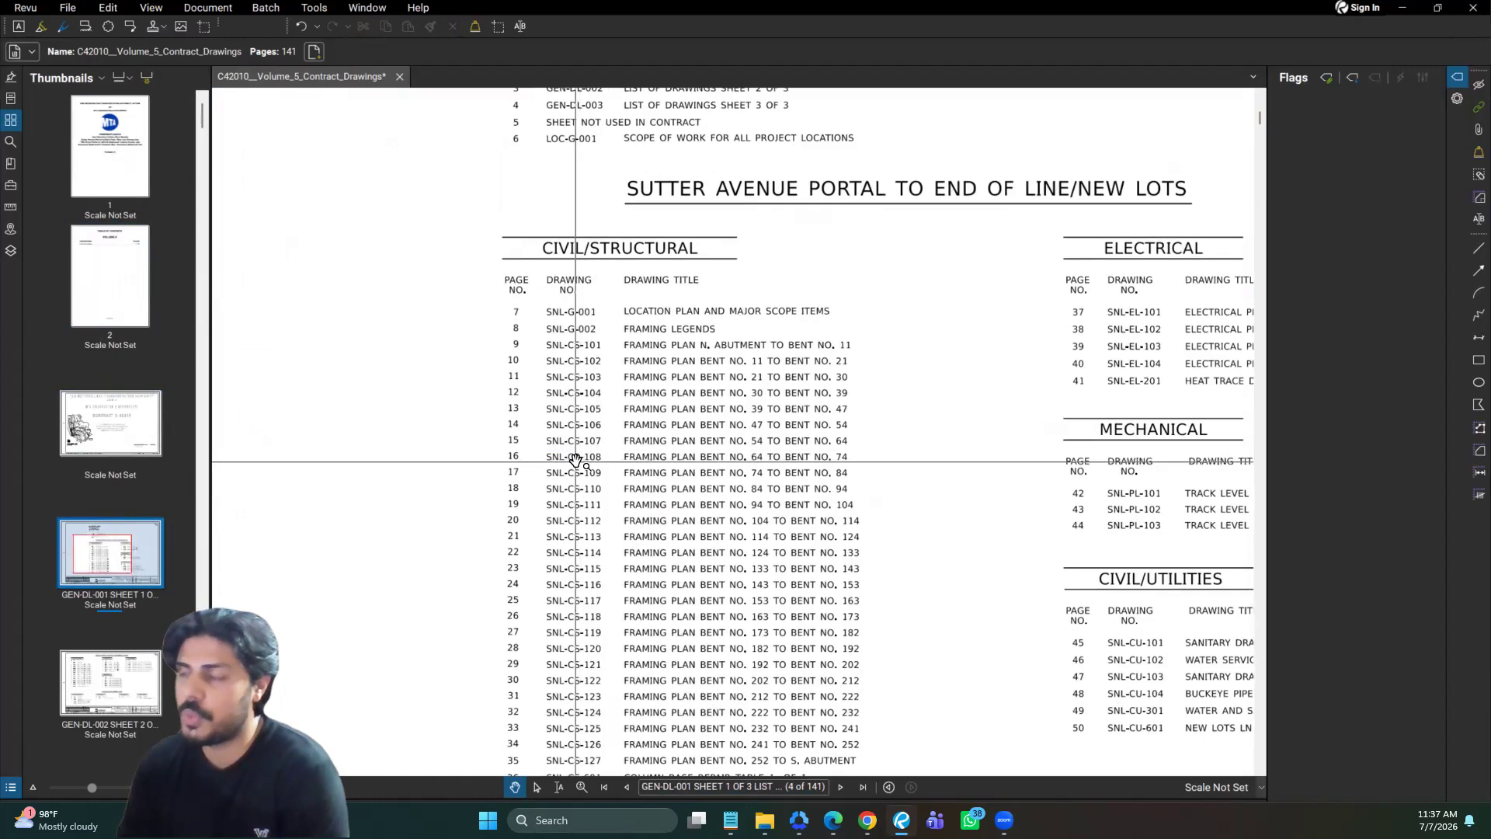
Step: Start a new batch link and add the open C42010__Volume_5_Contract_Drawings.pdf as the file to link
{"action": "left_click", "coordinate": [260, 11]}
{"action": "mouse_move", "coordinate": [288, 150]}
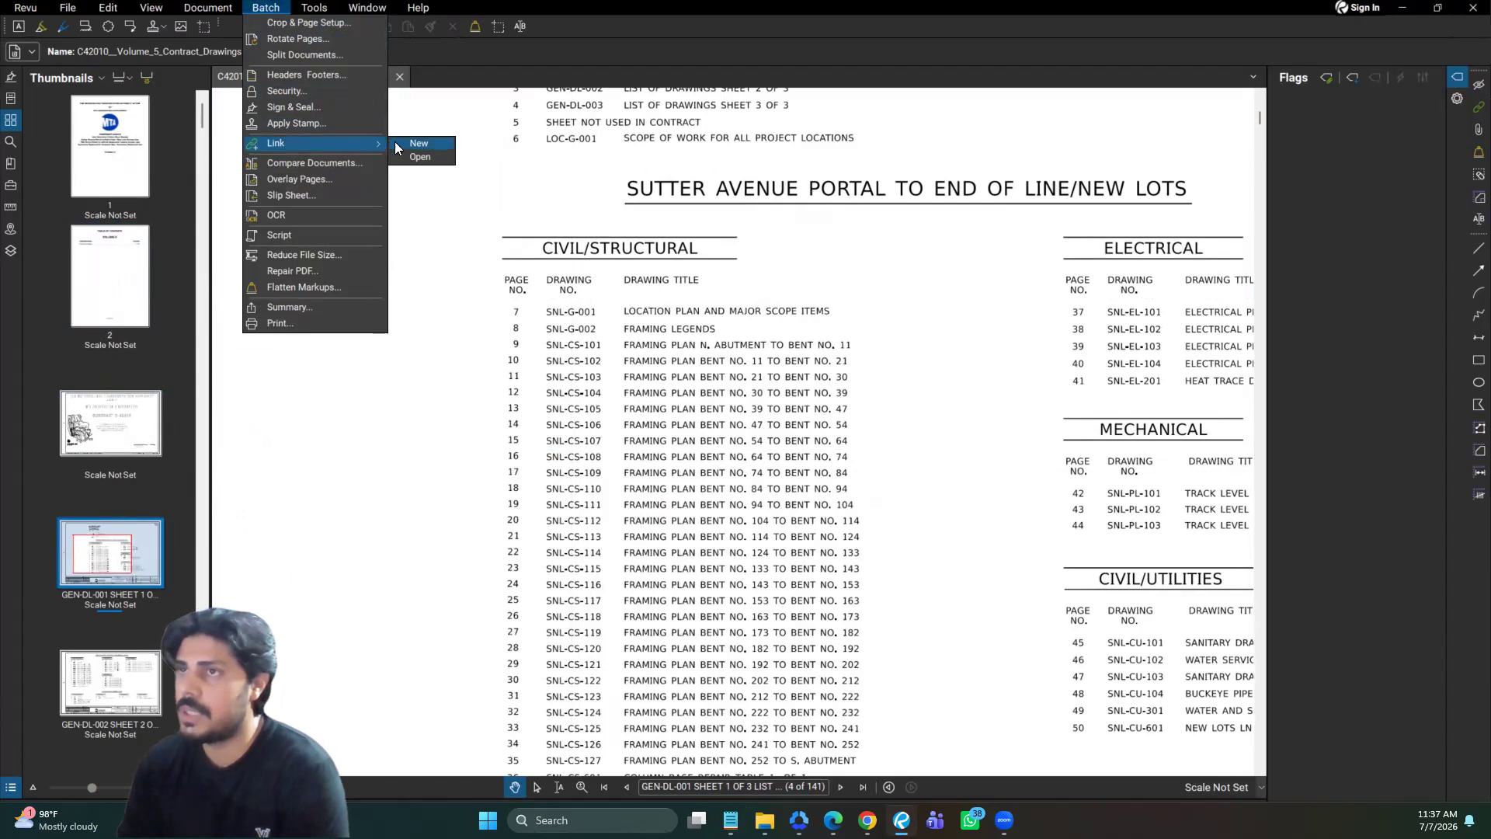
{"action": "left_click", "coordinate": [418, 144]}
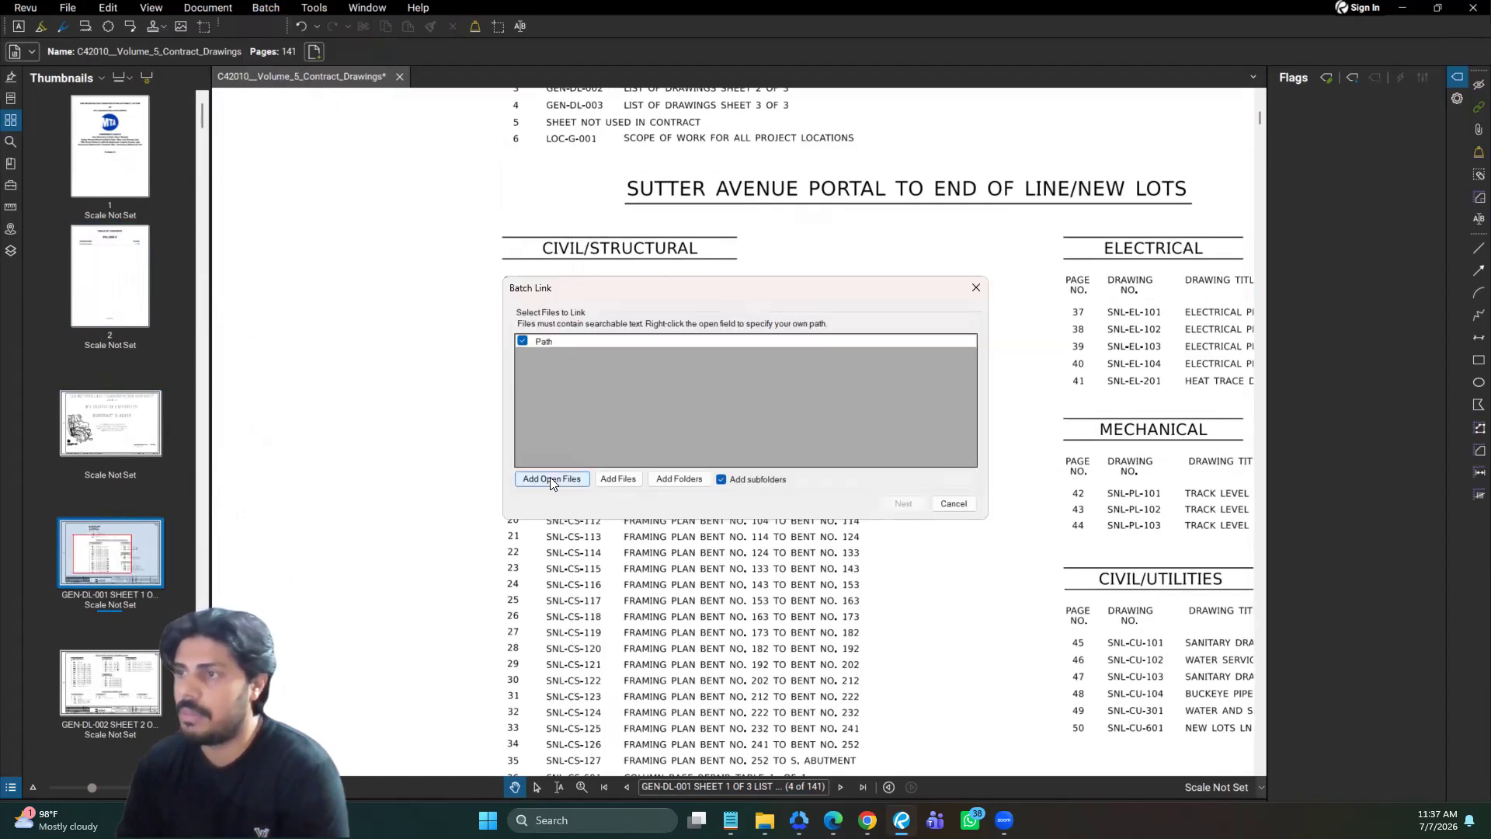
{"action": "left_click", "coordinate": [549, 478]}
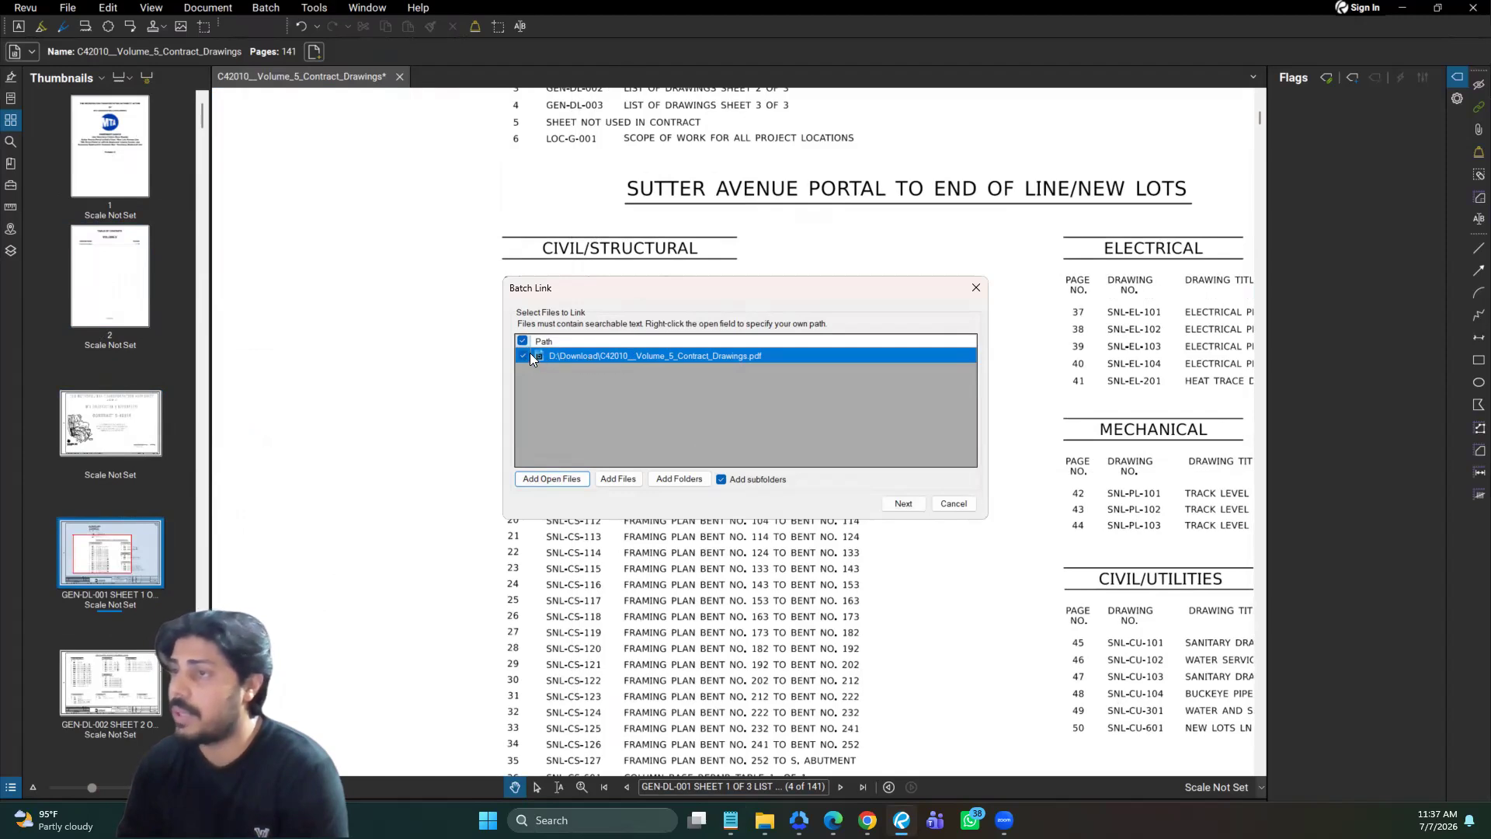
{"action": "left_click", "coordinate": [904, 502]}
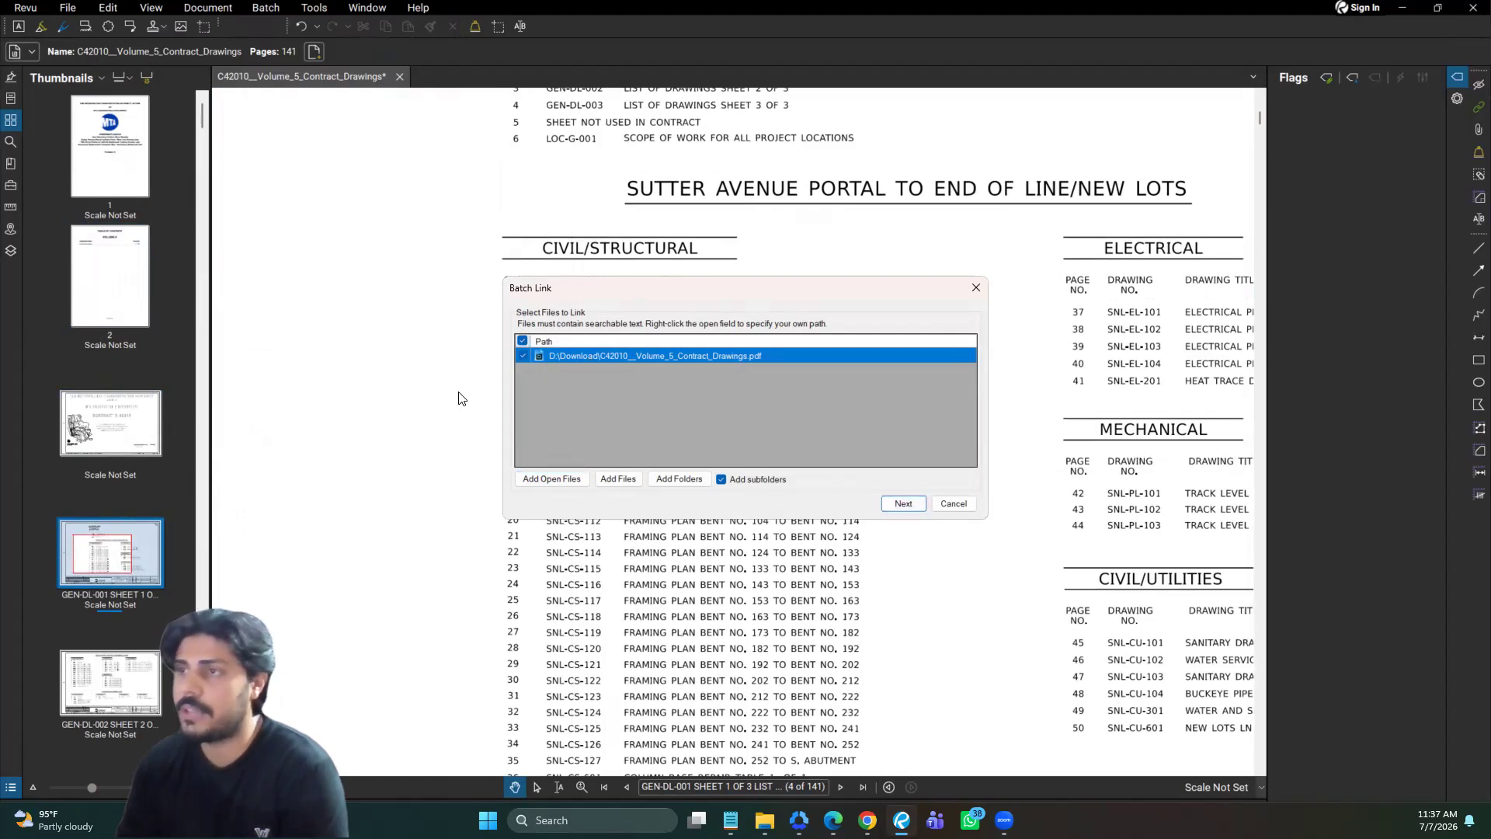
{"action": "left_click", "coordinate": [900, 504]}
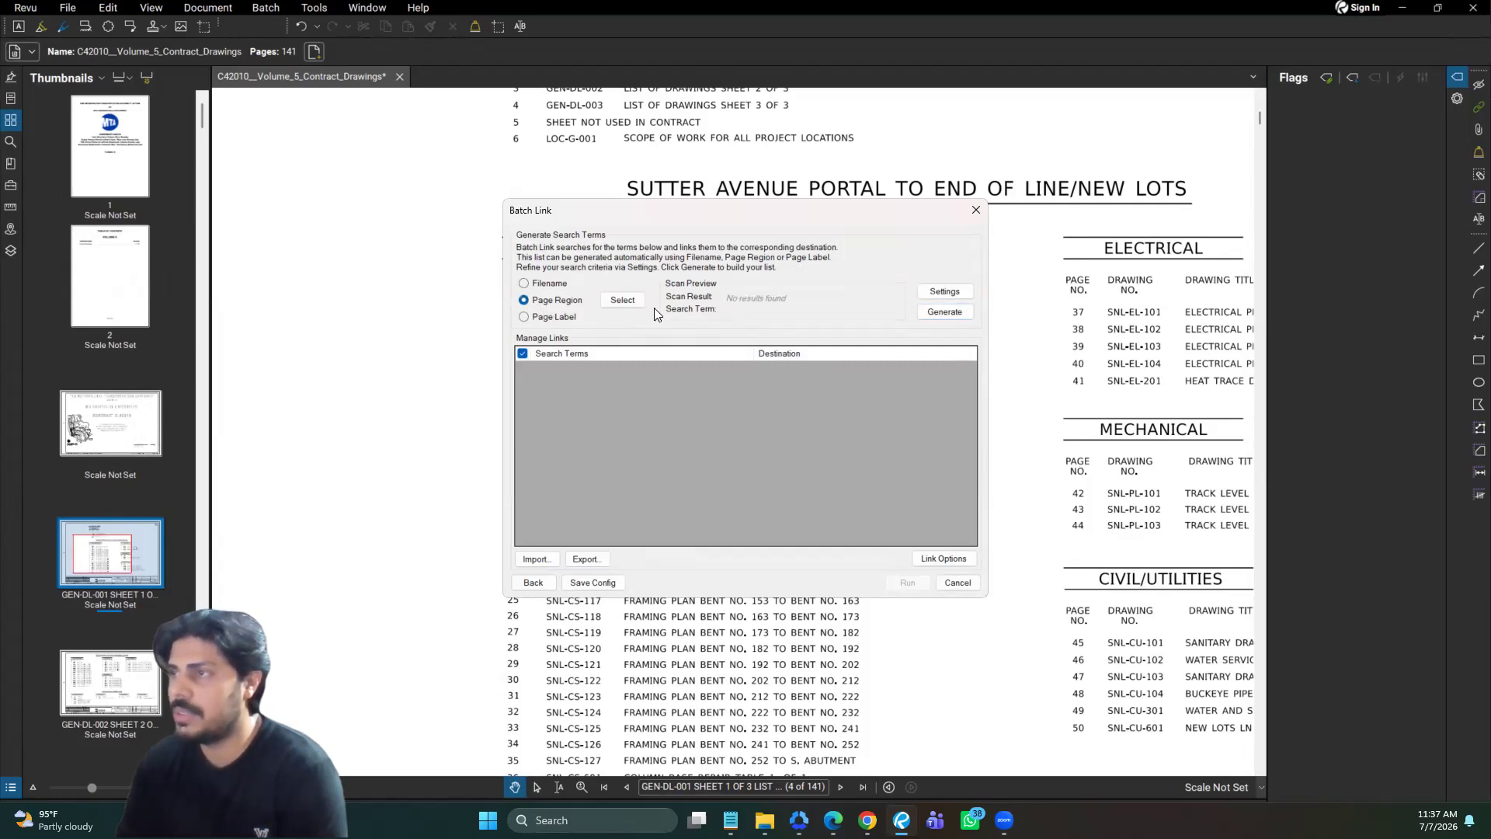
Step: Base the link search terms on page labels, filtered first from start with a space as the filter character
{"action": "left_click", "coordinate": [547, 319]}
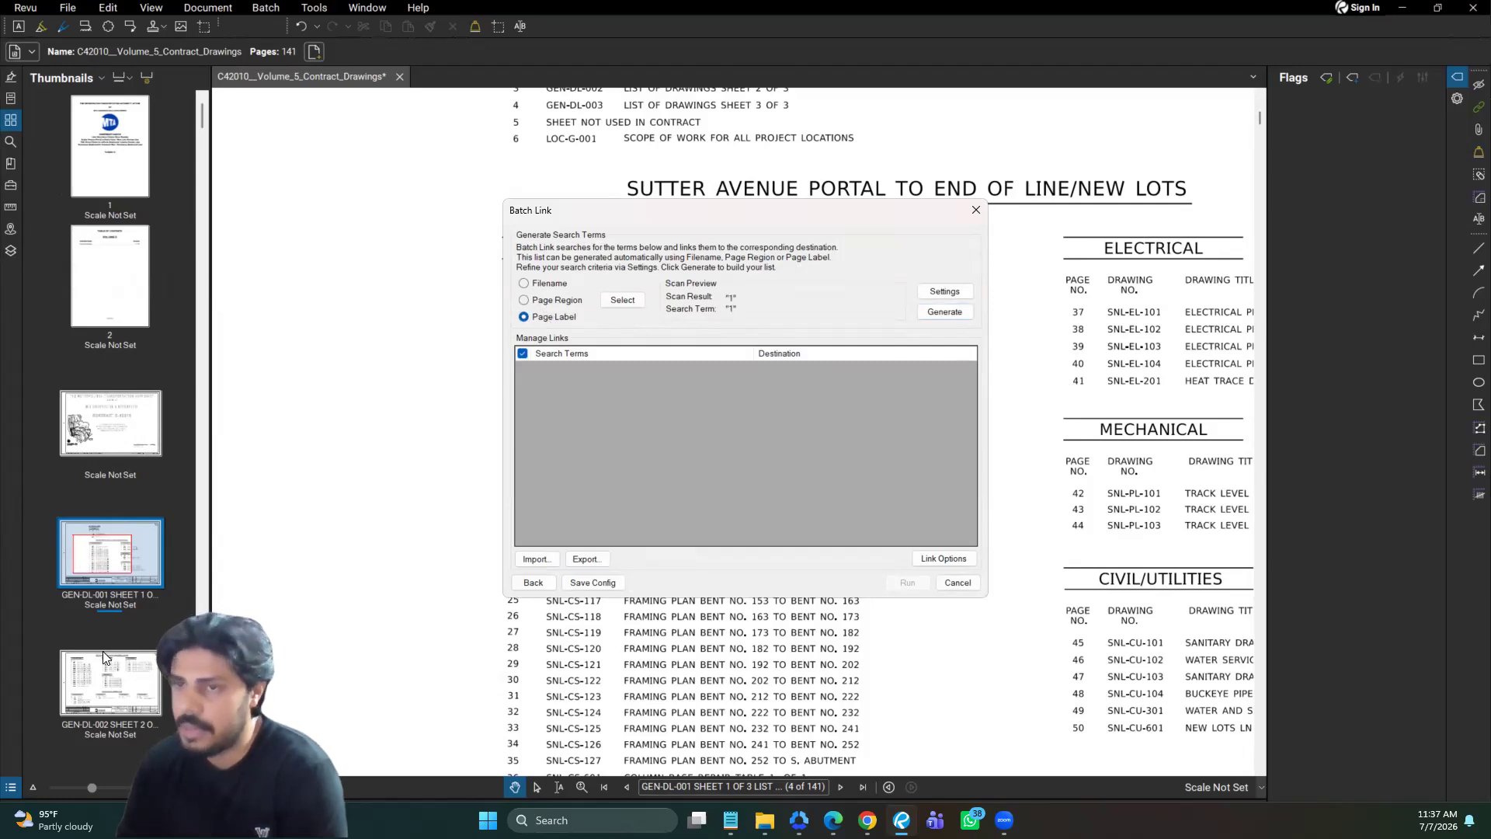
{"action": "left_click", "coordinate": [946, 290]}
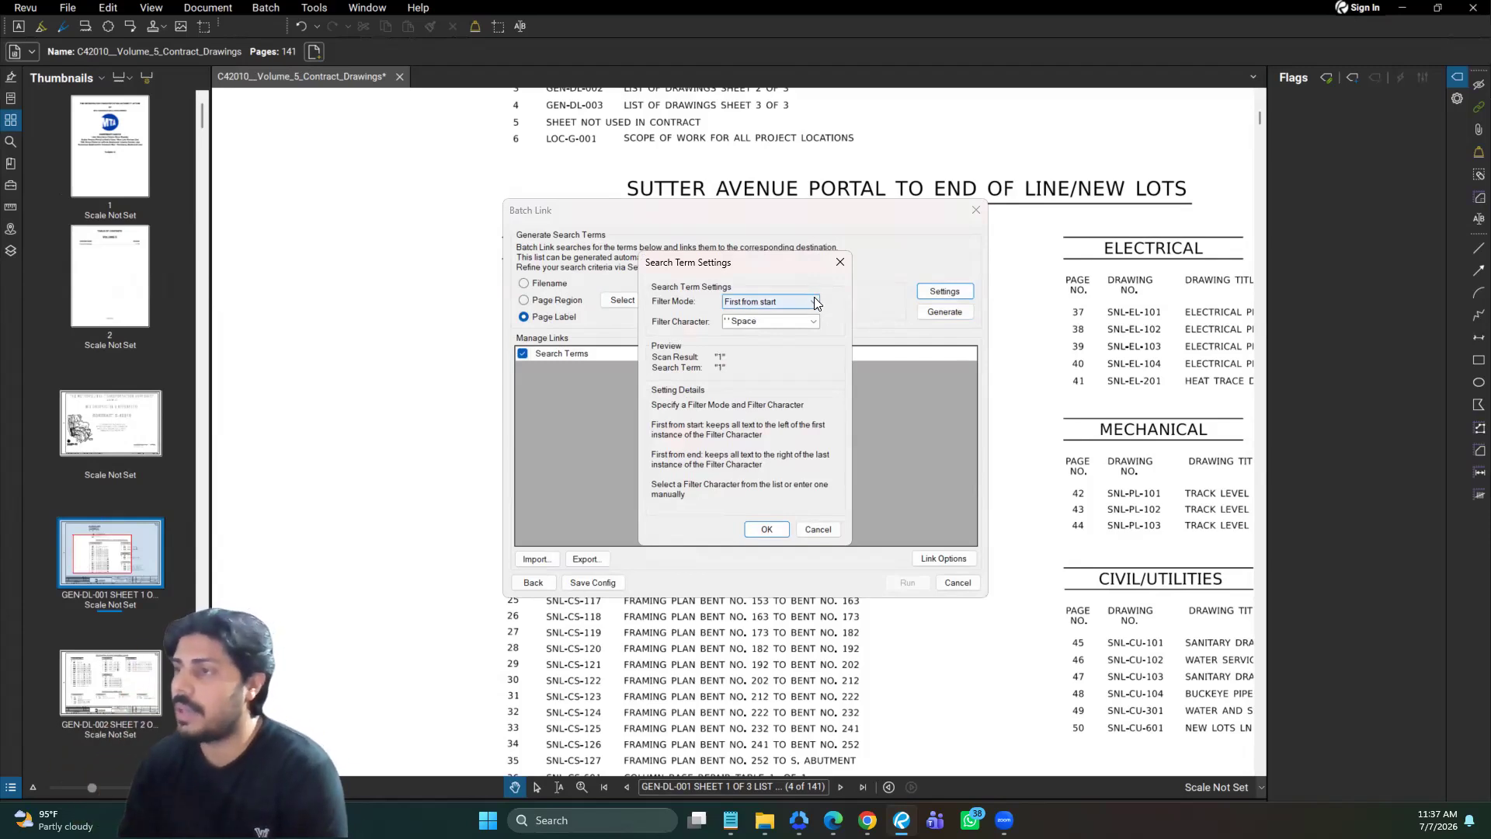
{"action": "left_click", "coordinate": [814, 304]}
{"action": "left_click", "coordinate": [813, 302]}
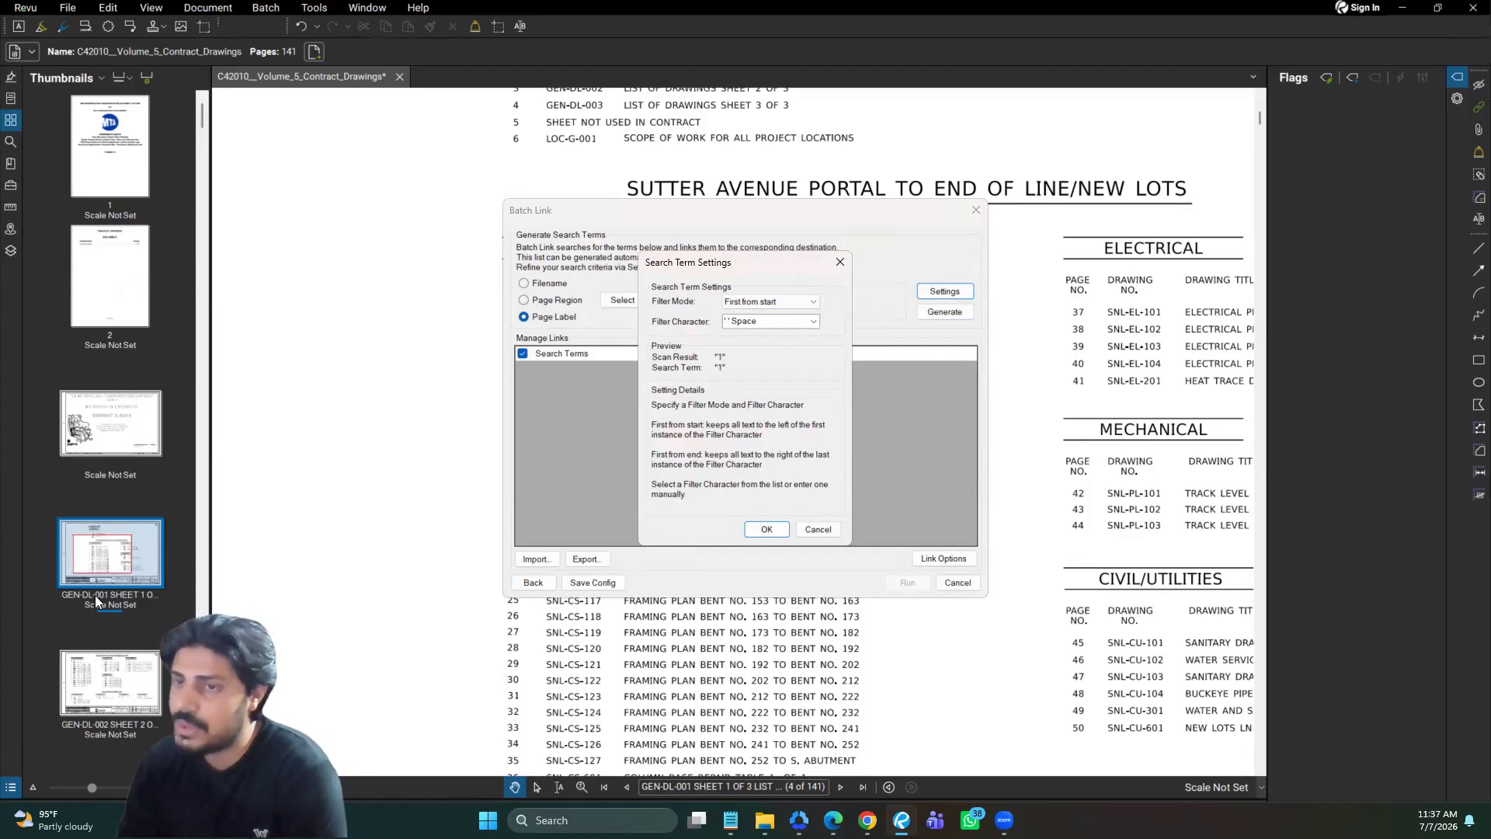
{"action": "left_click", "coordinate": [816, 318]}
{"action": "left_click", "coordinate": [817, 319]}
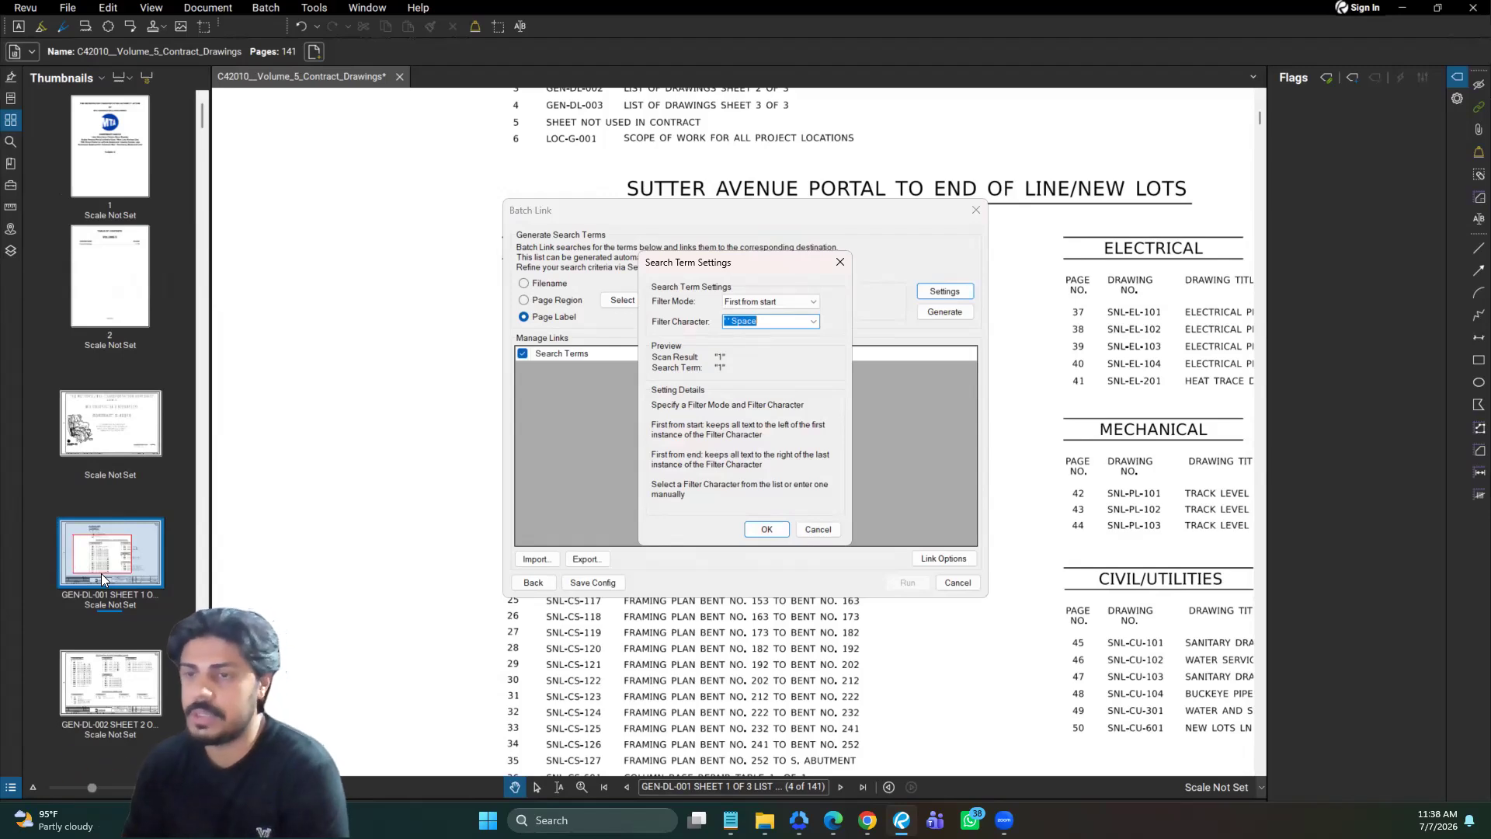
{"action": "left_click", "coordinate": [766, 529]}
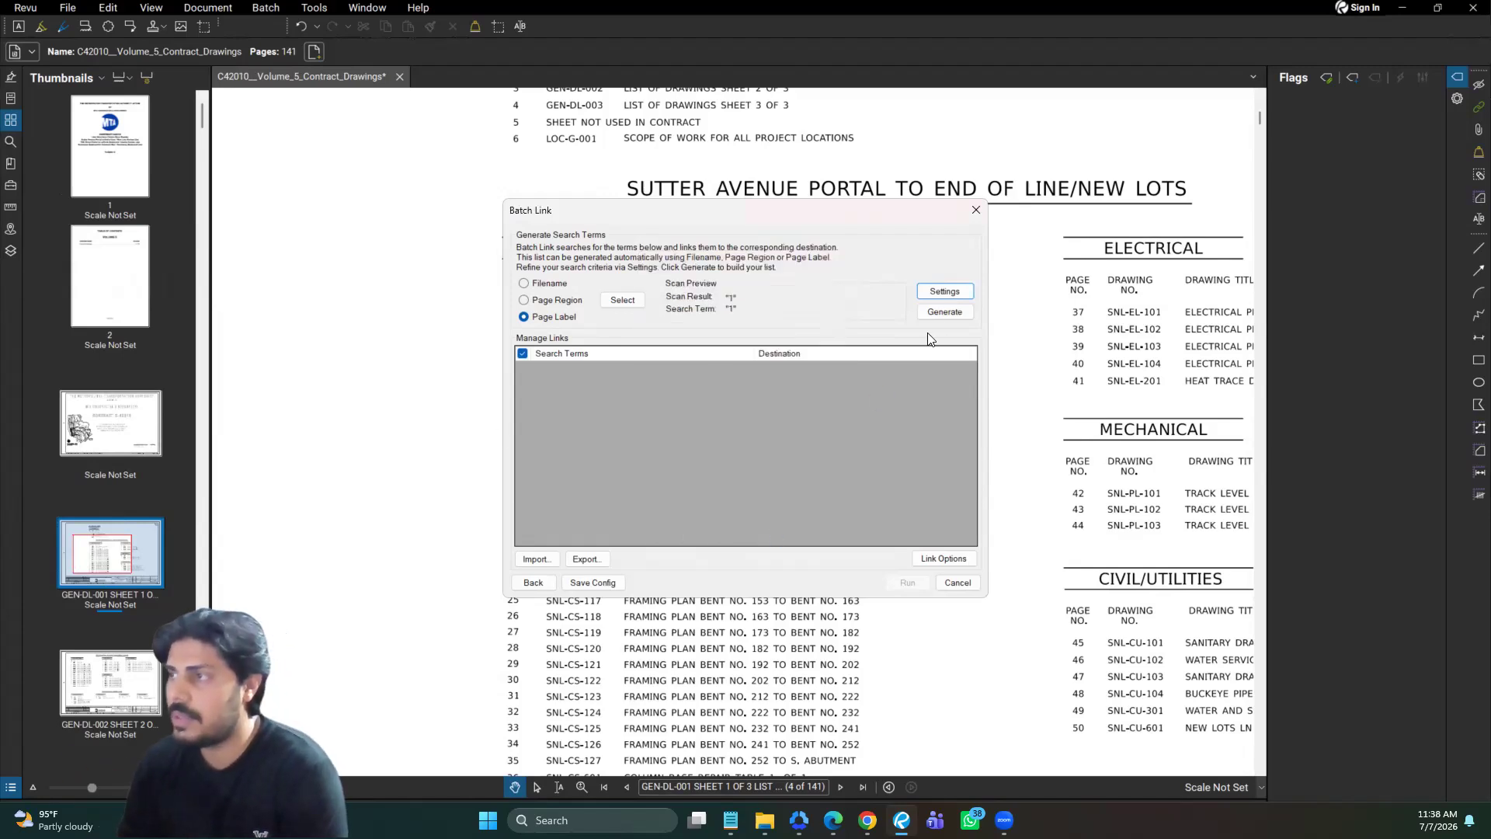
Step: Accept the link options with whole words only, relative paths, existing overlaps maintained and a yellow fill style
{"action": "left_click", "coordinate": [923, 556]}
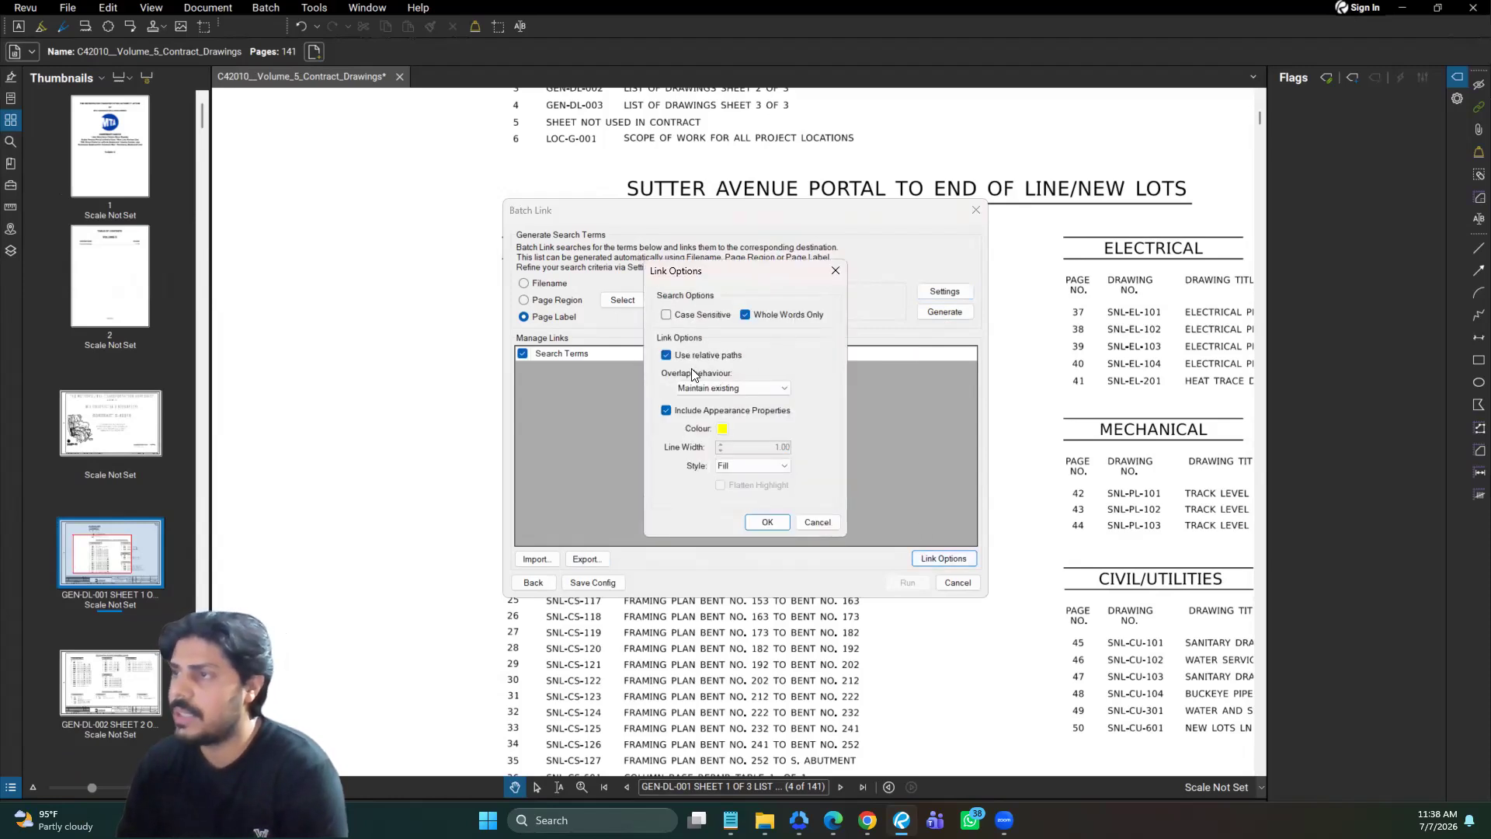
{"action": "left_click", "coordinate": [742, 466]}
{"action": "left_click", "coordinate": [742, 466]}
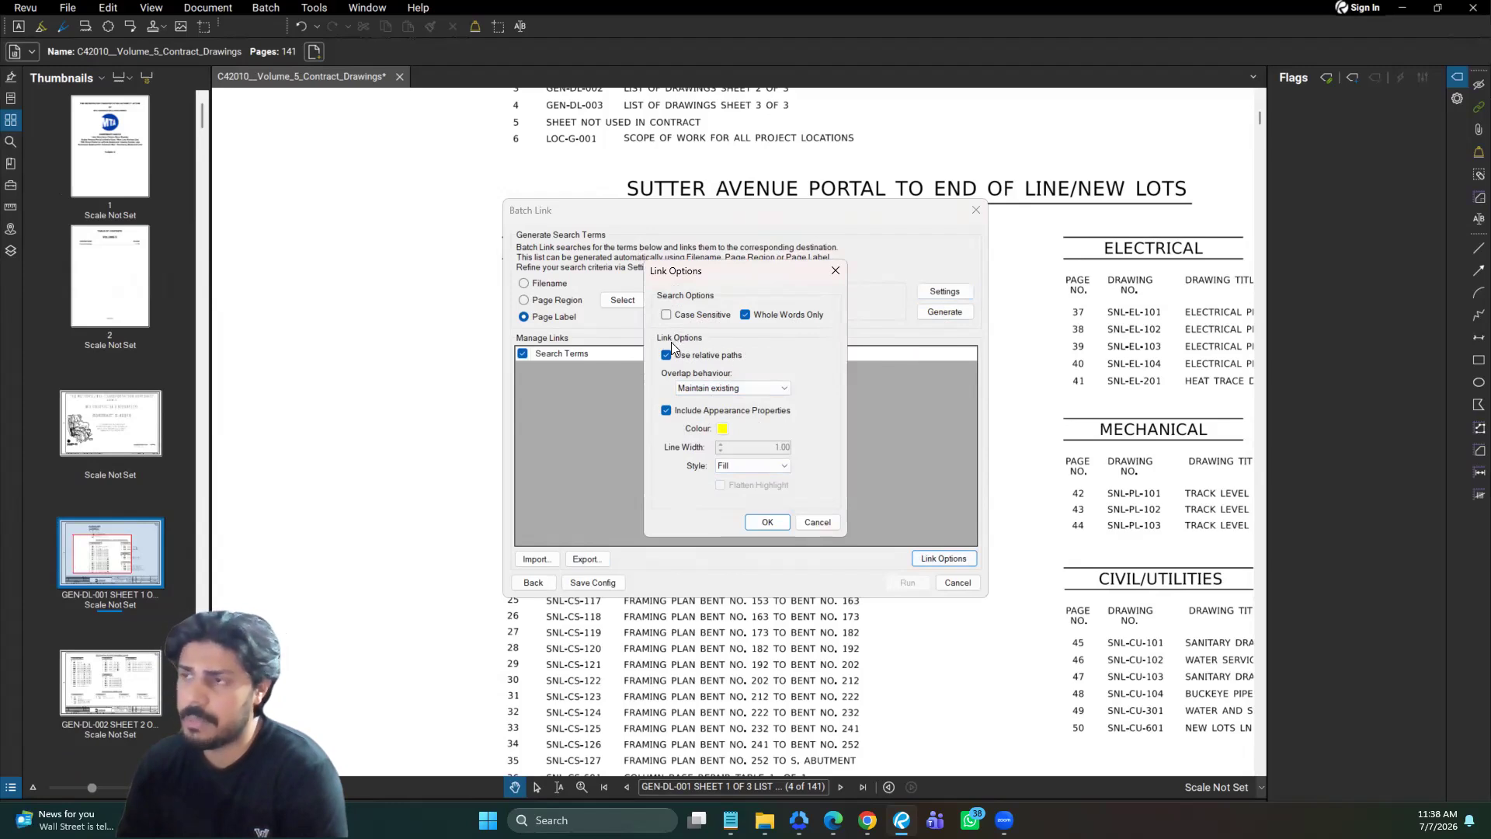
{"action": "left_click", "coordinate": [768, 522]}
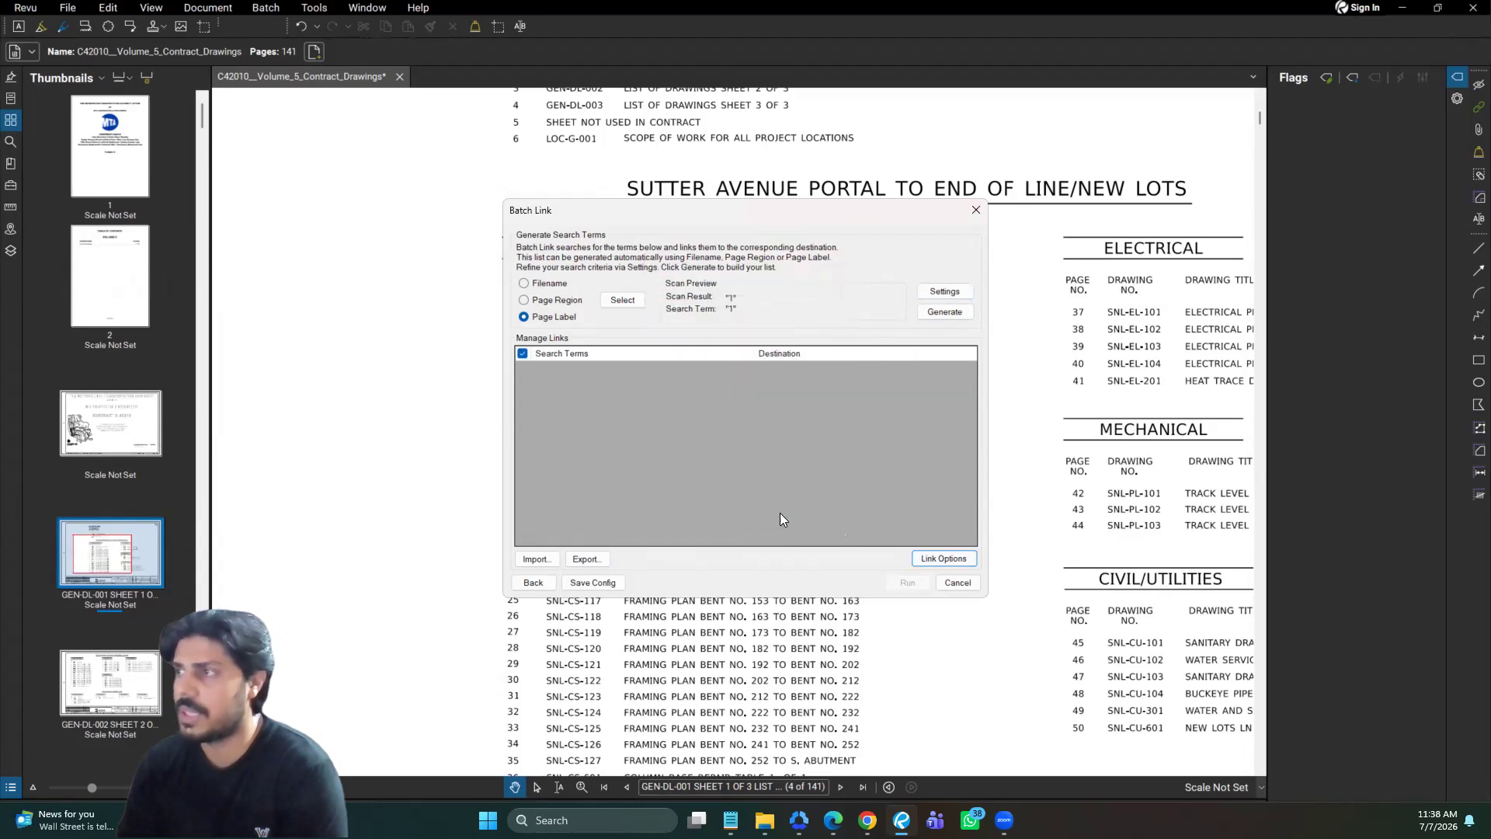
Step: Generate the search terms from the page labels and exclude the entries for pages 1, 2, 3 and 8
{"action": "left_click", "coordinate": [937, 313]}
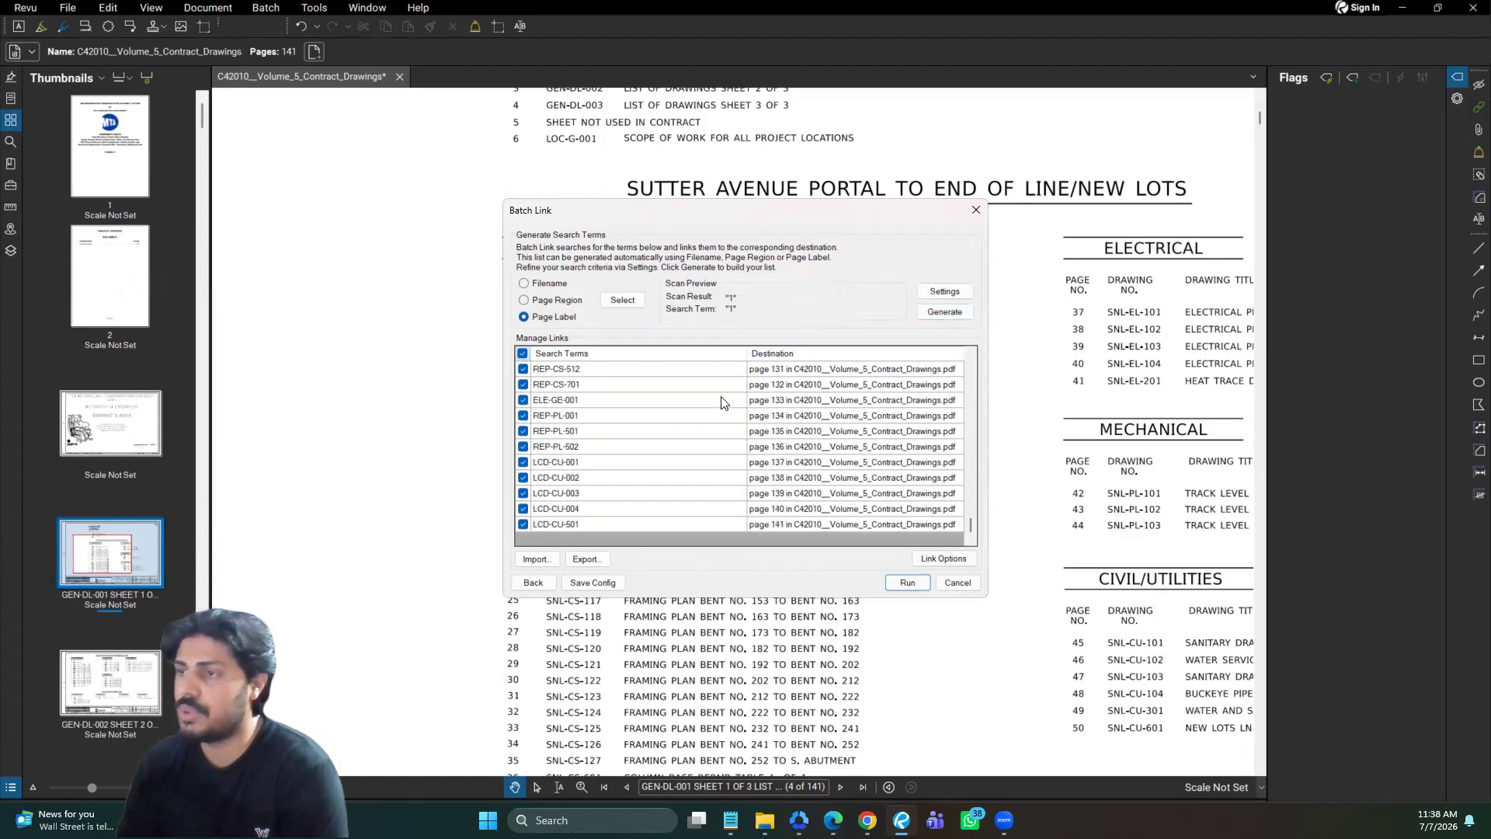
{"action": "scroll", "coordinate": [621, 448], "scroll_direction": "up", "scroll_amount": 11}
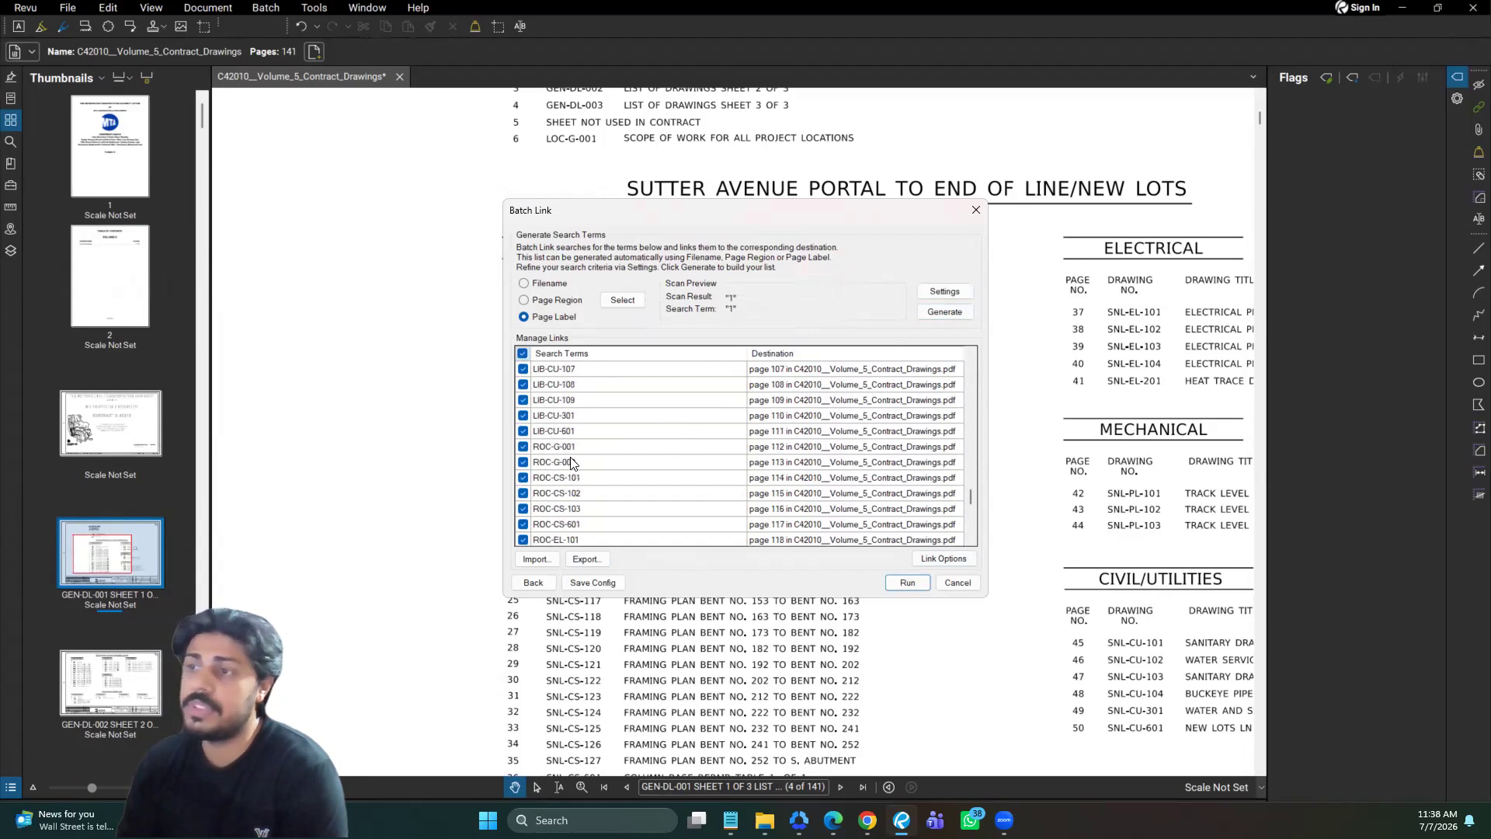
{"action": "scroll", "coordinate": [569, 481], "scroll_direction": "up", "scroll_amount": 20}
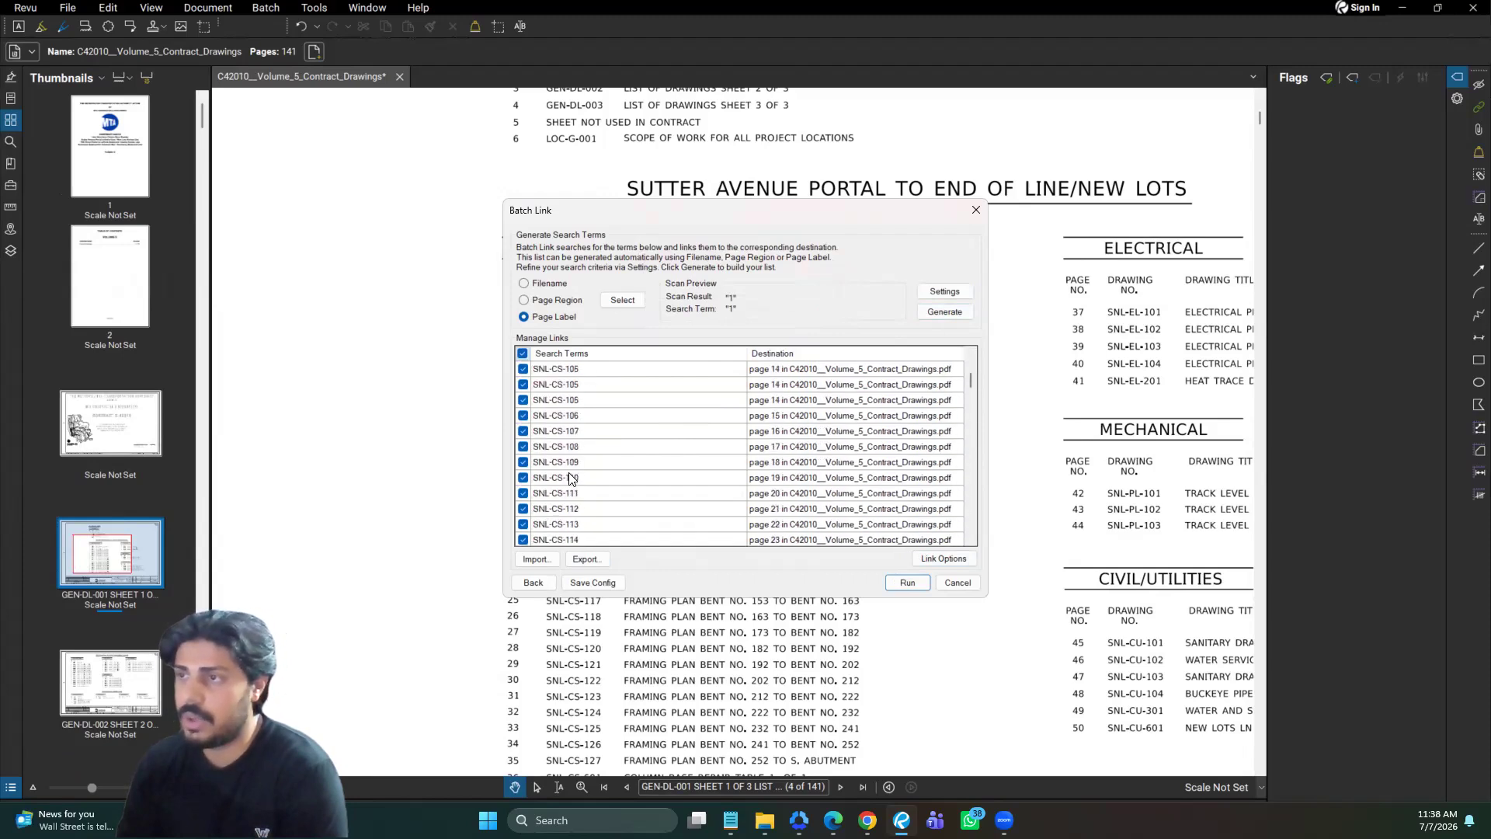
{"action": "scroll", "coordinate": [569, 472], "scroll_direction": "up", "scroll_amount": 8}
{"action": "left_click", "coordinate": [522, 396], "text": "shift"}
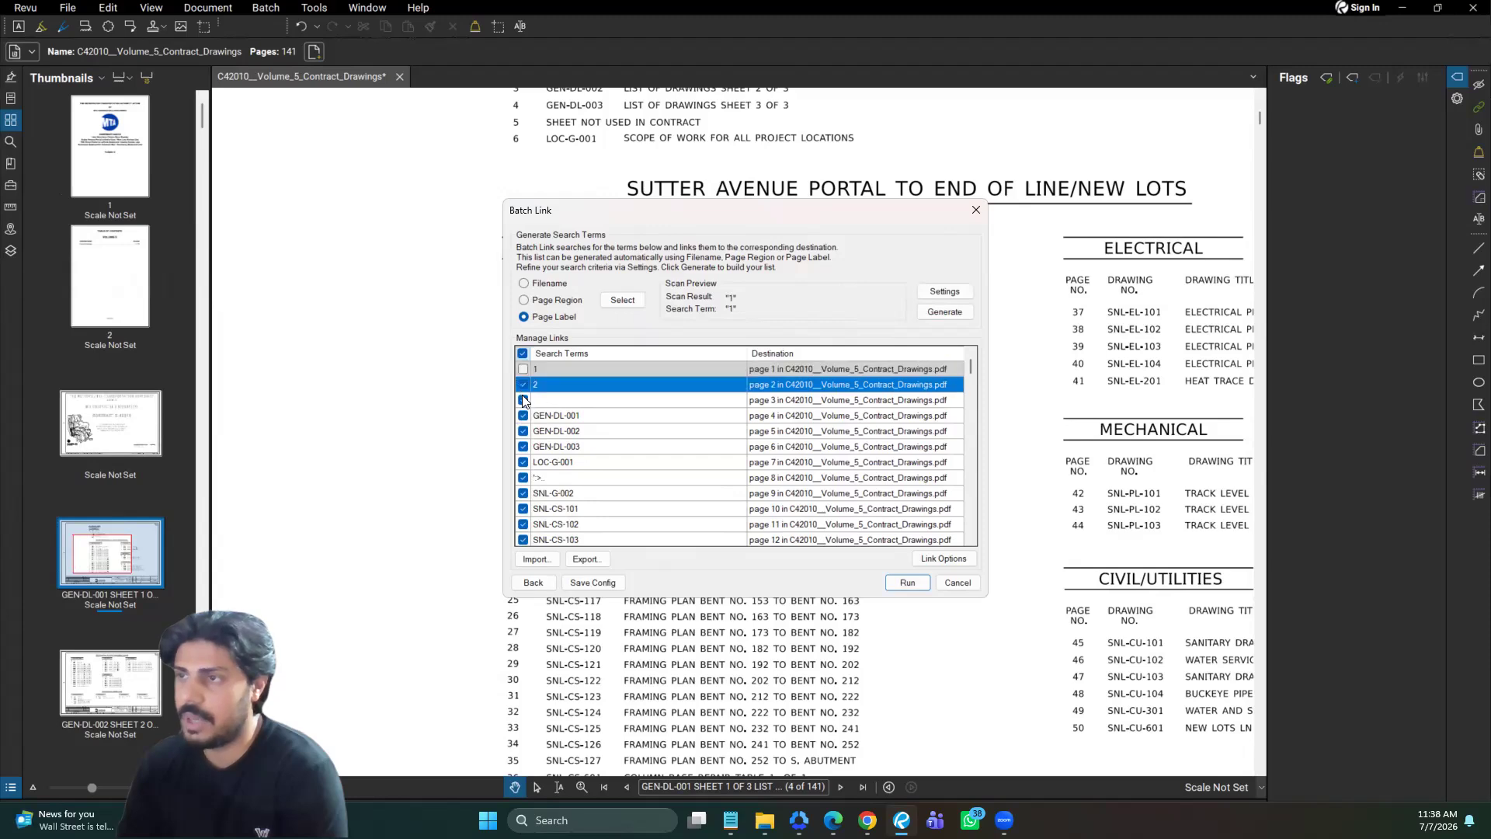
{"action": "left_click", "coordinate": [520, 382]}
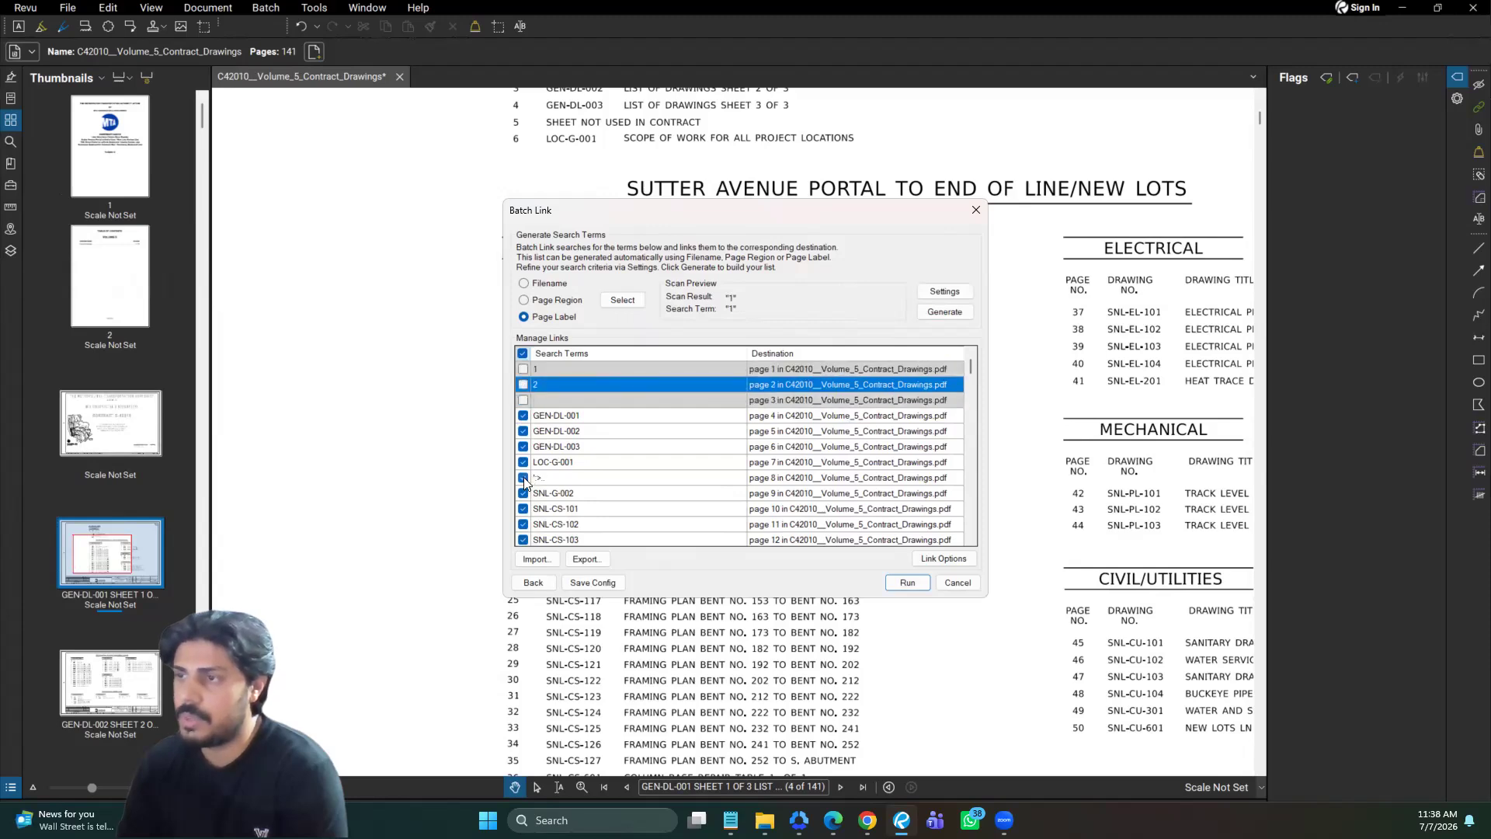
{"action": "left_click", "coordinate": [524, 477]}
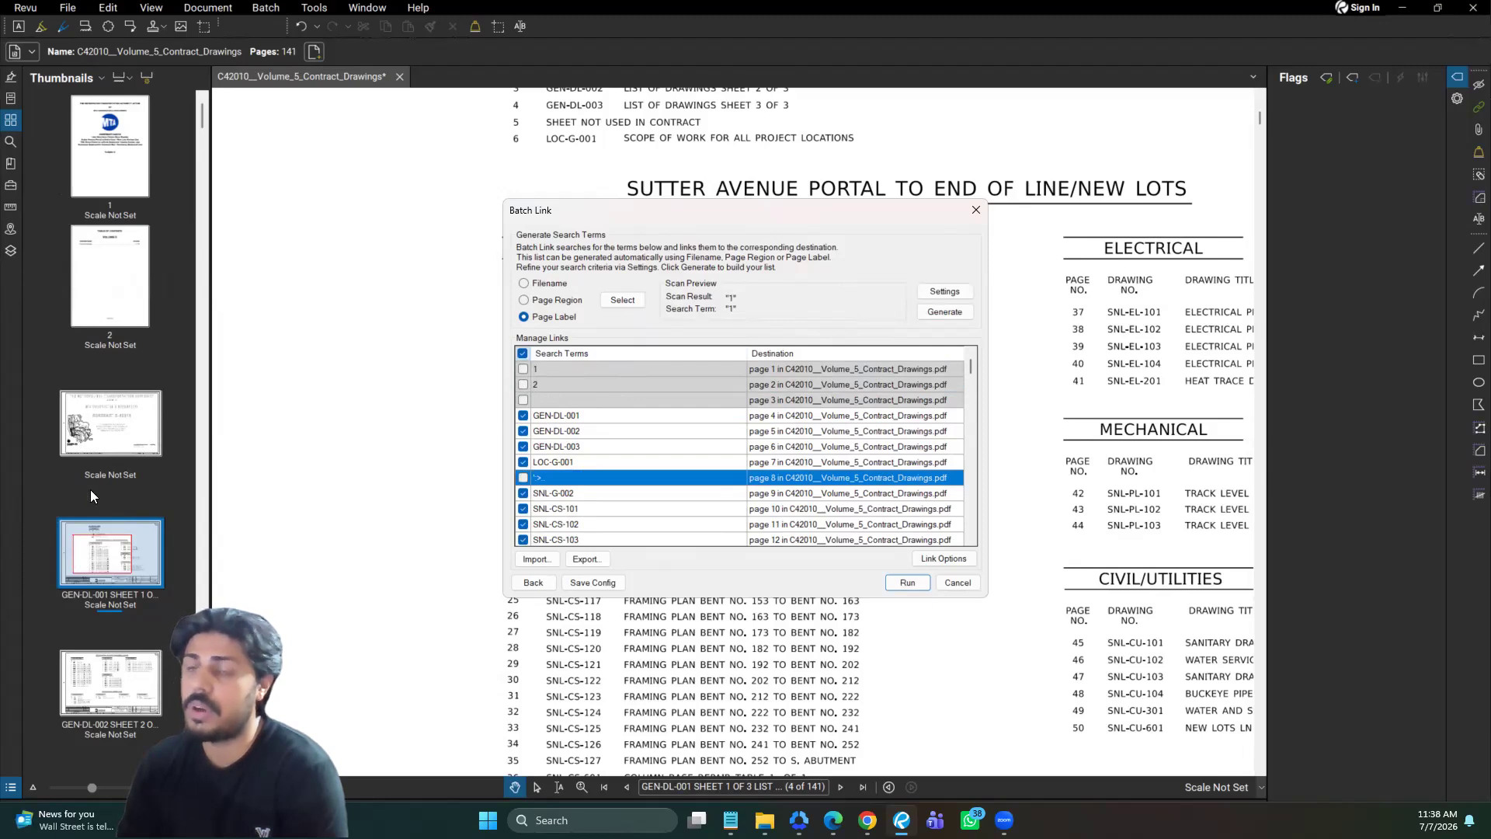
{"action": "left_click_drag", "start_coordinate": [145, 575], "coordinate": [146, 584]}
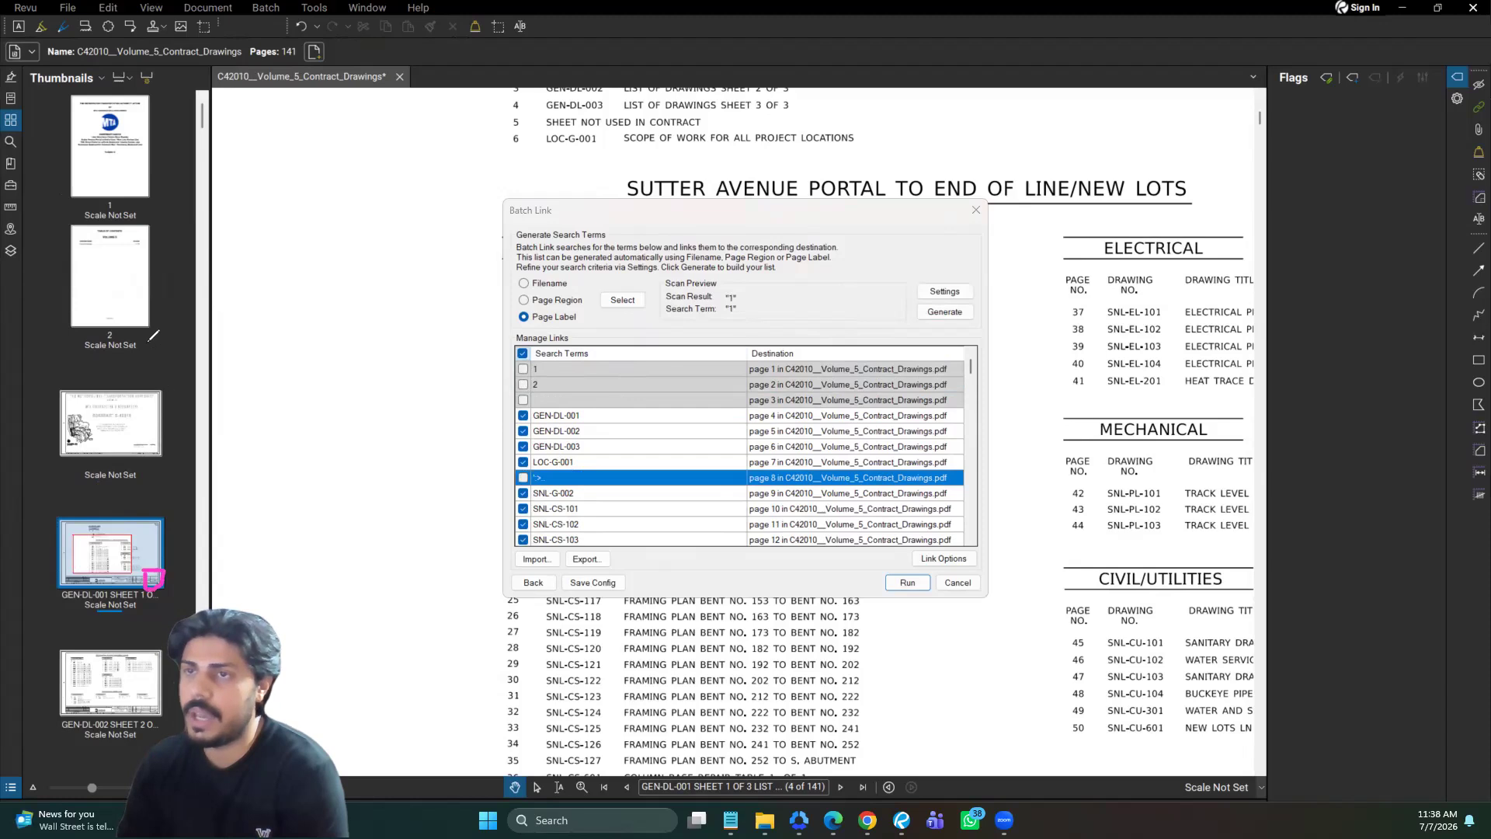
{"action": "left_click_drag", "start_coordinate": [175, 324], "coordinate": [159, 309]}
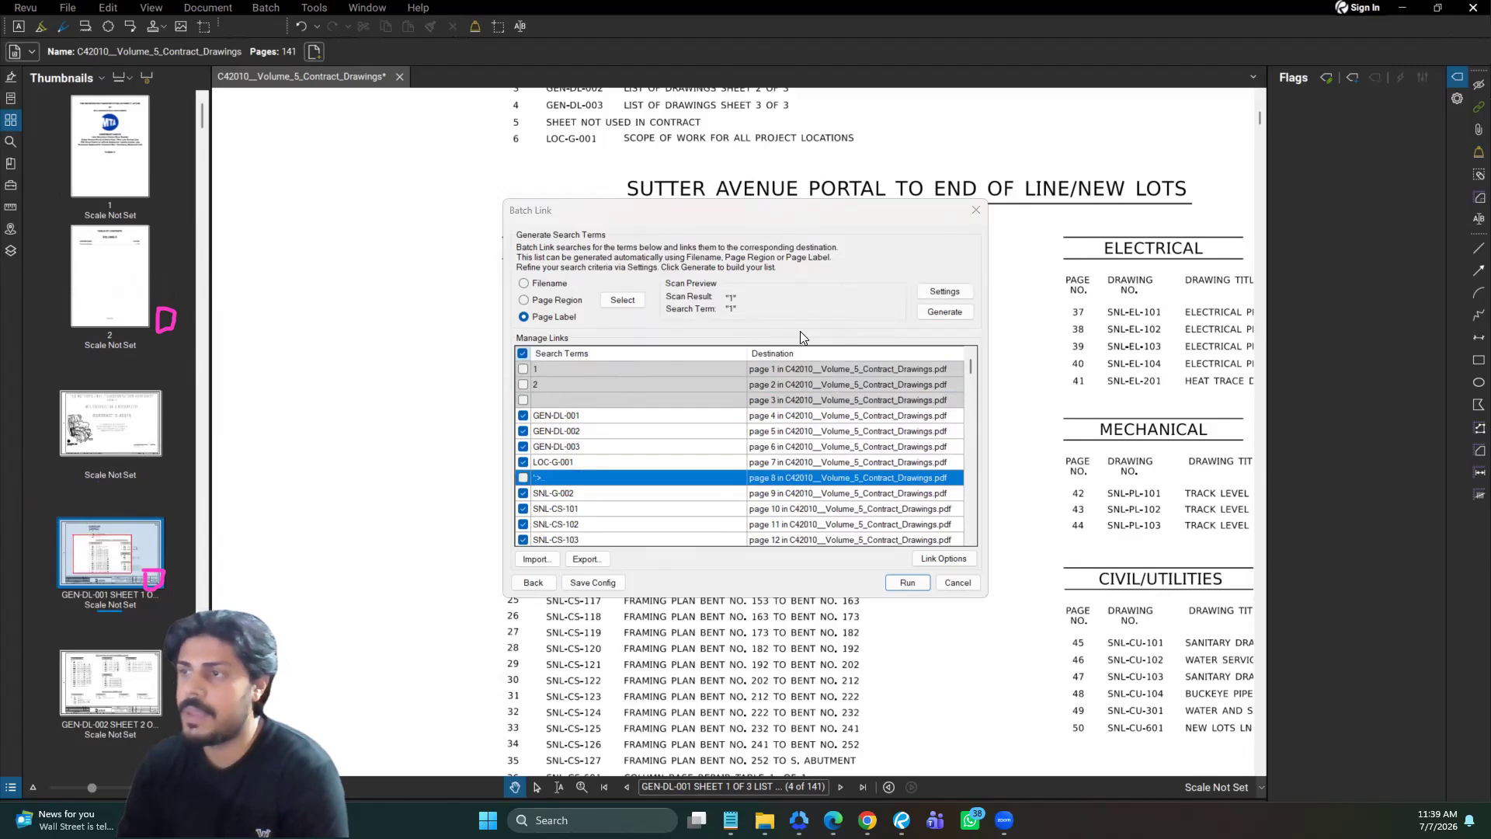
Step: Review the remaining search terms through page 141, run the batch link, and finish out of its summary
{"action": "scroll", "coordinate": [616, 410], "scroll_direction": "down", "scroll_amount": 13}
{"action": "scroll", "coordinate": [602, 408], "scroll_direction": "down", "scroll_amount": 10}
{"action": "scroll", "coordinate": [559, 470], "scroll_direction": "down", "scroll_amount": 7}
{"action": "scroll", "coordinate": [559, 469], "scroll_direction": "down", "scroll_amount": 5}
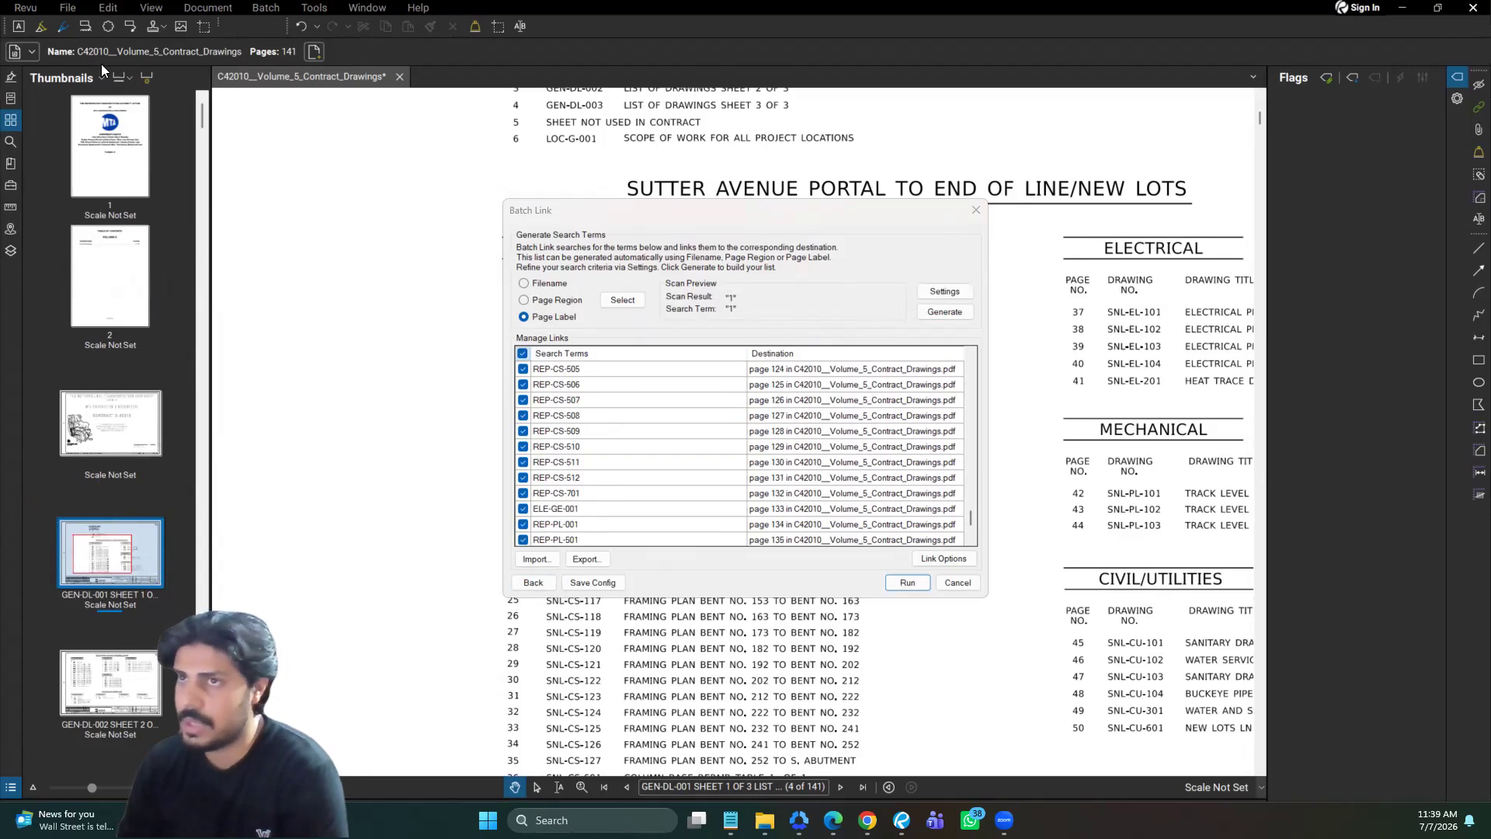
{"action": "scroll", "coordinate": [852, 536], "scroll_direction": "down", "scroll_amount": 3}
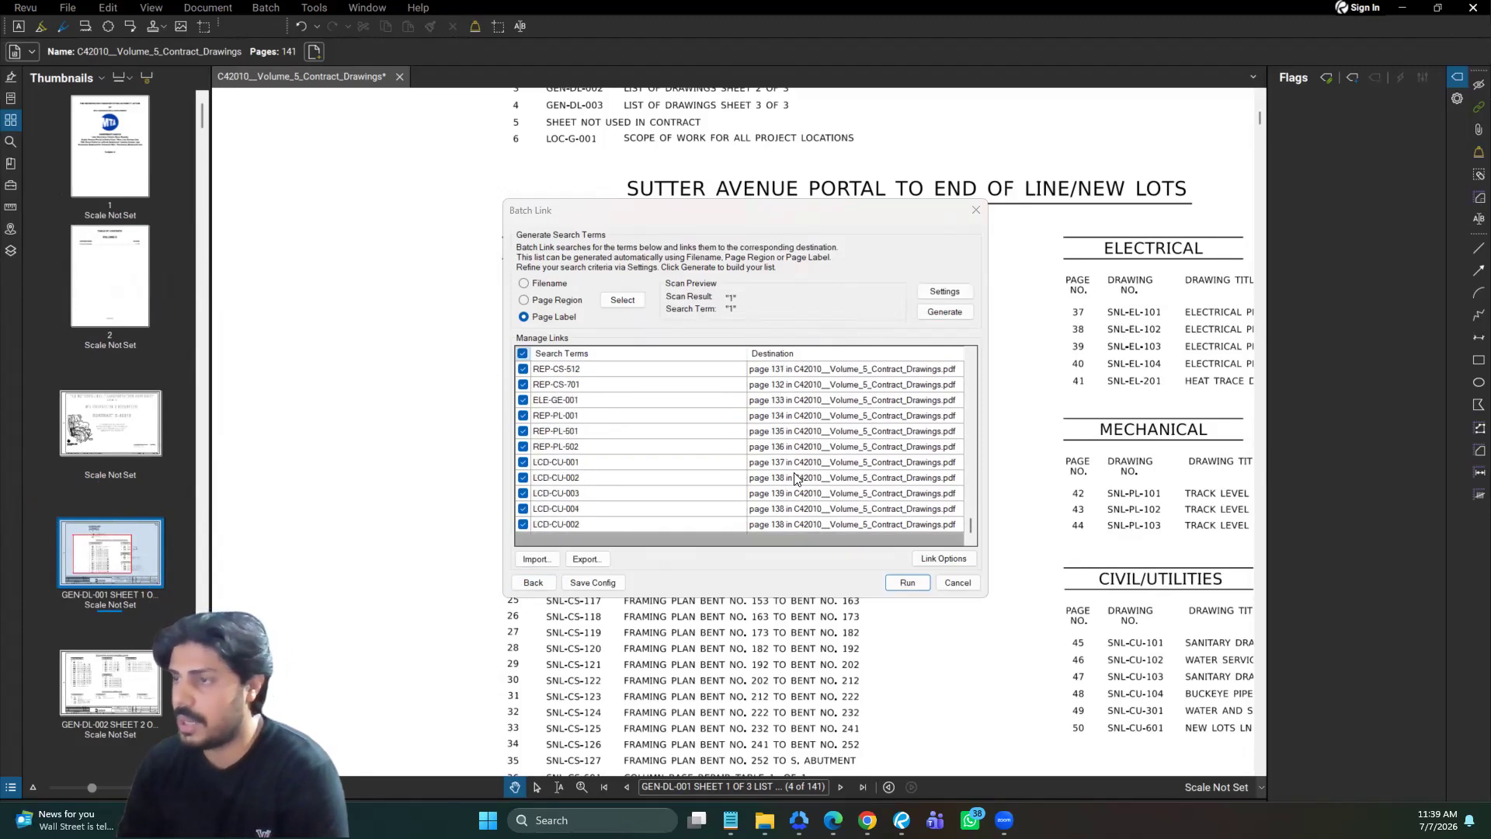
{"action": "left_click", "coordinate": [904, 583]}
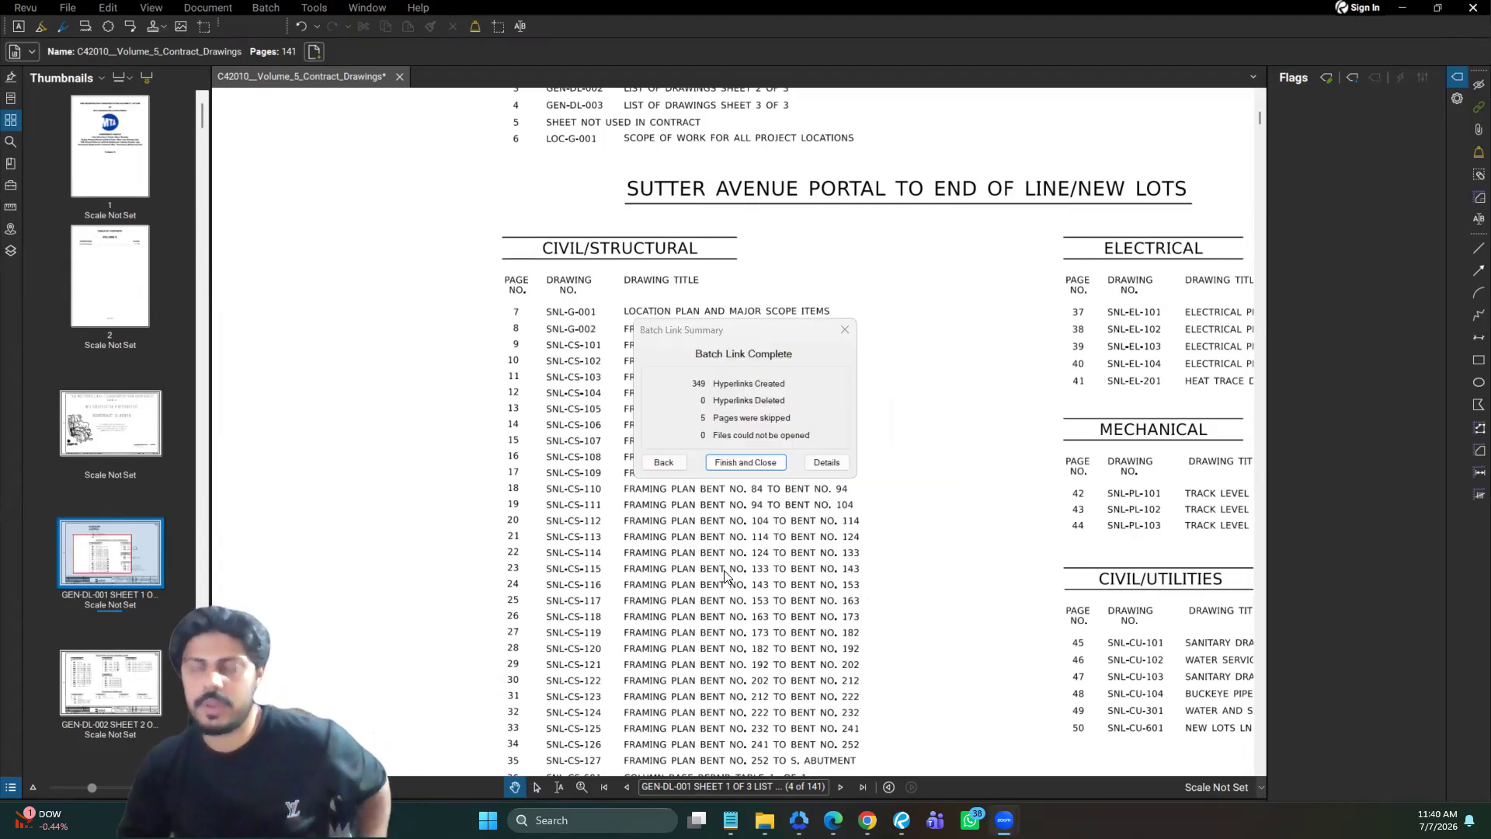
{"action": "left_click", "coordinate": [746, 462]}
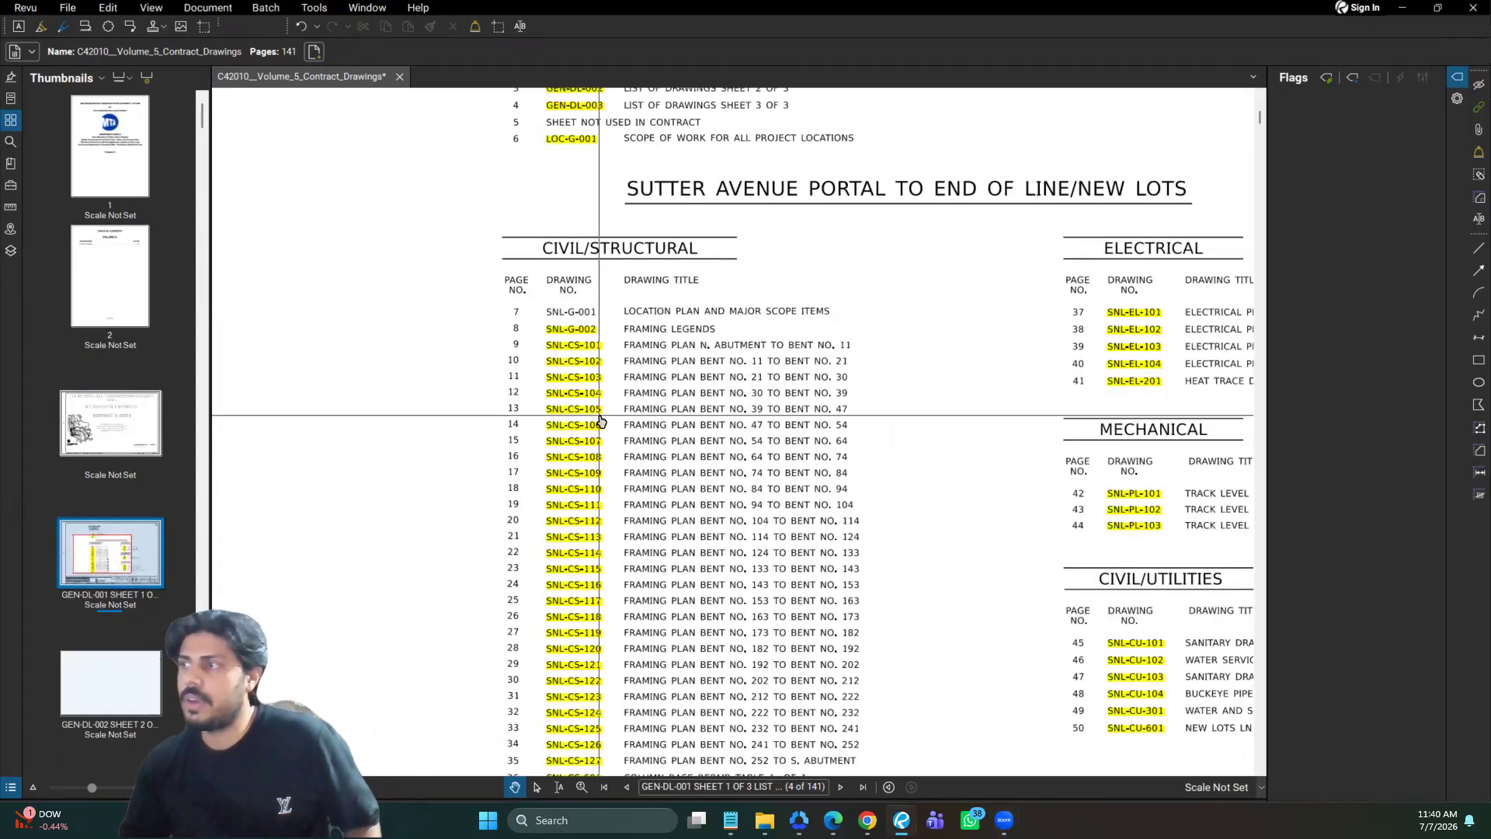
Step: Follow the SNL-CS-107 link in the civil/structural drawing list to its framing plan sheet
{"action": "scroll", "coordinate": [601, 422], "scroll_direction": "down", "scroll_amount": 3}
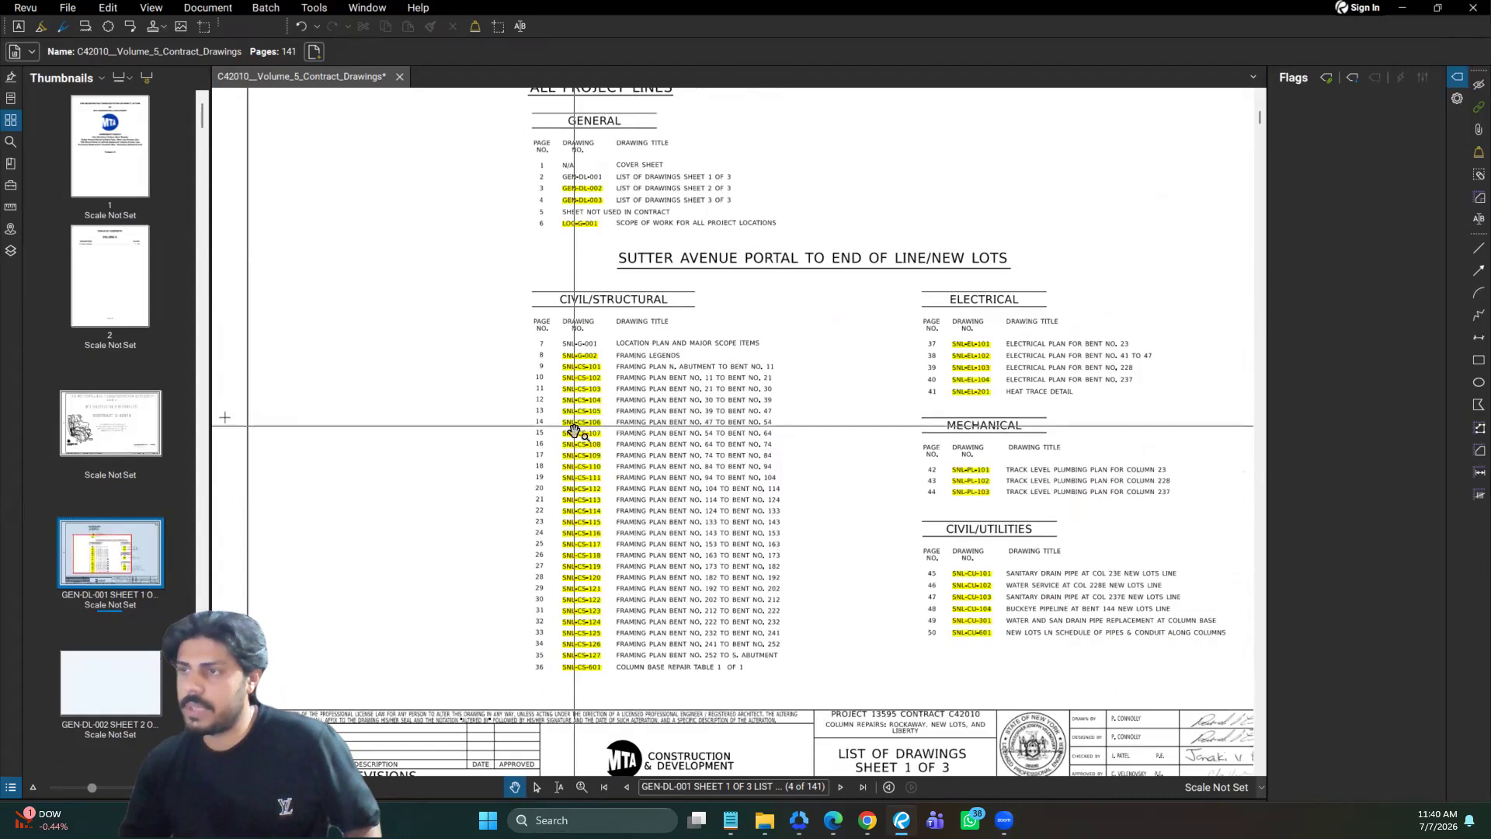
{"action": "scroll", "coordinate": [588, 439], "scroll_direction": "up", "scroll_amount": 2}
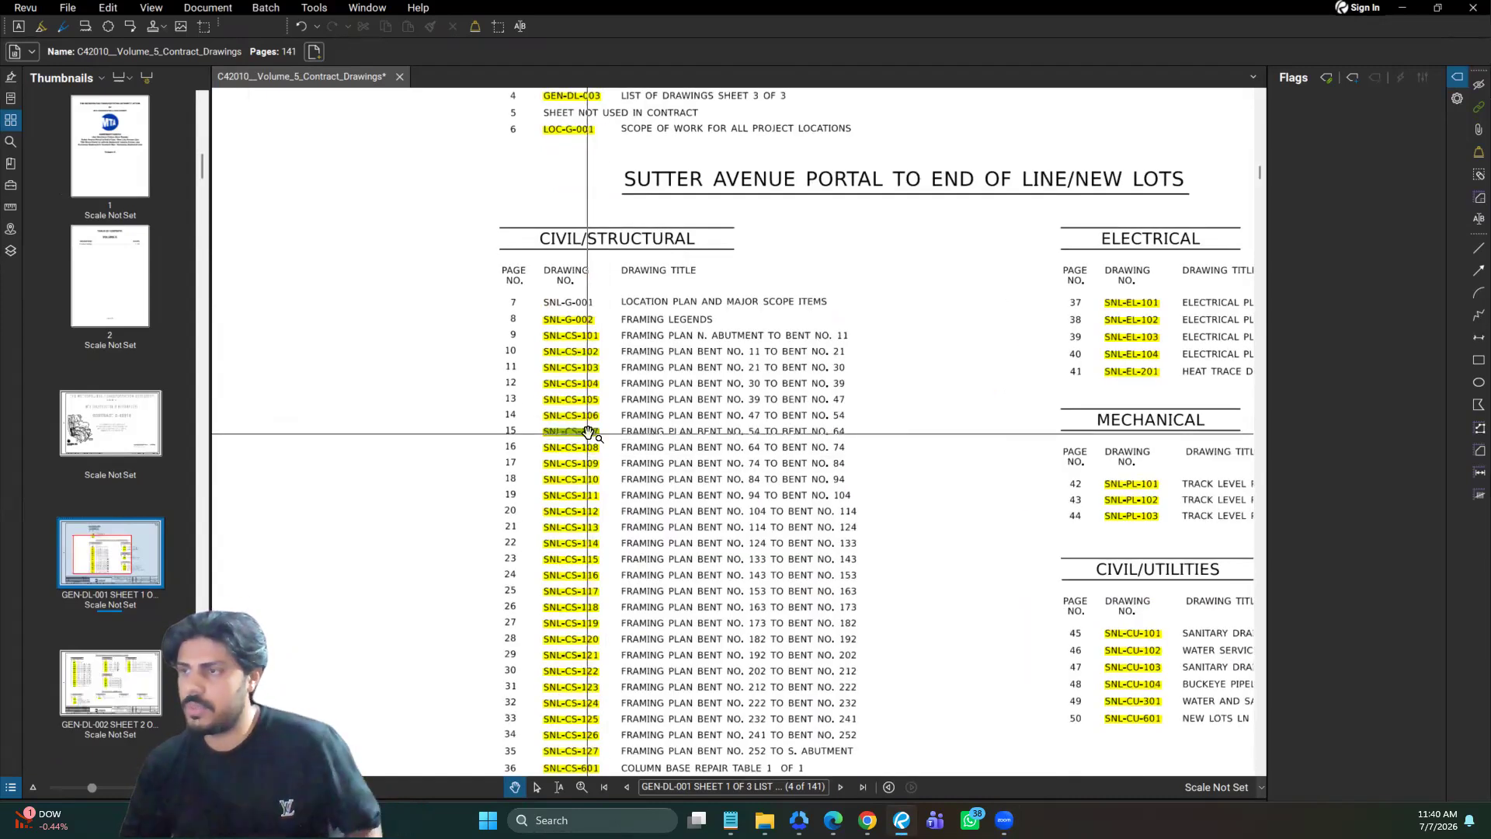
{"action": "left_click", "coordinate": [588, 431]}
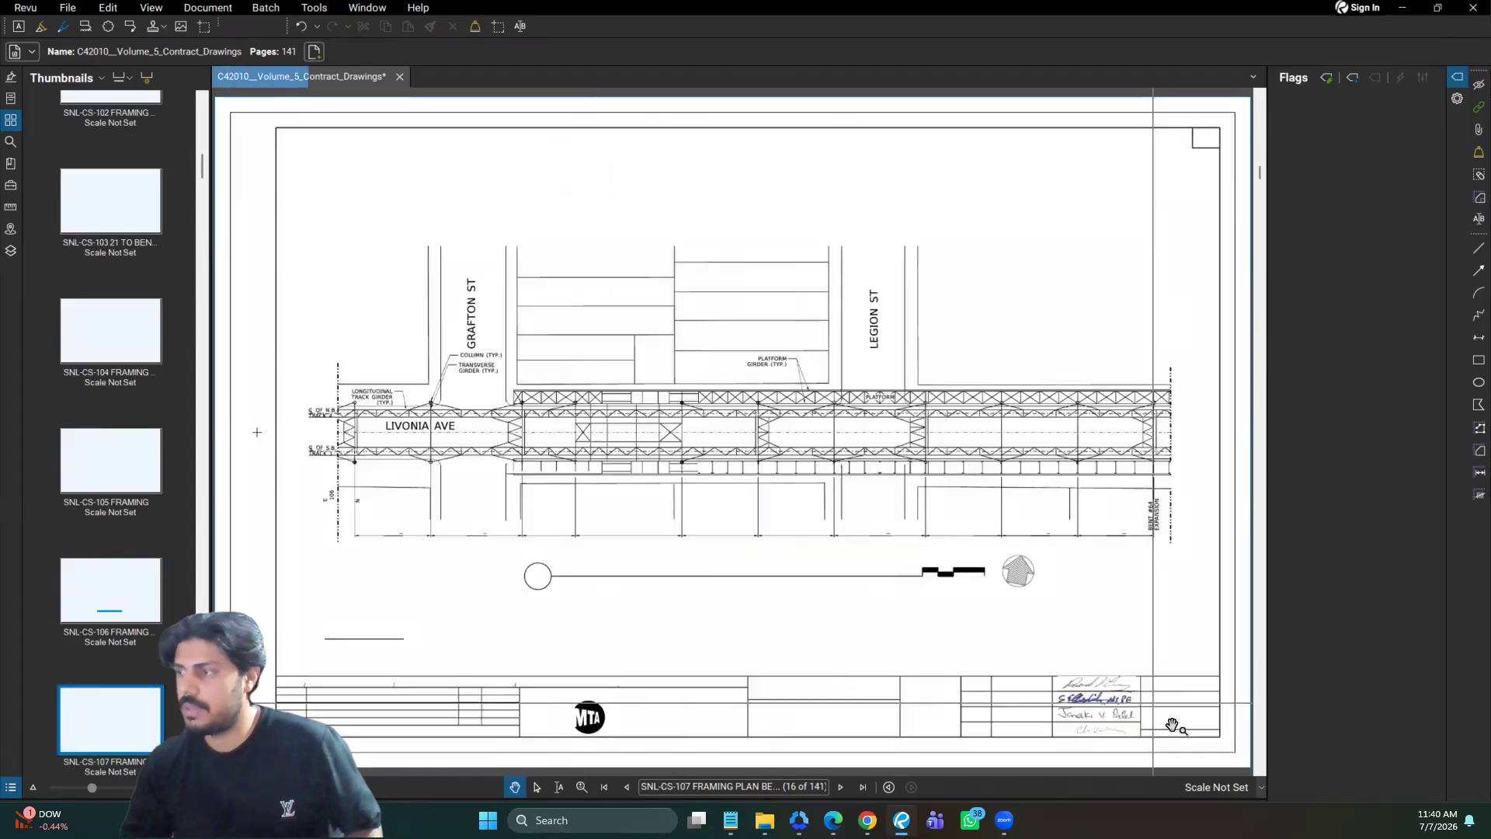
Step: Follow the SNL-CS-101 link in the cross reference note on sheet SNL-CS-107
{"action": "scroll", "coordinate": [1173, 726], "scroll_direction": "up", "scroll_amount": 2}
{"action": "scroll", "coordinate": [1052, 619], "scroll_direction": "down", "scroll_amount": 2}
{"action": "scroll", "coordinate": [311, 551], "scroll_direction": "up", "scroll_amount": 4}
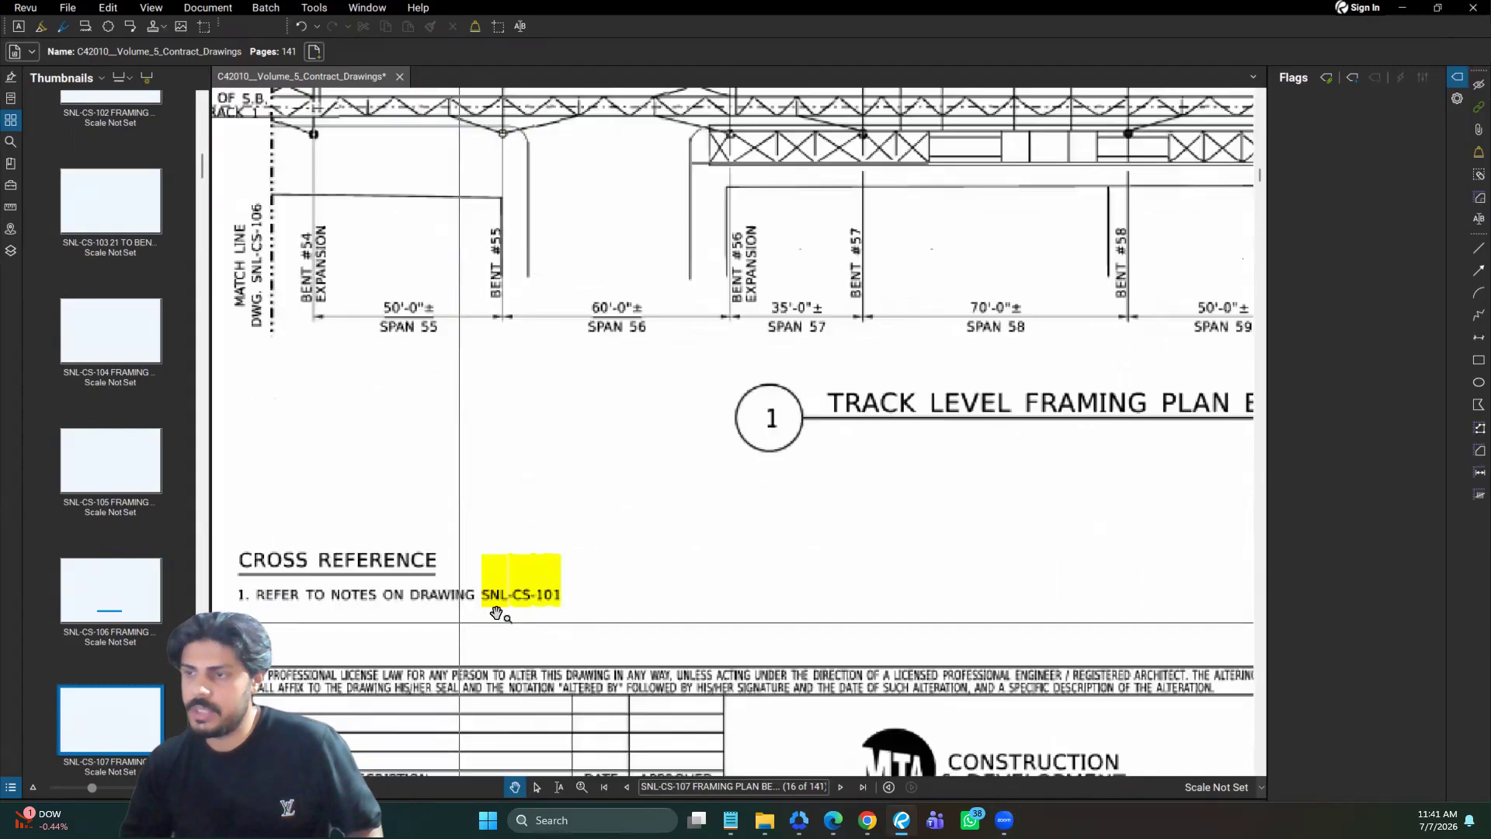
{"action": "left_click", "coordinate": [501, 594]}
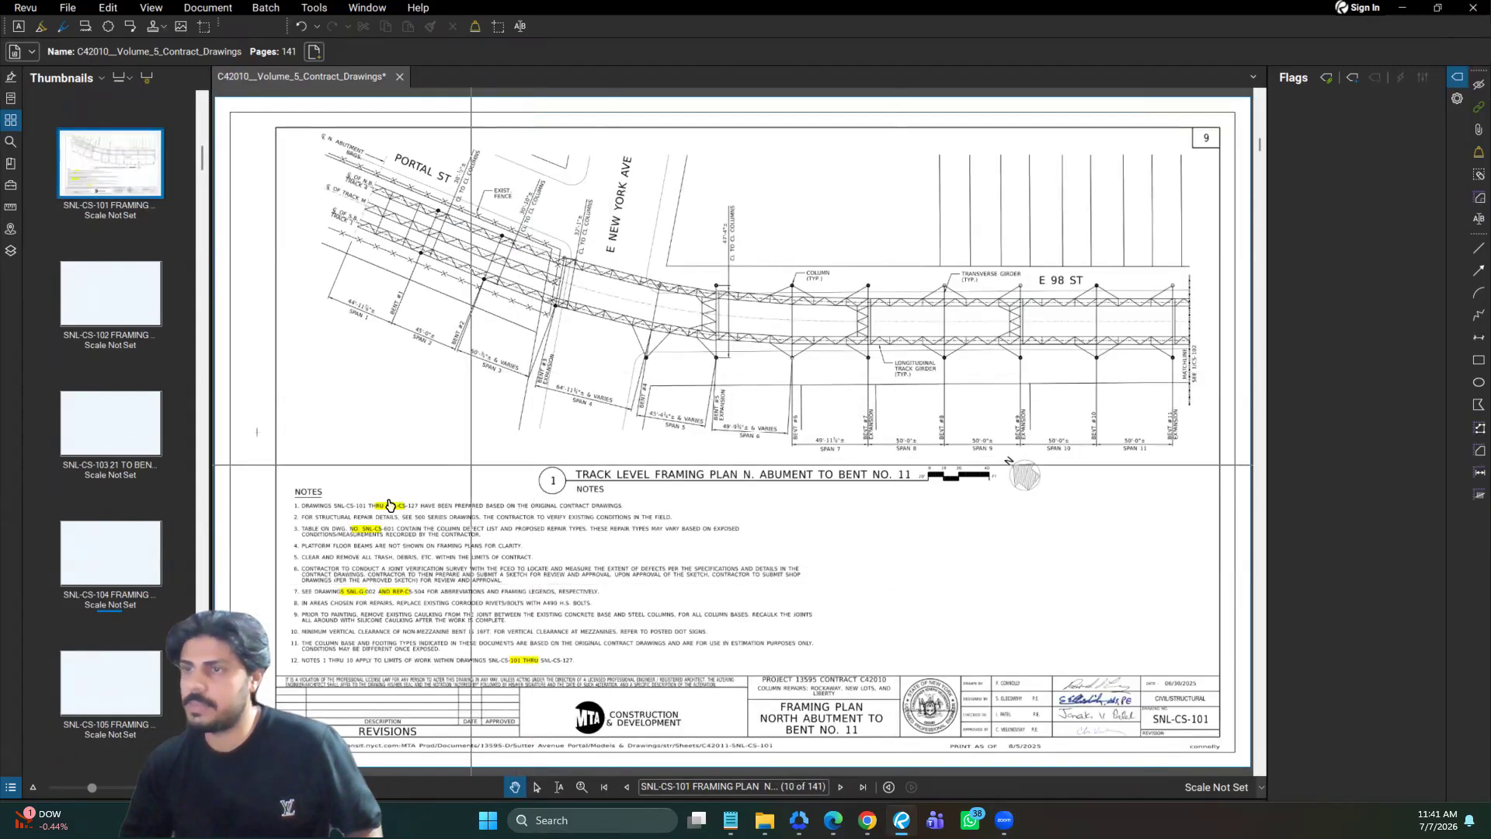
Step: Follow the linked drawing reference in note 1 of sheet SNL-CS-101 to sheet SNL-CS-127
{"action": "scroll", "coordinate": [390, 505], "scroll_direction": "up", "scroll_amount": 3}
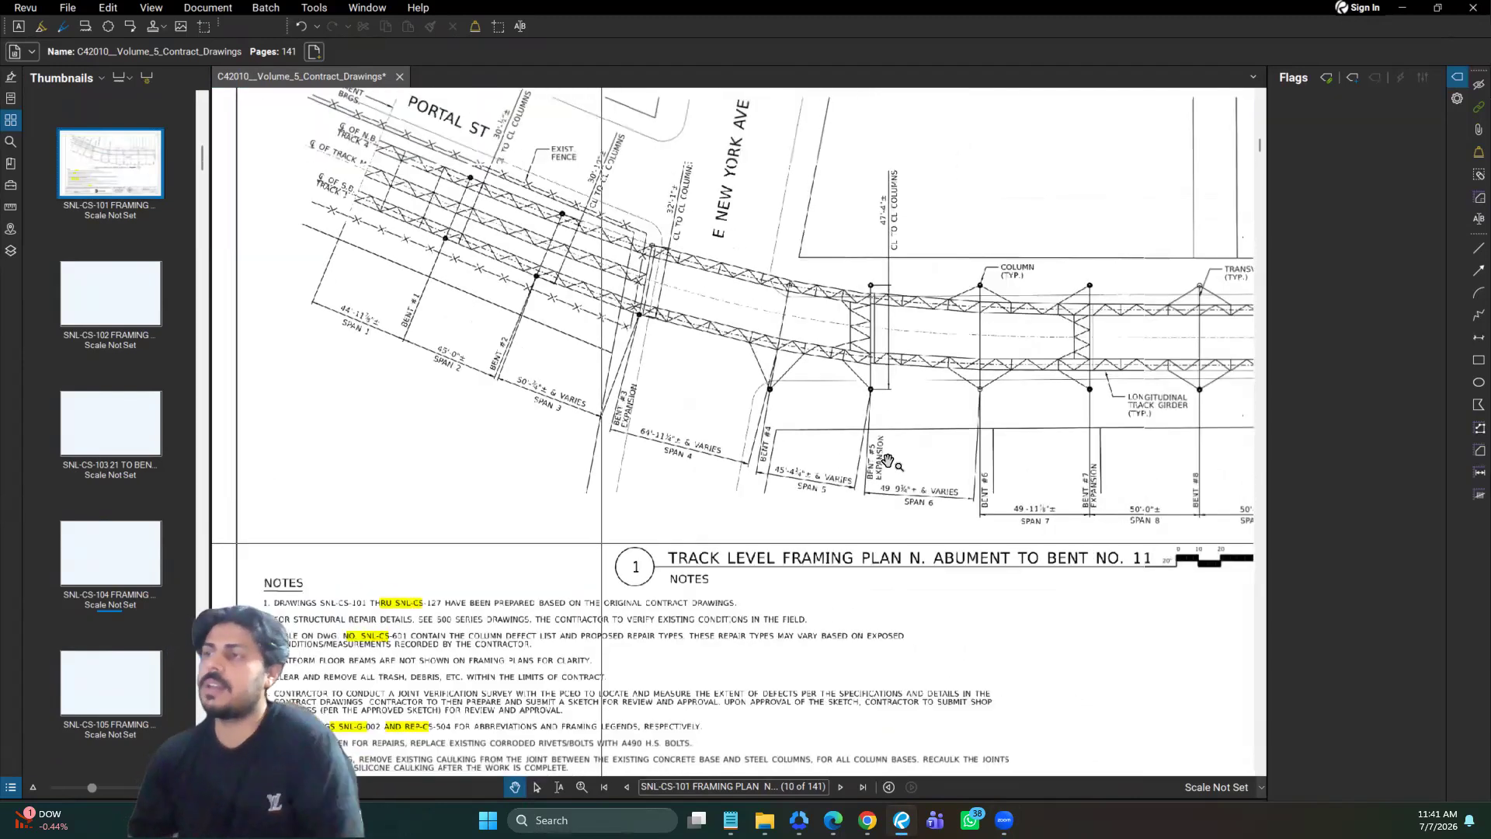
{"action": "scroll", "coordinate": [887, 461], "scroll_direction": "down", "scroll_amount": 2}
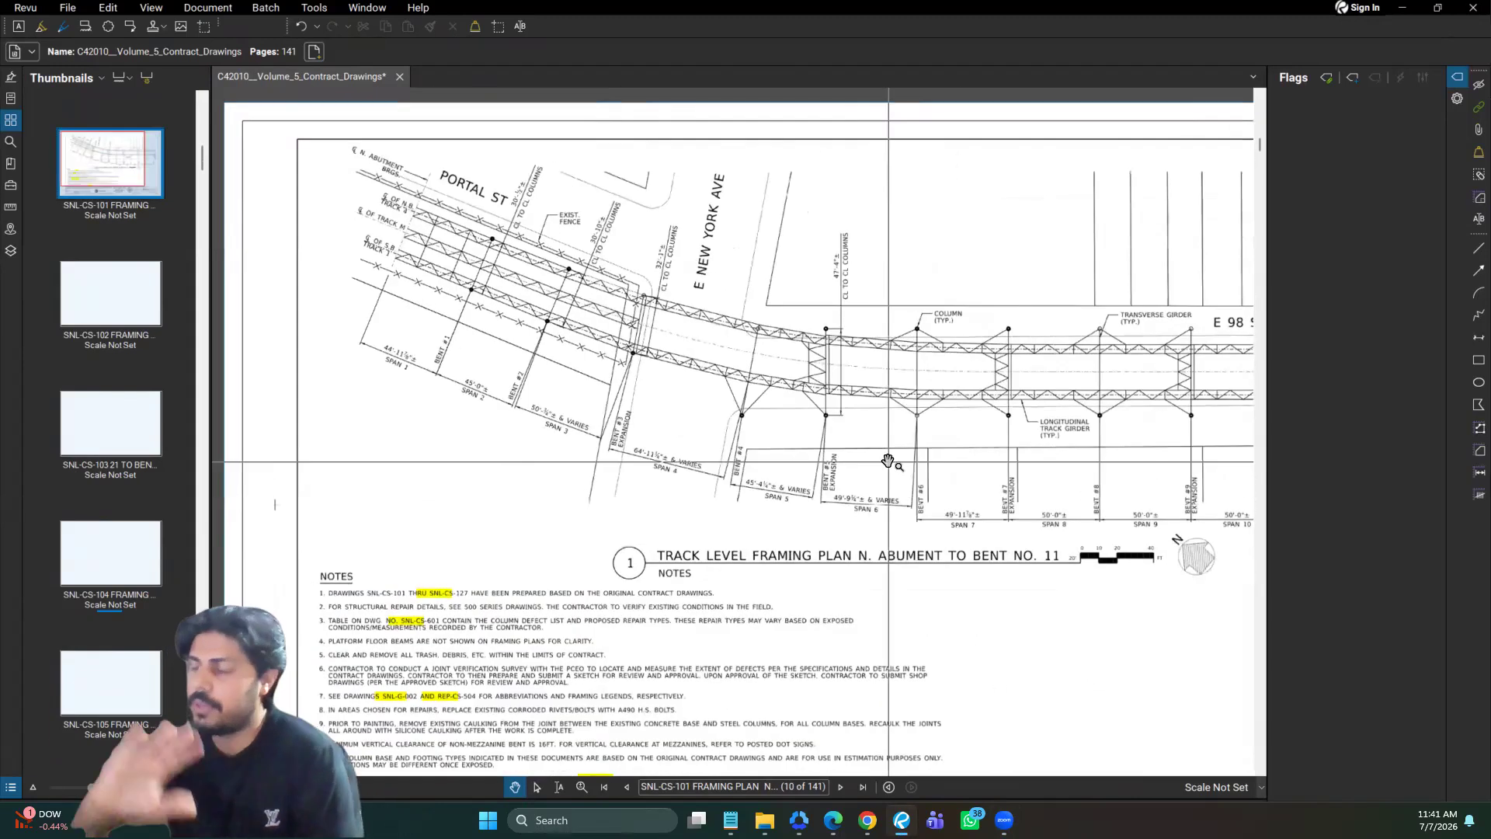
{"action": "left_click", "coordinate": [448, 593]}
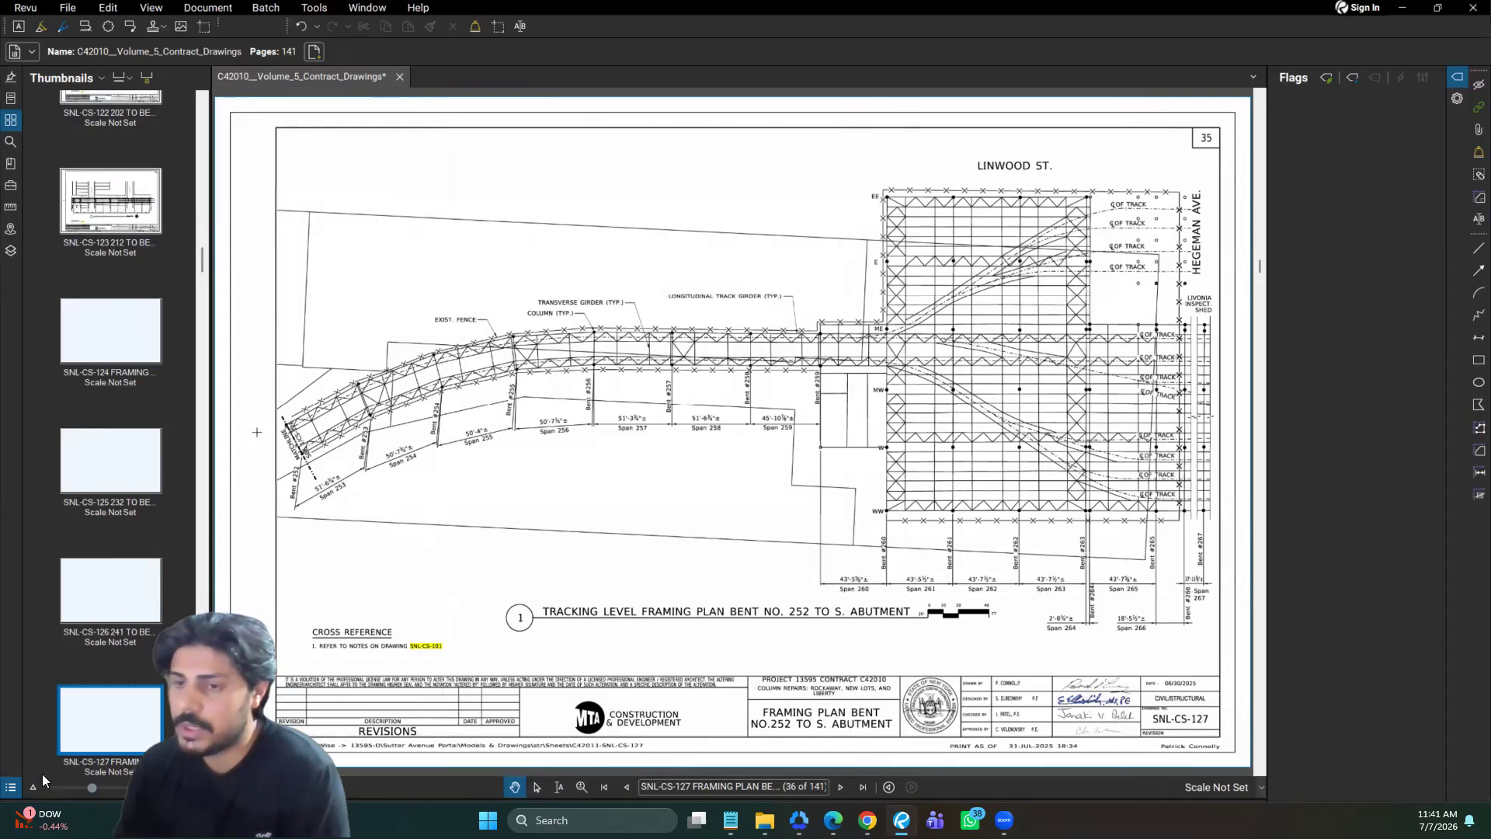
{"action": "mouse_move", "coordinate": [349, 823]}
{"action": "left_mouse_down"}
{"action": "mouse_move", "coordinate": [1084, 788]}
{"action": "mouse_move", "coordinate": [389, 744]}
{"action": "left_mouse_up"}
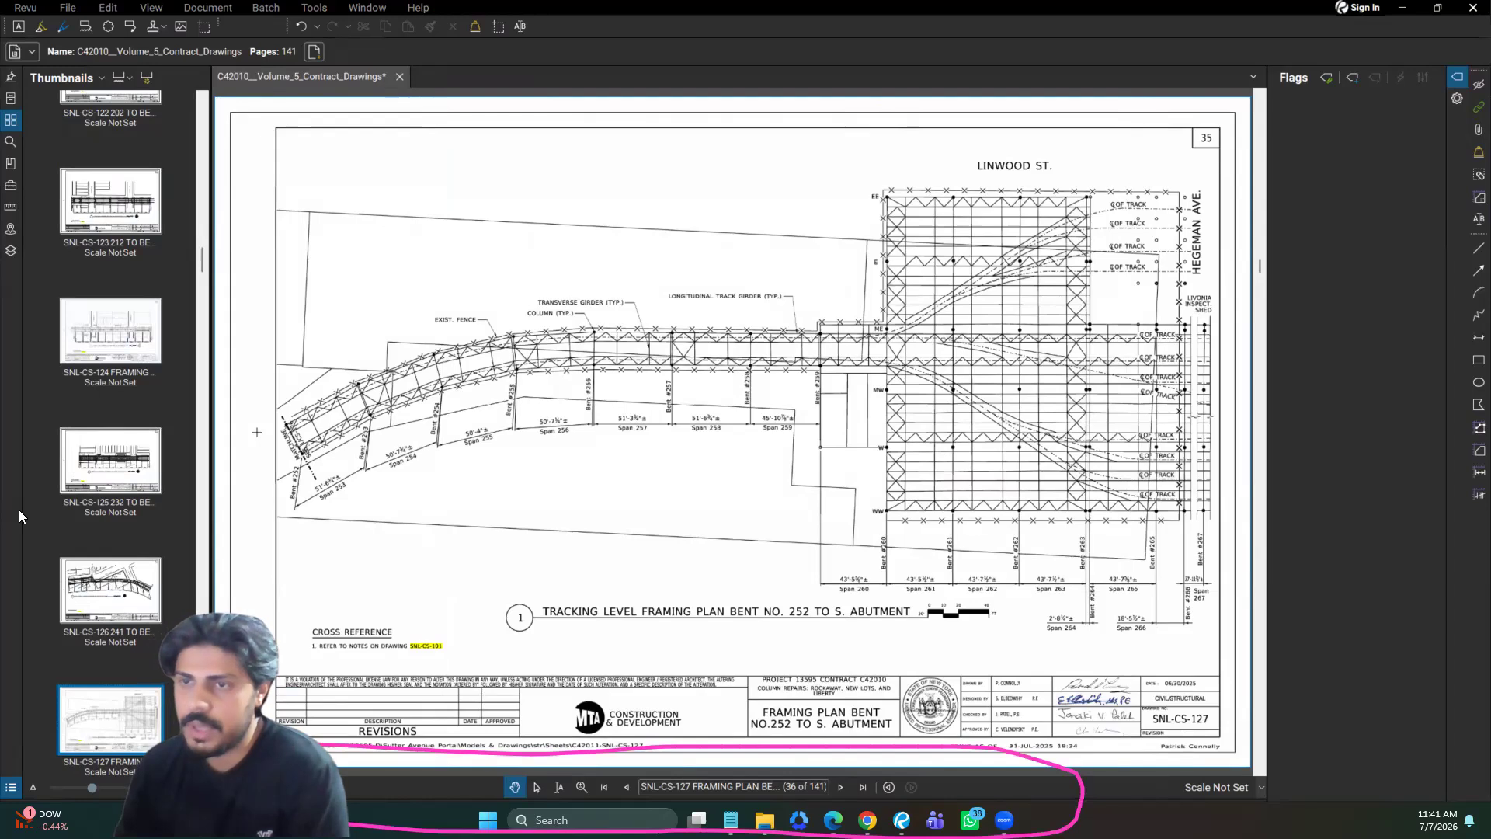
{"action": "key", "text": "Escape"}
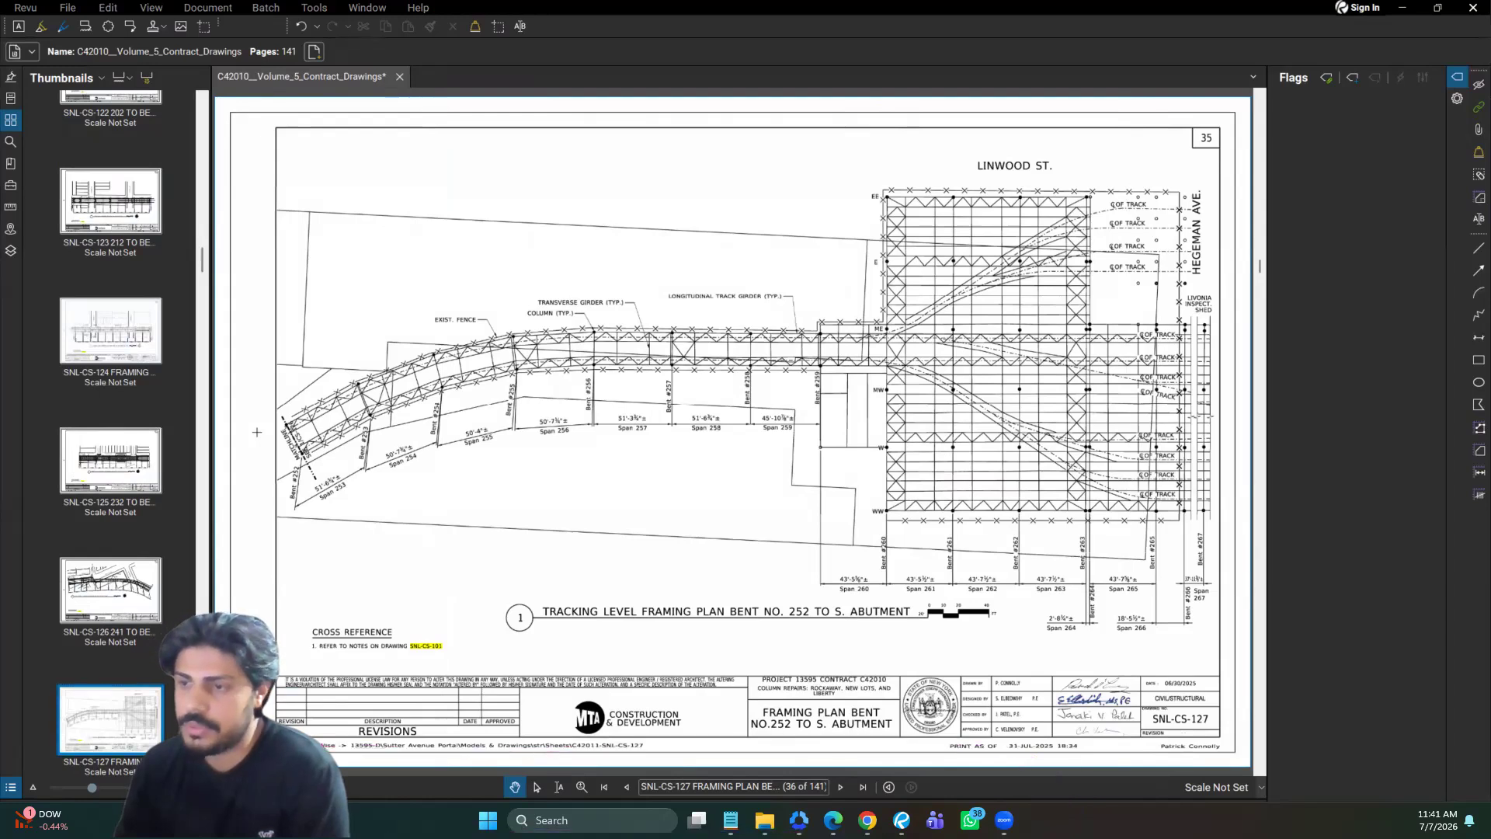
Step: Split the document view side by side and show sheet SNL-CS-125 in the second pane beside SNL-CS-127
{"action": "key", "text": "ctrl+shift+v"}
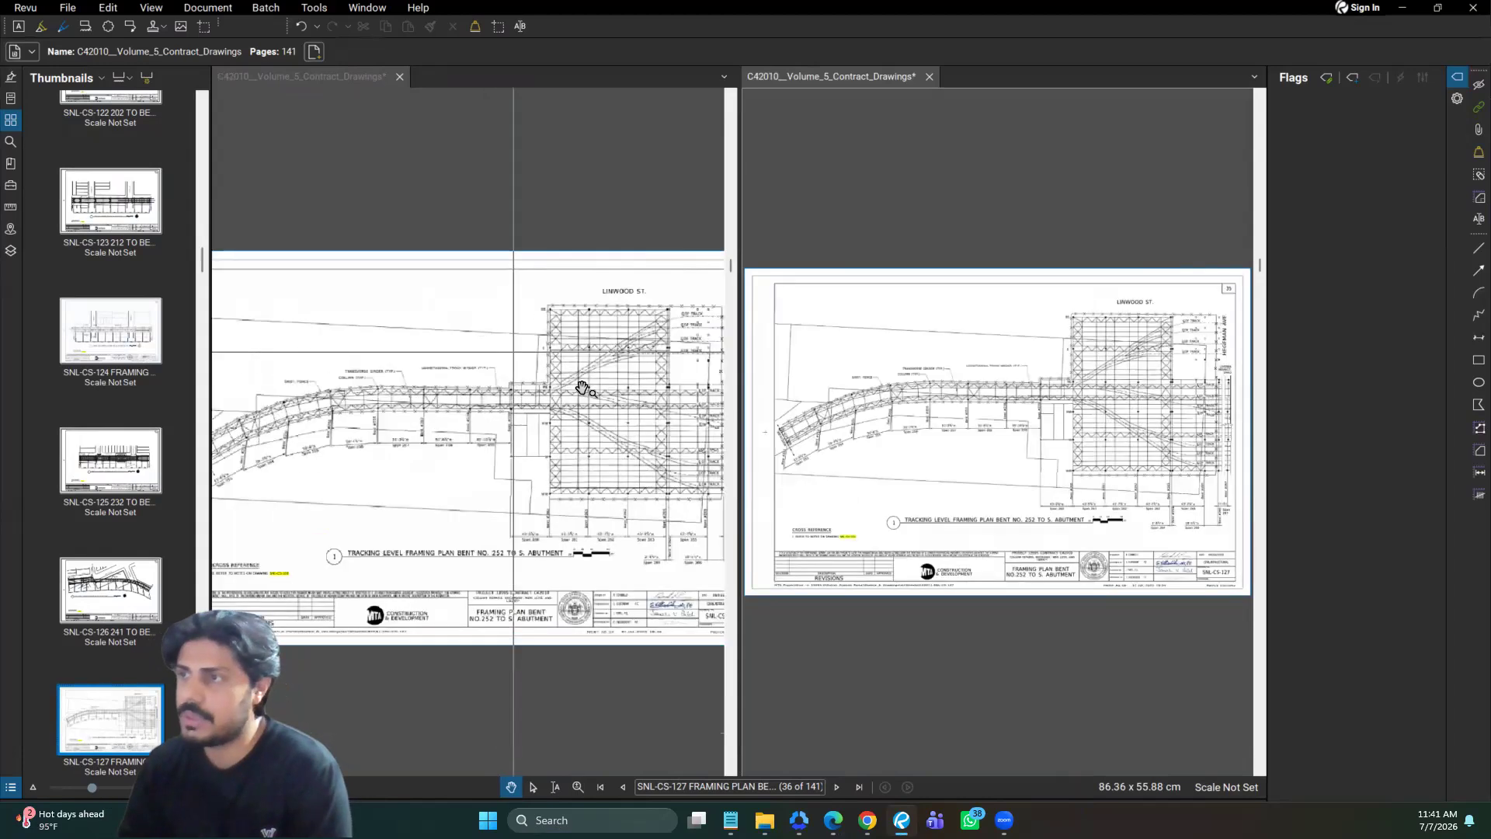
{"action": "scroll", "coordinate": [572, 386], "scroll_direction": "up", "scroll_amount": 5}
{"action": "scroll", "coordinate": [1033, 437], "scroll_direction": "up", "scroll_amount": 4}
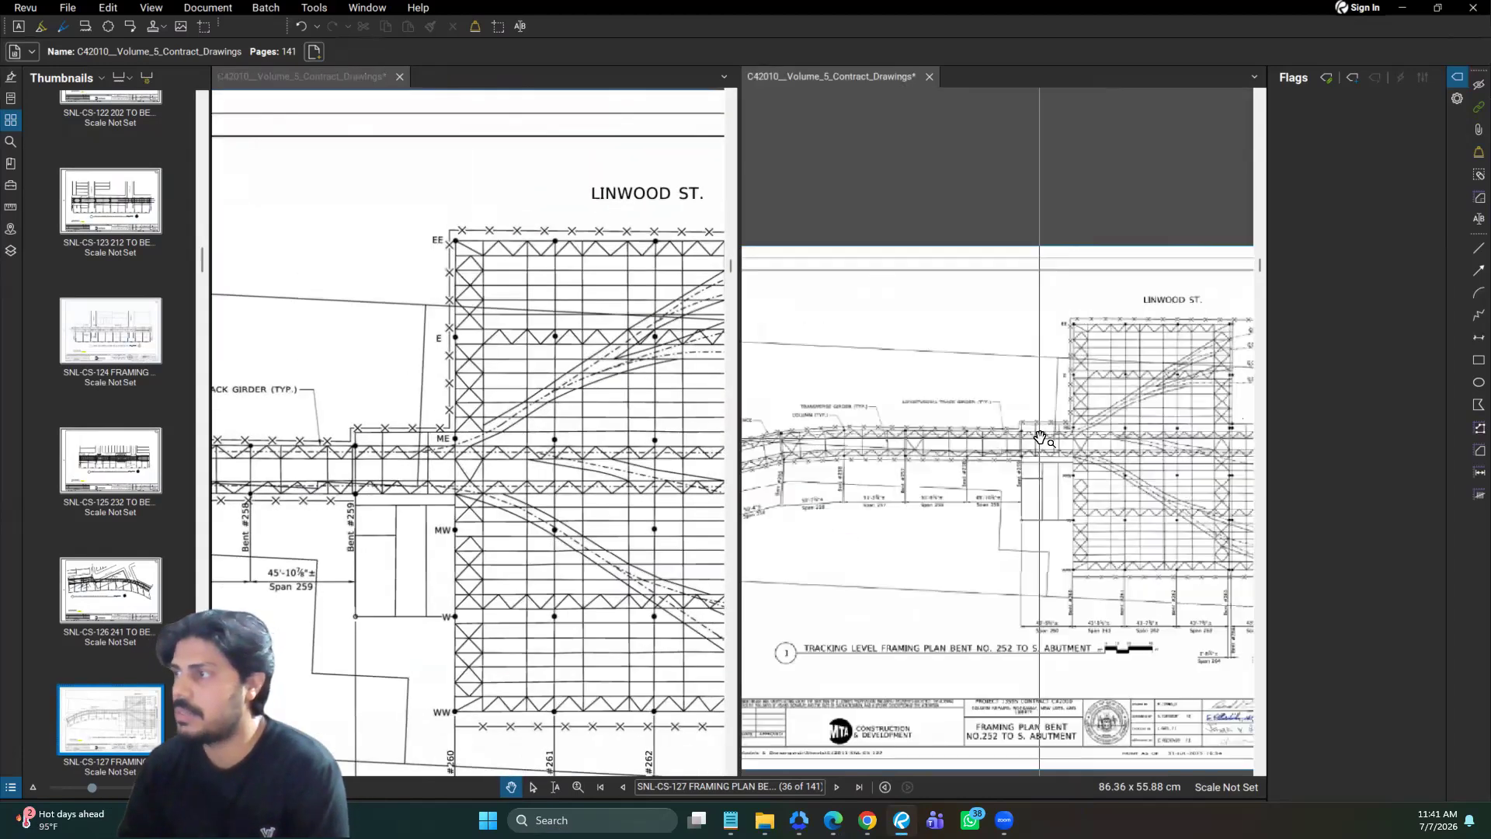
{"action": "key", "text": "Page_Up"}
{"action": "key", "text": "Page_Up"}
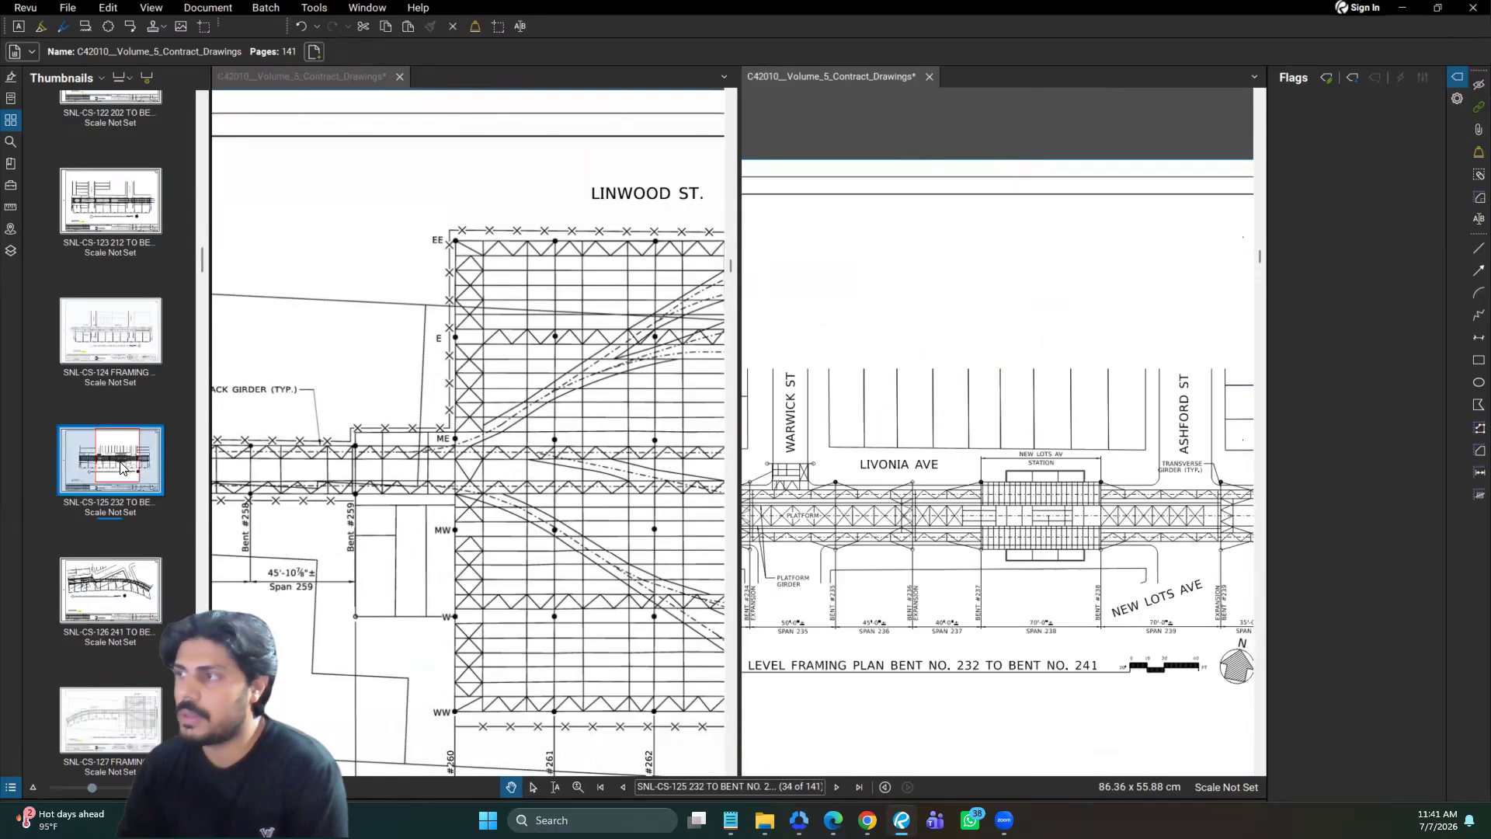
{"action": "left_click_drag", "start_coordinate": [1068, 457], "coordinate": [1057, 415]}
{"action": "left_click", "coordinate": [489, 363]}
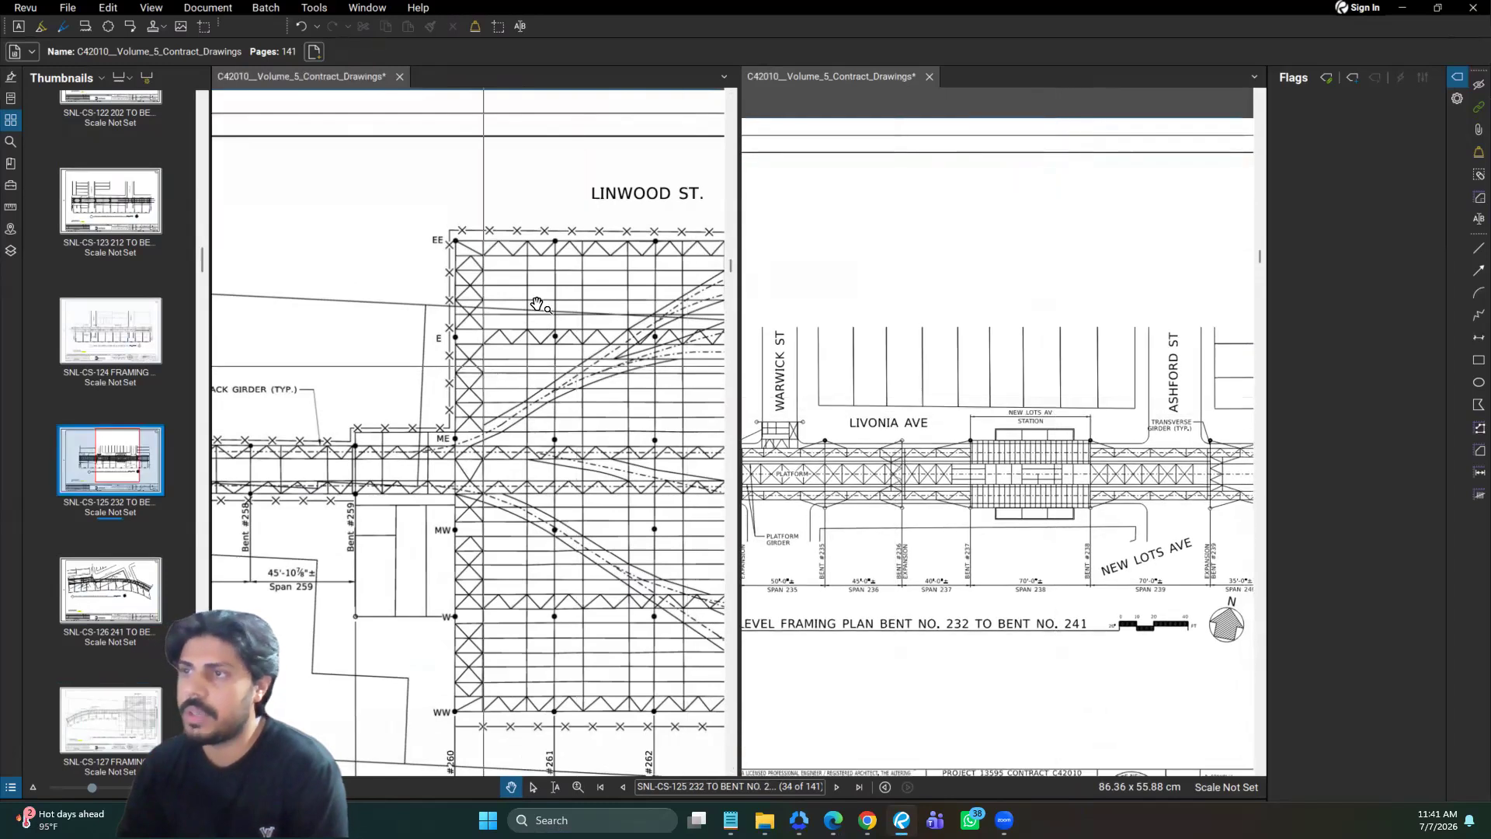
Step: Switch to File Explorer, open PW 4931 mark up struct from the Download folder, and inspect its throttling chamber details up close
{"action": "key", "text": "alt+Tab"}
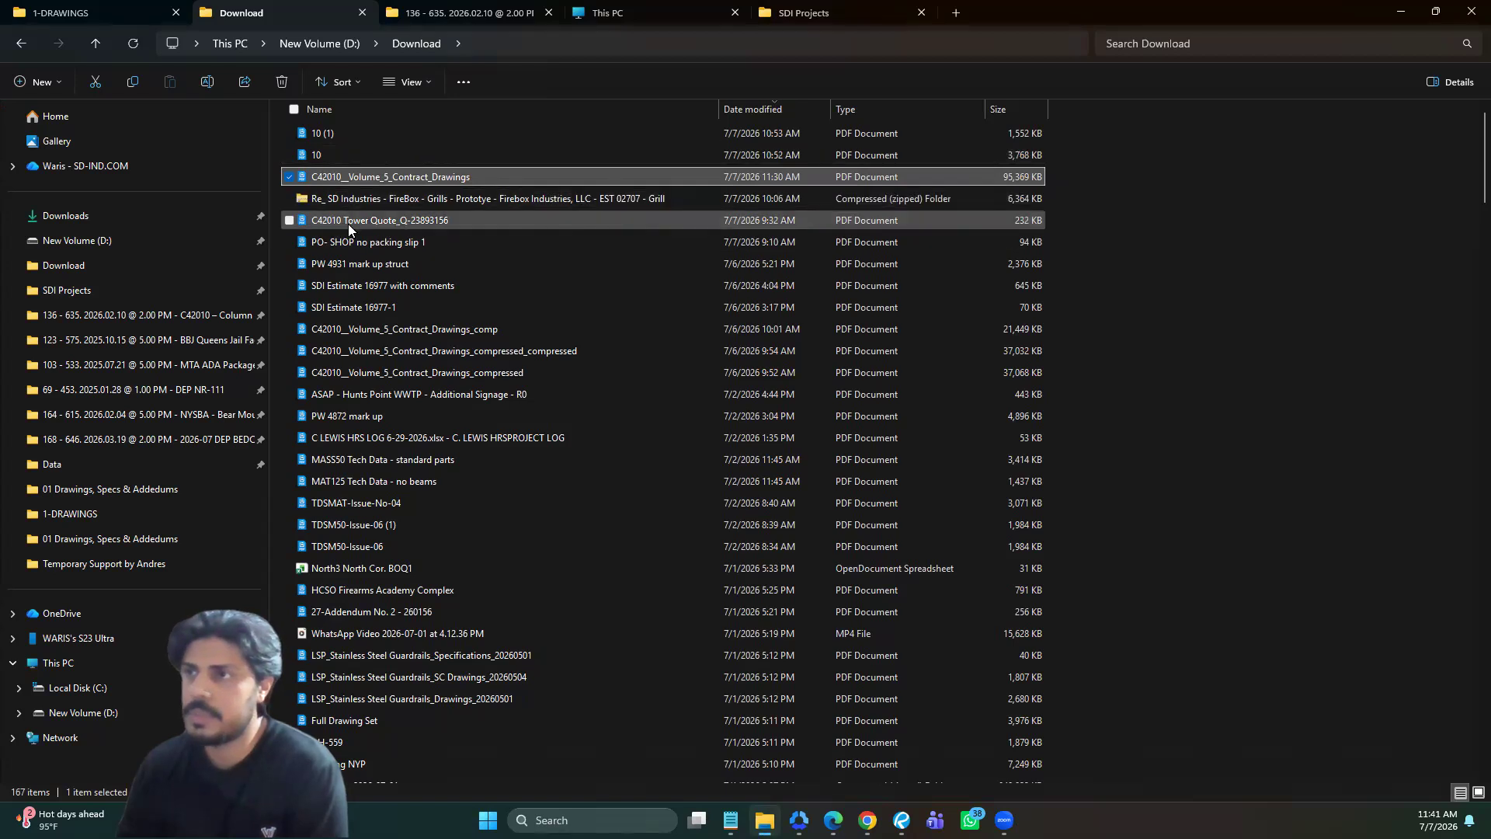
{"action": "left_click", "coordinate": [352, 264]}
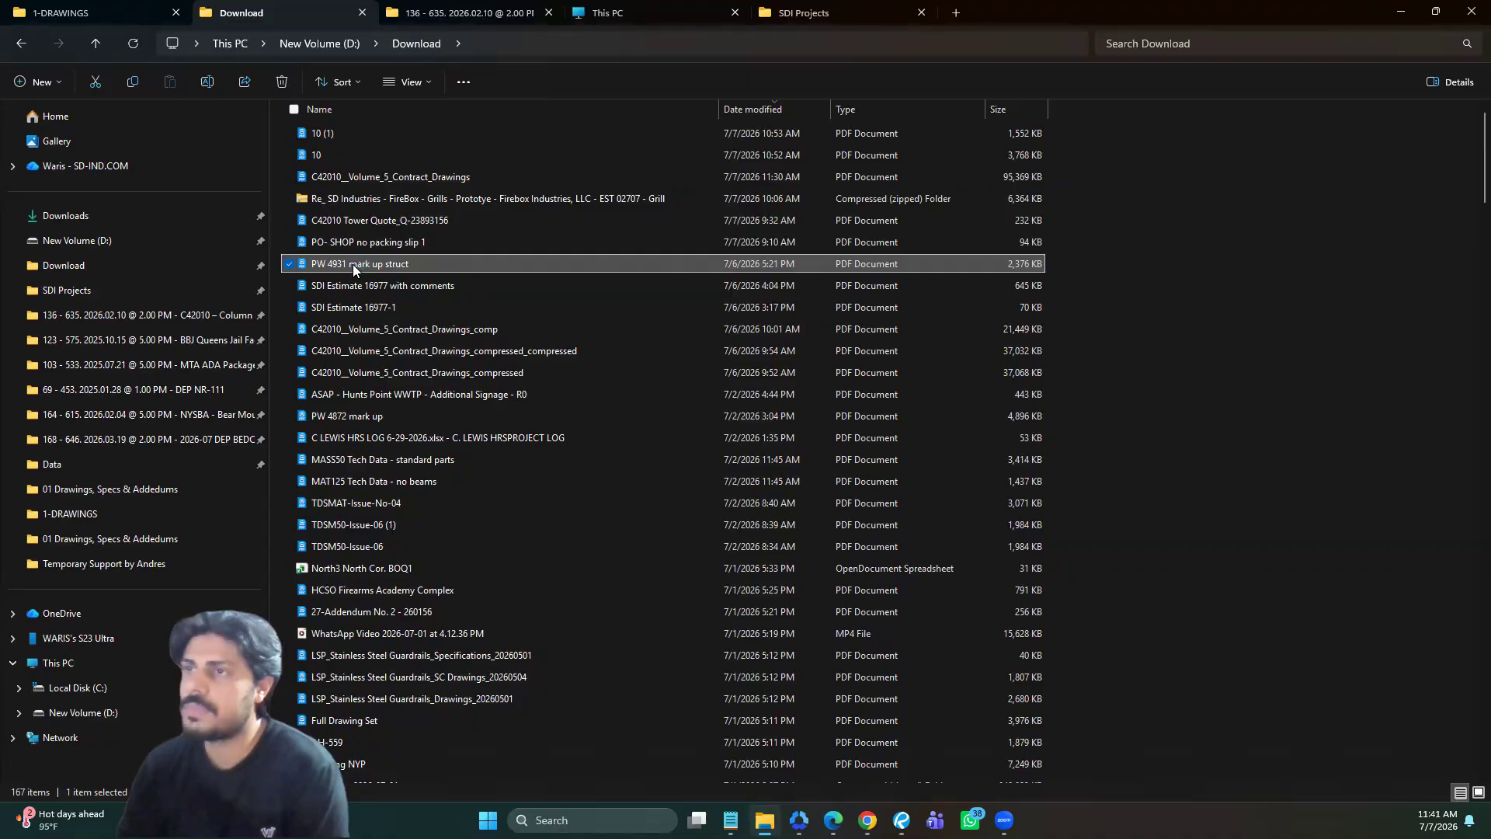
{"action": "double_click", "coordinate": [352, 264]}
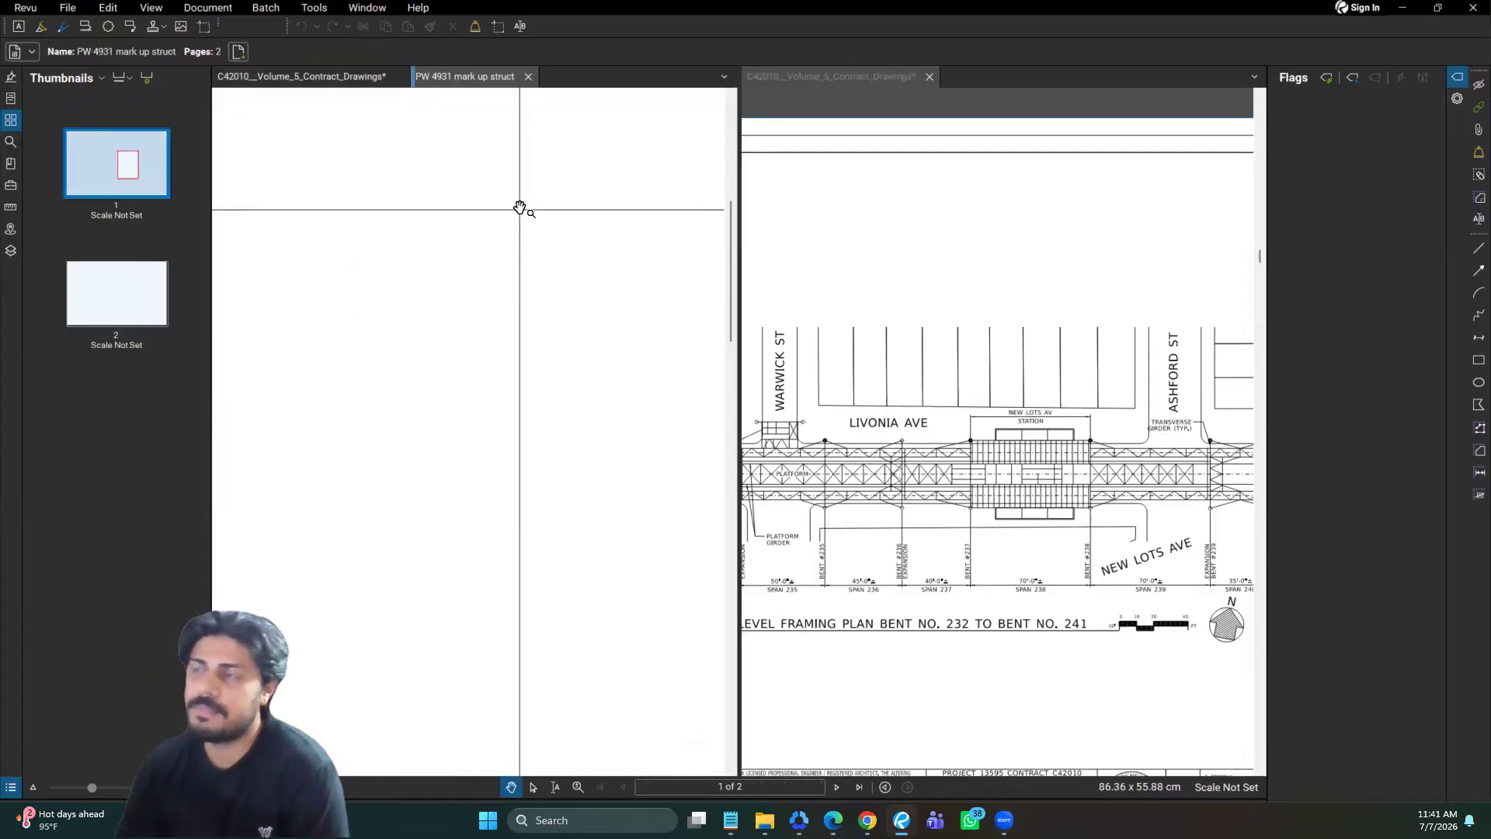
{"action": "scroll", "coordinate": [519, 211], "scroll_direction": "down", "scroll_amount": 3}
{"action": "scroll", "coordinate": [516, 218], "scroll_direction": "up", "scroll_amount": 2}
{"action": "left_click_drag", "start_coordinate": [512, 225], "coordinate": [519, 372]}
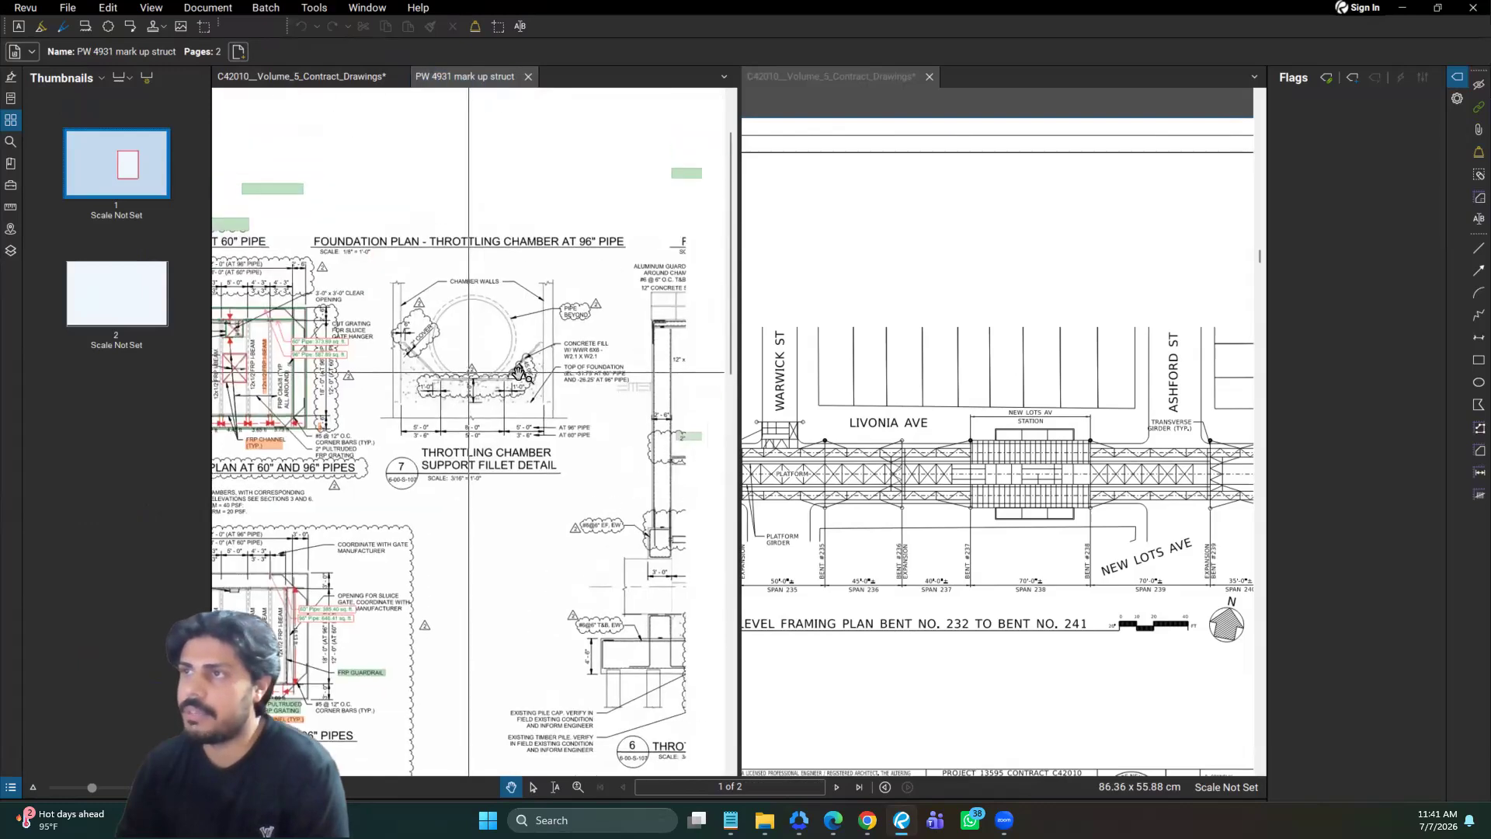
{"action": "scroll", "coordinate": [575, 237], "scroll_direction": "up", "scroll_amount": 2}
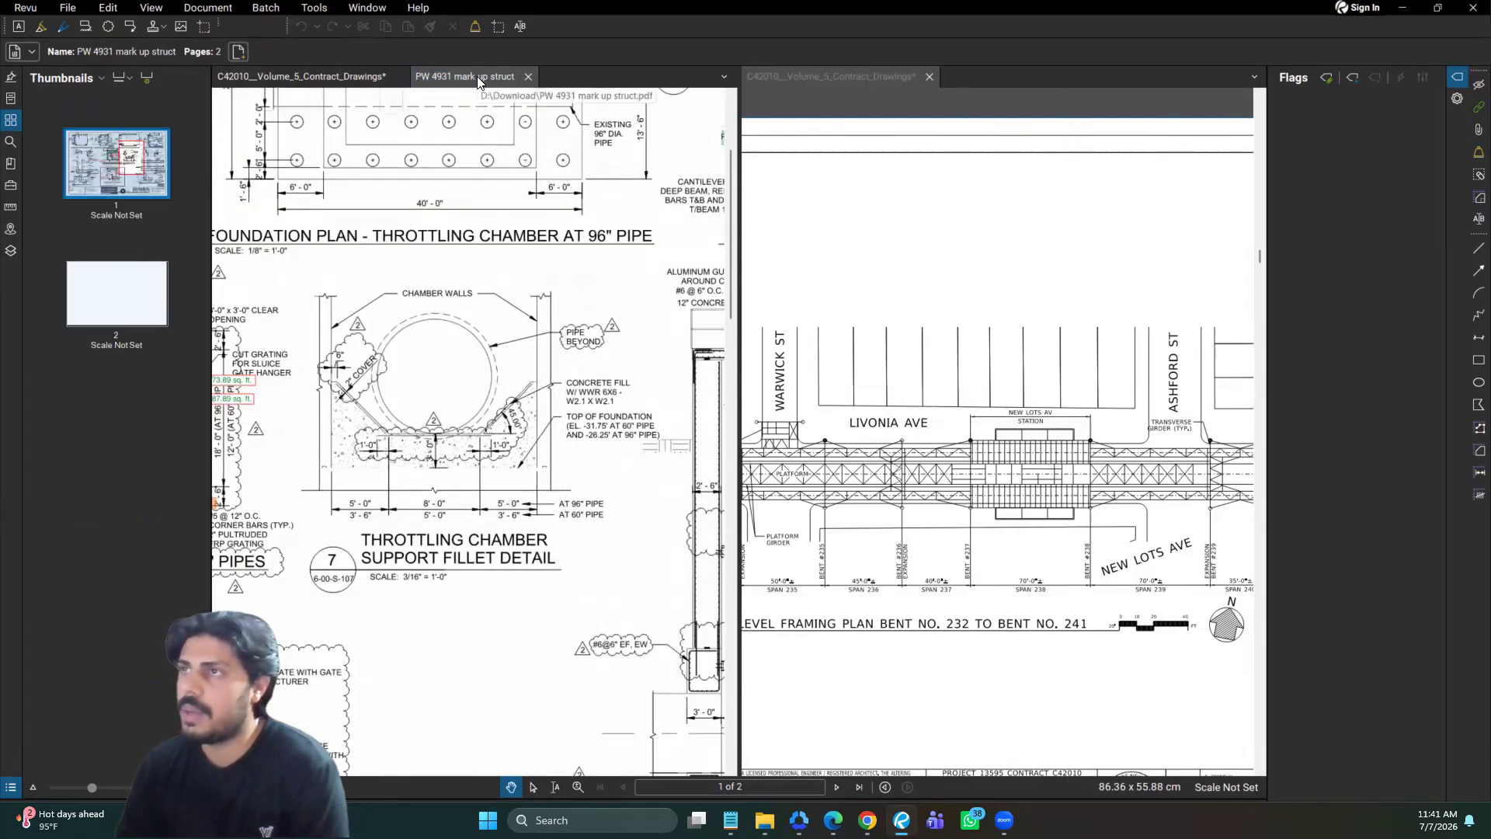
Step: Move PW 4931 mark up struct into the second pane and split it off below as a third pane
{"action": "left_click_drag", "start_coordinate": [464, 76], "coordinate": [974, 78]}
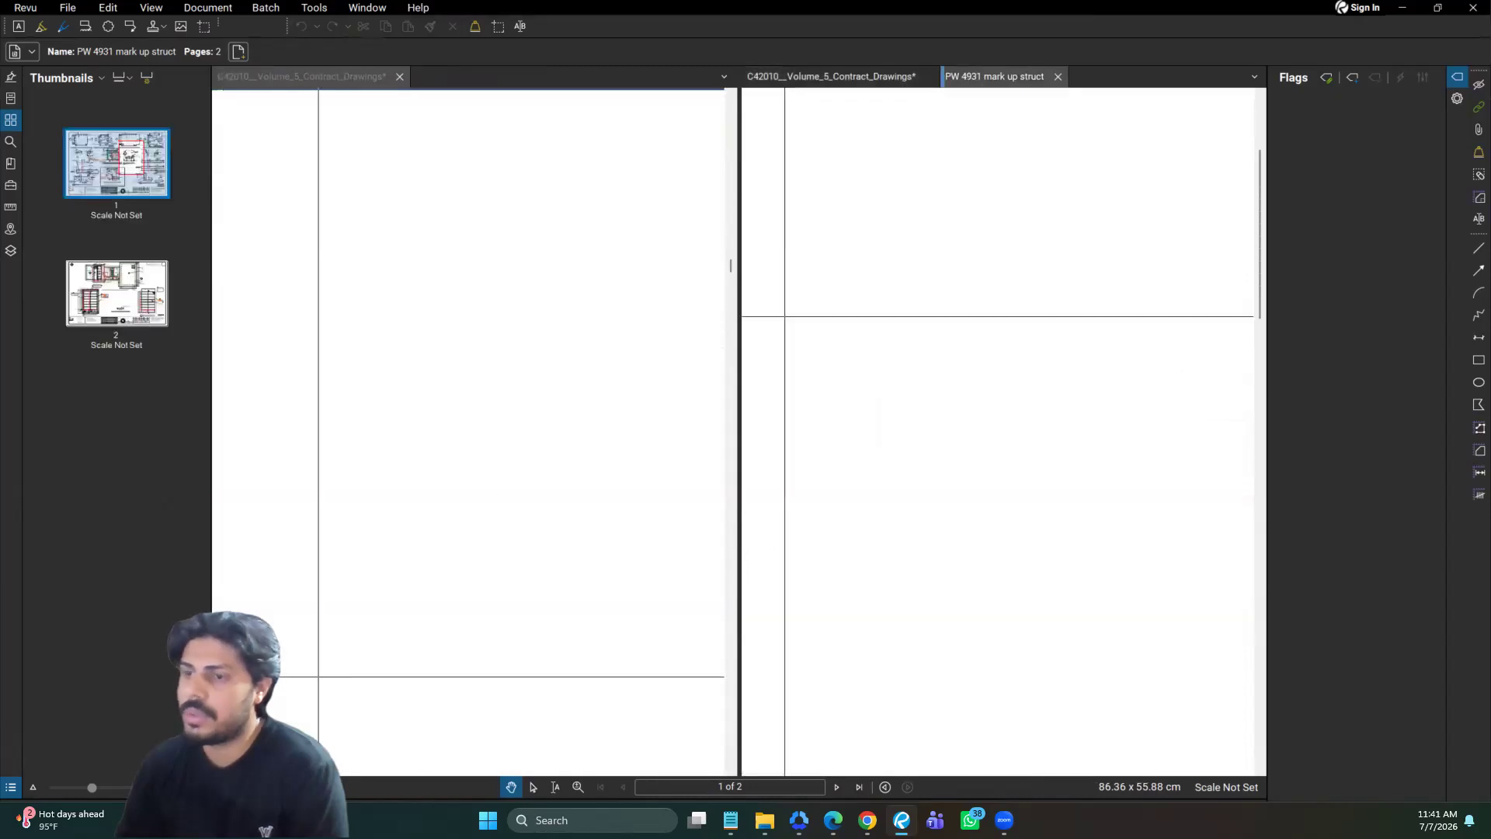
{"action": "mouse_move", "coordinate": [994, 76]}
{"action": "left_mouse_down"}
{"action": "mouse_move", "coordinate": [1082, 120]}
{"action": "mouse_move", "coordinate": [994, 77]}
{"action": "mouse_move", "coordinate": [882, 439]}
{"action": "left_mouse_up"}
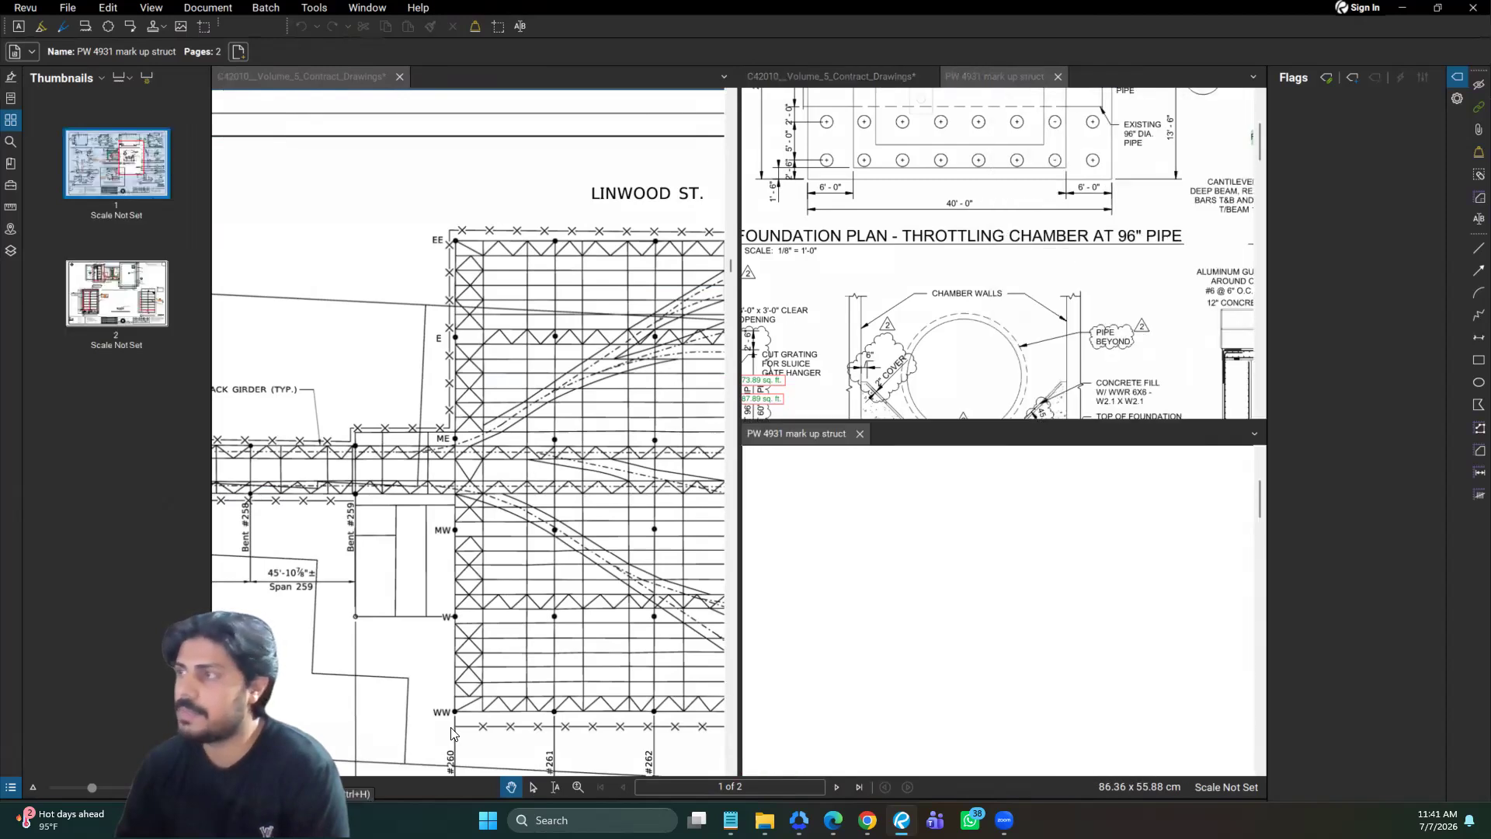
Step: Close both PW 4931 mark up struct views and the duplicate contract drawings view to return to a single pane
{"action": "left_click", "coordinate": [860, 433]}
{"action": "left_click", "coordinate": [1058, 76]}
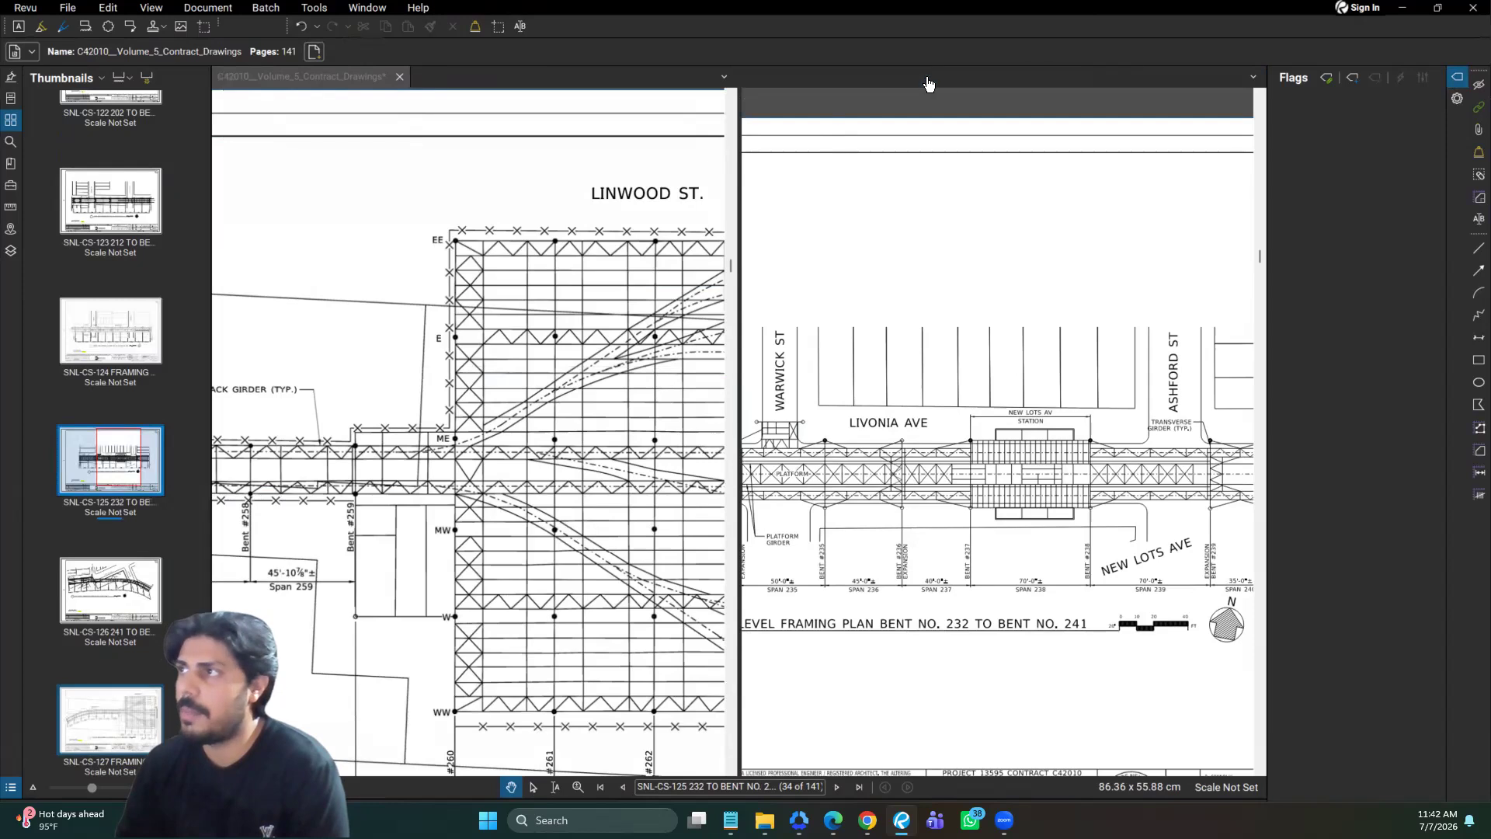
{"action": "left_click", "coordinate": [929, 76]}
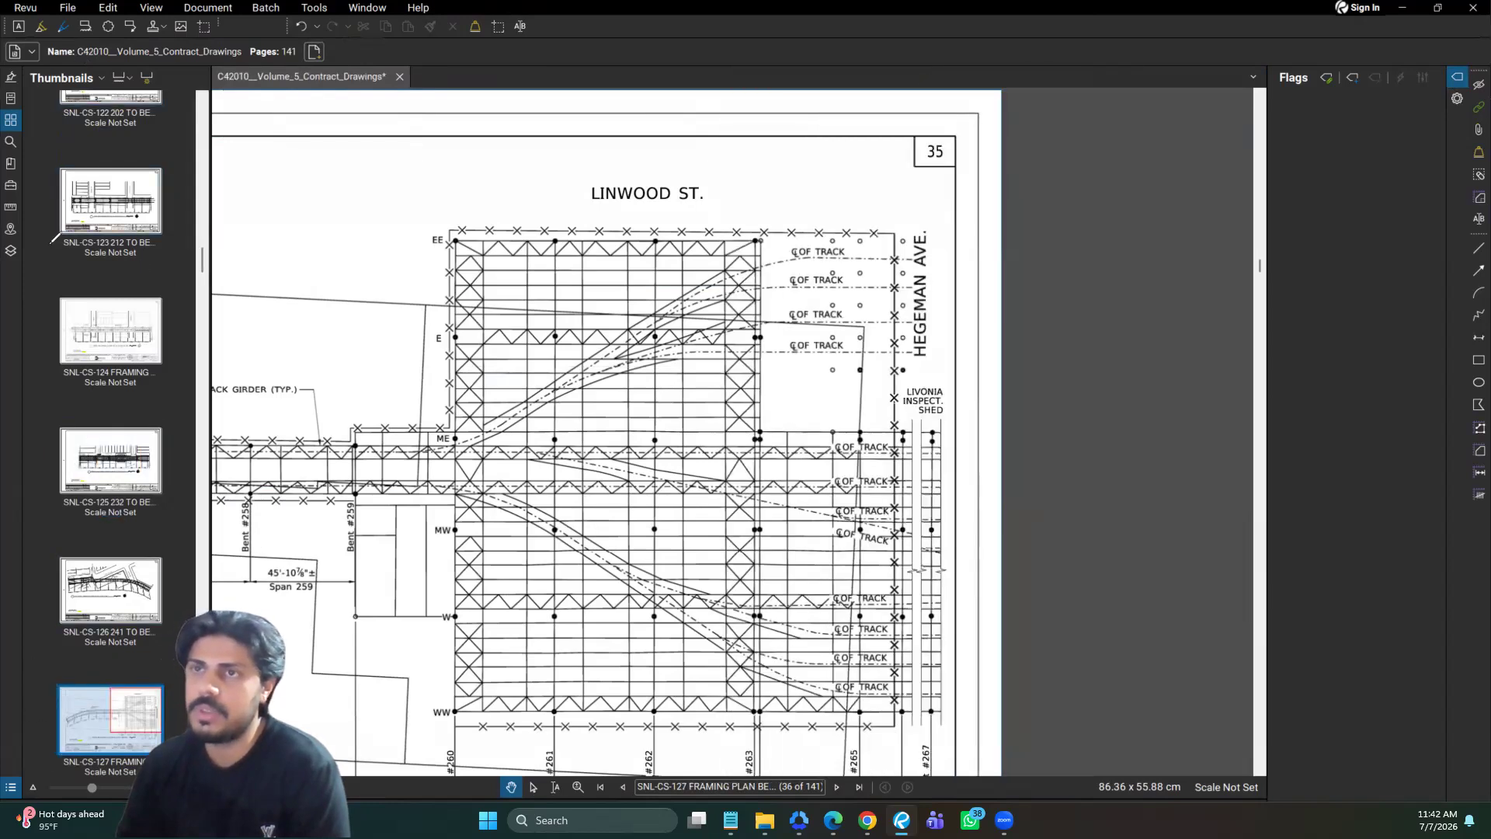
Step: Show the Search panel and look through its attachment options without changing where it is docked
{"action": "left_click_drag", "start_coordinate": [34, 98], "coordinate": [43, 304]}
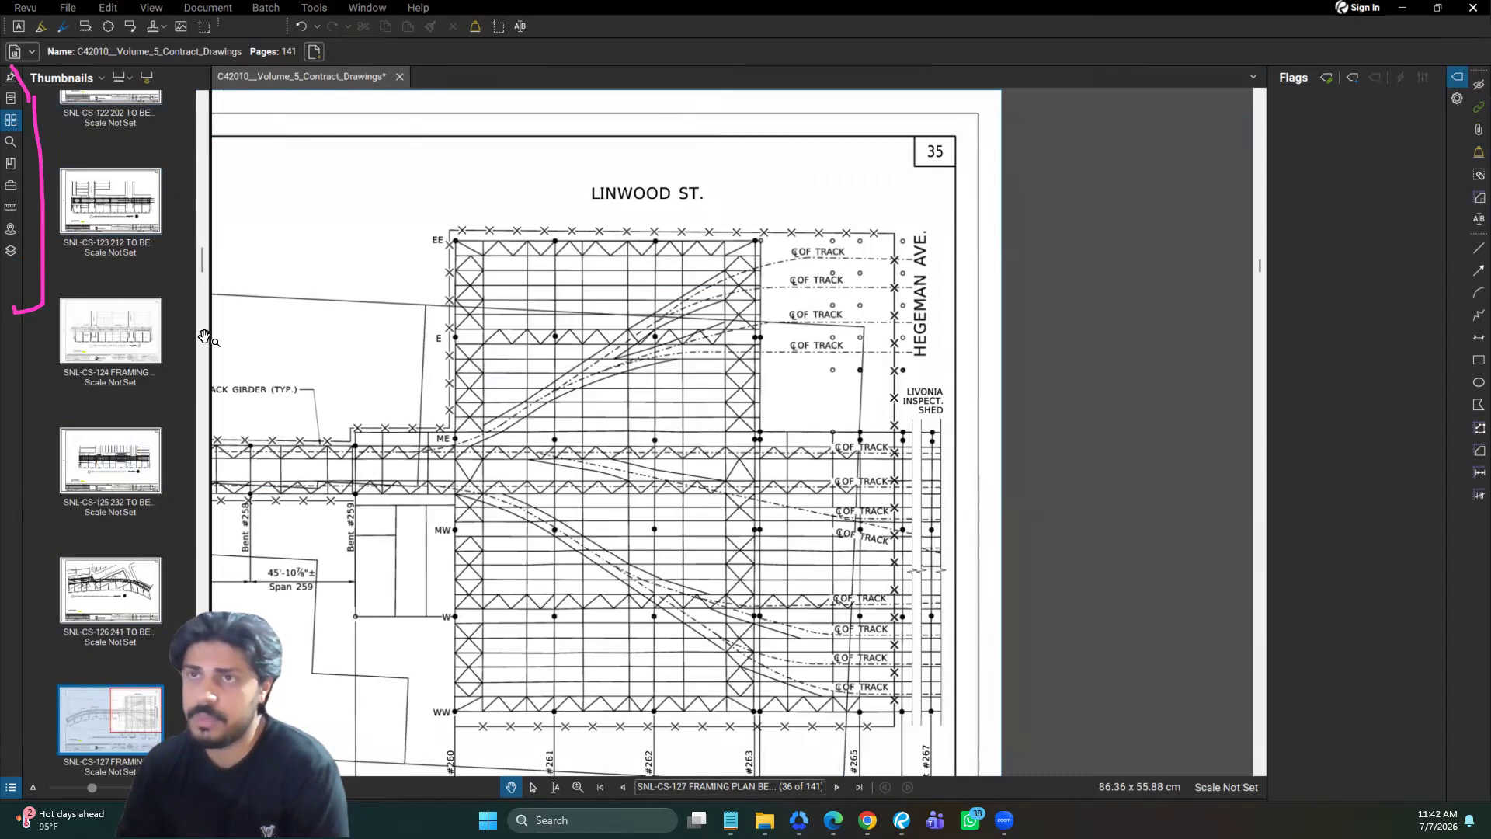
{"action": "left_click", "coordinate": [11, 141]}
{"action": "right_click", "coordinate": [18, 143]}
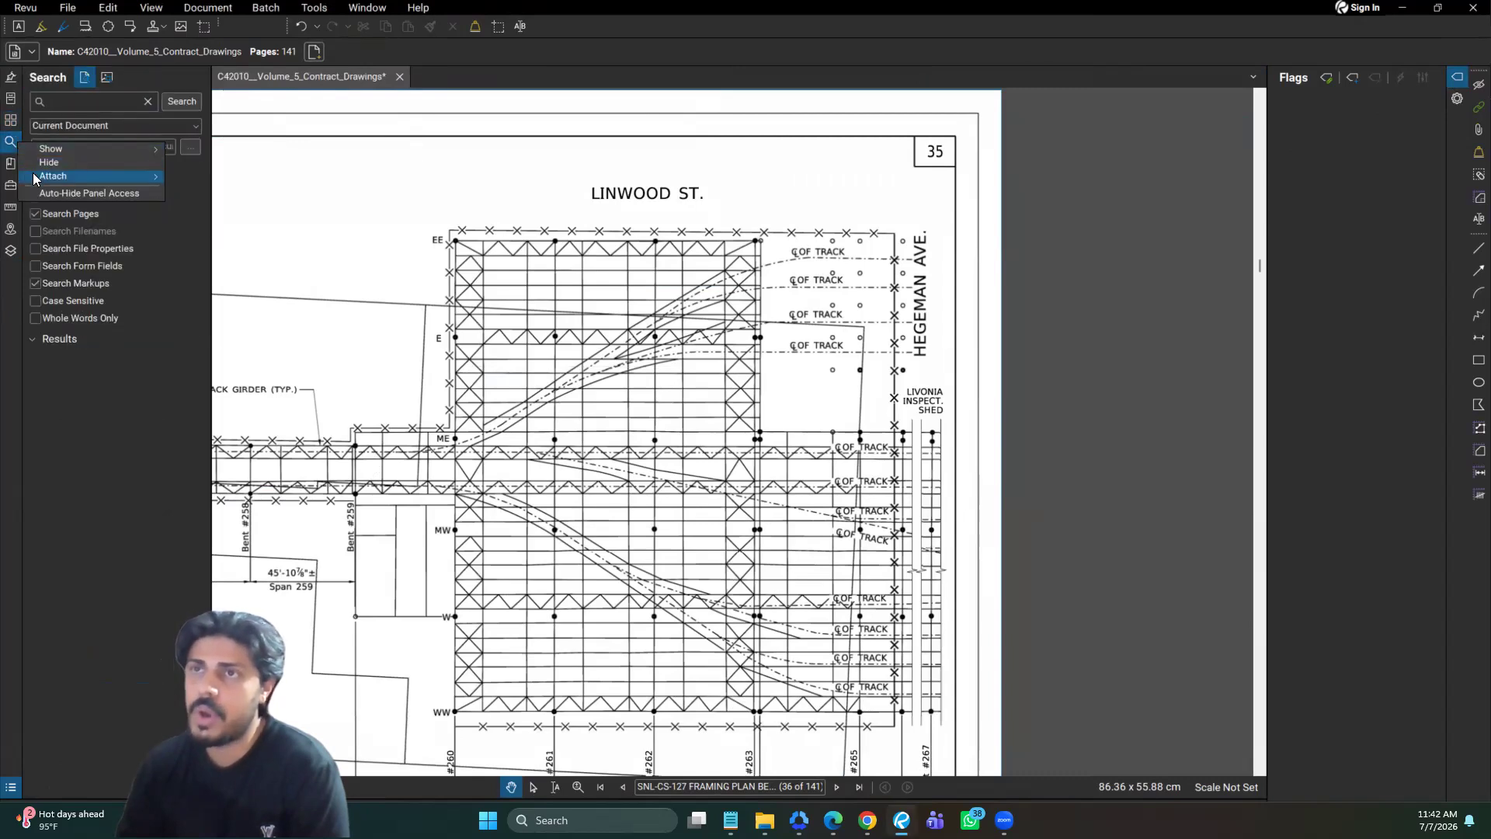
{"action": "mouse_move", "coordinate": [146, 185]}
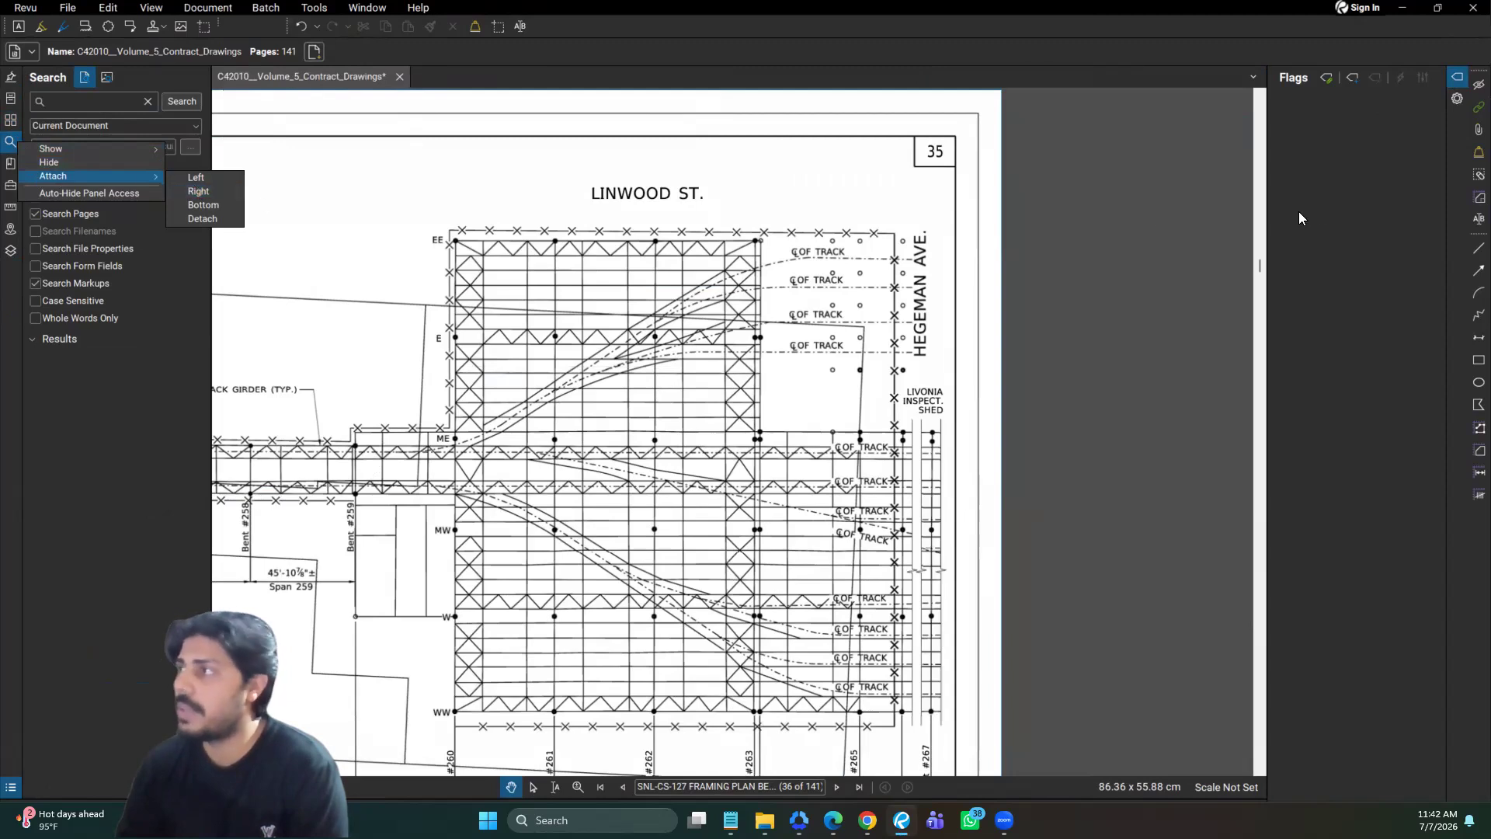
{"action": "left_click", "coordinate": [265, 132]}
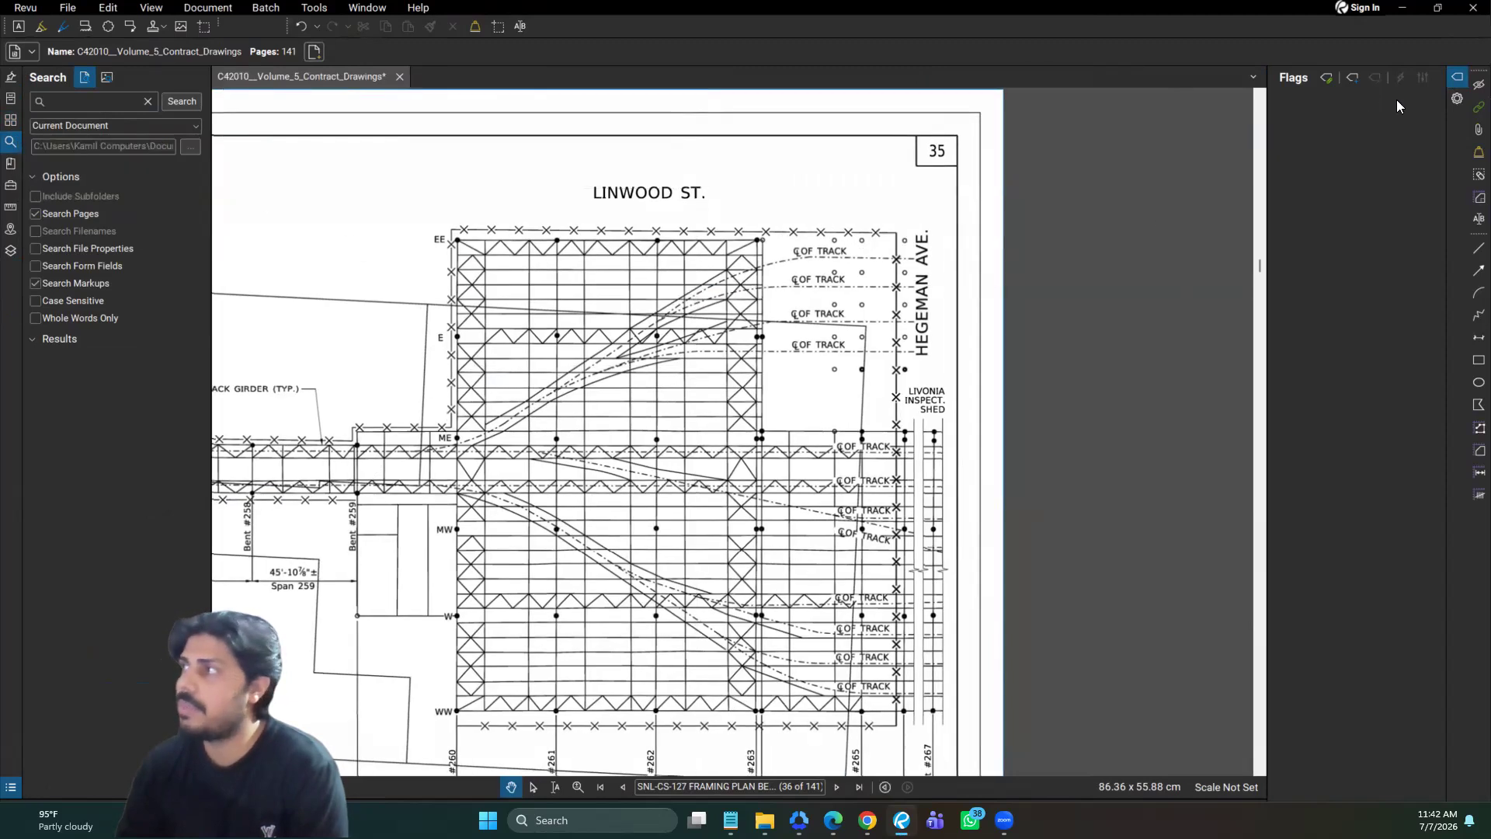
Step: Attach the Flags panel to the left side, move it back to the right side, and show it there
{"action": "right_click", "coordinate": [1463, 83]}
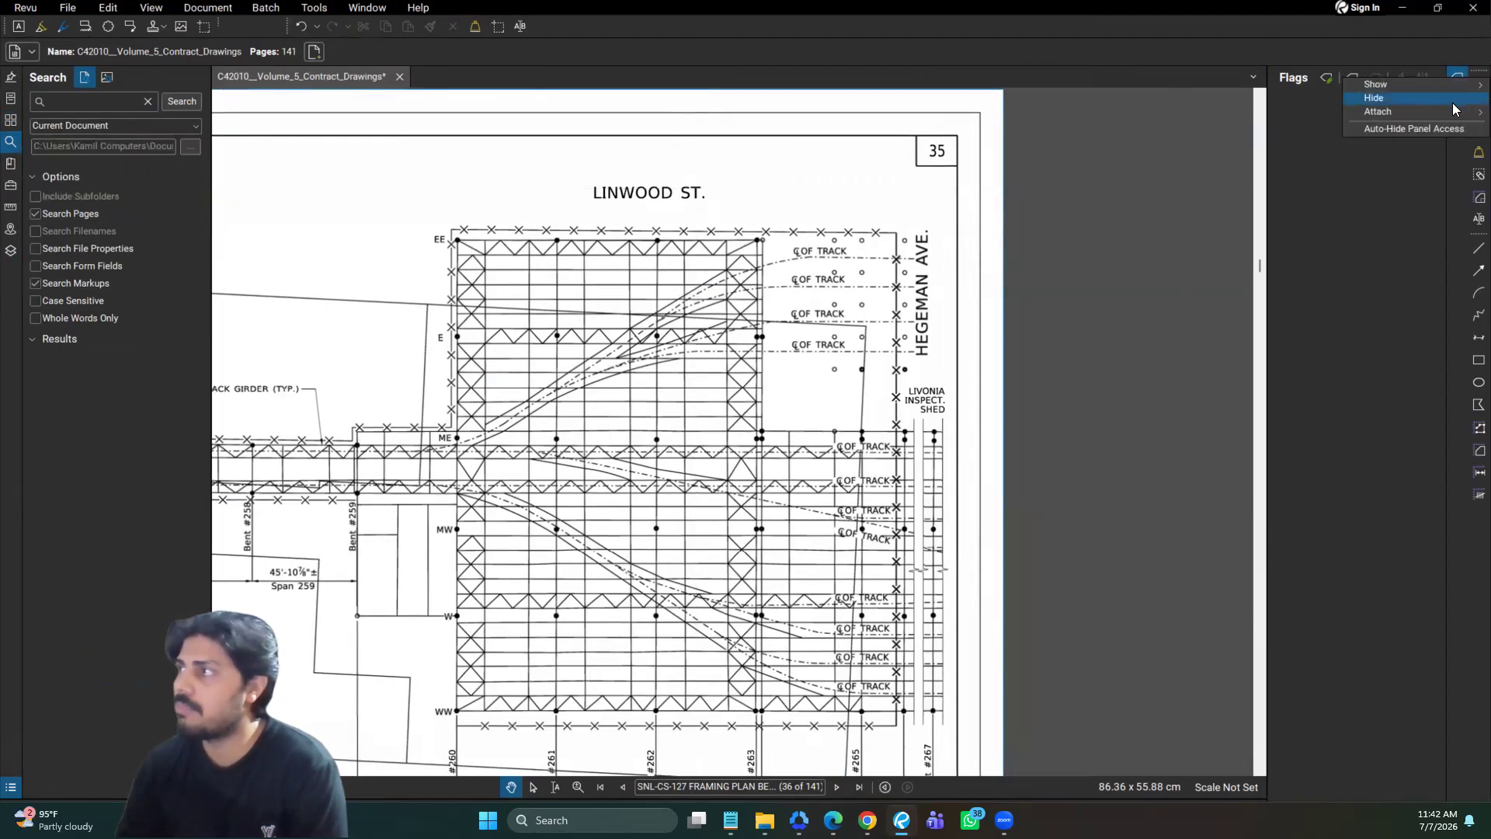
{"action": "mouse_move", "coordinate": [1452, 111]}
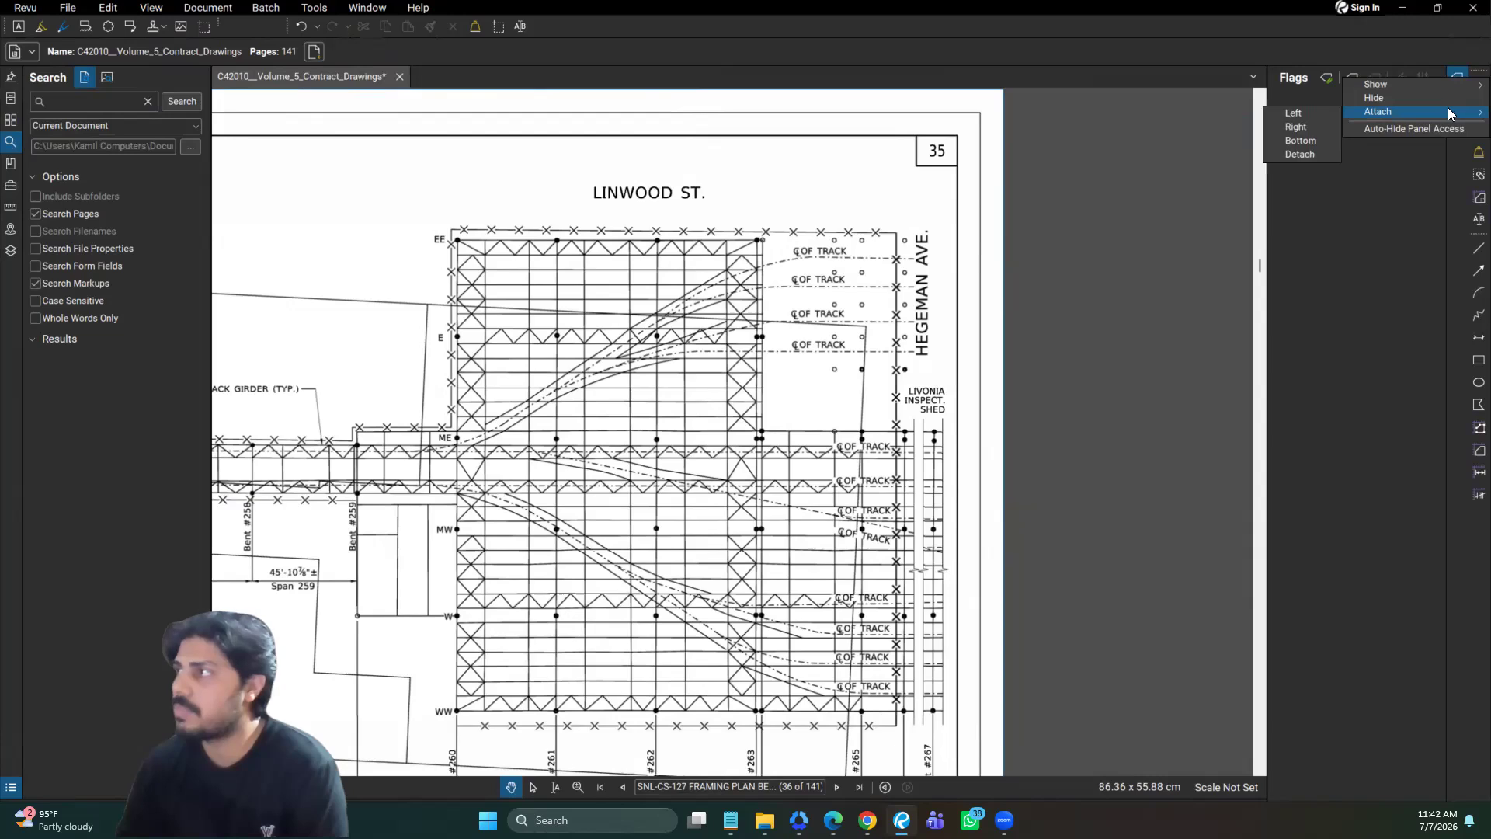
{"action": "left_click", "coordinate": [1304, 118]}
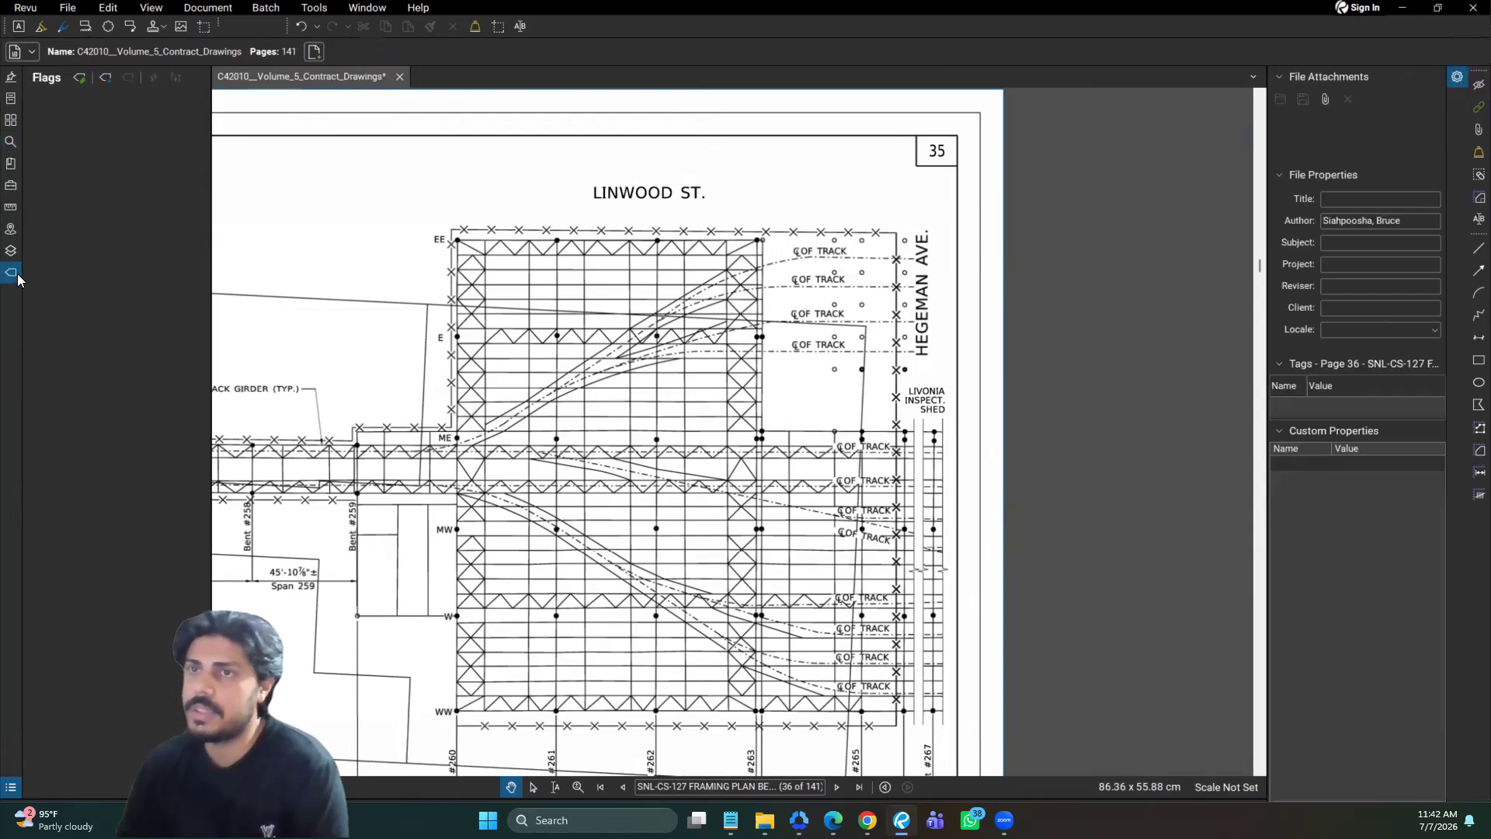
{"action": "right_click", "coordinate": [10, 276]}
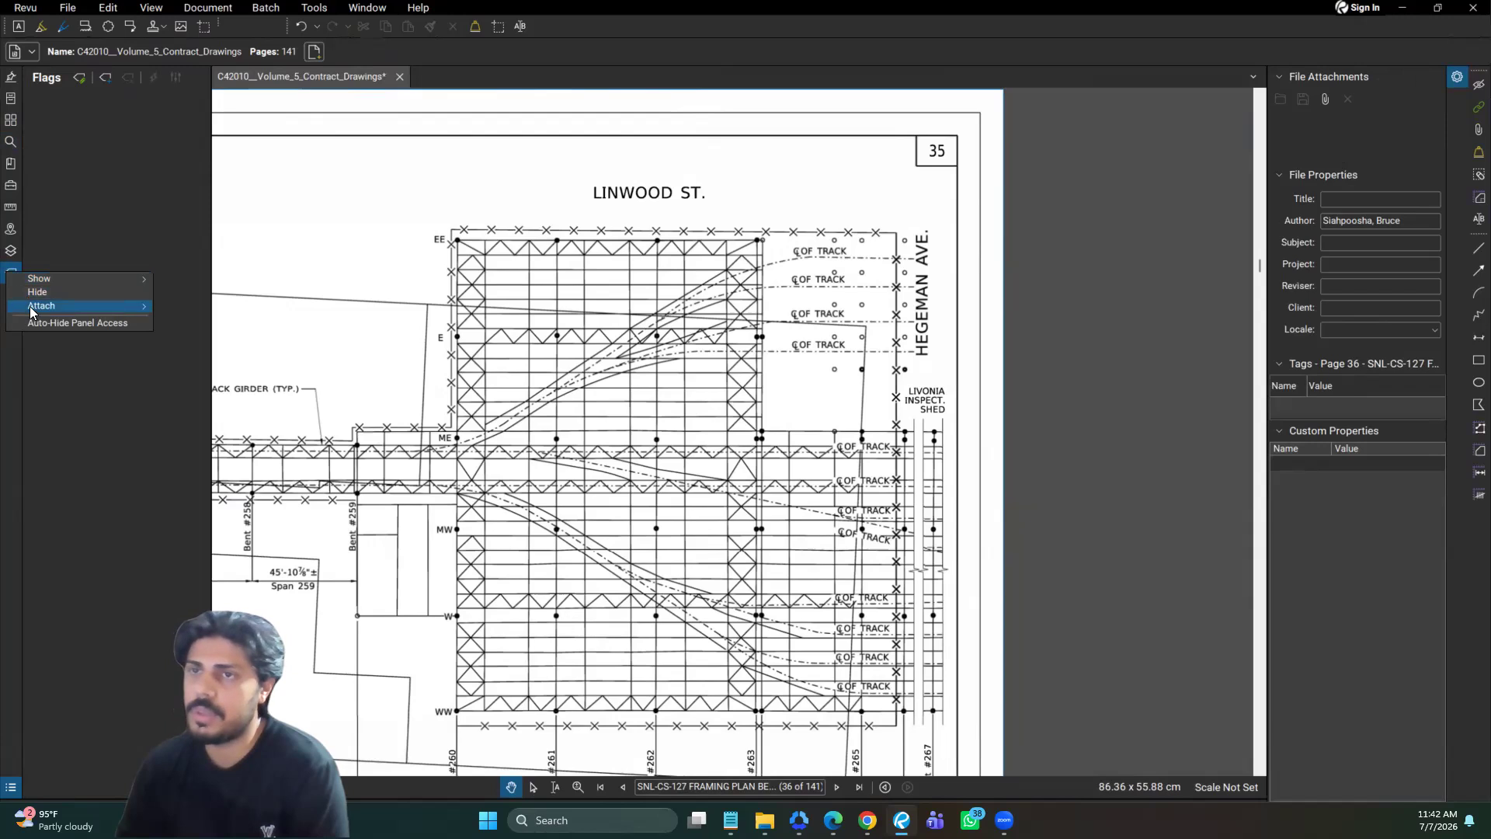
{"action": "mouse_move", "coordinate": [31, 312]}
{"action": "left_click", "coordinate": [186, 321]}
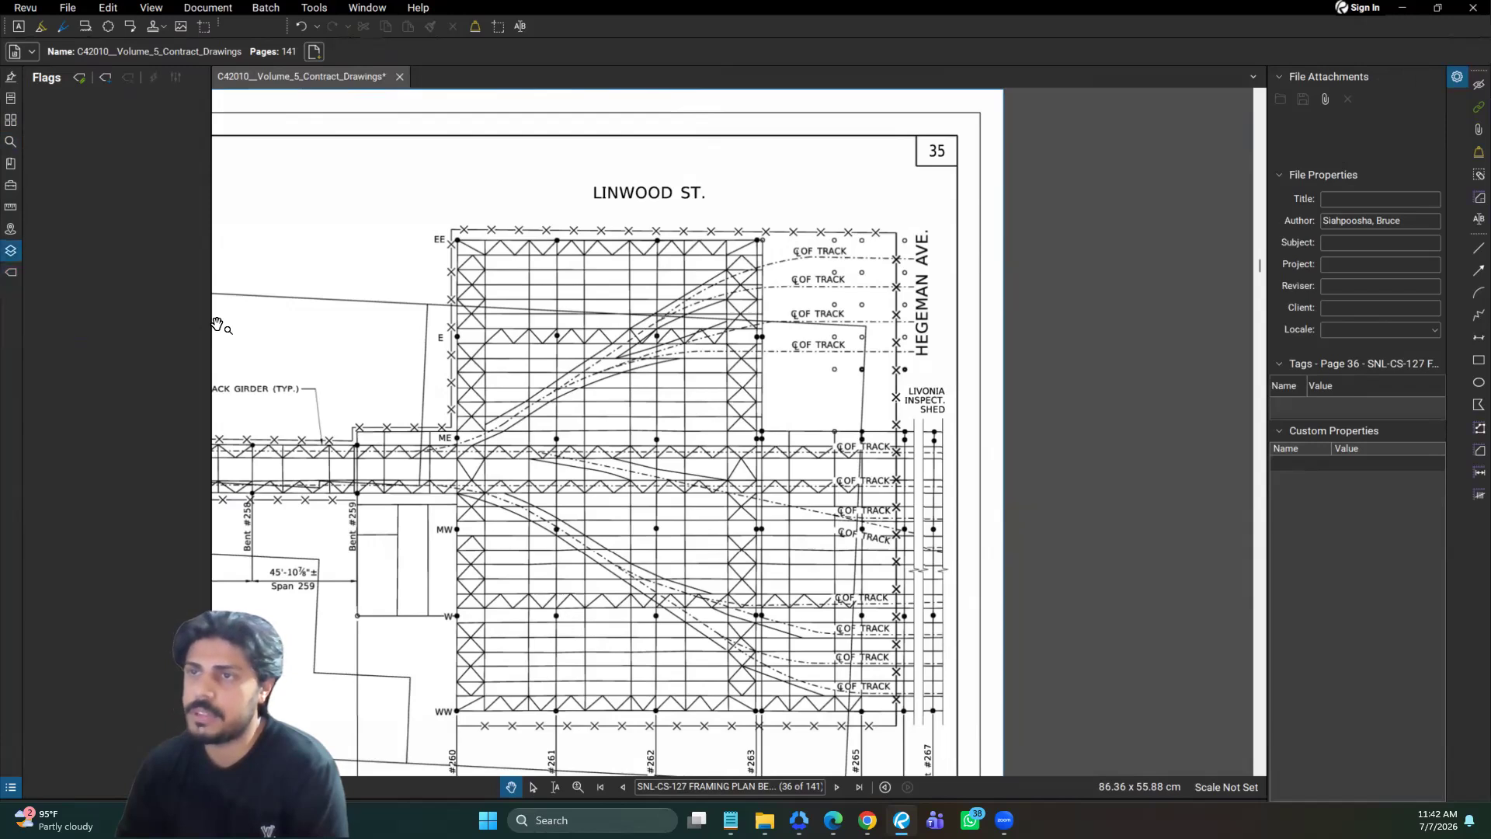
{"action": "left_click", "coordinate": [1450, 103]}
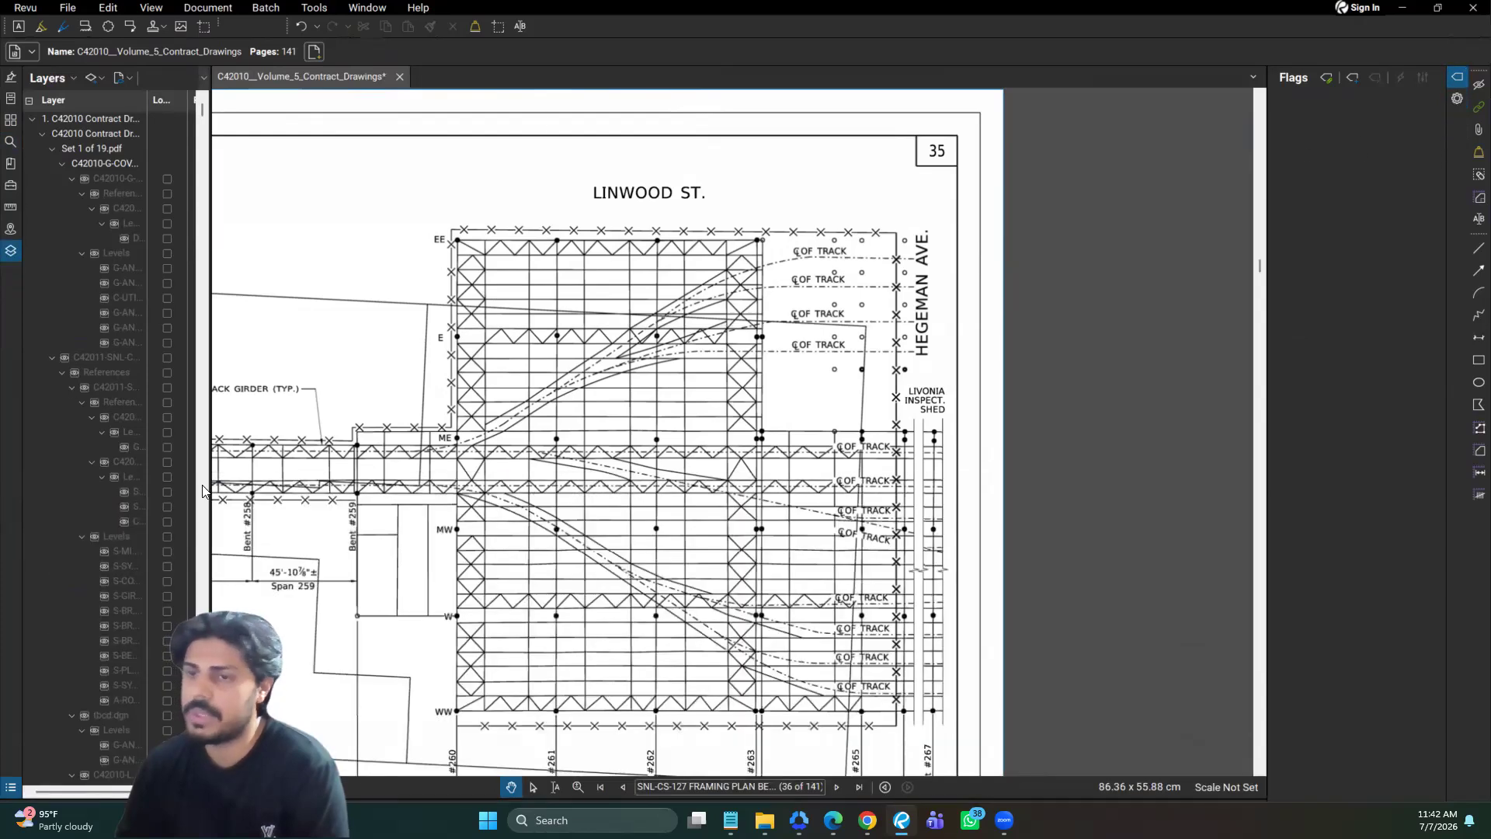
Step: Show the page thumbnails, switch back to the Search panel, and look over the SNL-CS-127 framing plan
{"action": "left_click", "coordinate": [10, 122]}
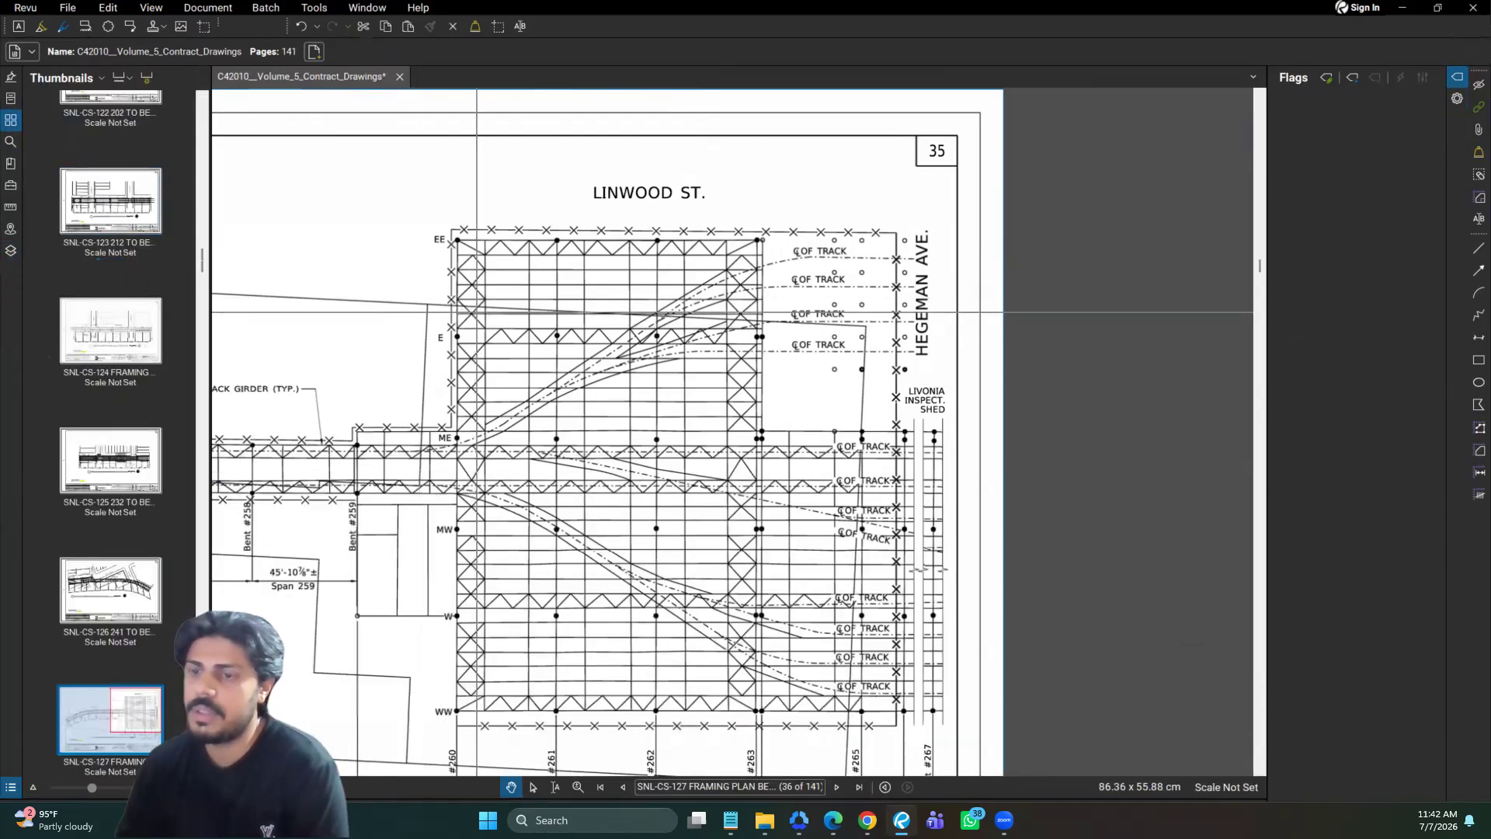
{"action": "left_click", "coordinate": [11, 138]}
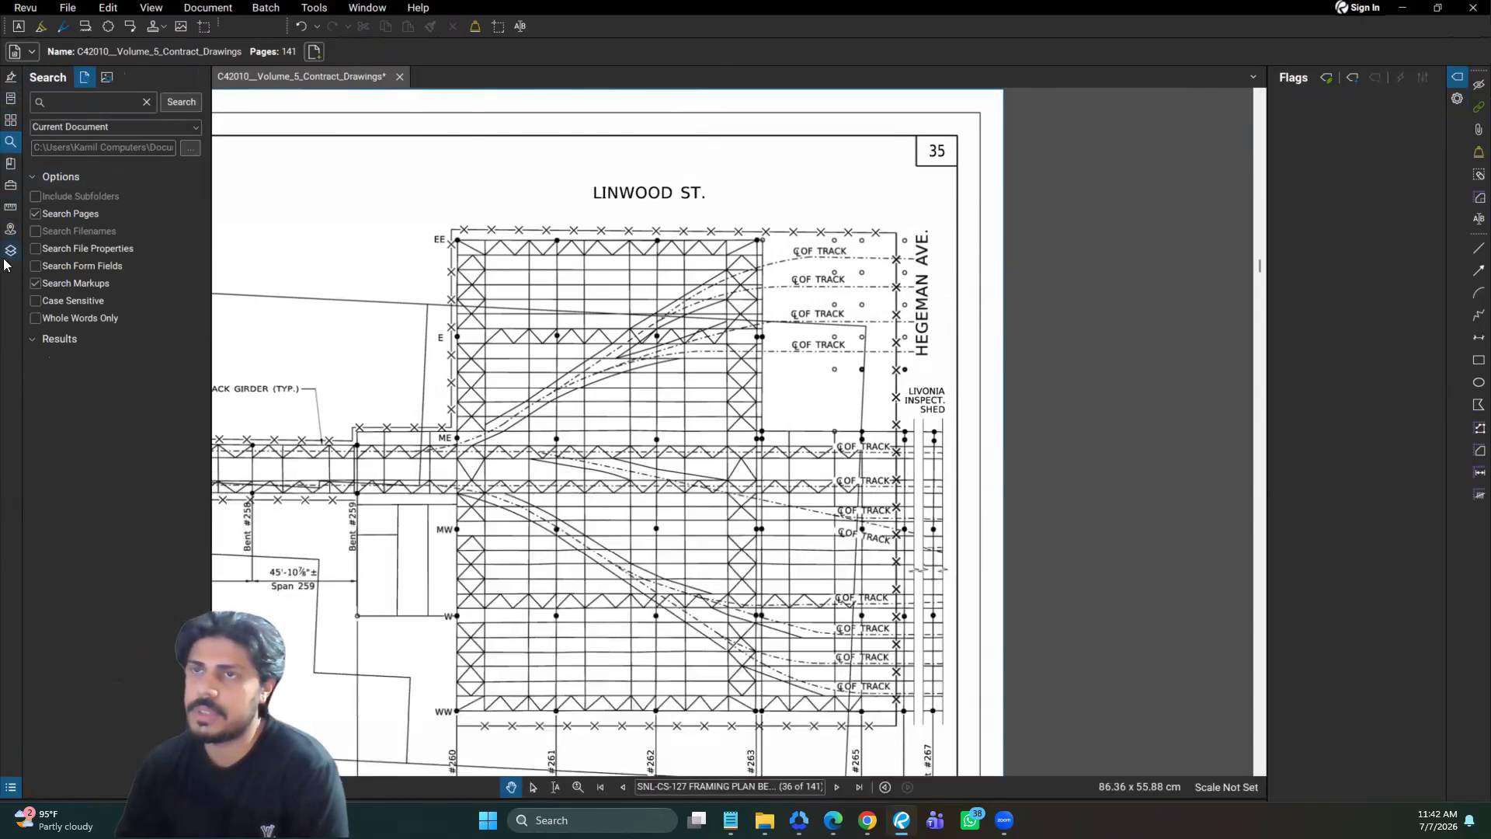
{"action": "scroll", "coordinate": [609, 414], "scroll_direction": "down", "scroll_amount": 3}
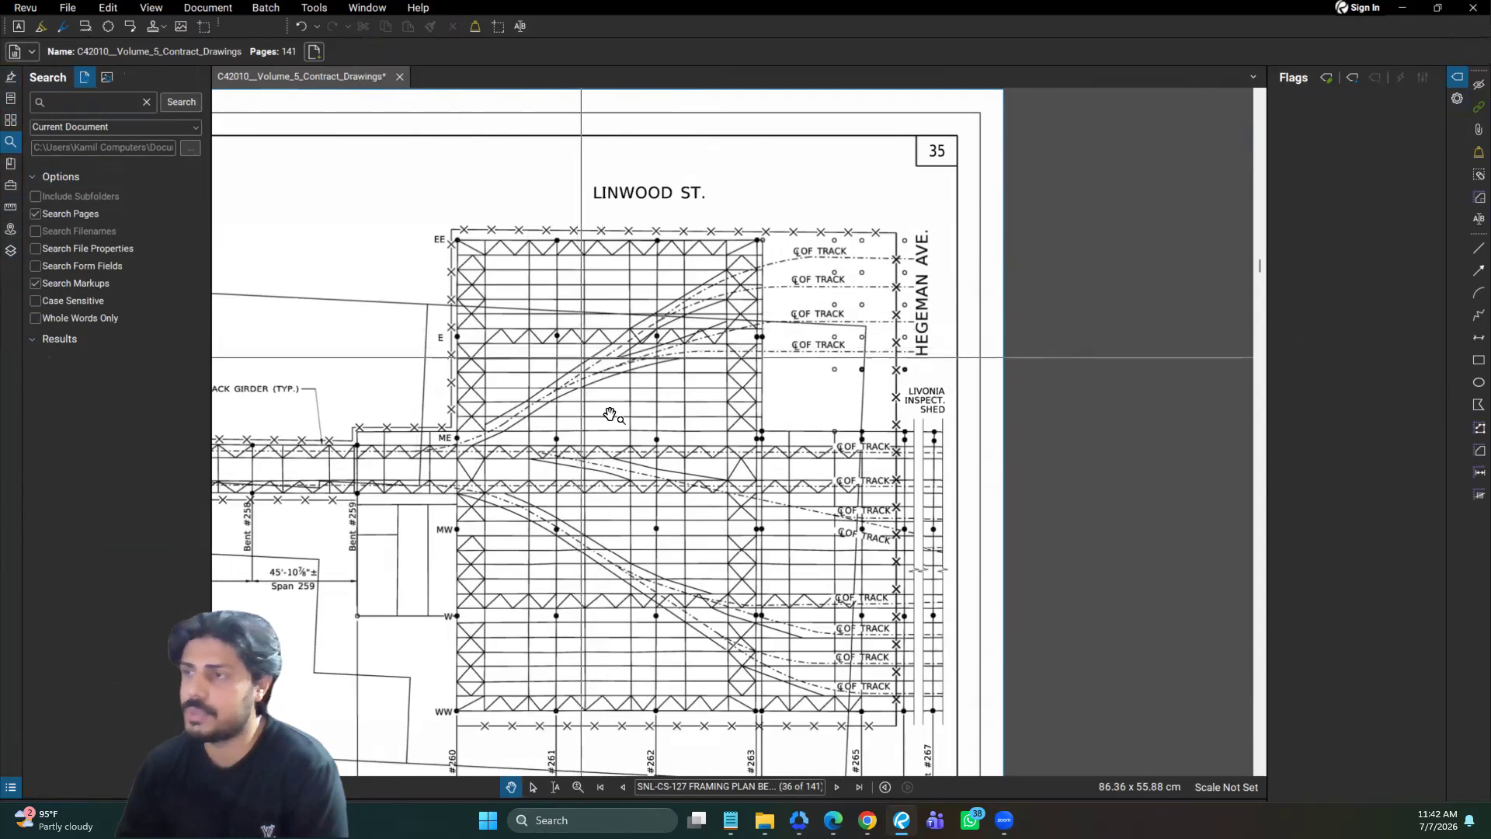
{"action": "scroll", "coordinate": [802, 326], "scroll_direction": "up", "scroll_amount": 4}
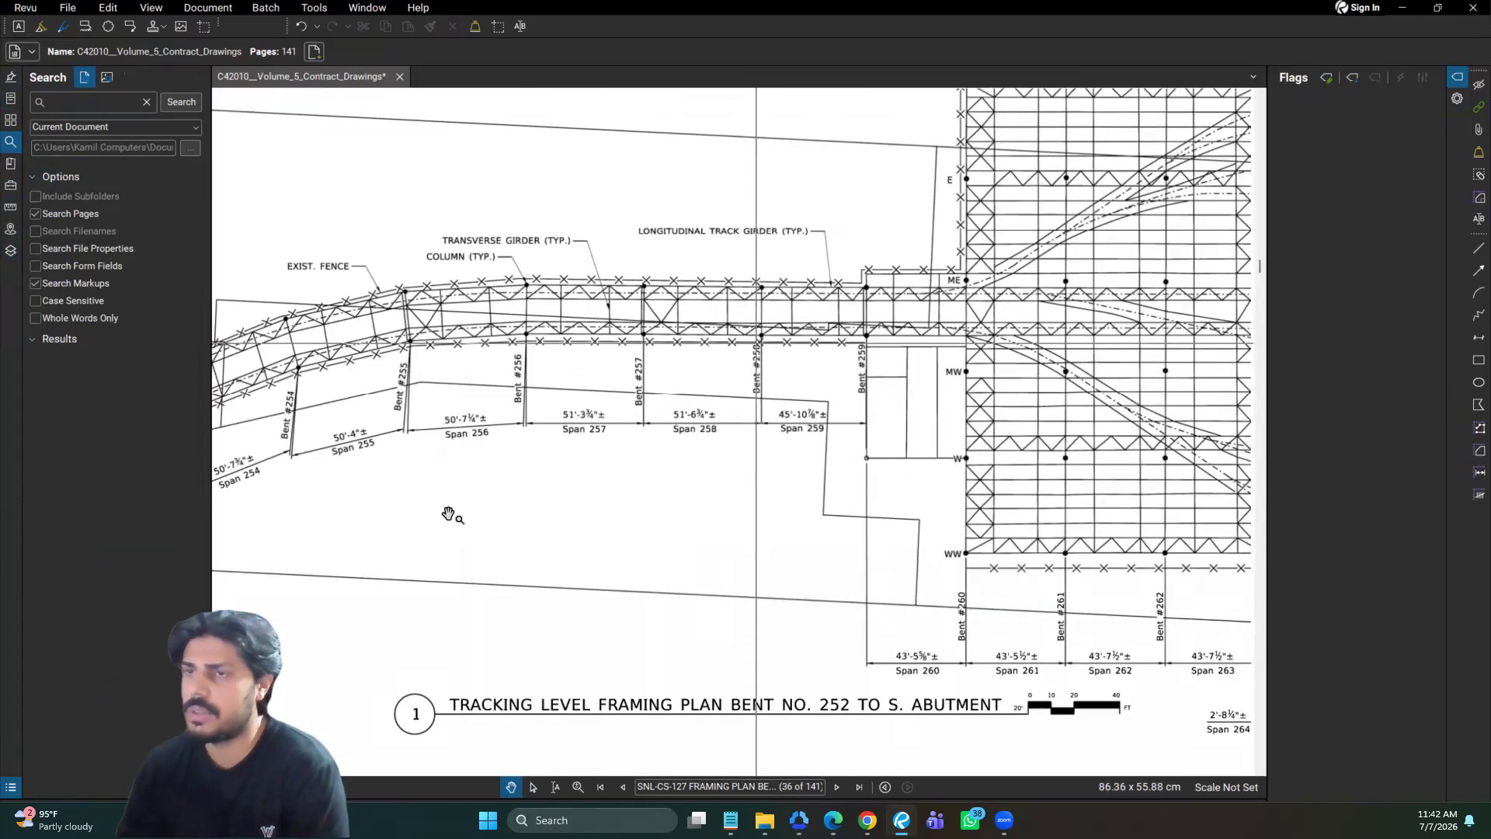
Step: Follow the cross-reference link to sheet SNL-CS-101, and return to sheet SNL-CS-127 through the link in note 12
{"action": "key", "text": "alt+Tab"}
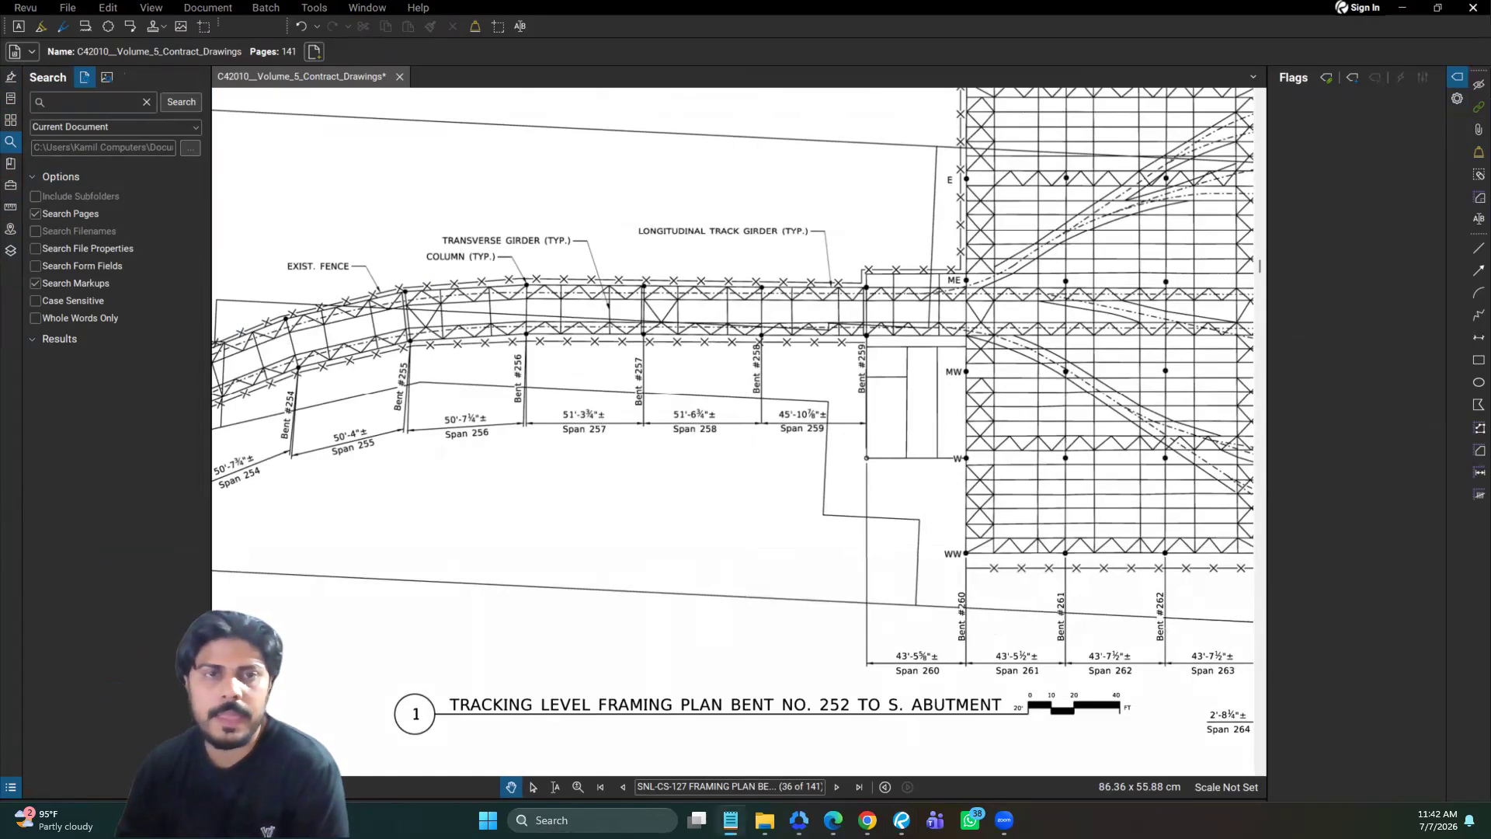
{"action": "scroll", "coordinate": [719, 516], "scroll_direction": "down", "scroll_amount": 5}
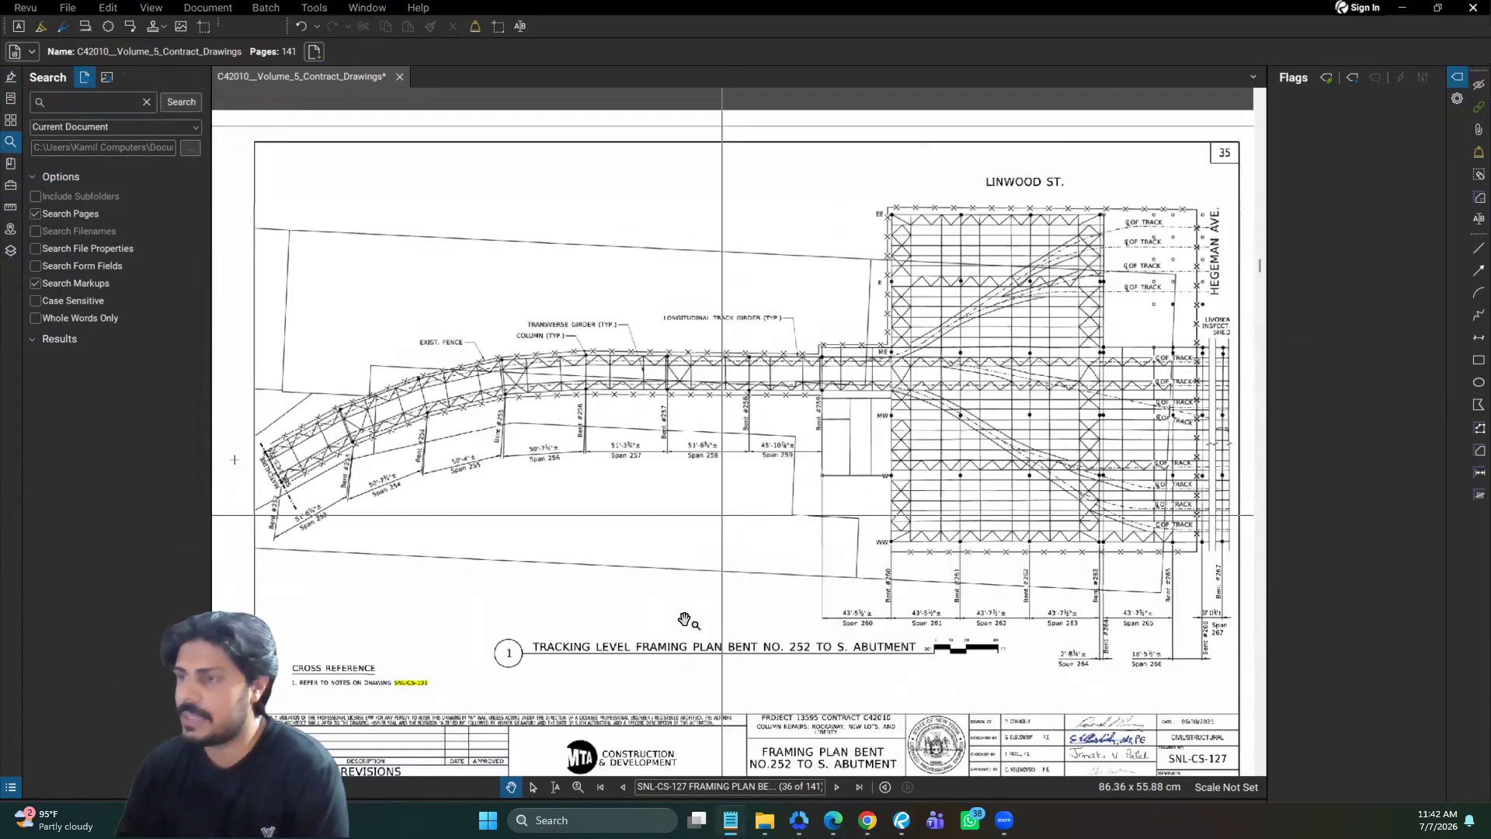
{"action": "scroll", "coordinate": [482, 604], "scroll_direction": "up", "scroll_amount": 4}
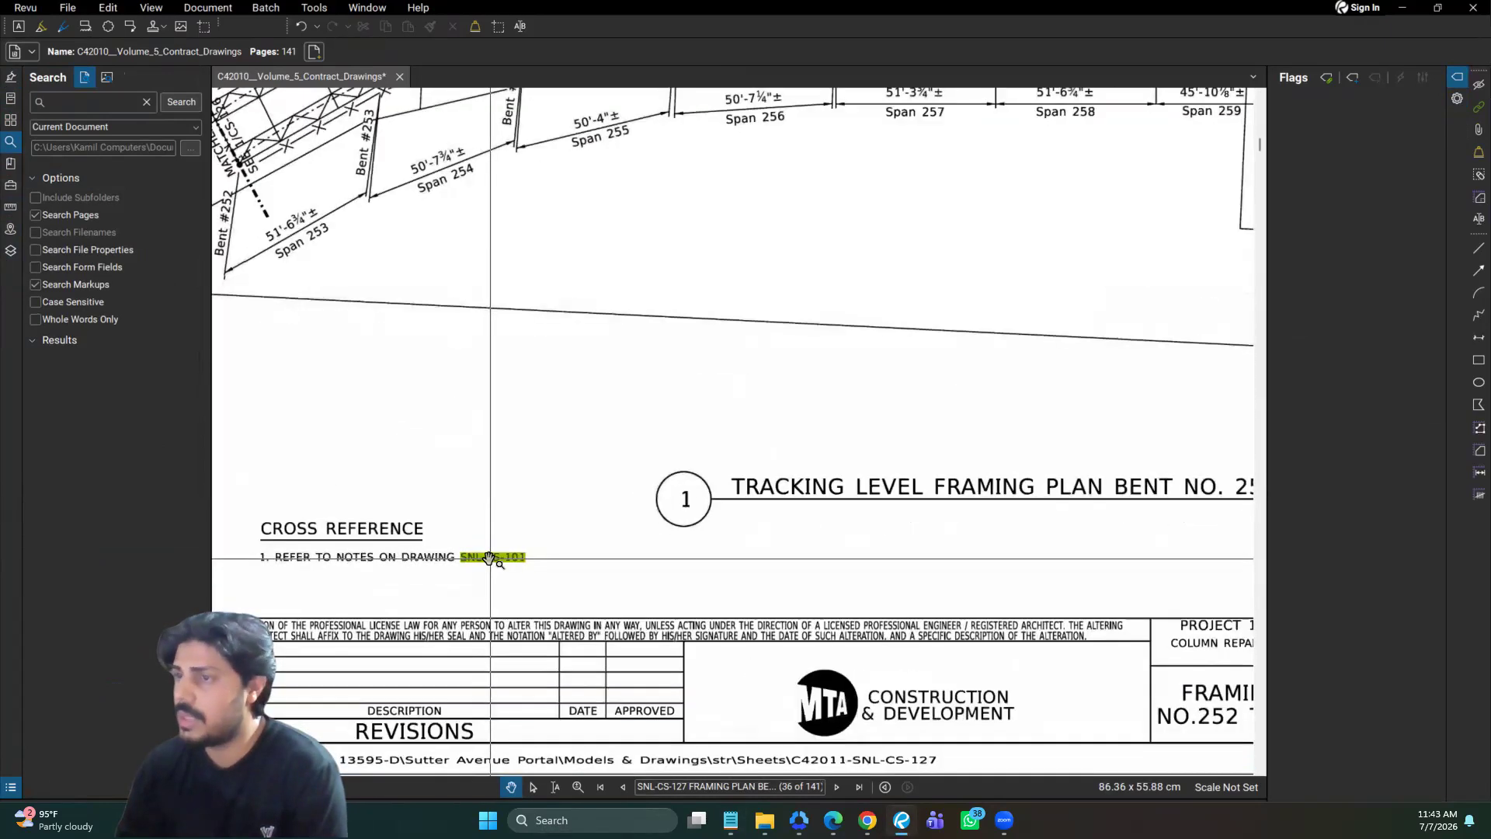
{"action": "left_click", "coordinate": [513, 634]}
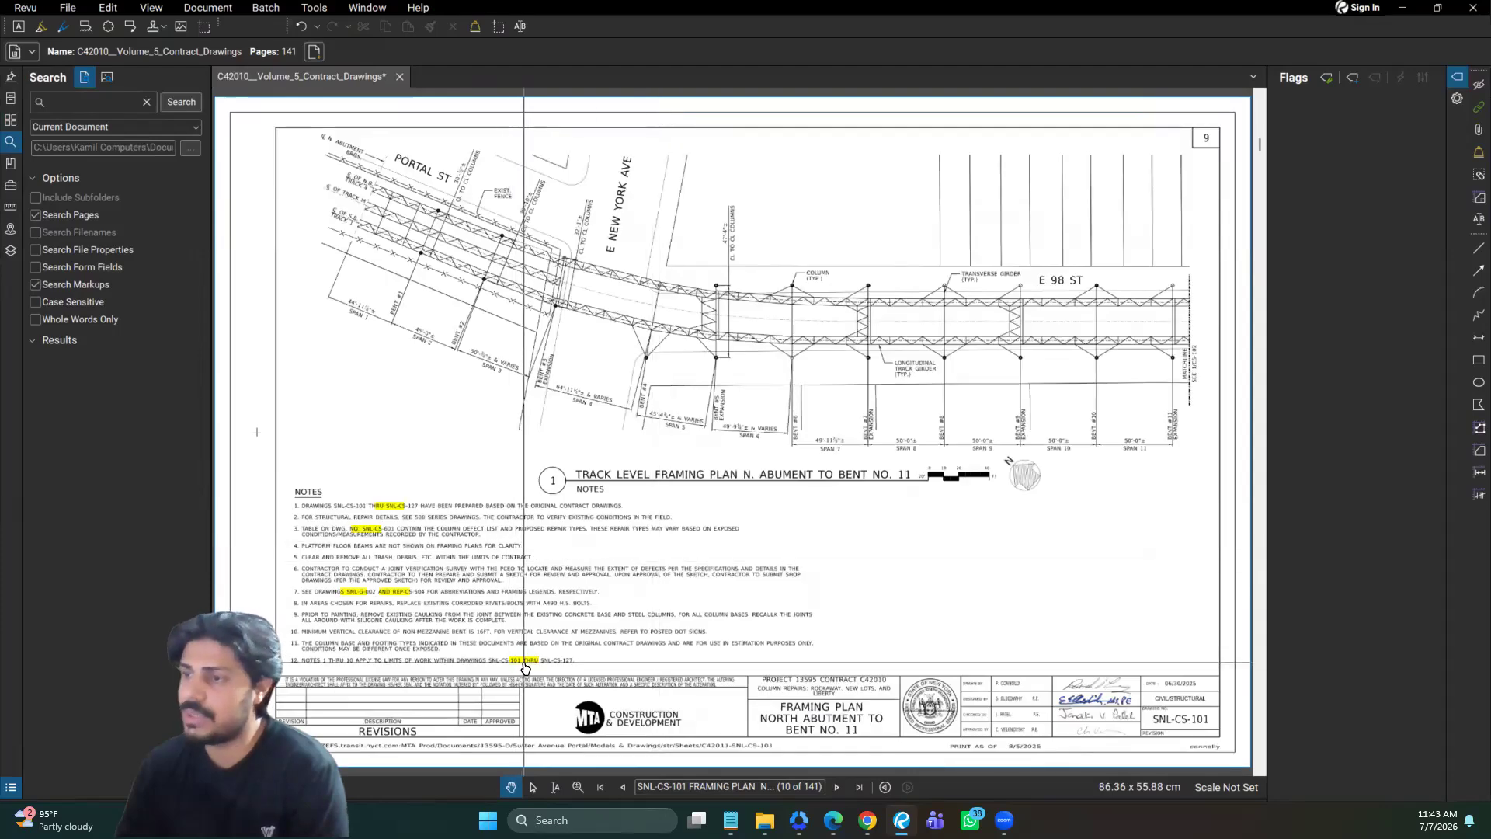
{"action": "left_click", "coordinate": [524, 661]}
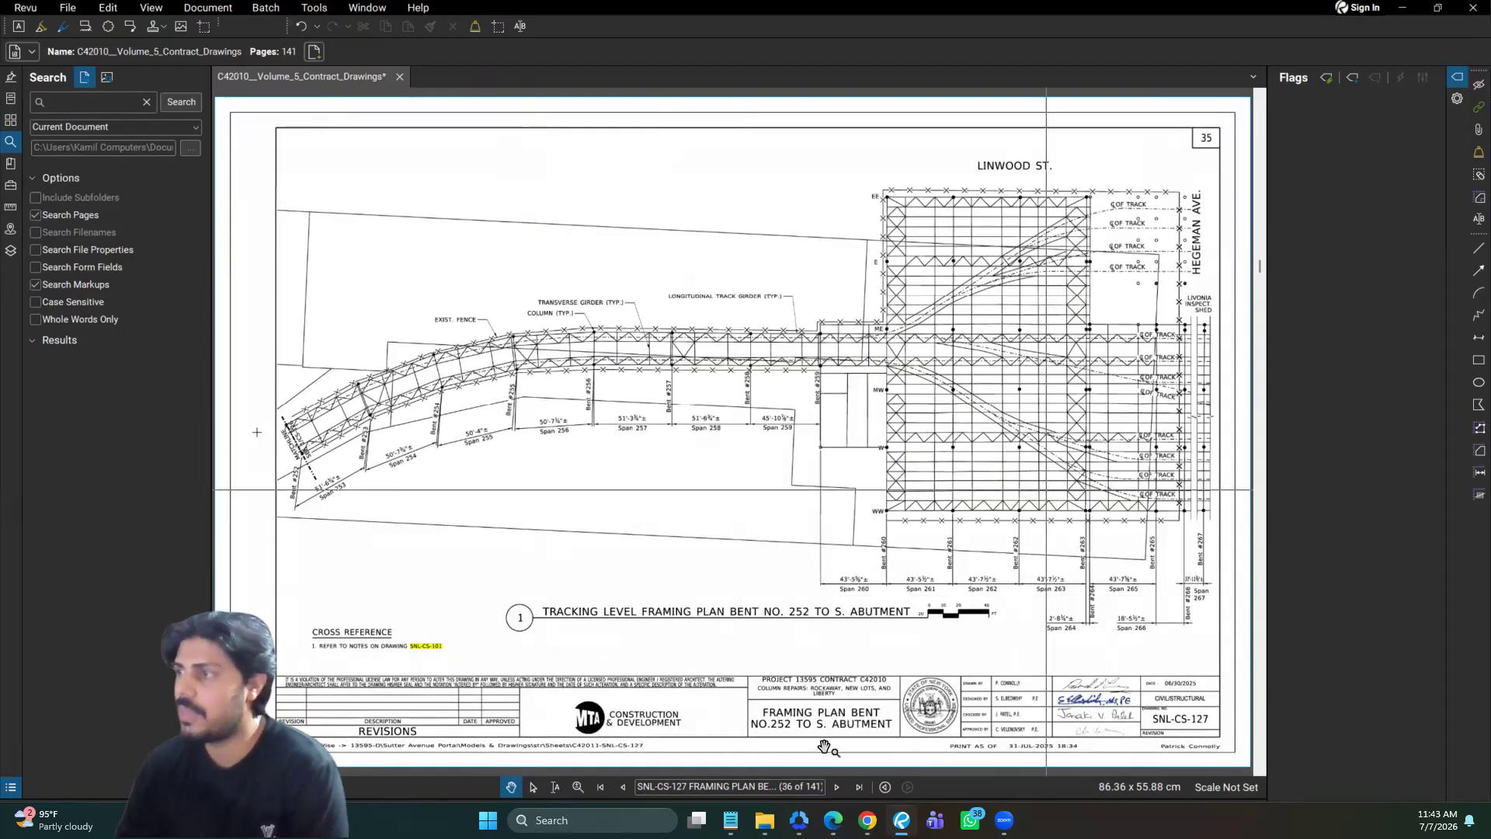
Step: Show the page thumbnails and go to sheet LIB-CS-115
{"action": "key", "text": "alt+t"}
{"action": "scroll", "coordinate": [130, 384], "scroll_direction": "down", "scroll_amount": 10}
{"action": "left_click", "coordinate": [132, 376]}
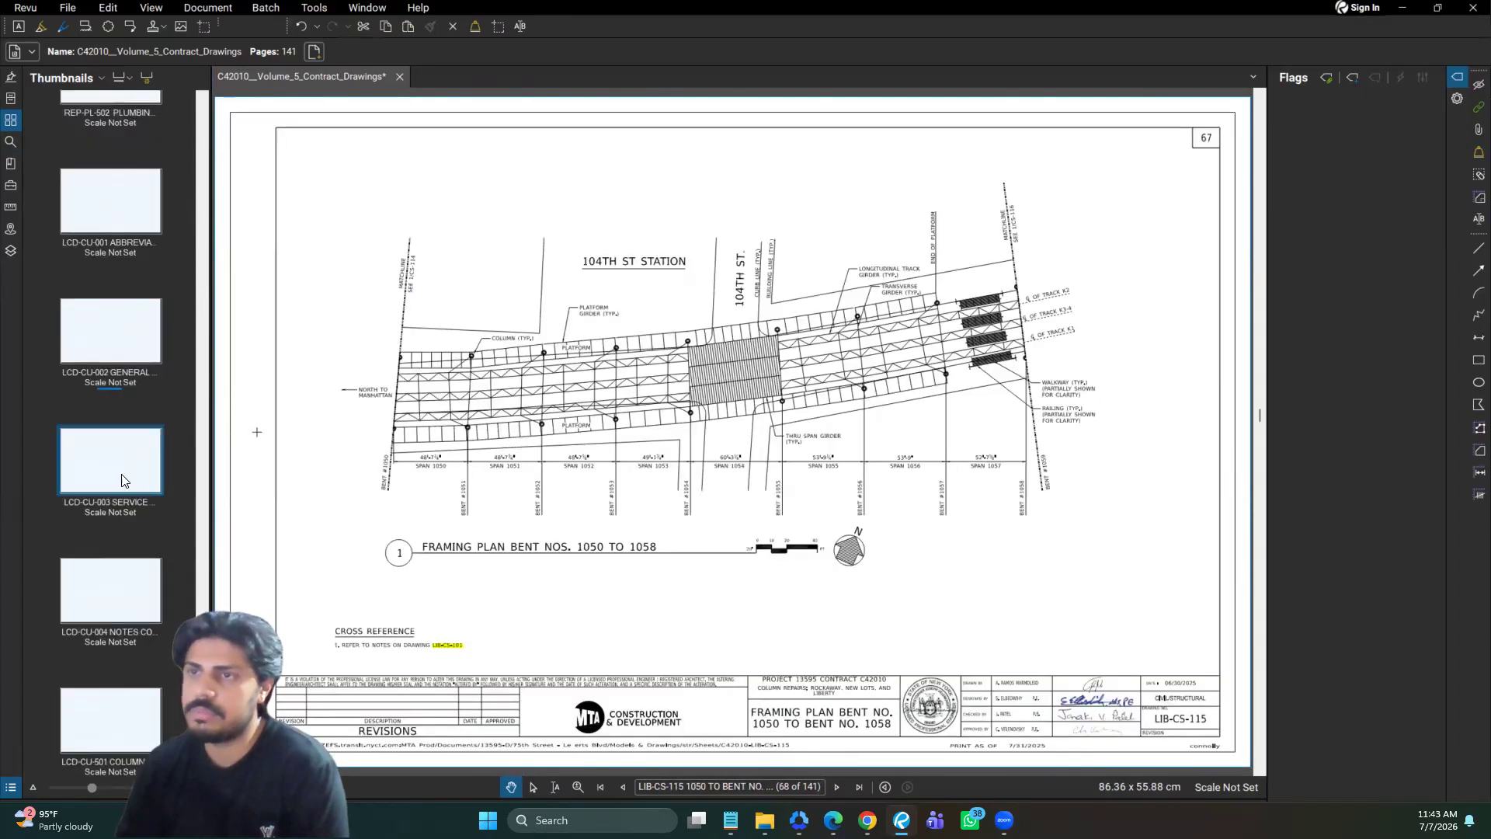
Step: Go to sheet REP-CS-512 and follow its cross-reference link to column defect repair table LIB-CS-603
{"action": "scroll", "coordinate": [128, 365], "scroll_direction": "down", "scroll_amount": 20}
{"action": "left_click", "coordinate": [121, 348]}
{"action": "scroll", "coordinate": [122, 355], "scroll_direction": "up", "scroll_amount": 5}
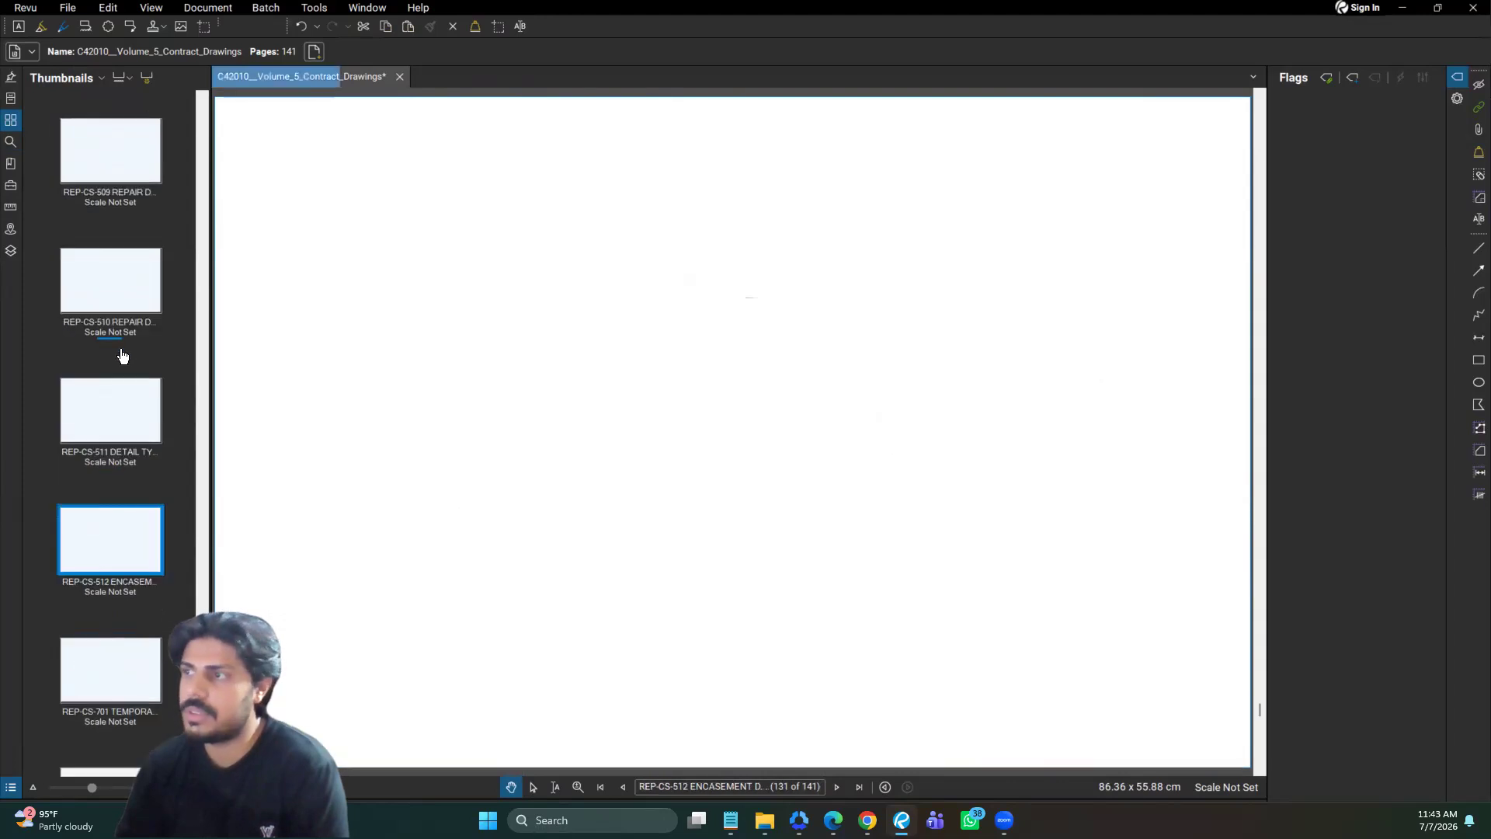
{"action": "scroll", "coordinate": [1095, 641], "scroll_direction": "up", "scroll_amount": 5}
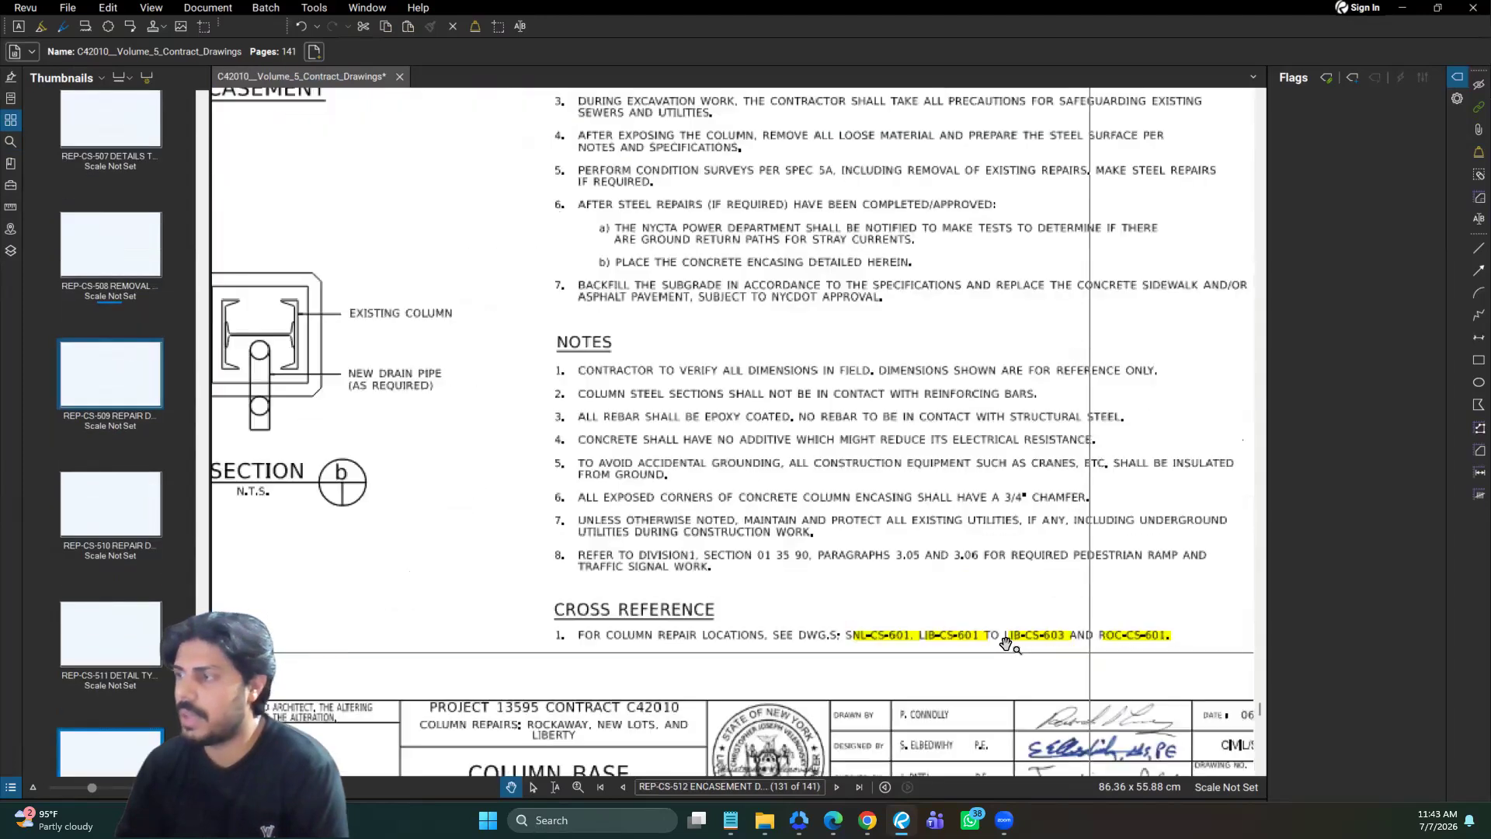
{"action": "left_click", "coordinate": [1021, 631]}
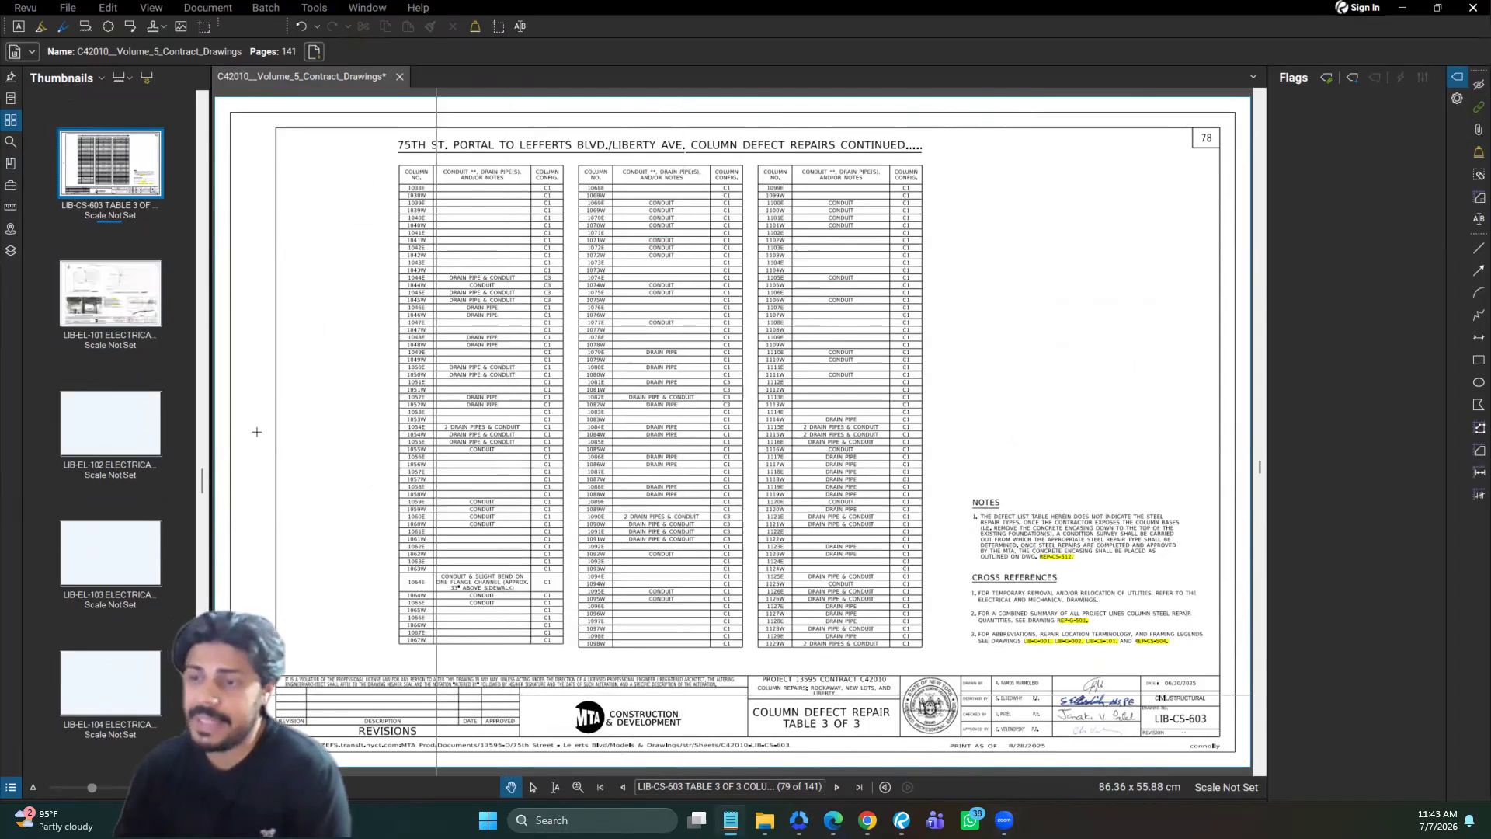
Step: Return to sheet REP-CS-512 through the thumbnails, and open the Type V column repair detail on REP-CS-511
{"action": "scroll", "coordinate": [42, 761], "scroll_direction": "down", "scroll_amount": 2}
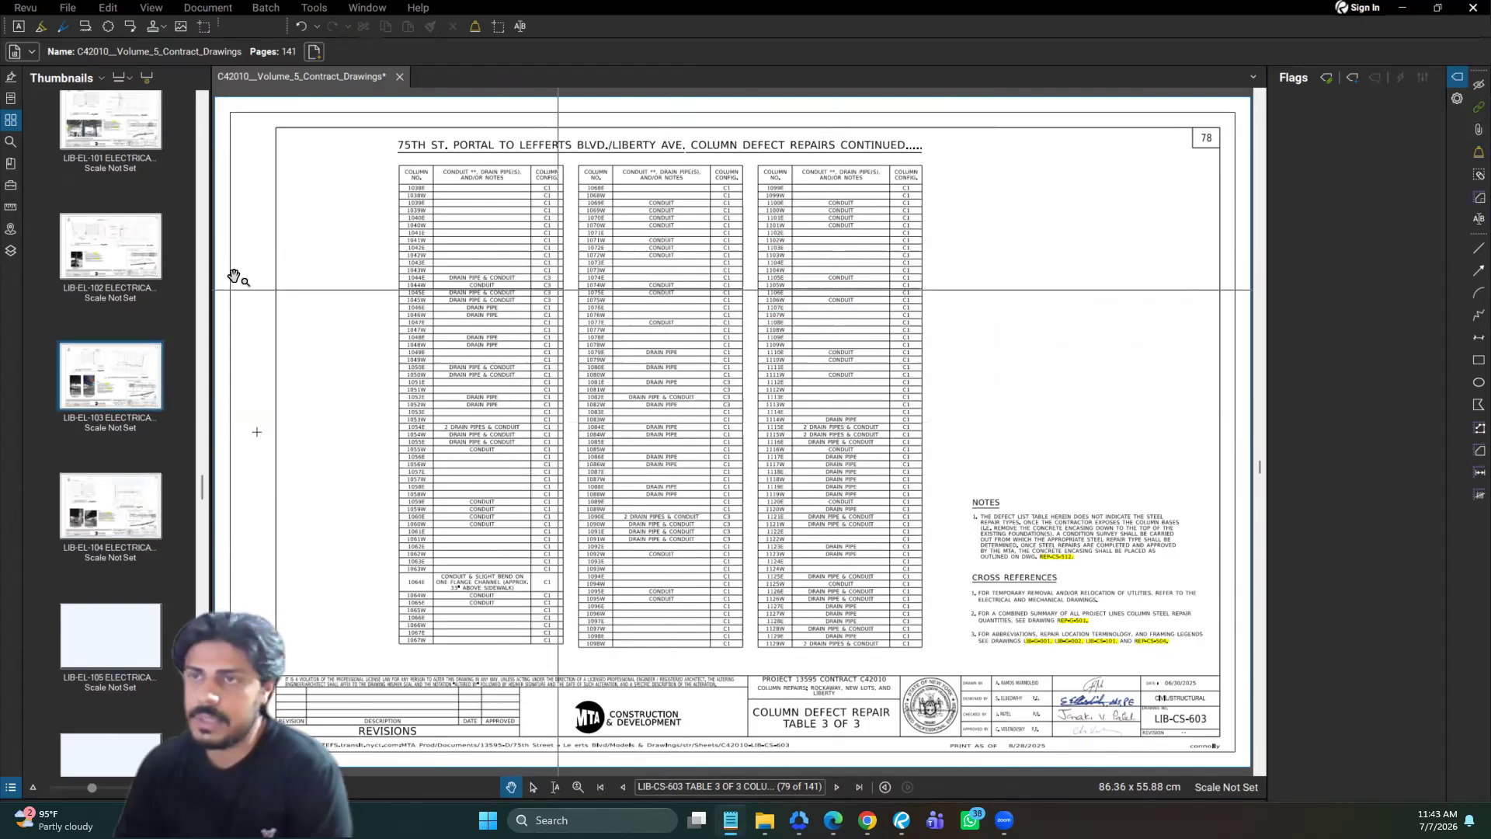
{"action": "scroll", "coordinate": [117, 413], "scroll_direction": "down", "scroll_amount": 10}
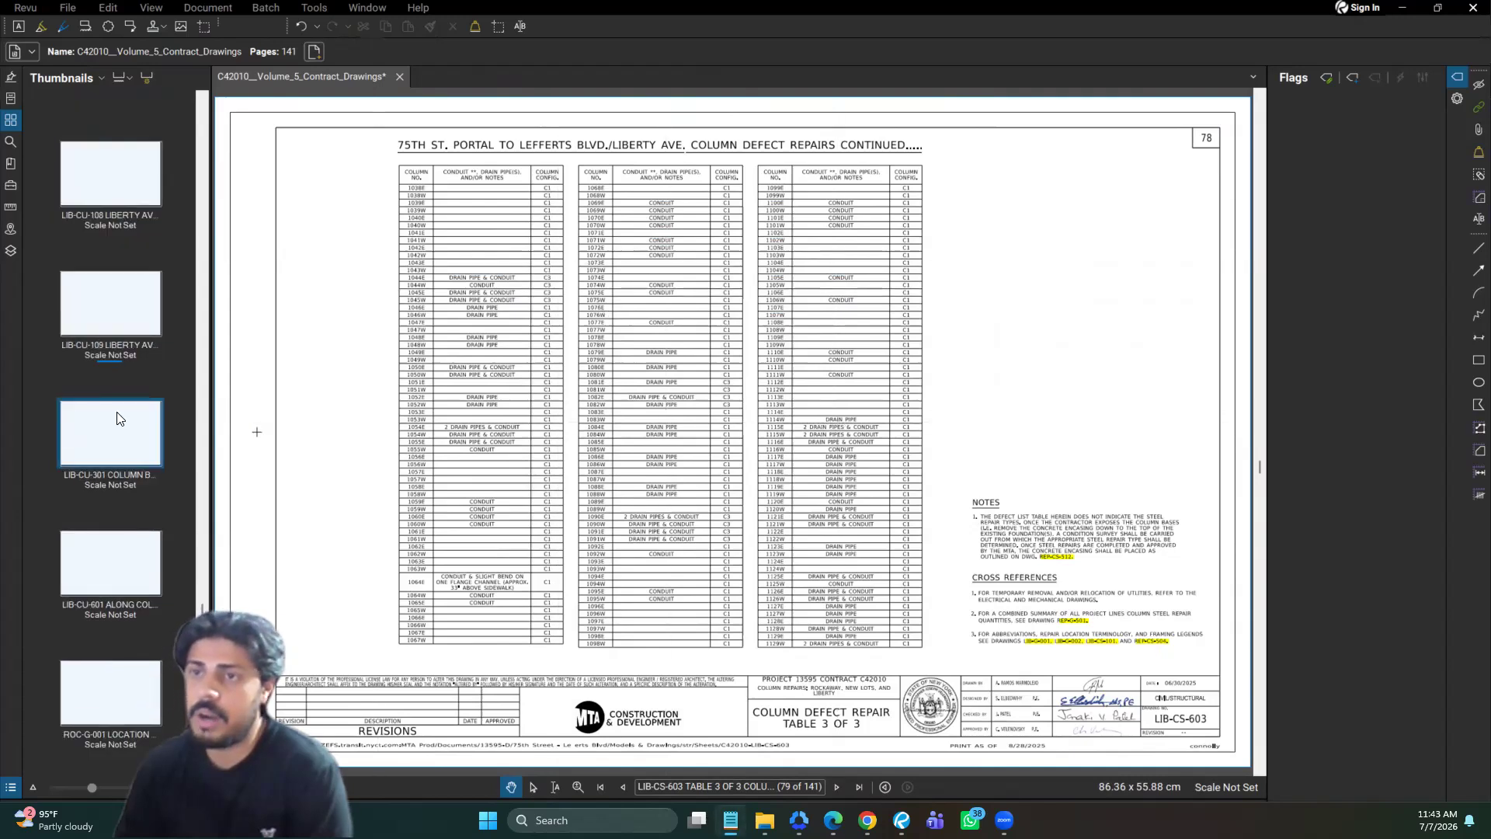
{"action": "scroll", "coordinate": [124, 450], "scroll_direction": "down", "scroll_amount": 15}
{"action": "left_click", "coordinate": [129, 466]}
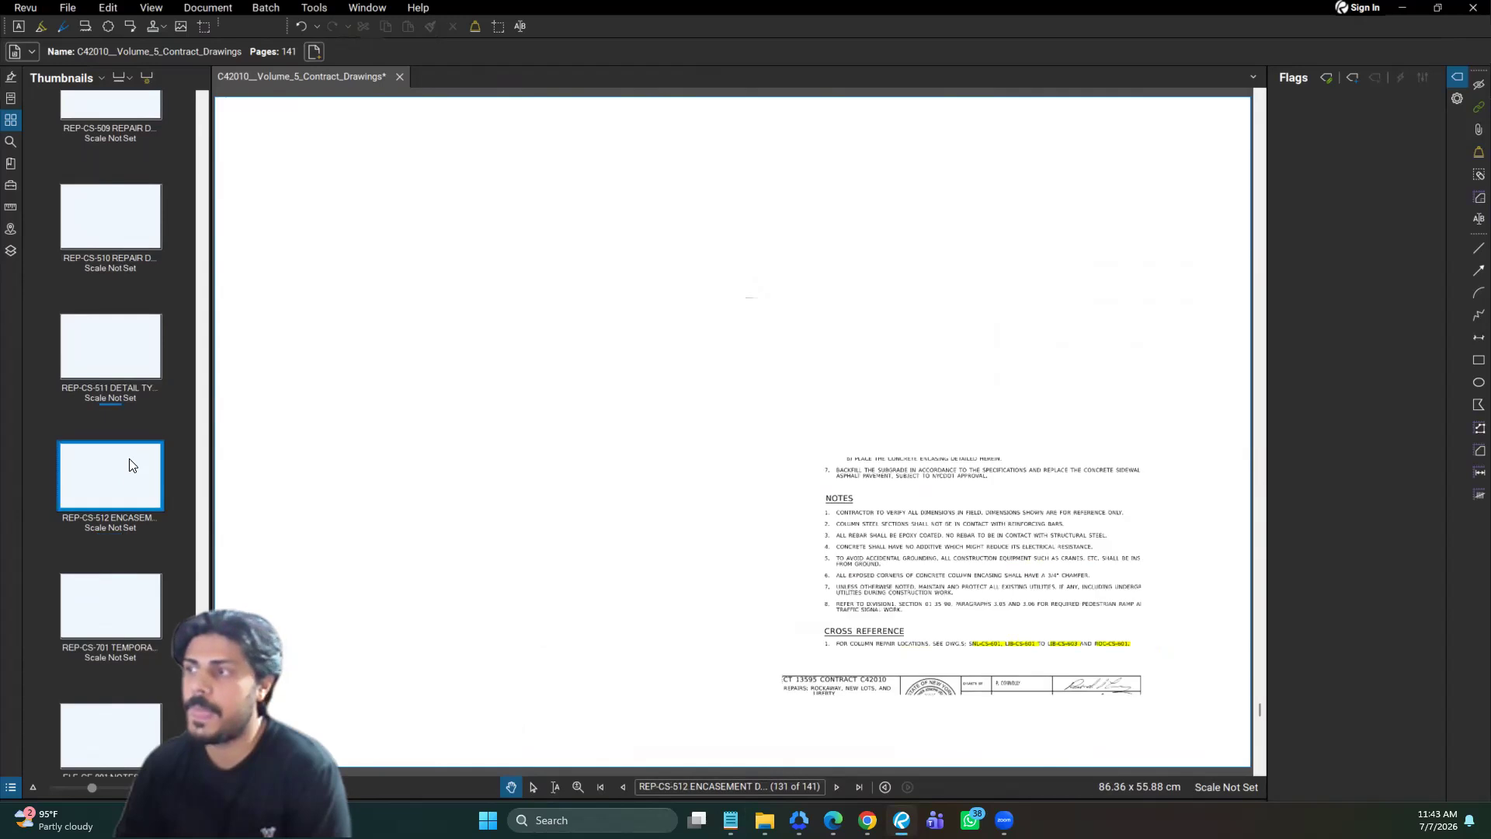
{"action": "left_click", "coordinate": [131, 344]}
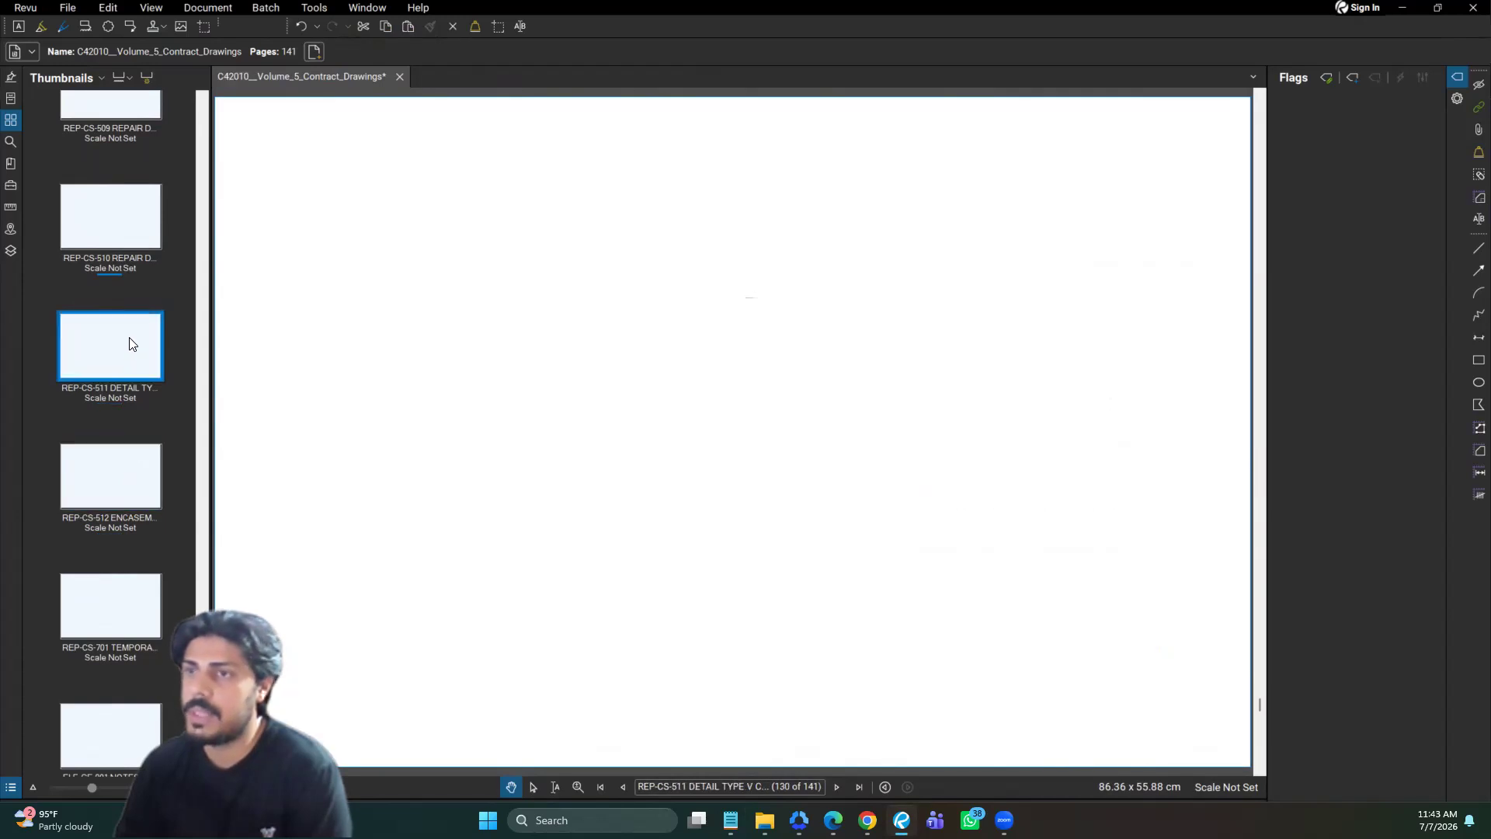
Step: Go to the abbreviations and legend sheet REP-CS-504, followed by the general notes on REP-CS-505
{"action": "scroll", "coordinate": [129, 337], "scroll_direction": "up", "scroll_amount": 3}
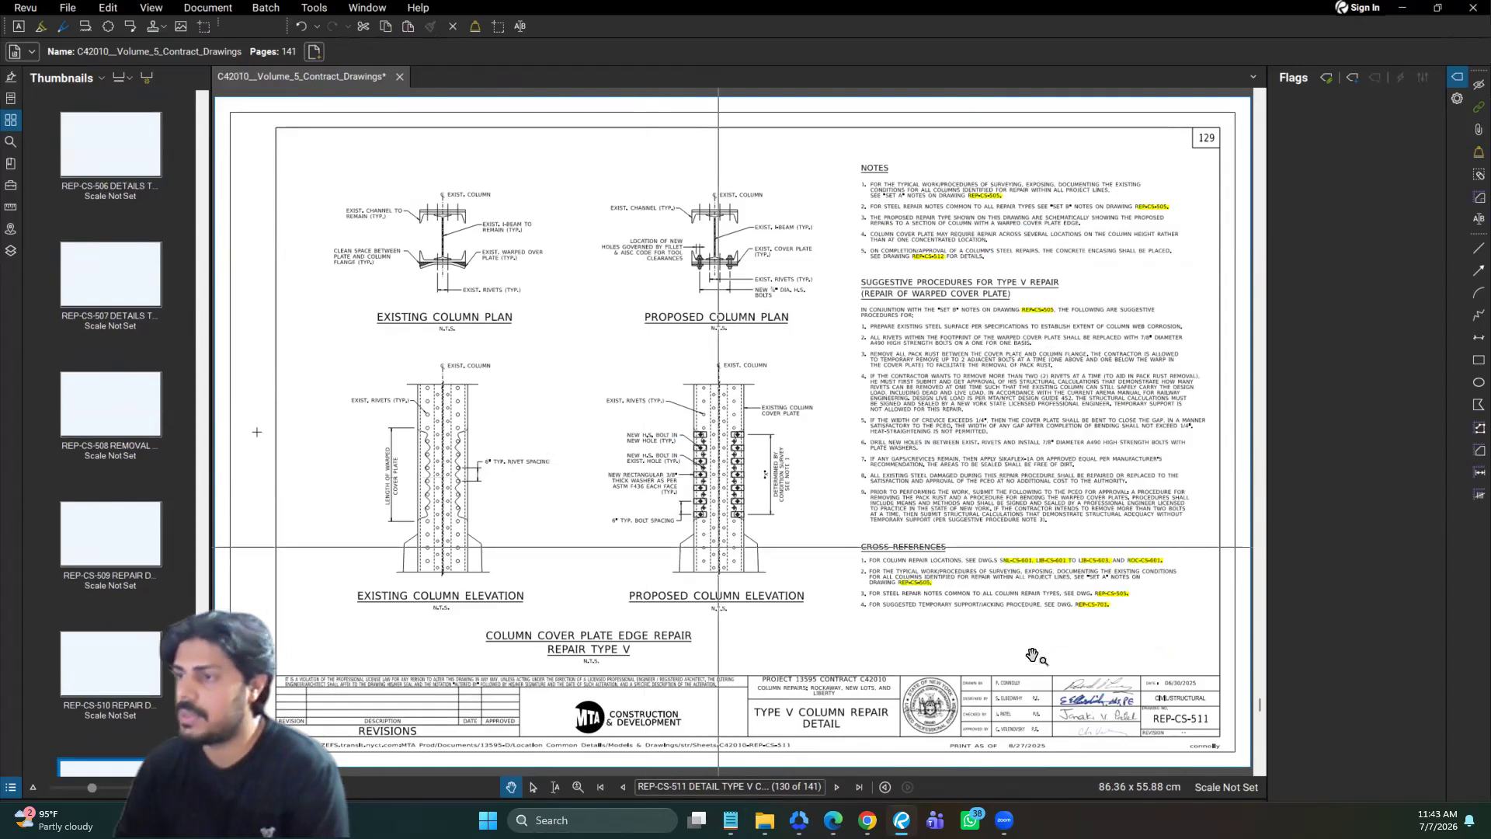
{"action": "scroll", "coordinate": [110, 373], "scroll_direction": "up", "scroll_amount": 3}
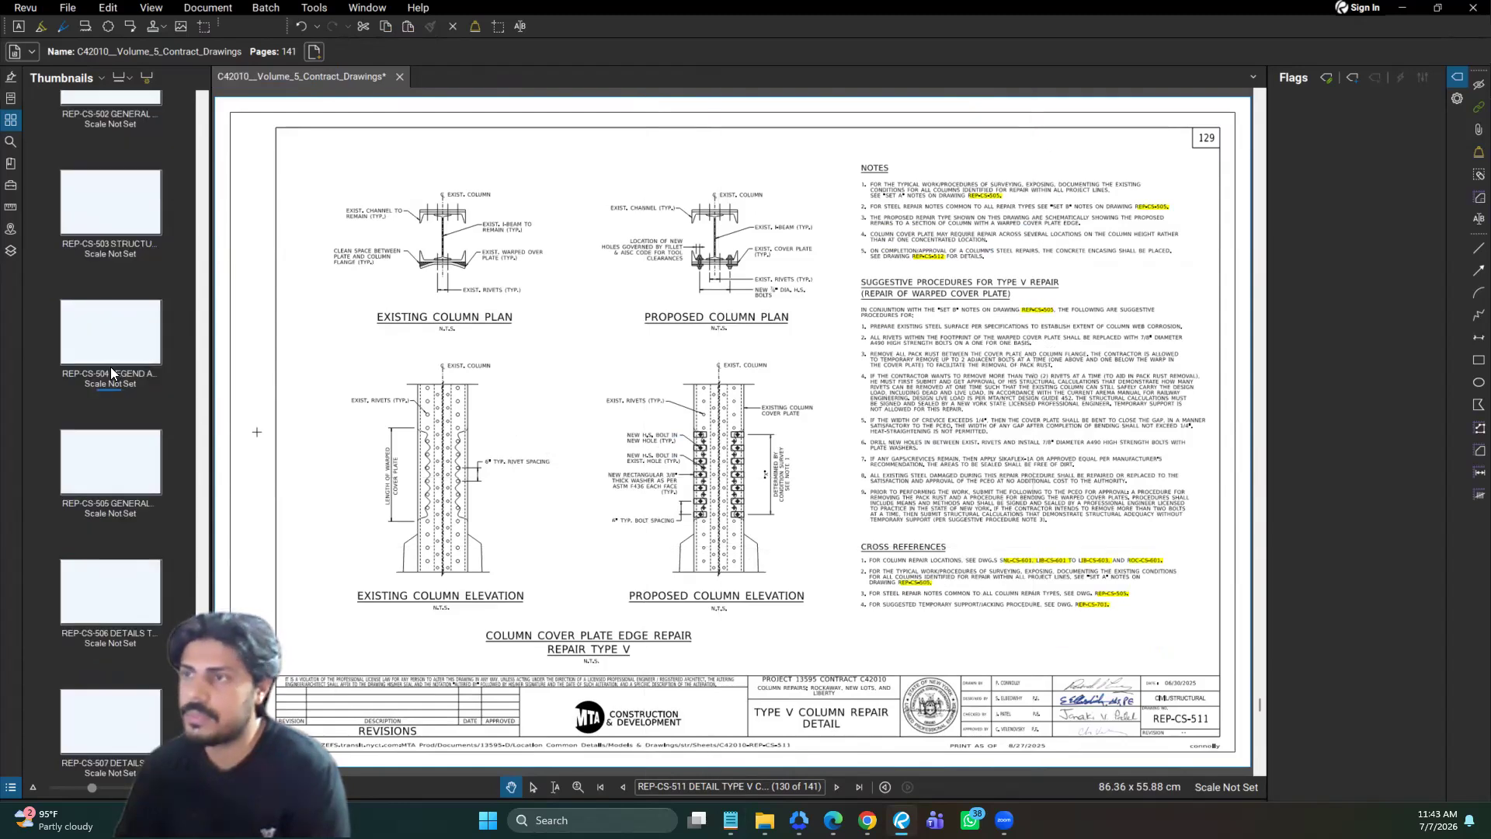
{"action": "left_click", "coordinate": [110, 367]}
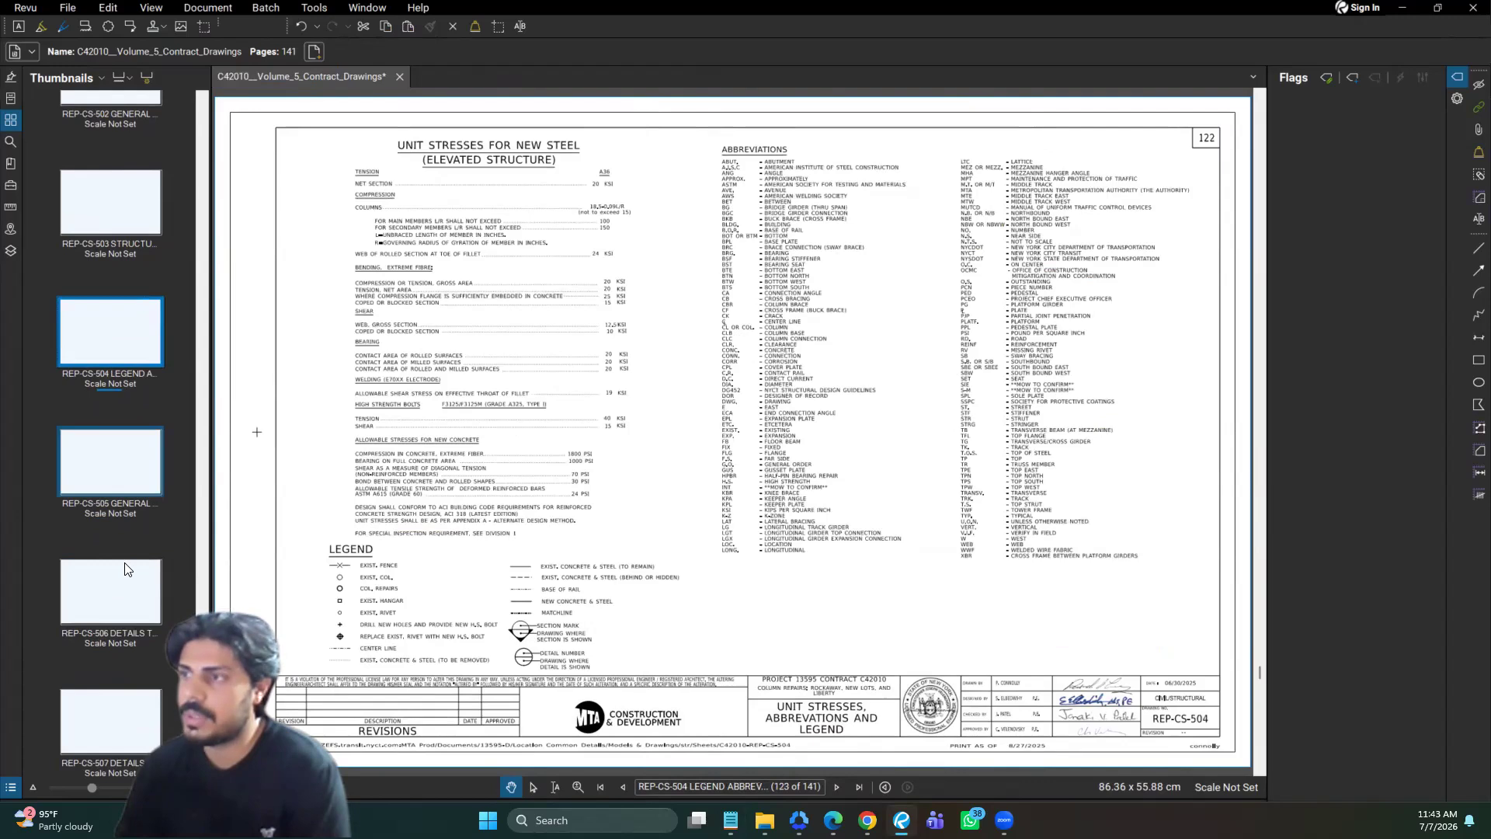
{"action": "key", "text": "Down"}
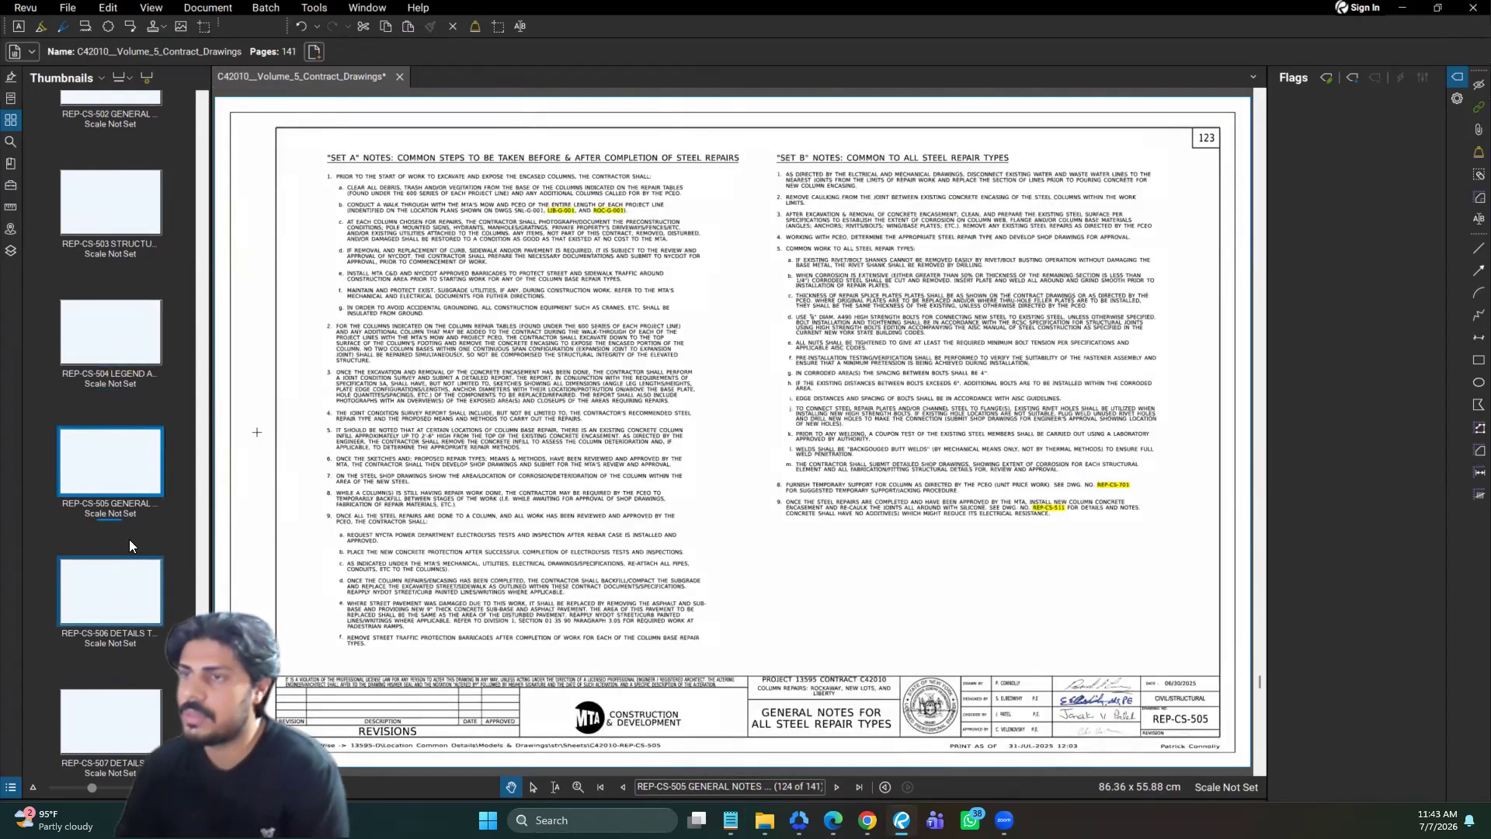
Step: Open sheet REP-CS-506 and examine the linked drawing numbers in its cross references and notes
{"action": "left_click", "coordinate": [124, 569]}
{"action": "scroll", "coordinate": [703, 575], "scroll_direction": "up", "scroll_amount": 3}
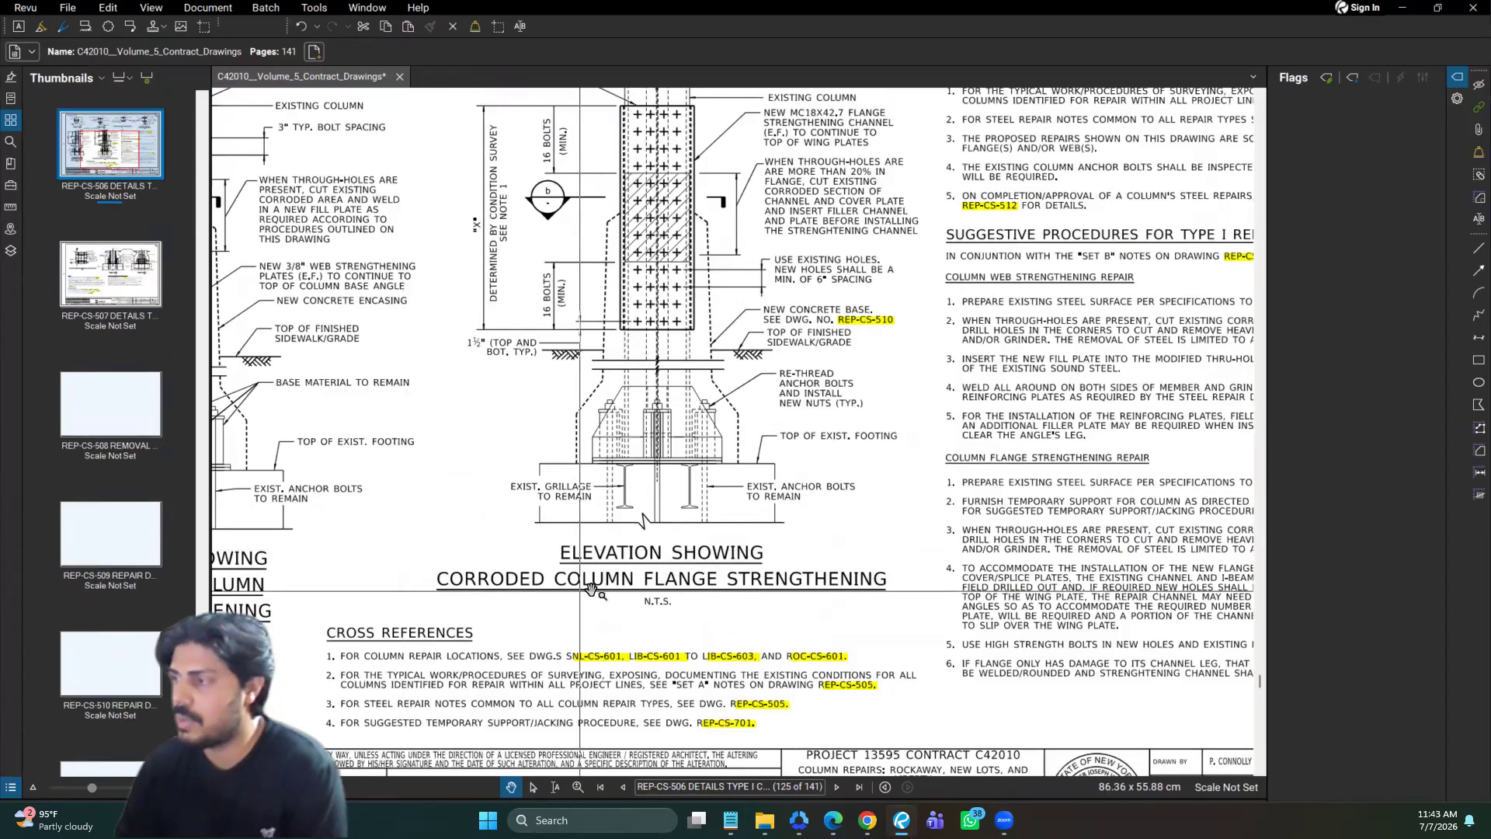
{"action": "scroll", "coordinate": [723, 567], "scroll_direction": "down", "scroll_amount": 2}
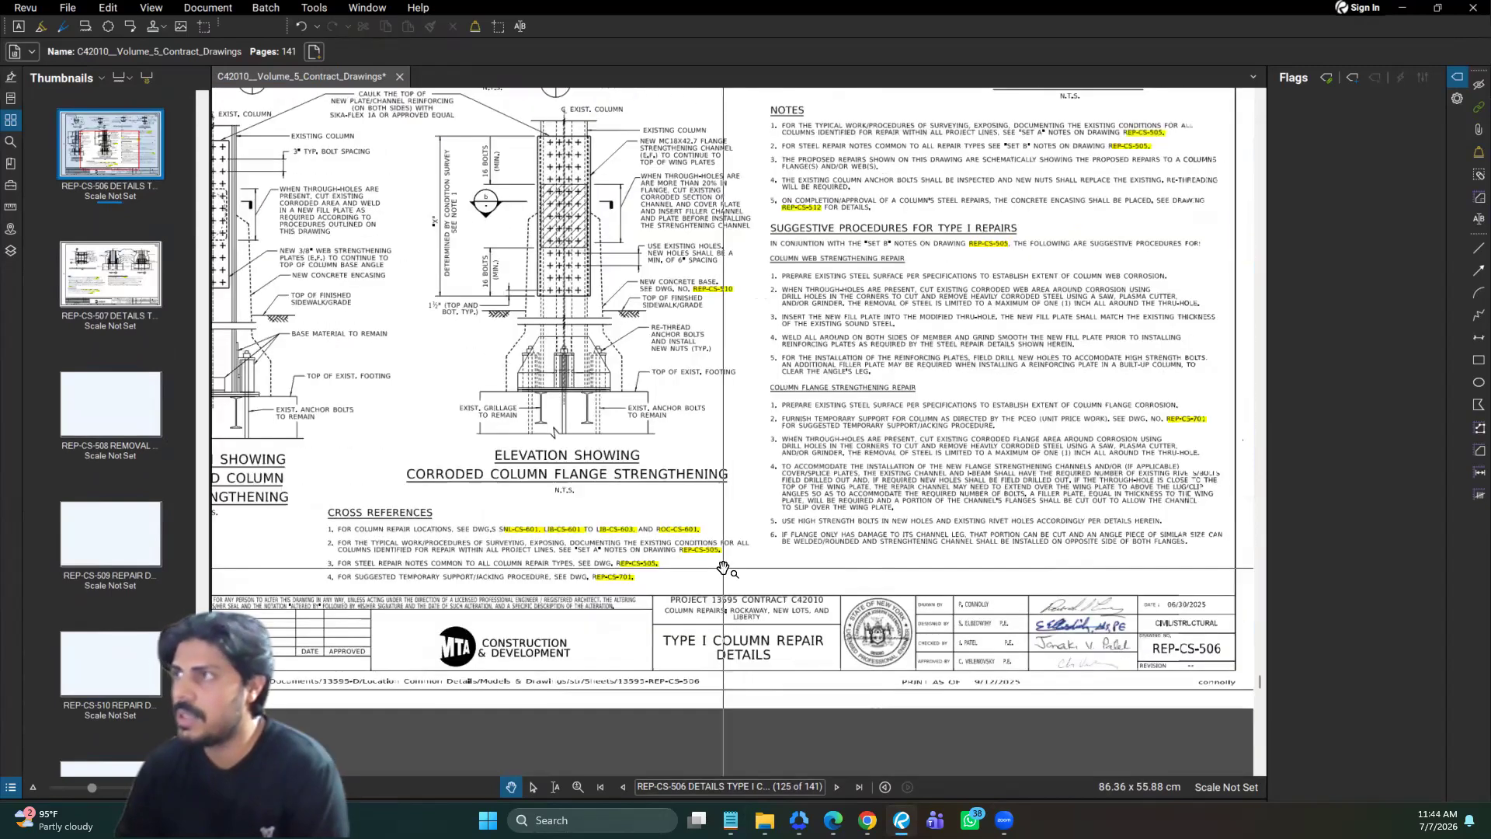
Step: Switch to the MARKED3 OH-88 Drawings Bid Set and go to the exit stair tower plans on sheet A-254.00
{"action": "scroll", "coordinate": [722, 566], "scroll_direction": "down", "scroll_amount": 2}
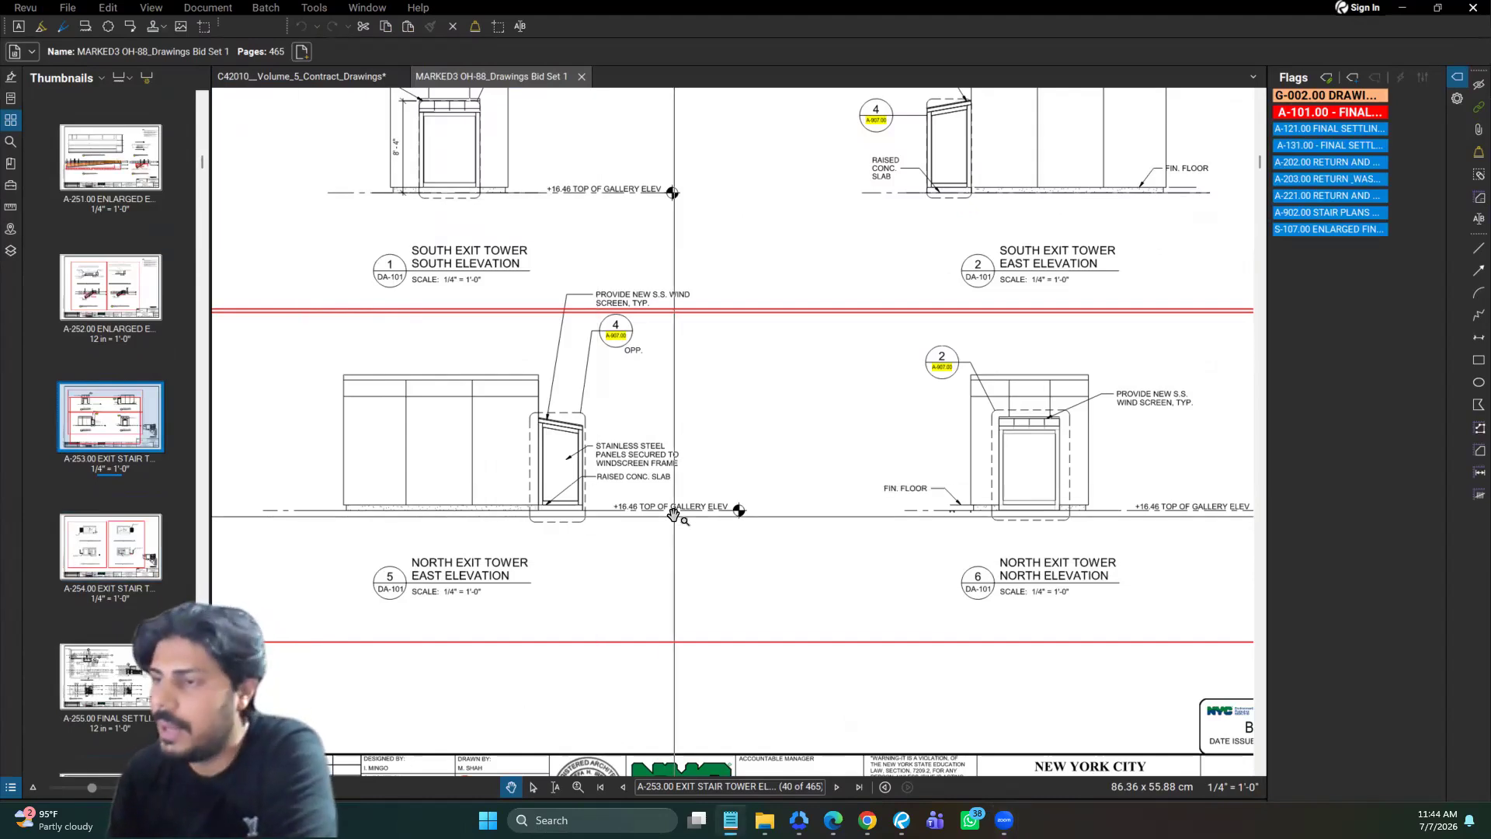
{"action": "scroll", "coordinate": [715, 523], "scroll_direction": "down", "scroll_amount": 3}
{"action": "key", "text": "Page_Down"}
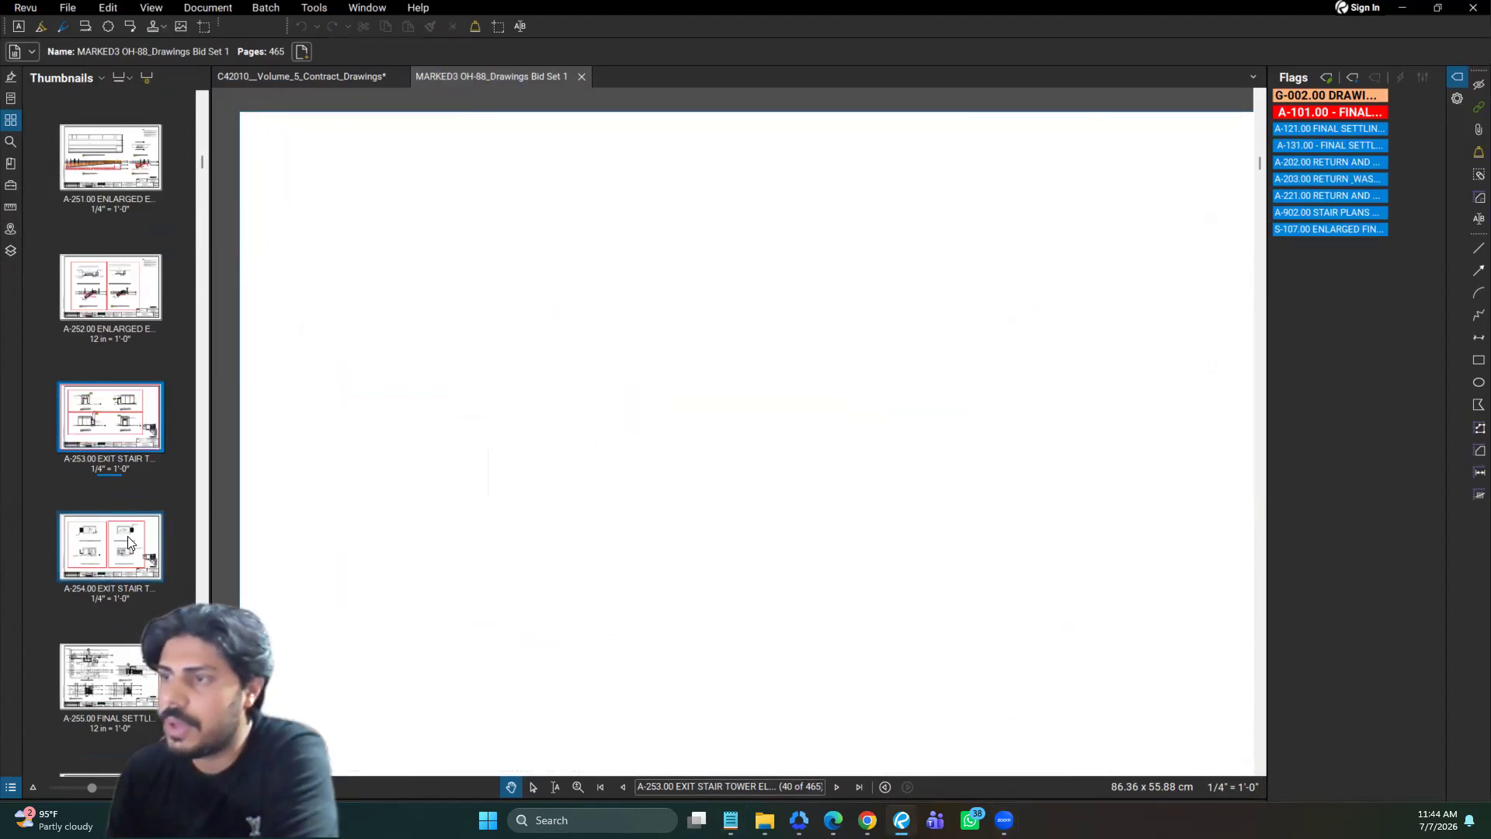
{"action": "scroll", "coordinate": [537, 641], "scroll_direction": "up", "scroll_amount": 4}
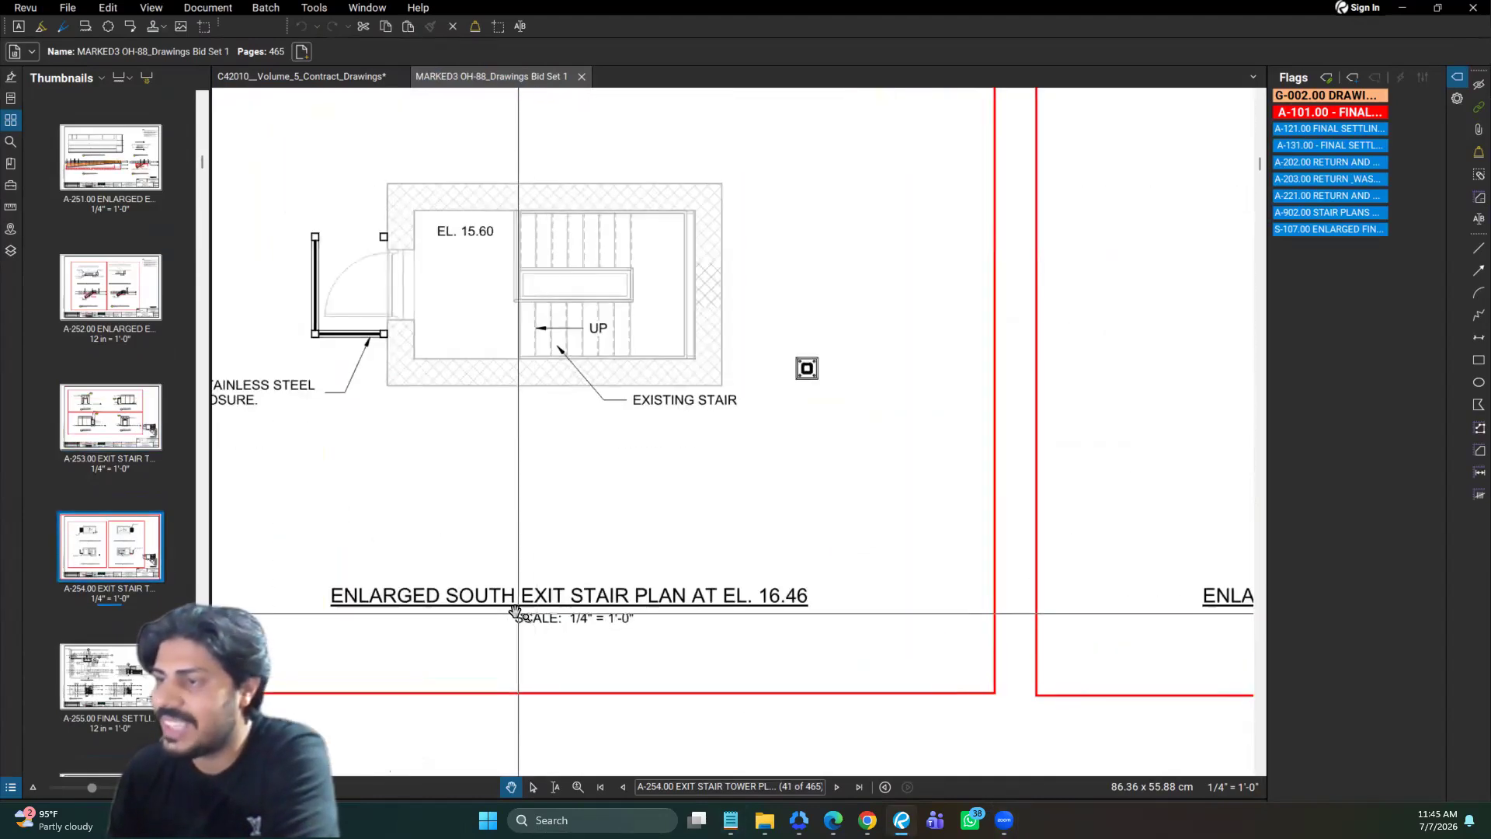
Step: Examine the exit stair plans, their scale notes and the title block on sheet A-254.00
{"action": "left_click_drag", "start_coordinate": [315, 580], "coordinate": [782, 626]}
{"action": "key", "text": "Escape"}
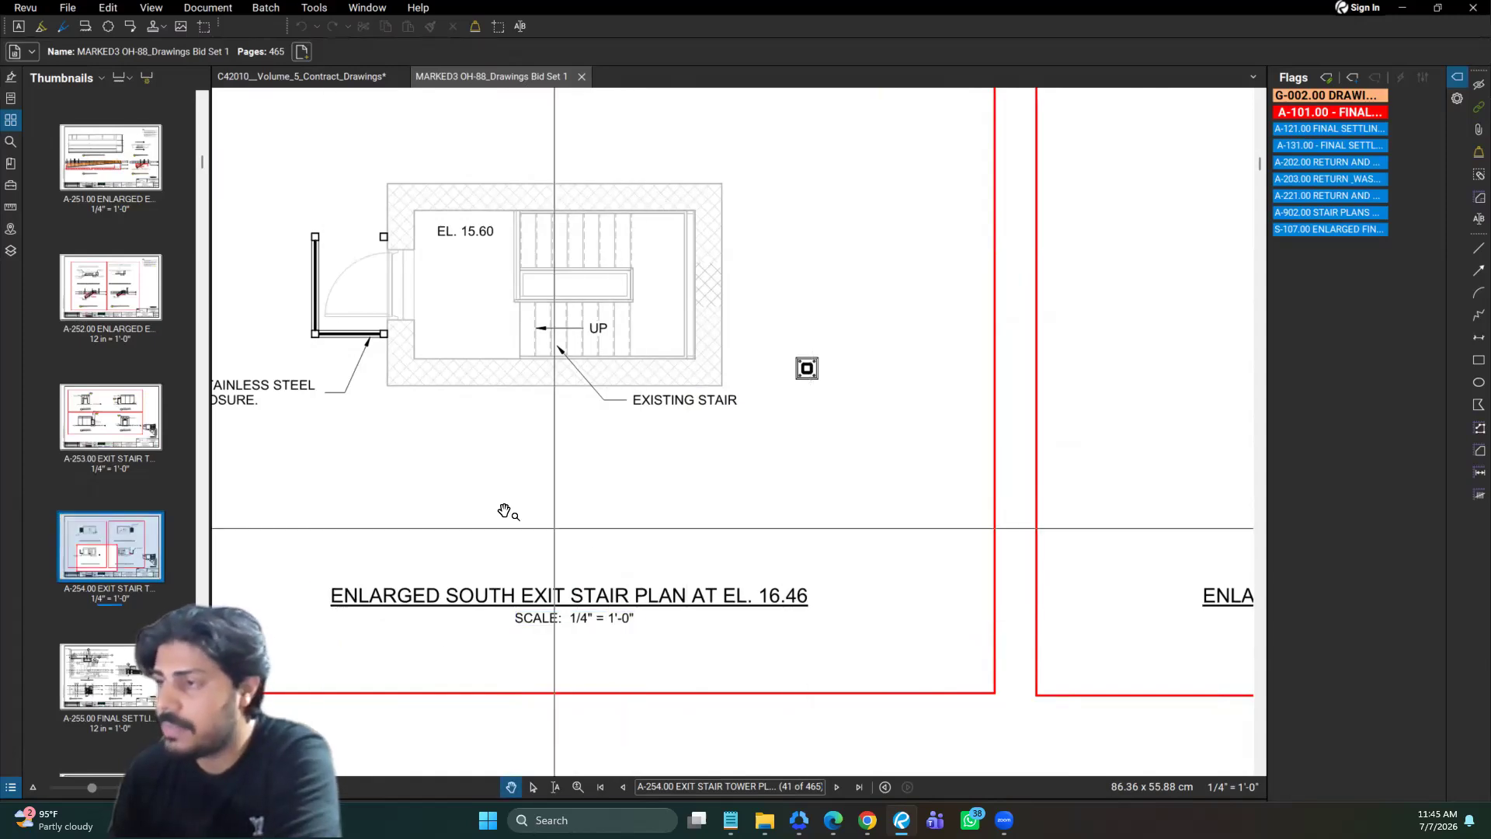
{"action": "scroll", "coordinate": [506, 510], "scroll_direction": "down", "scroll_amount": 4}
{"action": "scroll", "coordinate": [503, 511], "scroll_direction": "down", "scroll_amount": 3}
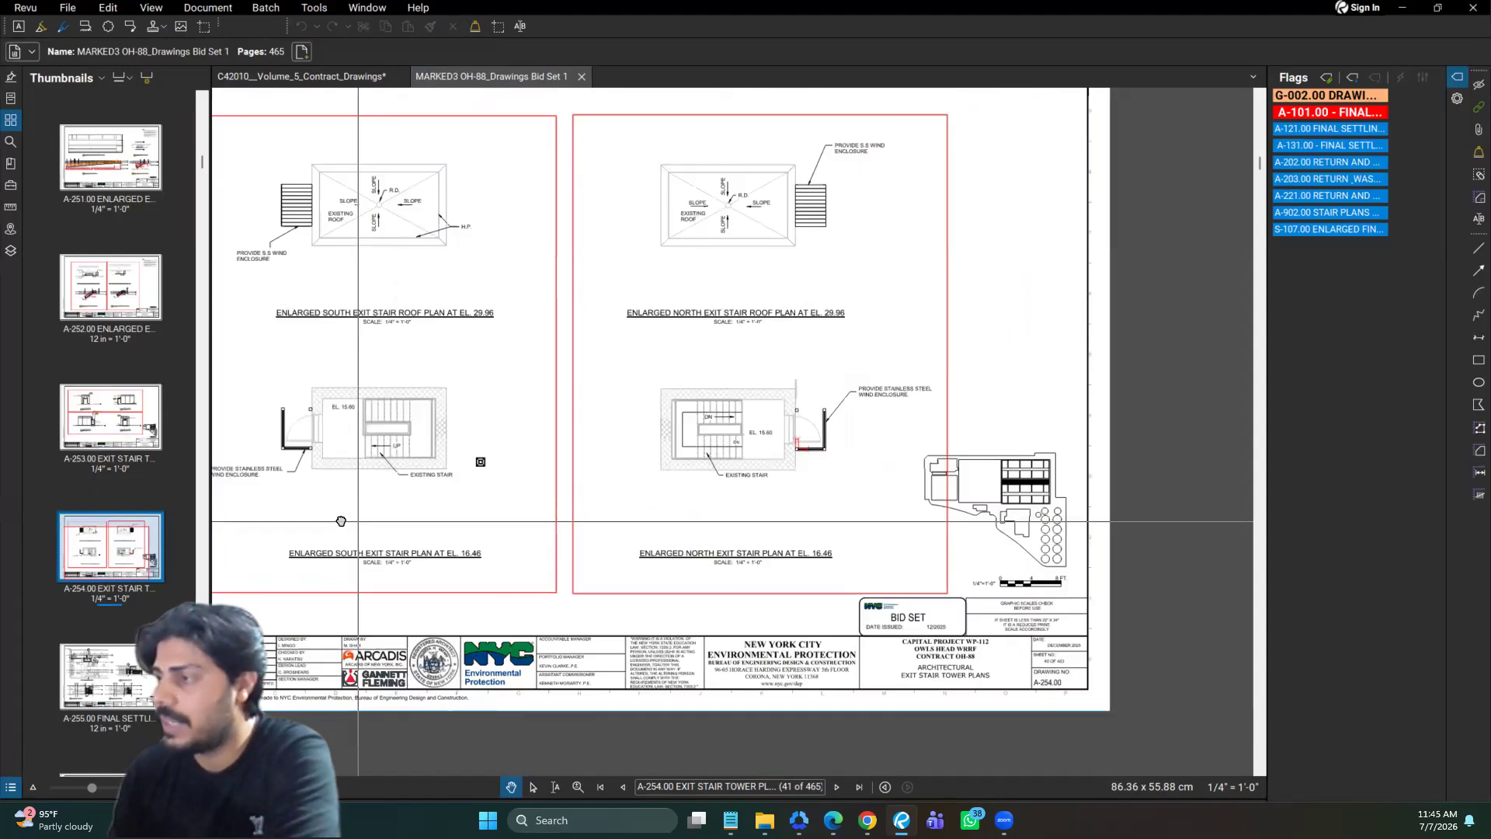
{"action": "scroll", "coordinate": [1060, 683], "scroll_direction": "up", "scroll_amount": 5}
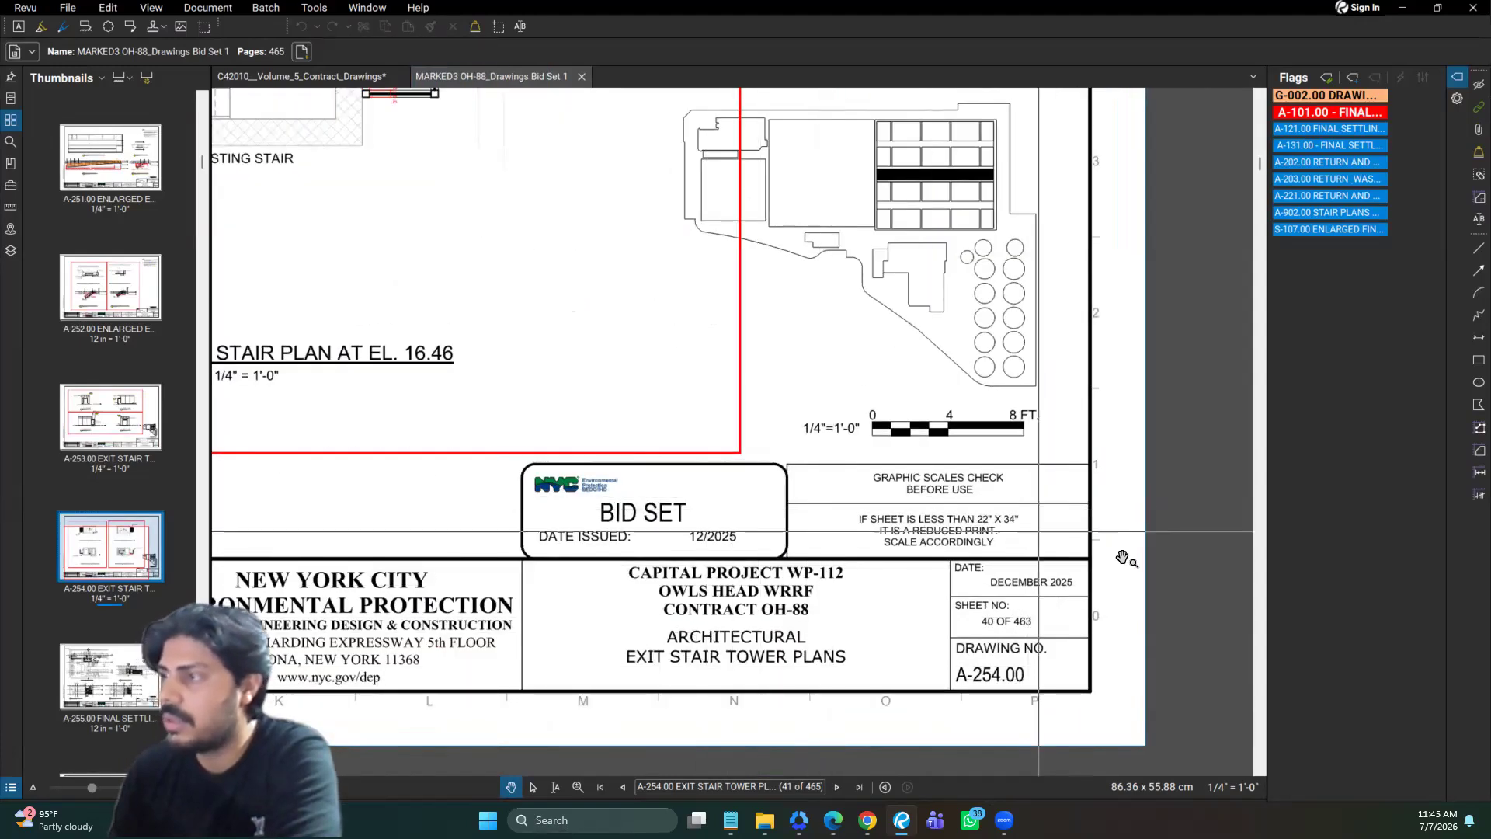
{"action": "scroll", "coordinate": [1146, 650], "scroll_direction": "down", "scroll_amount": 2}
{"action": "scroll", "coordinate": [309, 366], "scroll_direction": "down", "scroll_amount": 2}
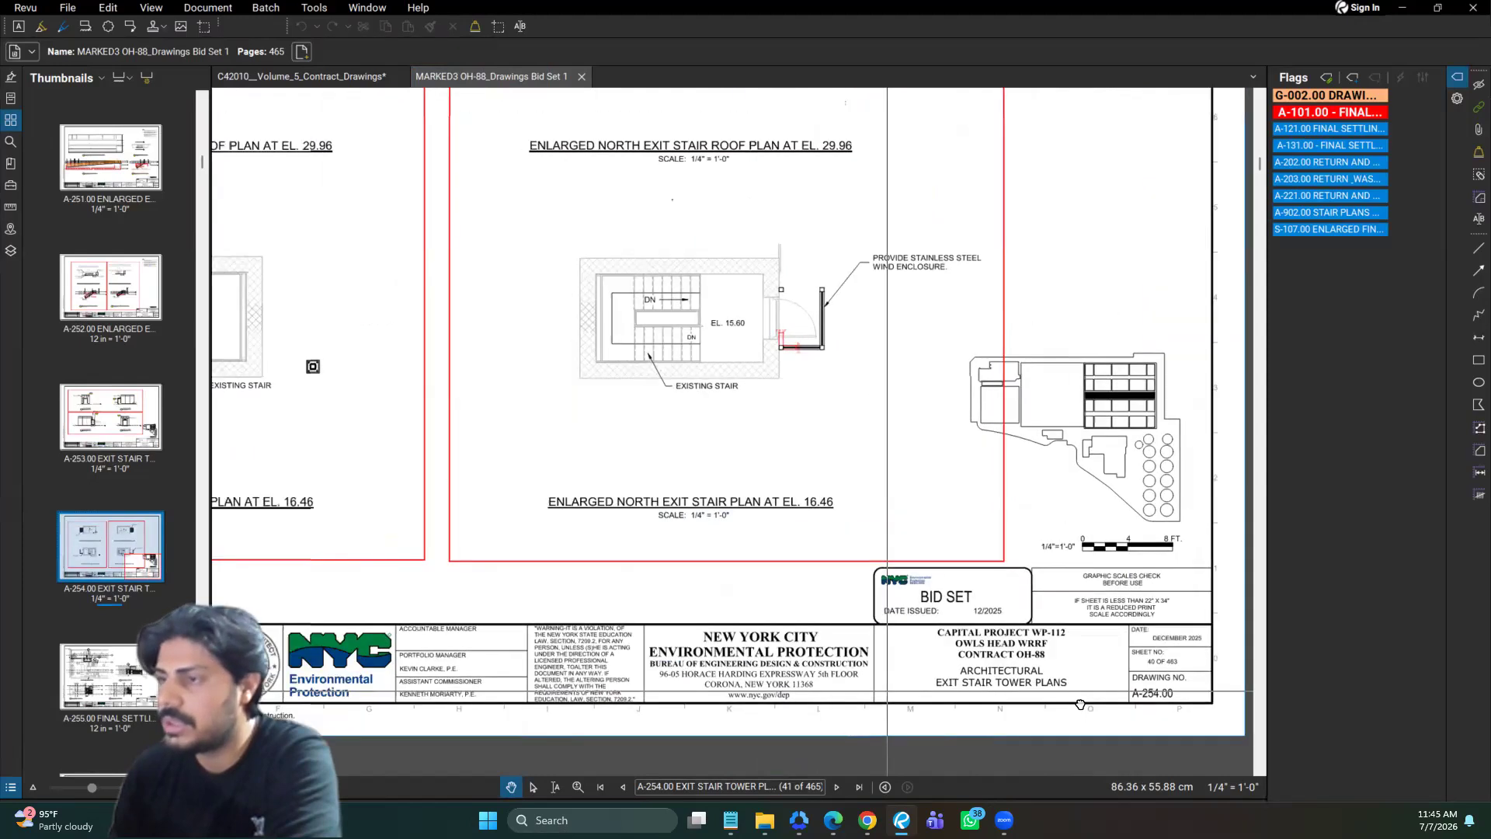
{"action": "left_click_drag", "start_coordinate": [365, 462], "coordinate": [455, 501]}
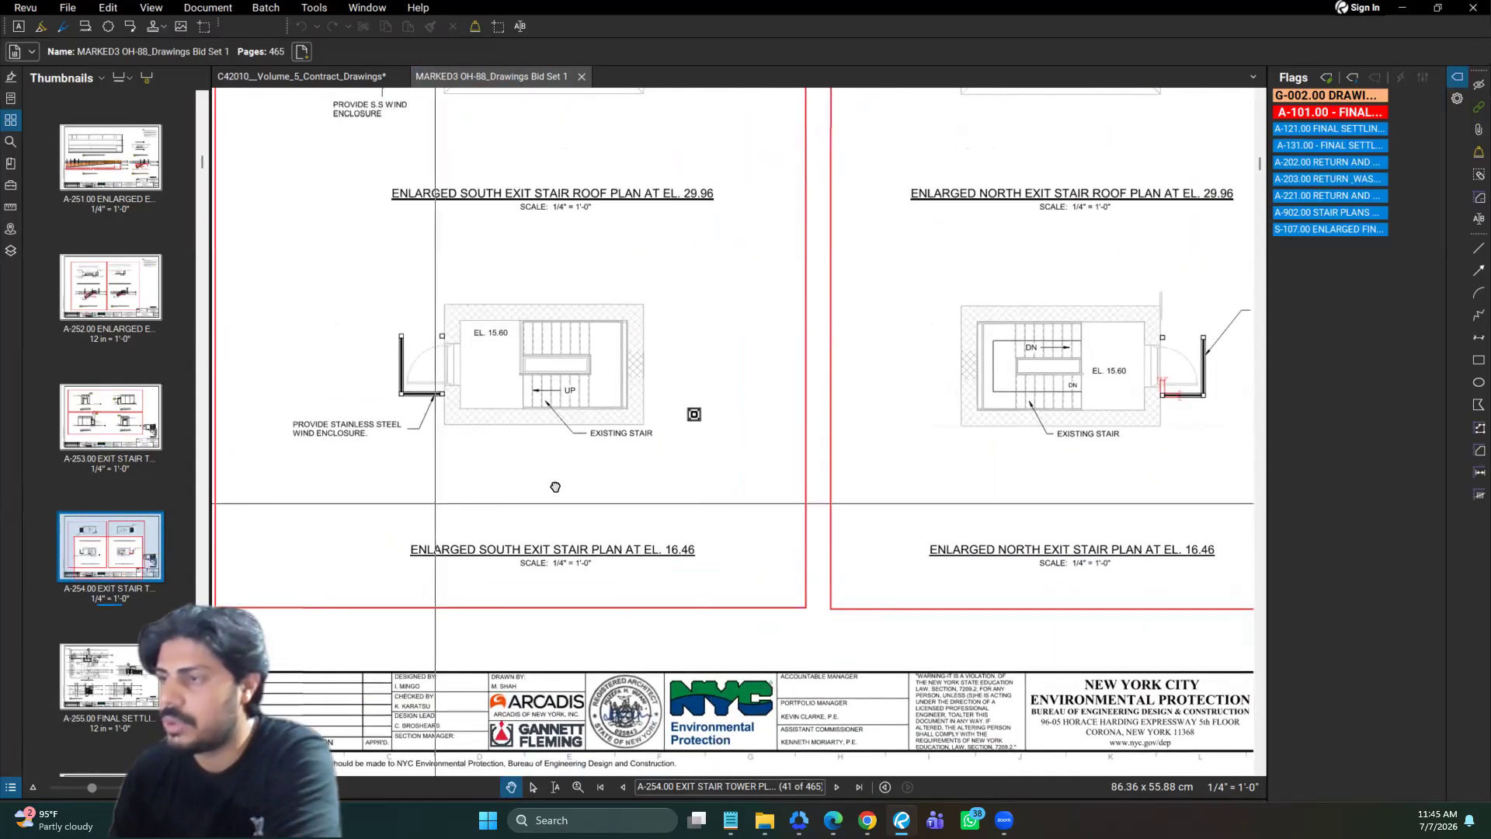
{"action": "left_click_drag", "start_coordinate": [556, 487], "coordinate": [678, 470]}
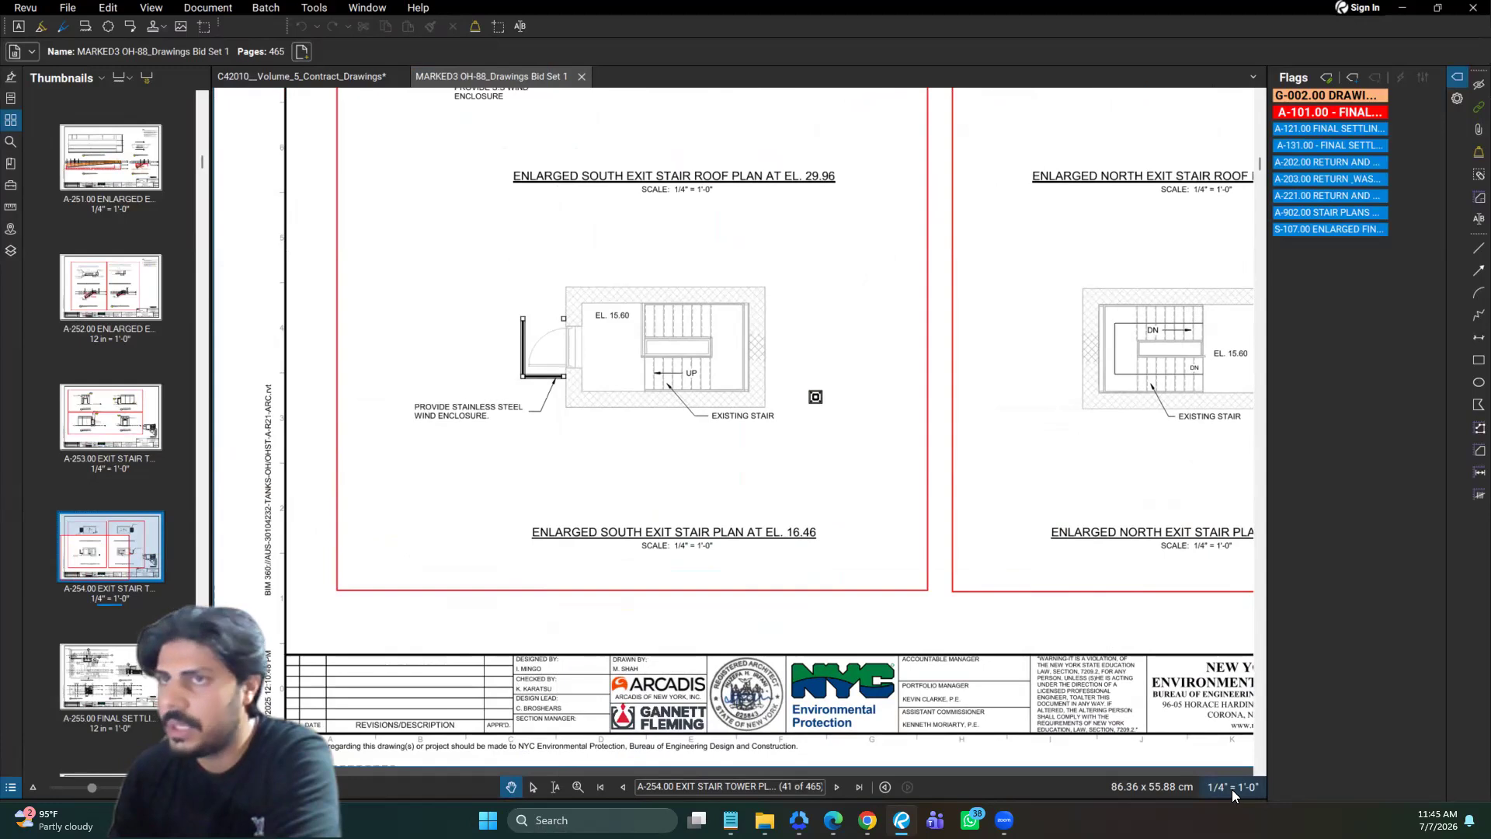
Step: Check the page scale settings for sheet A-254.00, followed by those of sheet A-252.00, leaving the scale unapplied
{"action": "left_click", "coordinate": [11, 207]}
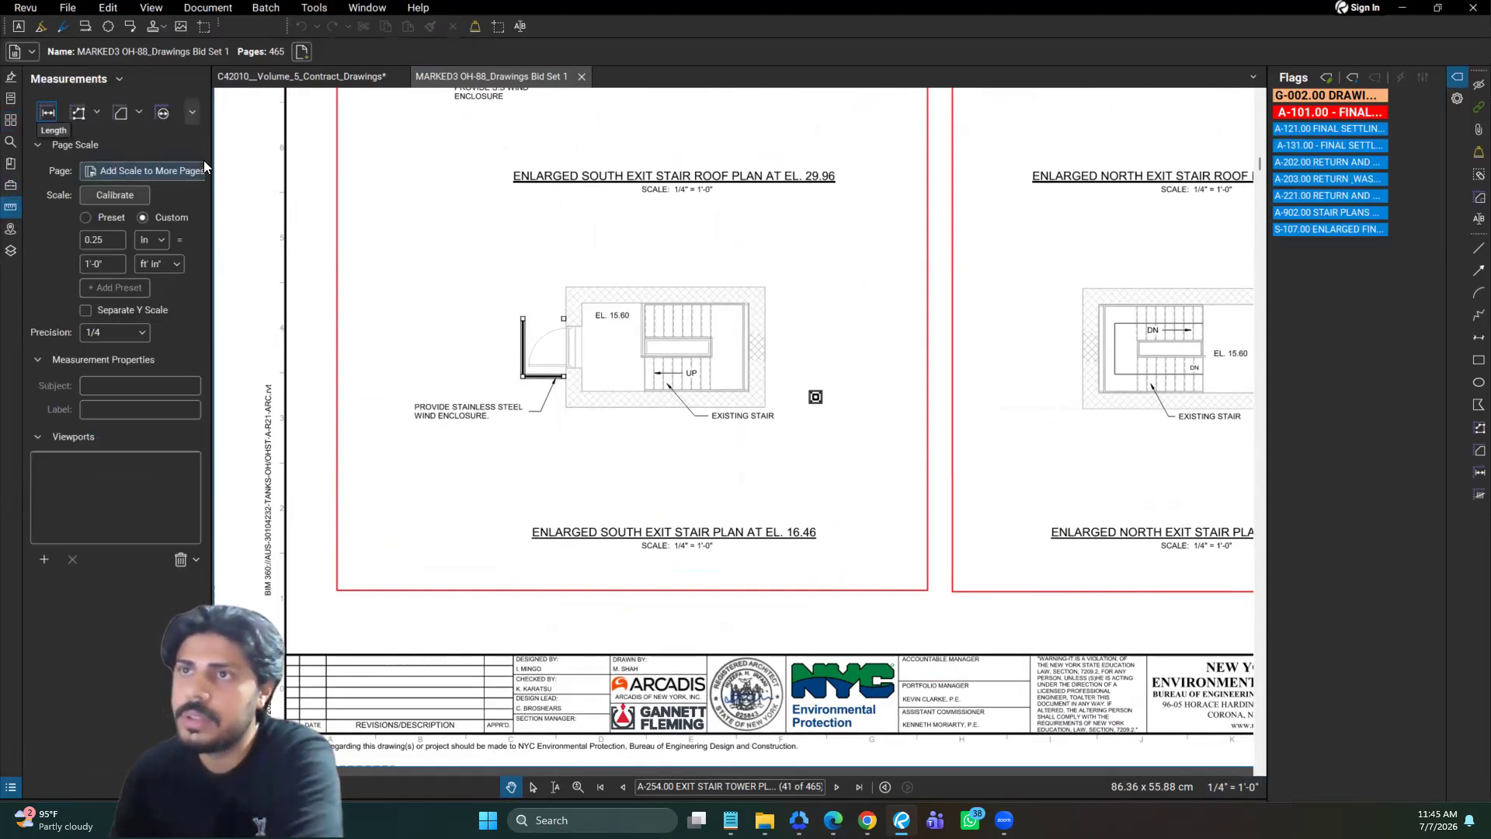
{"action": "left_click", "coordinate": [11, 121]}
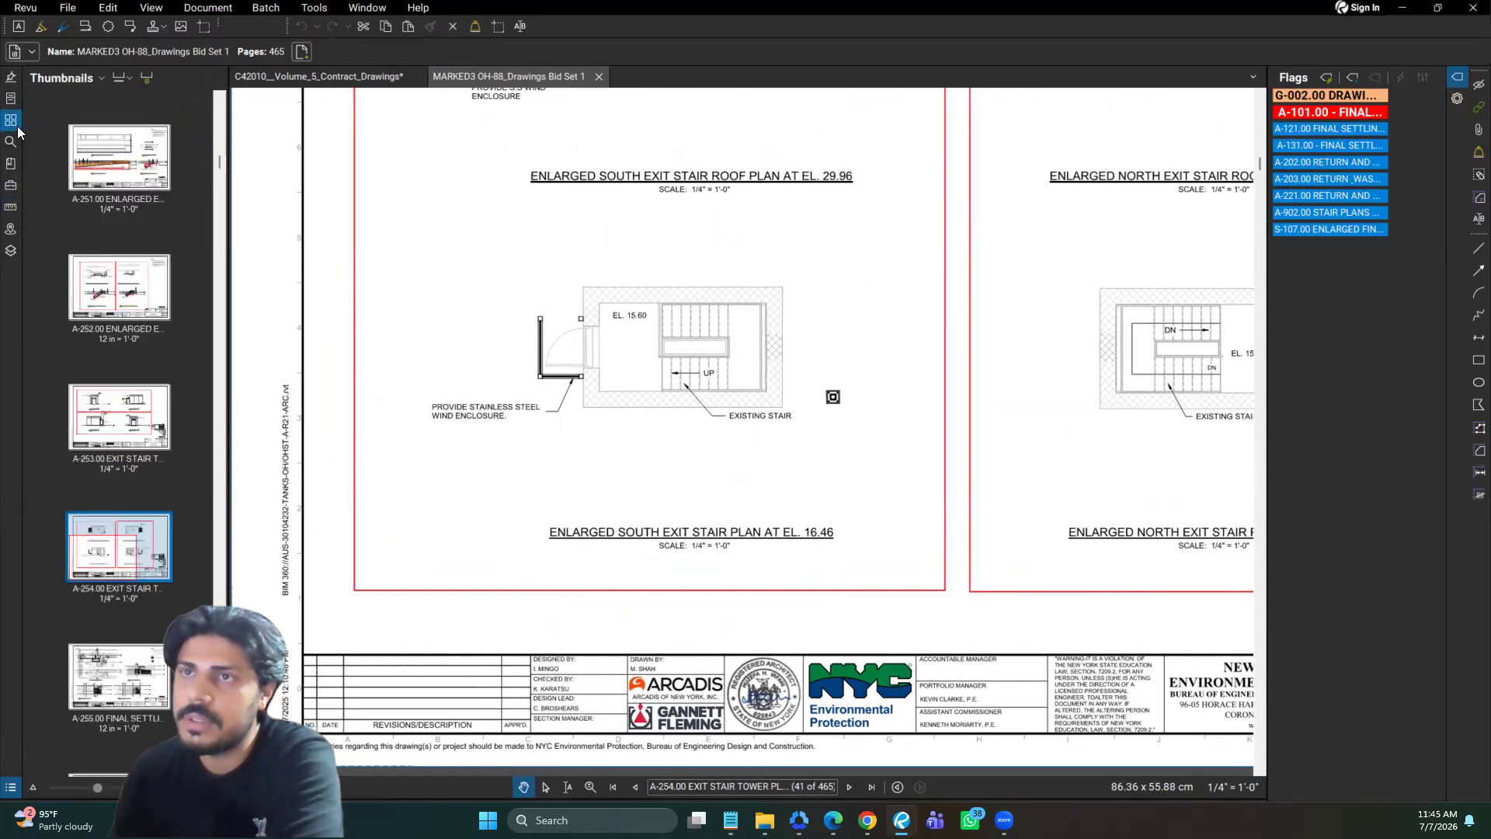
{"action": "left_click", "coordinate": [112, 337]}
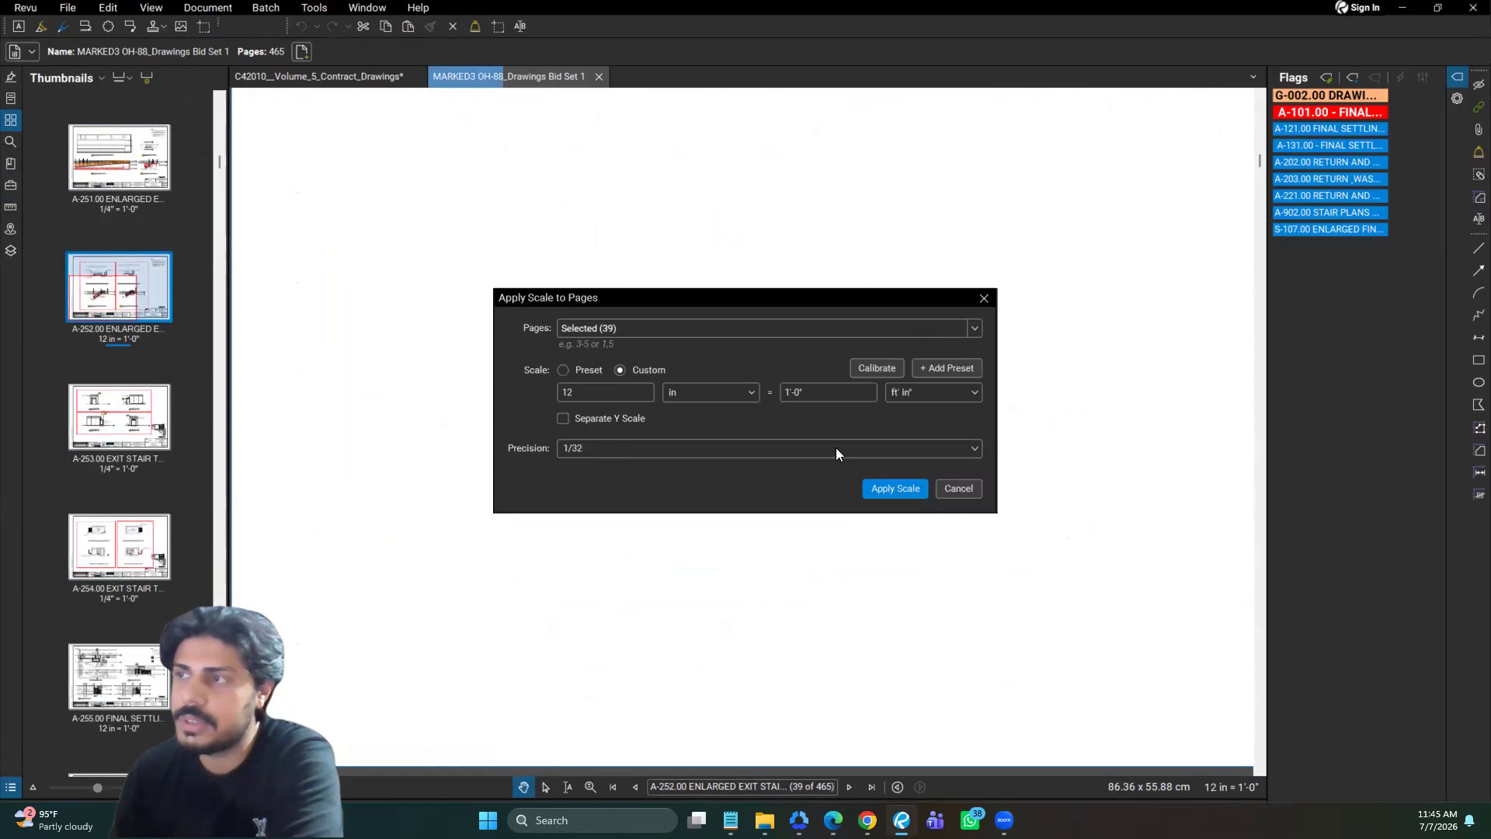
{"action": "left_click", "coordinate": [956, 488]}
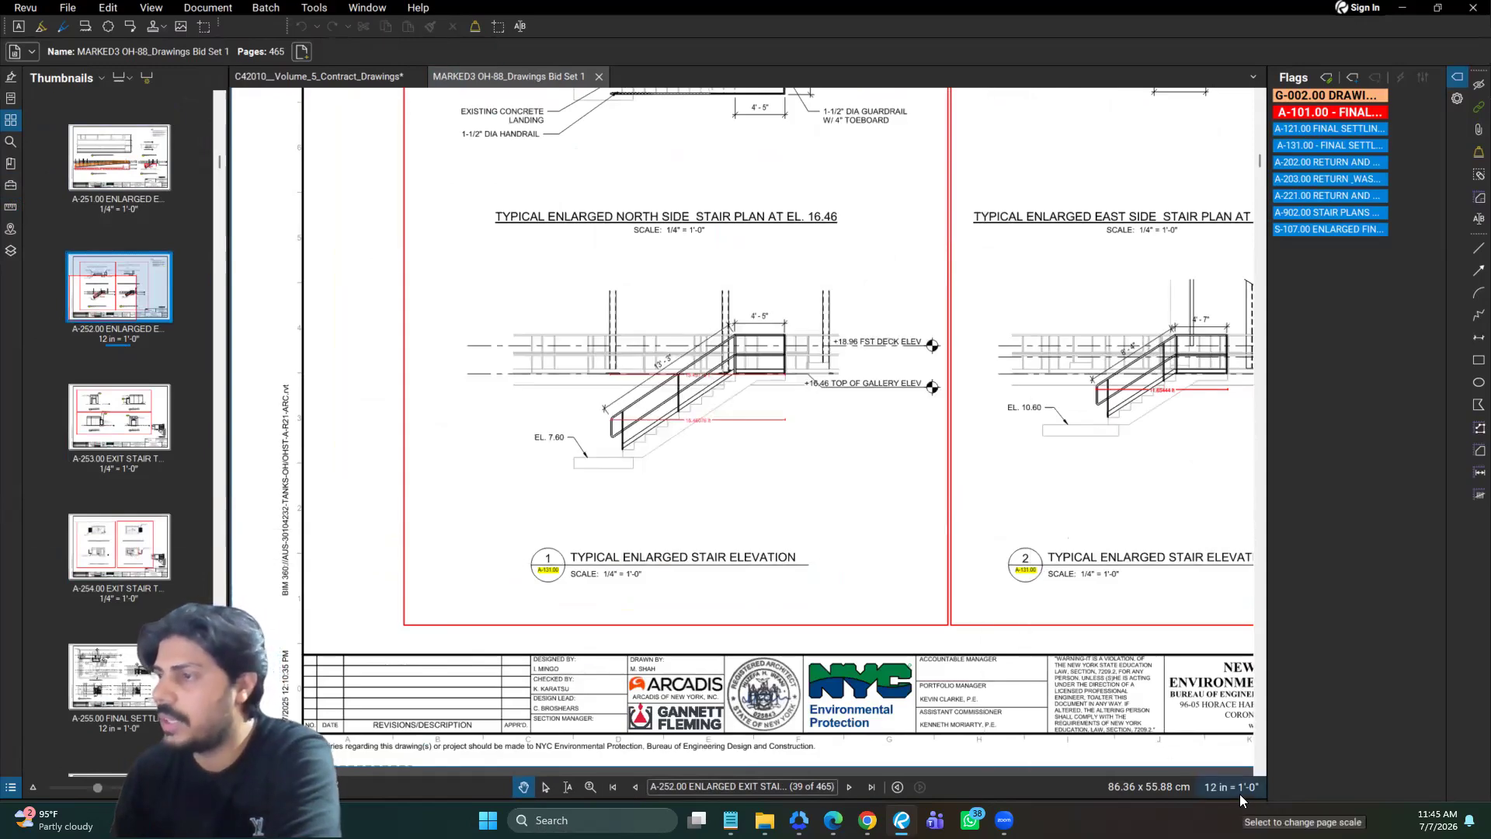
Step: Open sheet A-251.00 and apply the preset scale 1/4" = 1'-0" with 1/4 precision to page 38
{"action": "left_click", "coordinate": [125, 189]}
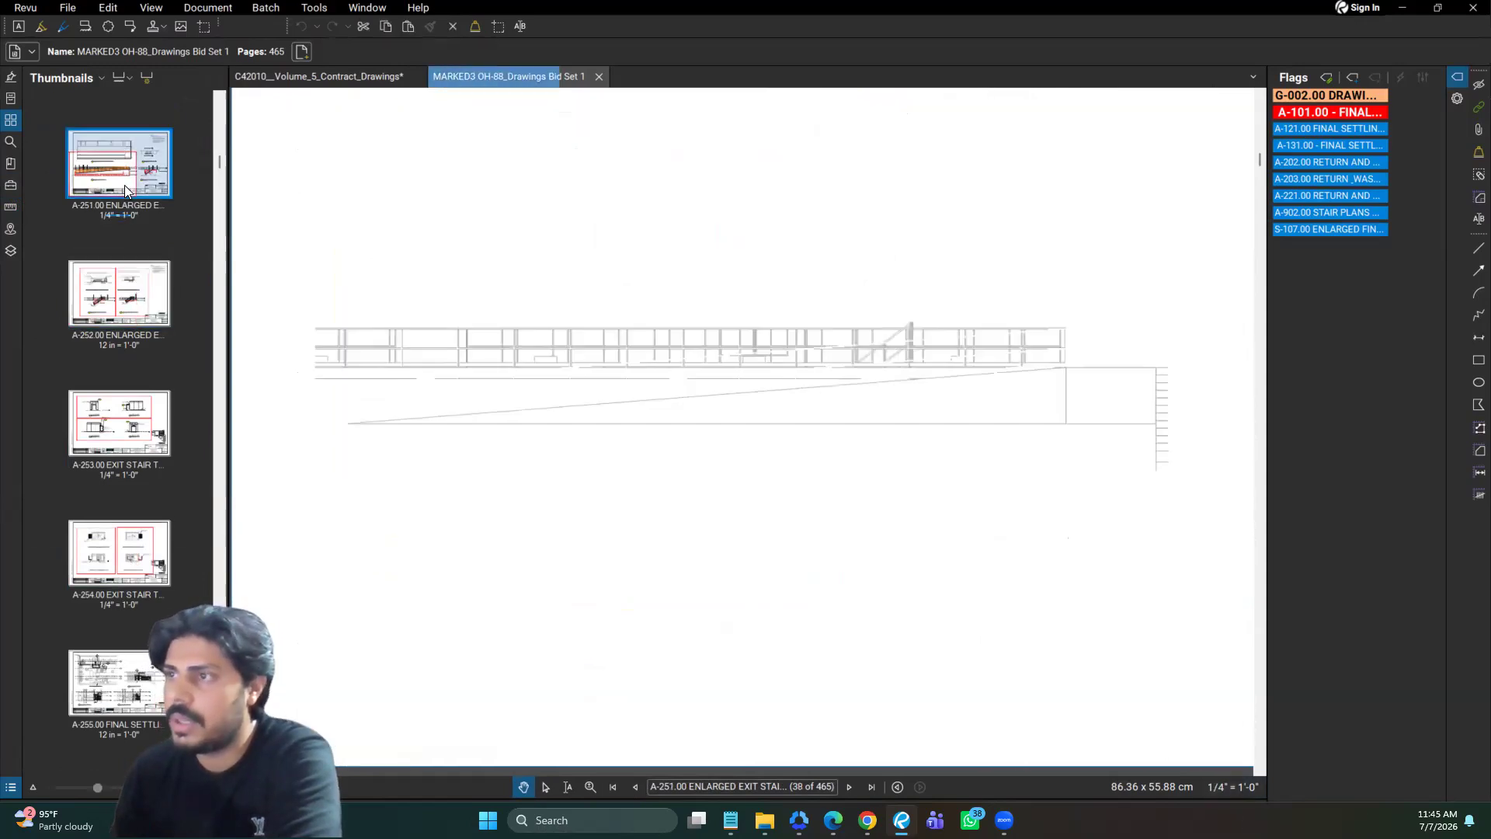
{"action": "scroll", "coordinate": [595, 537], "scroll_direction": "up", "scroll_amount": 2}
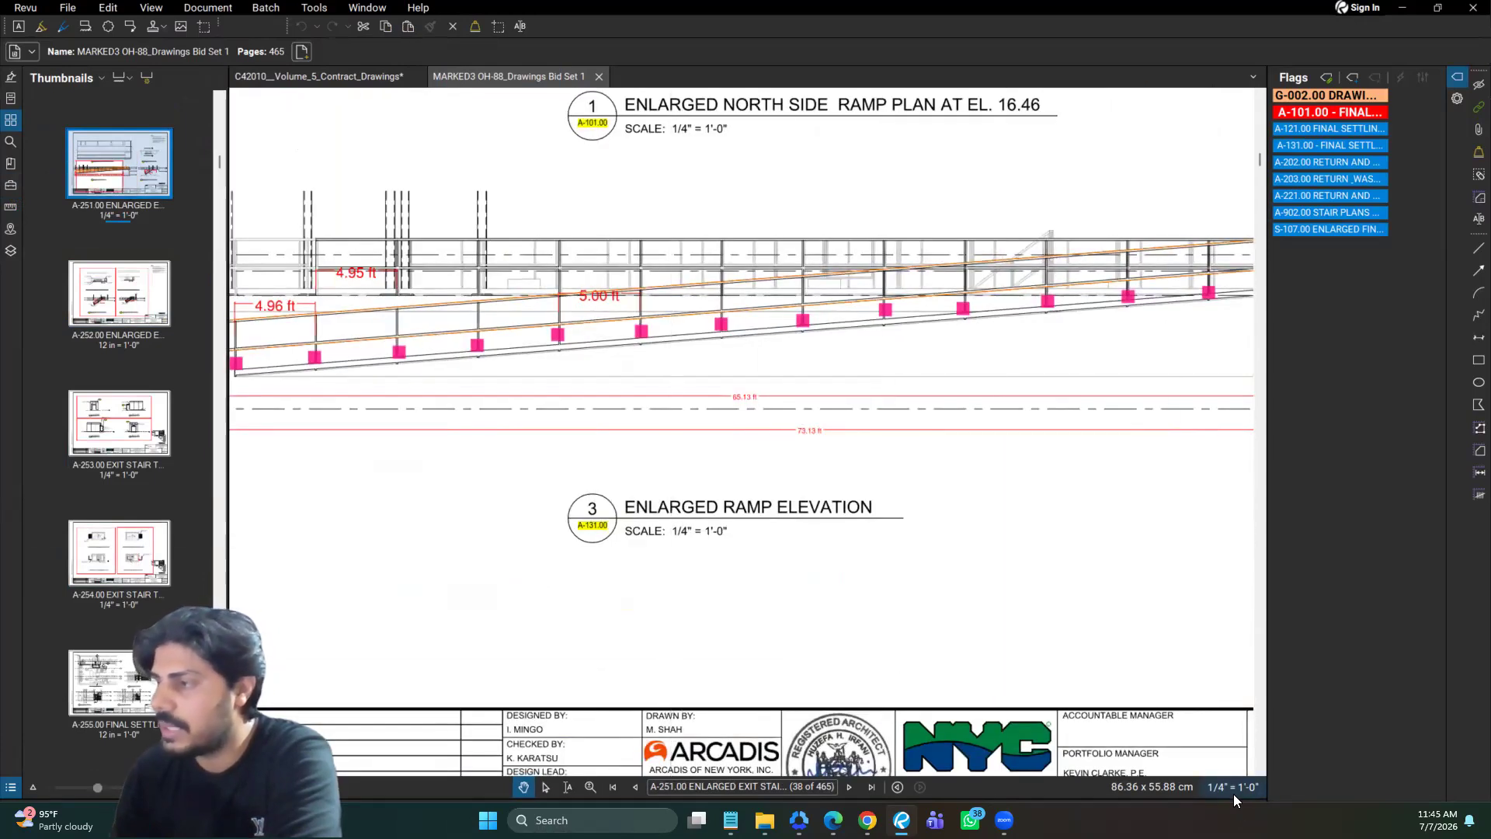
{"action": "left_click", "coordinate": [638, 388]}
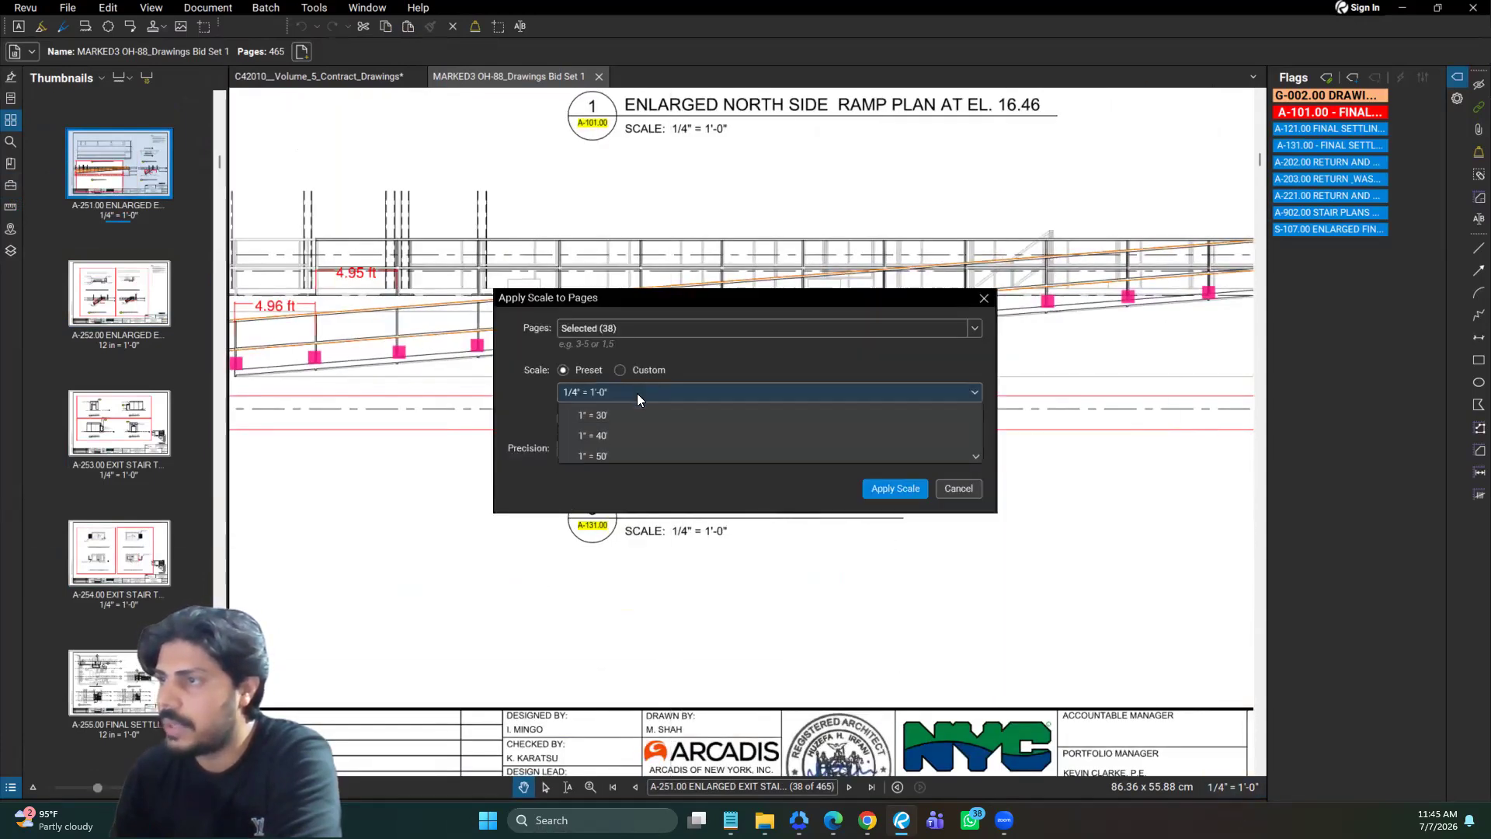
{"action": "scroll", "coordinate": [624, 448], "scroll_direction": "down", "scroll_amount": 2}
{"action": "scroll", "coordinate": [624, 450], "scroll_direction": "up", "scroll_amount": 4}
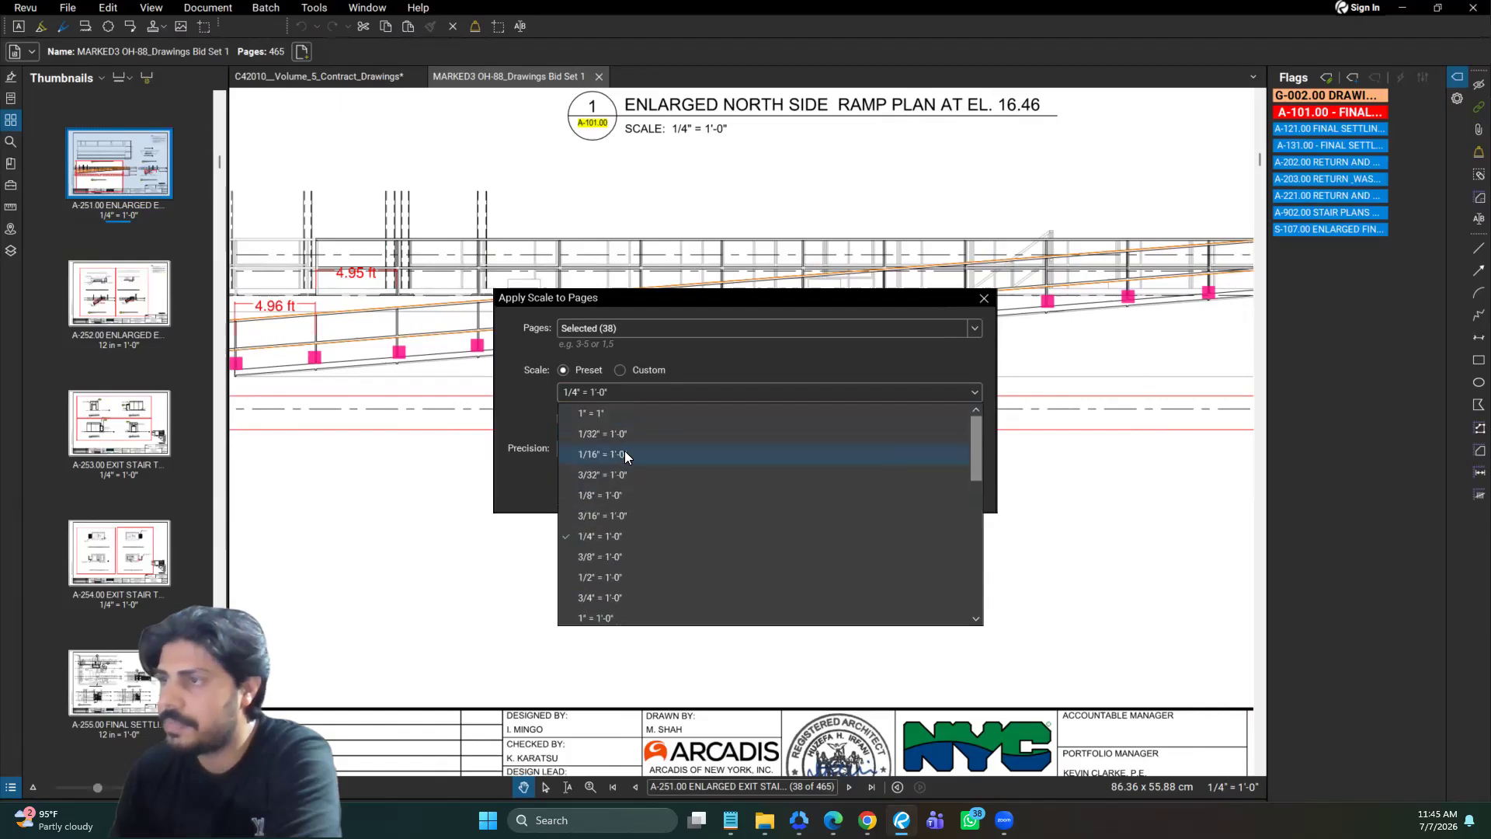
{"action": "left_click", "coordinate": [917, 393]}
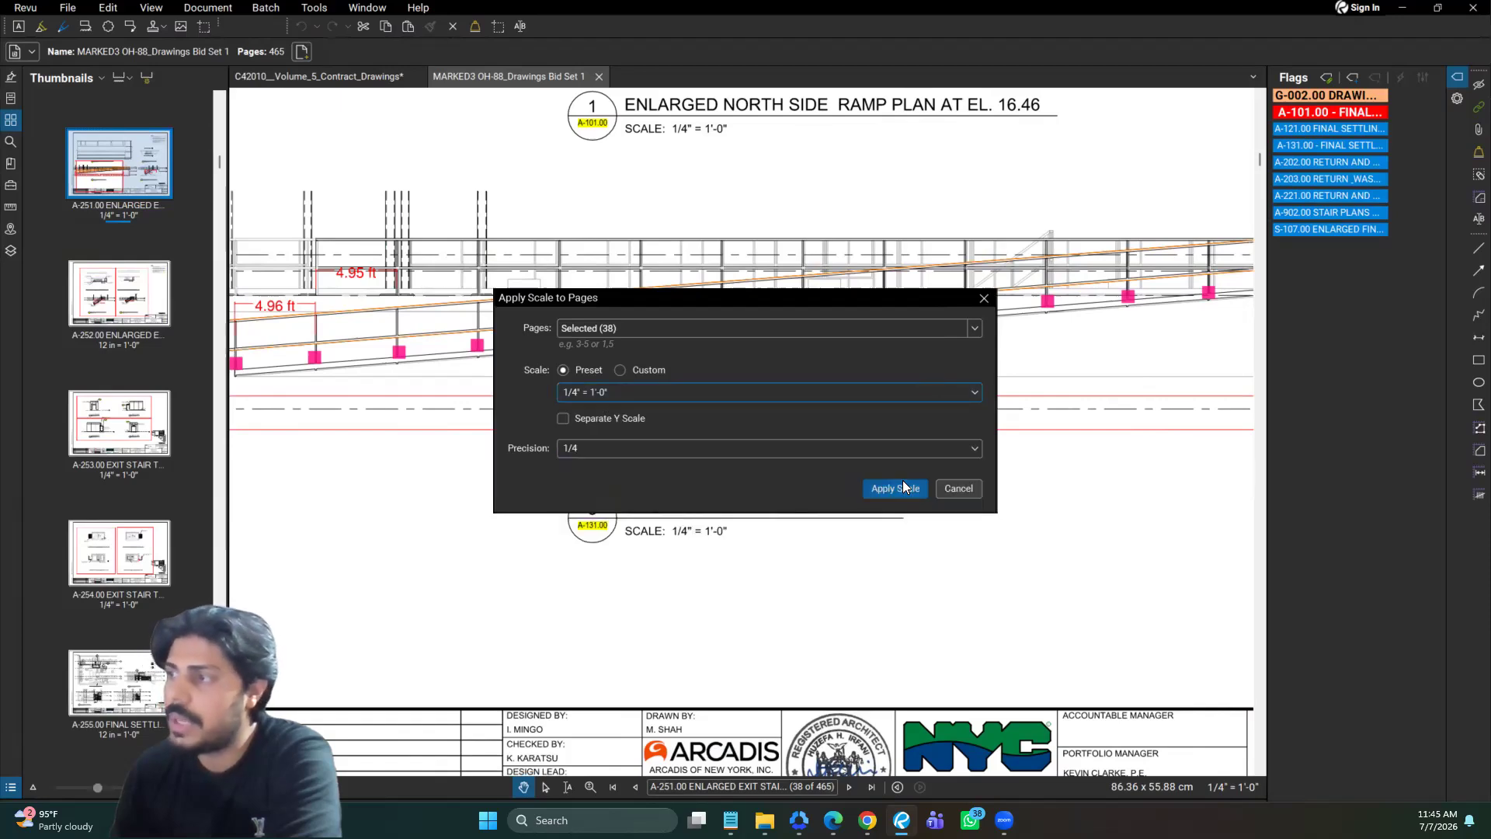
{"action": "left_click", "coordinate": [903, 487]}
Step: Place a length measurement along the horizontal 8'-0" dimension at the end of the north side ramp plan
{"action": "scroll", "coordinate": [655, 463], "scroll_direction": "down", "scroll_amount": 3}
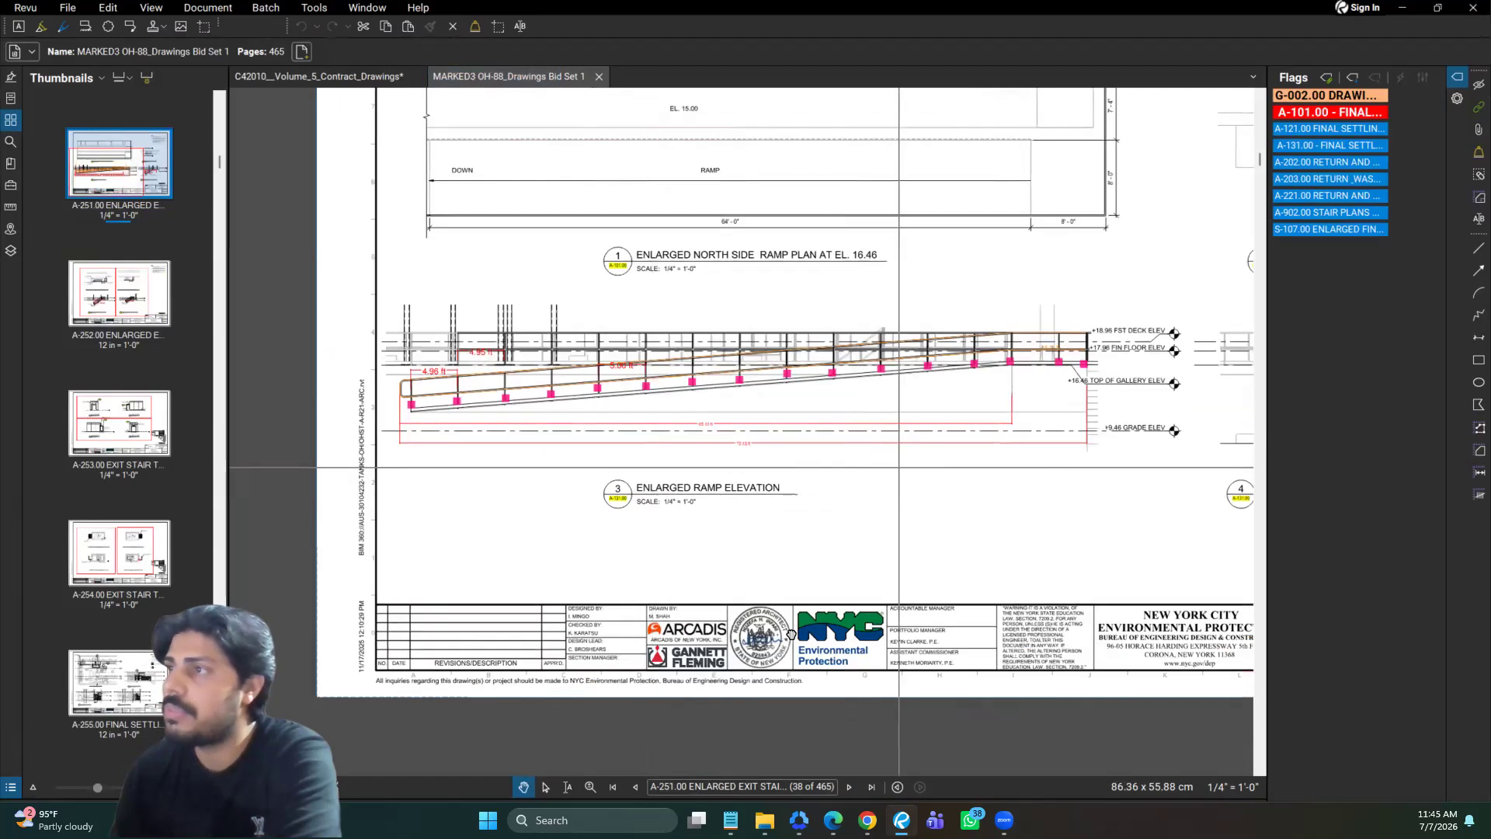
{"action": "scroll", "coordinate": [642, 383], "scroll_direction": "up", "scroll_amount": 2}
{"action": "scroll", "coordinate": [1098, 393], "scroll_direction": "up", "scroll_amount": 4}
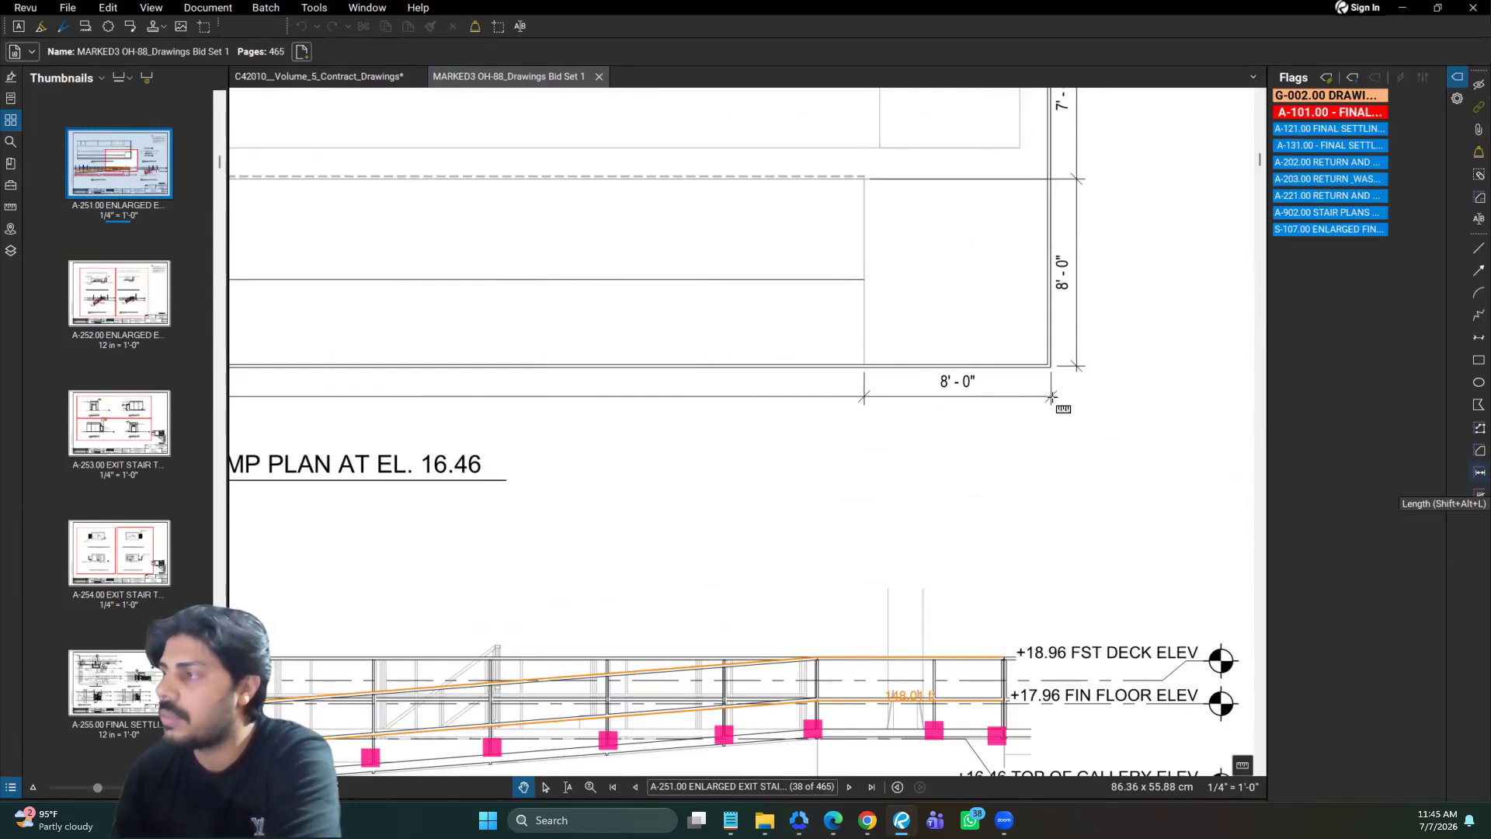
{"action": "left_click", "coordinate": [1051, 397]}
{"action": "scroll", "coordinate": [1052, 396], "scroll_direction": "up", "scroll_amount": 1}
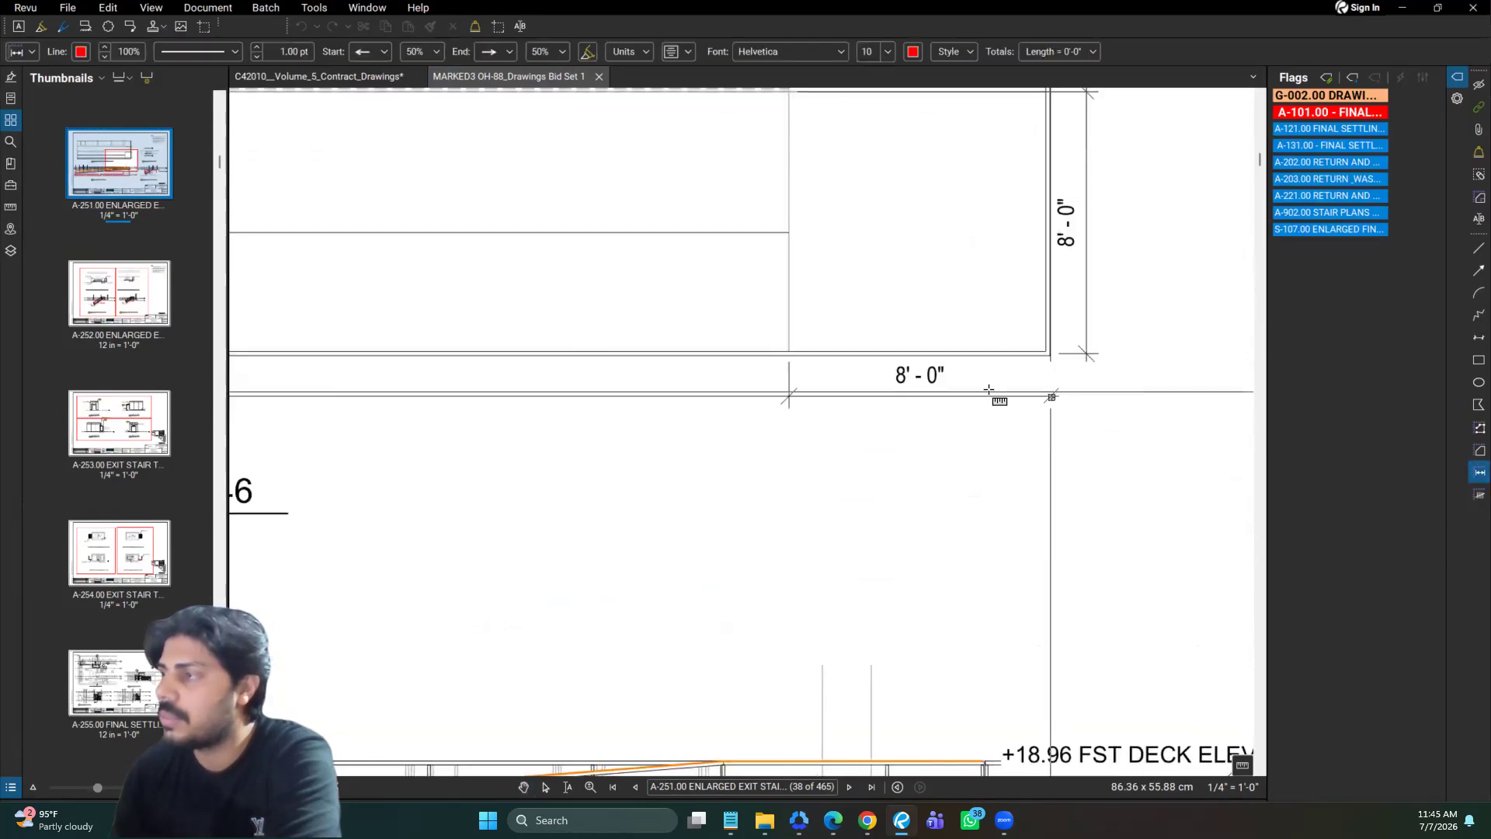
{"action": "left_click", "coordinate": [1015, 515]}
{"action": "scroll", "coordinate": [889, 485], "scroll_direction": "down", "scroll_amount": 1}
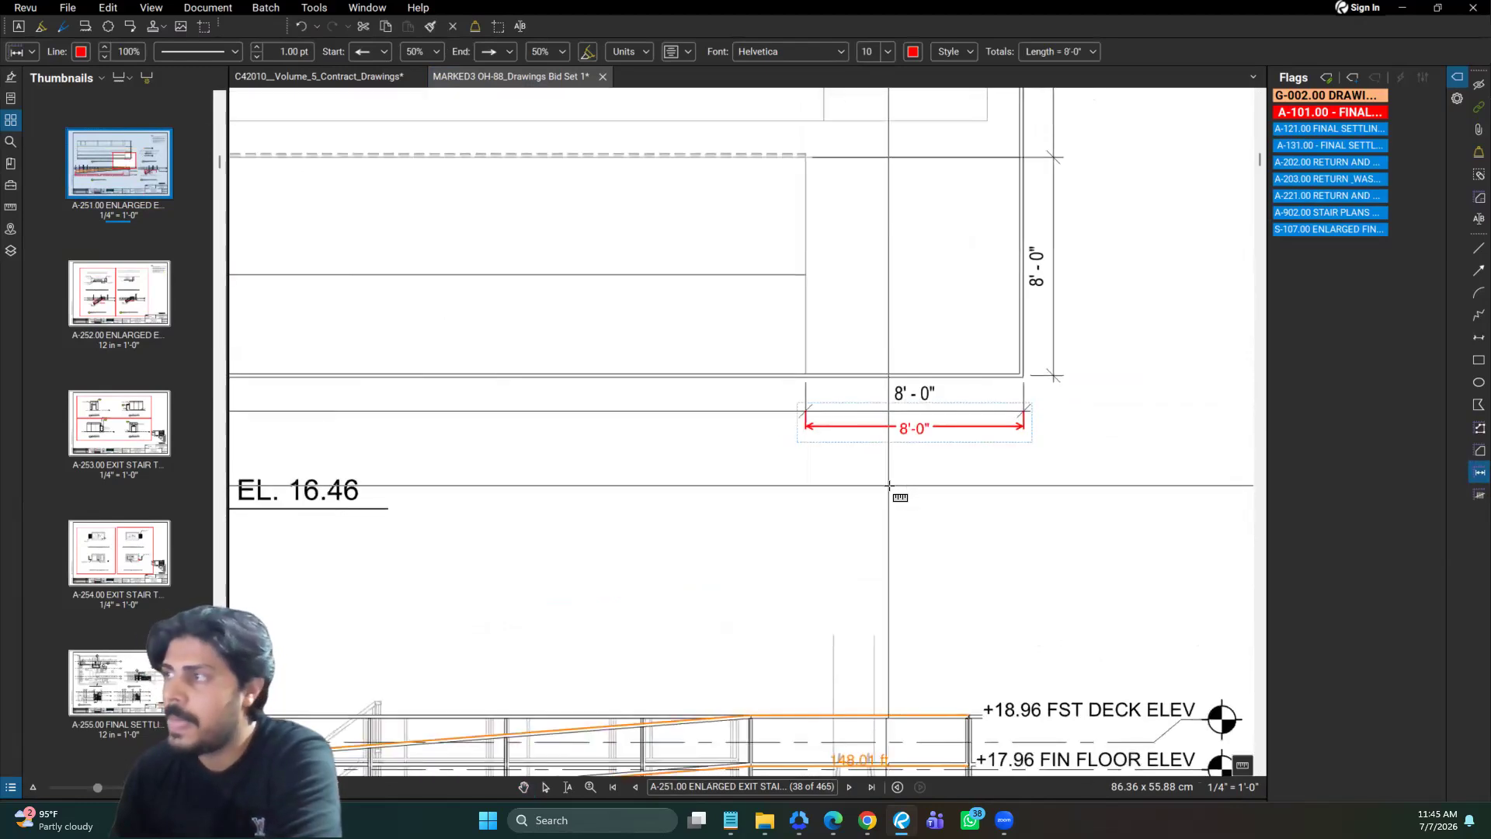
{"action": "key", "text": "Escape"}
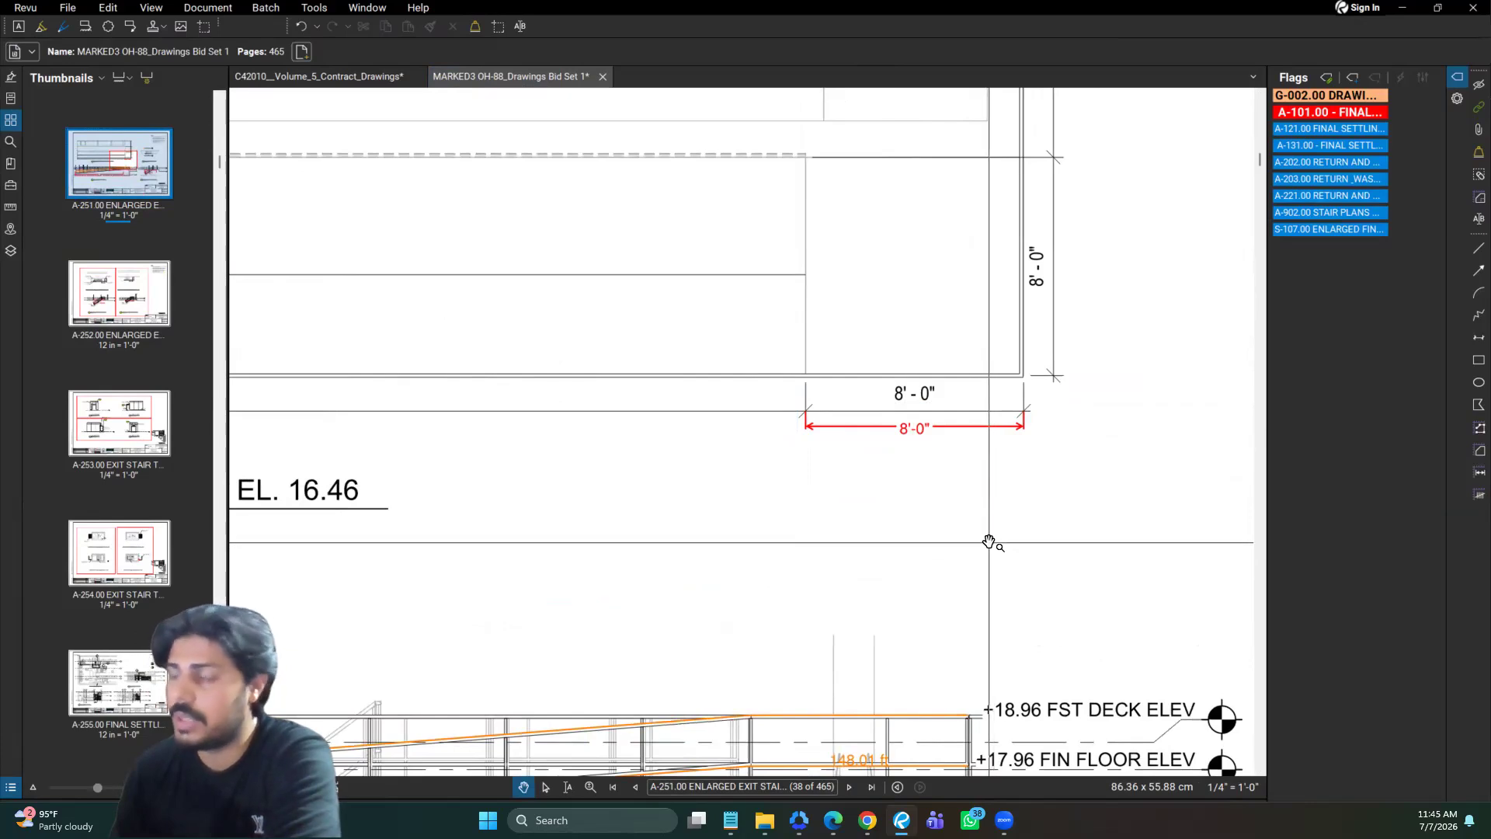
Step: Reopen the page scale settings for page 38, choose a custom scale and look through its unit options
{"action": "left_click_drag", "start_coordinate": [944, 565], "coordinate": [899, 588]}
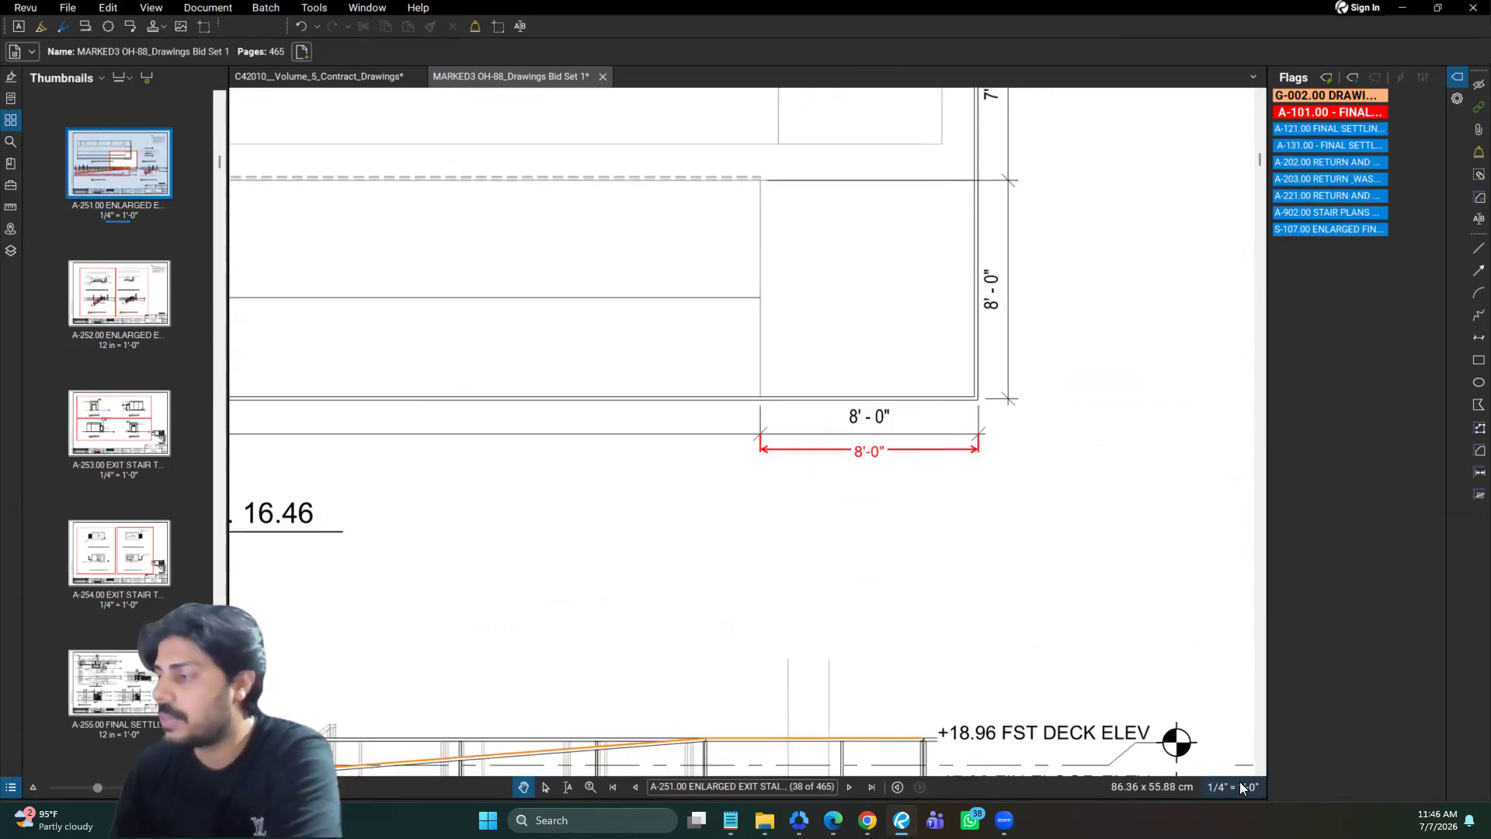
{"action": "left_click", "coordinate": [625, 368]}
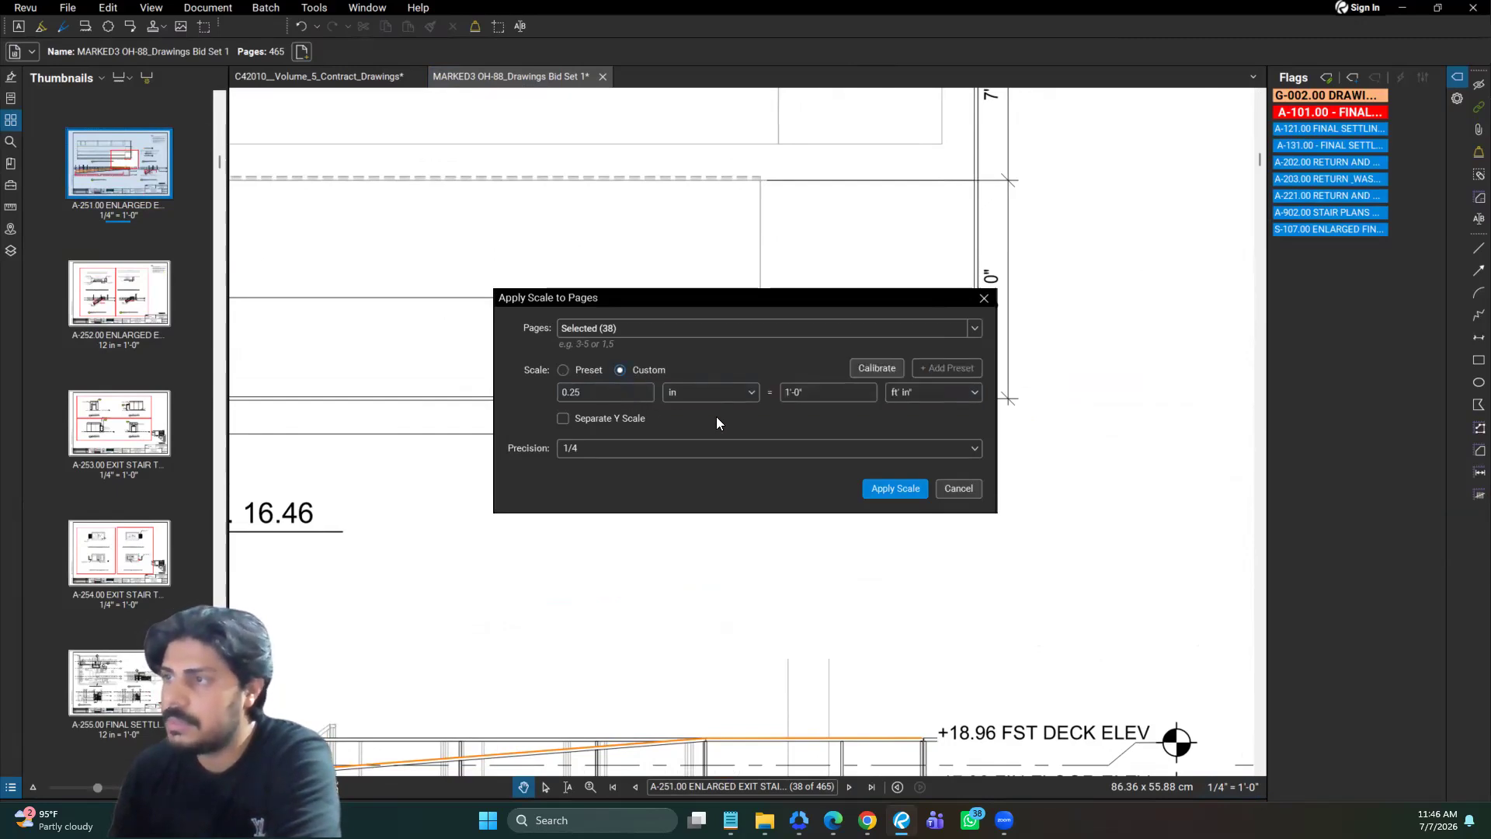
{"action": "left_click", "coordinate": [751, 391]}
{"action": "left_click", "coordinate": [752, 392]}
{"action": "left_click", "coordinate": [970, 396]}
{"action": "left_click", "coordinate": [970, 396]}
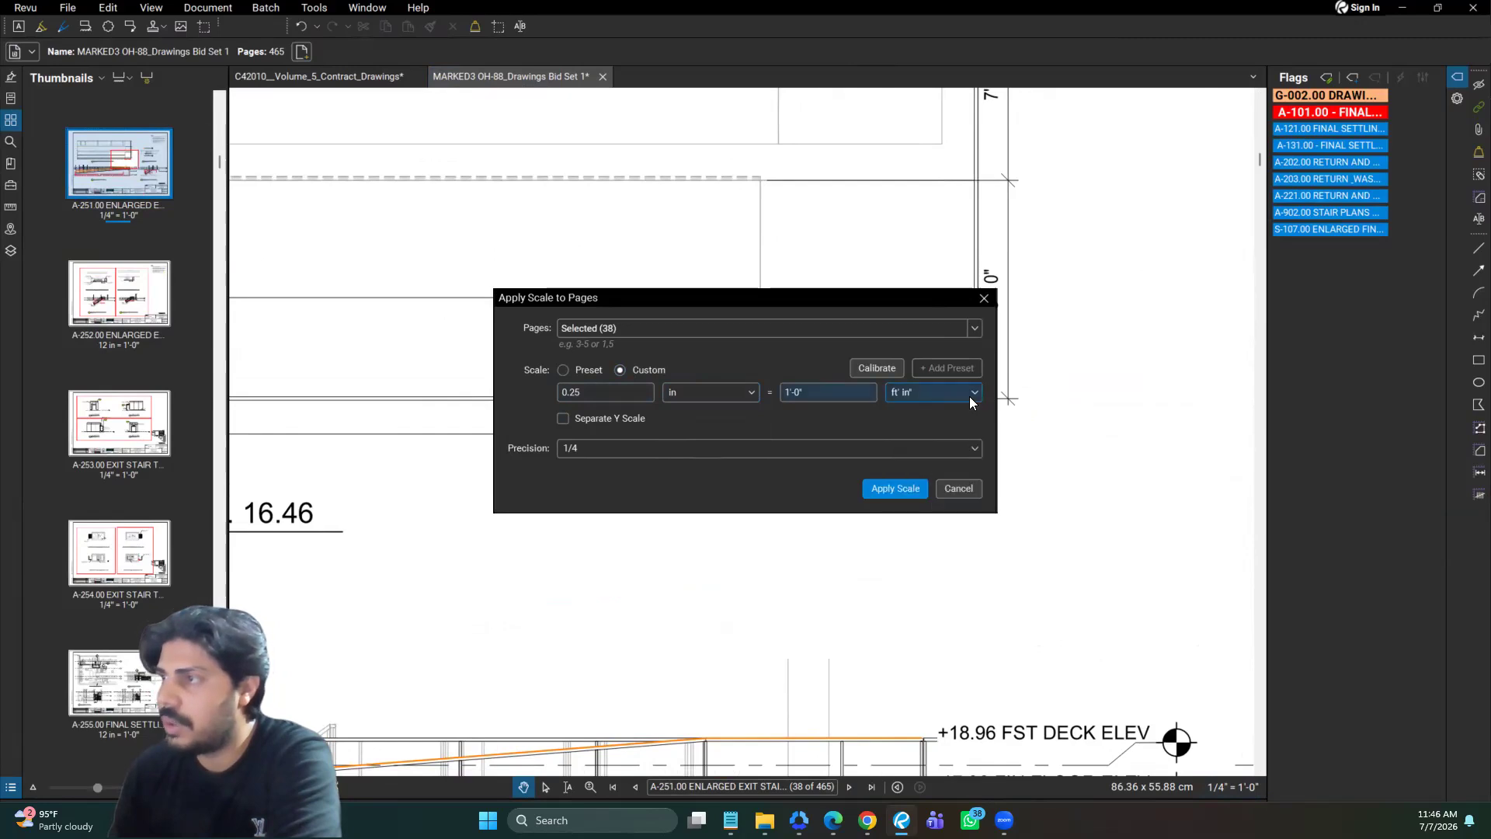
Step: Start calibrating the page scale by picking both ends of the vertical 8'-0" dimension beside the ramp plan
{"action": "left_click", "coordinate": [866, 371]}
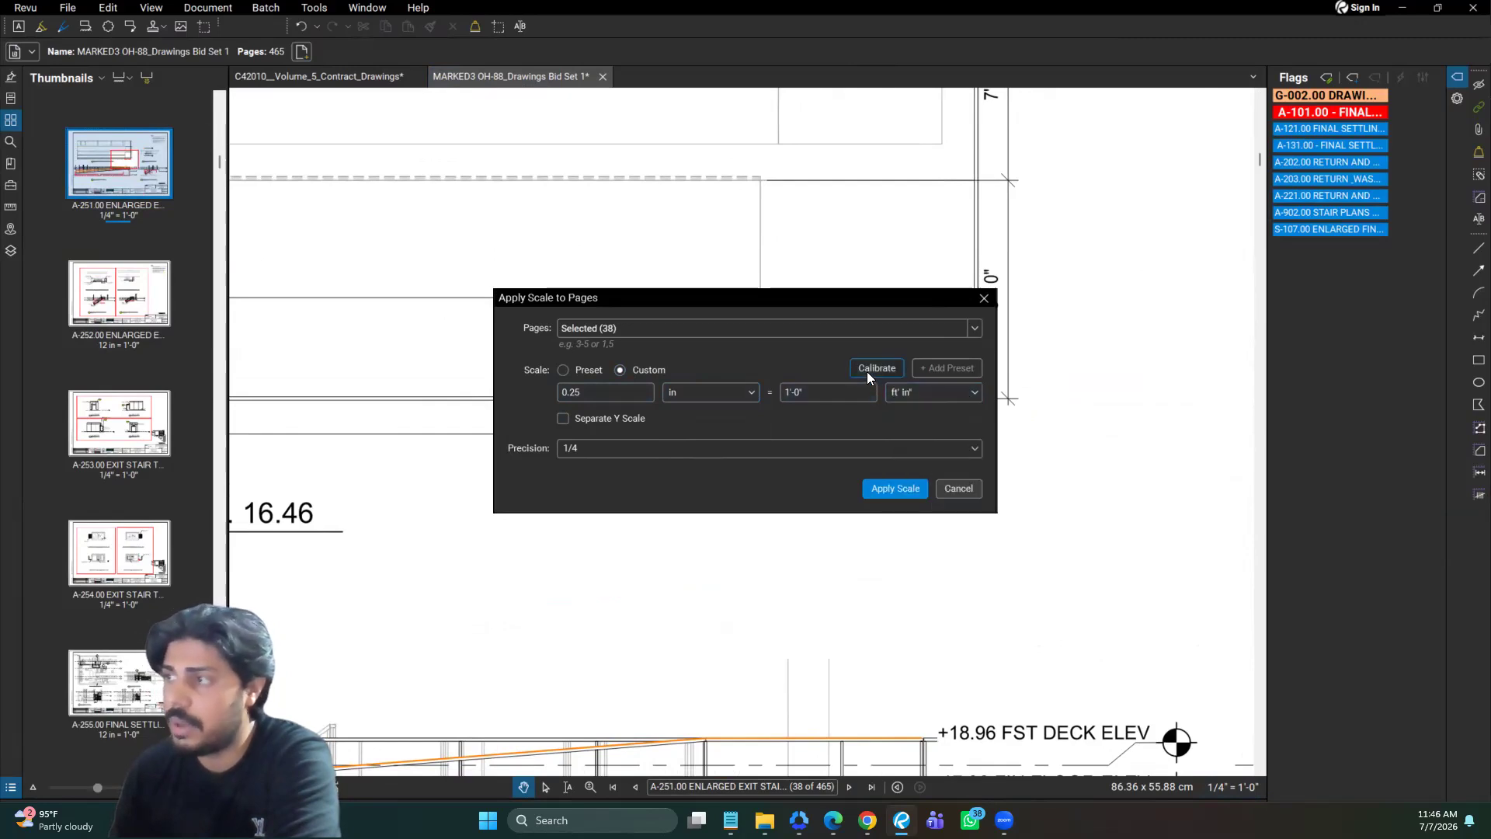
{"action": "scroll", "coordinate": [895, 534], "scroll_direction": "down", "scroll_amount": 3}
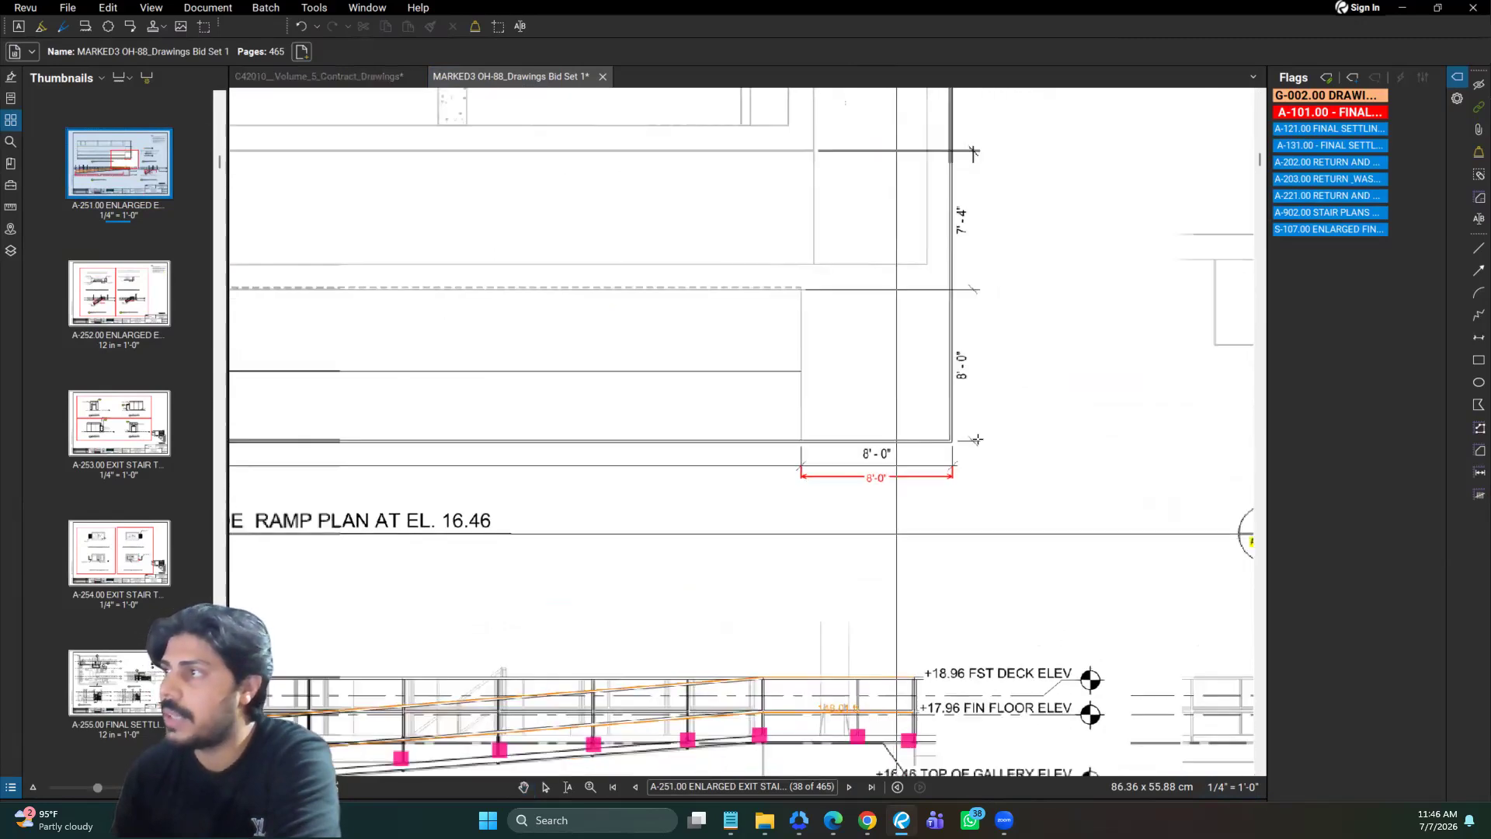
{"action": "scroll", "coordinate": [1000, 320], "scroll_direction": "up", "scroll_amount": 2}
{"action": "left_click", "coordinate": [954, 268]}
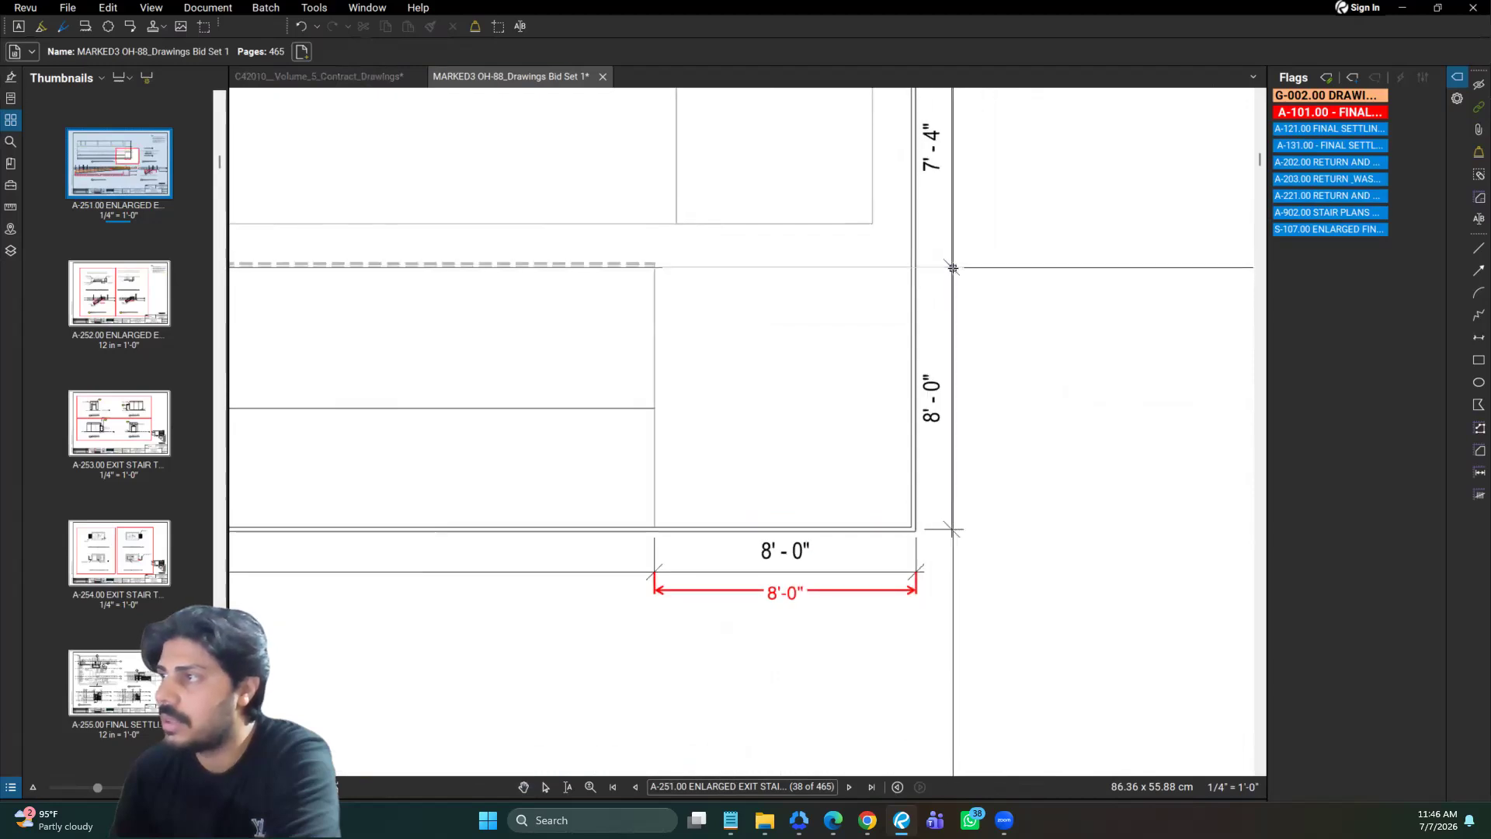
{"action": "left_click", "coordinate": [953, 530]}
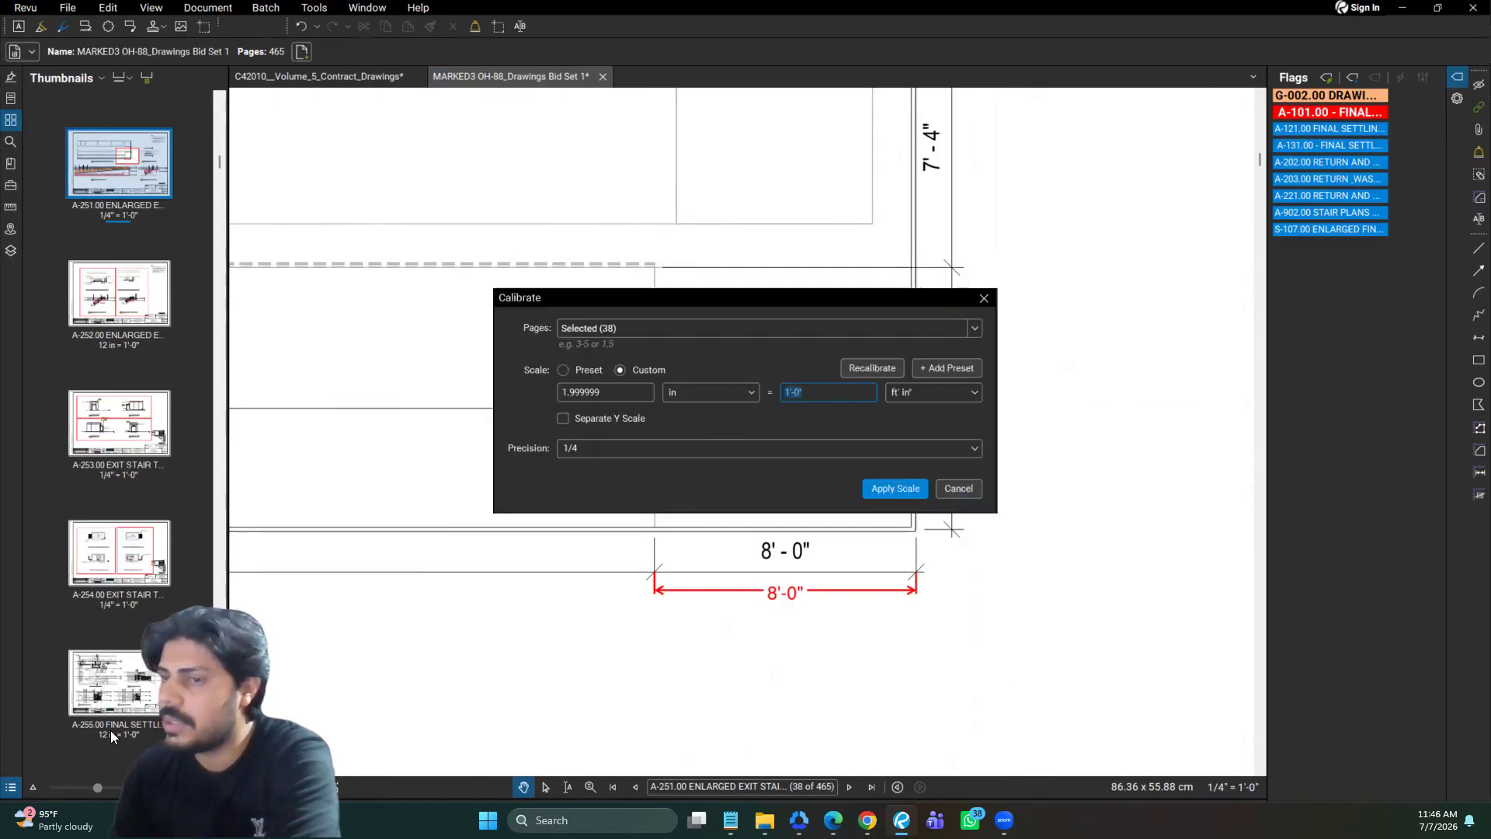
Step: Set the real distance of the calibrated line to 8'-0" and apply the scale to page 38
{"action": "mouse_move", "coordinate": [777, 412]}
{"action": "left_mouse_down"}
{"action": "mouse_move", "coordinate": [831, 374]}
{"action": "mouse_move", "coordinate": [771, 410]}
{"action": "left_mouse_up"}
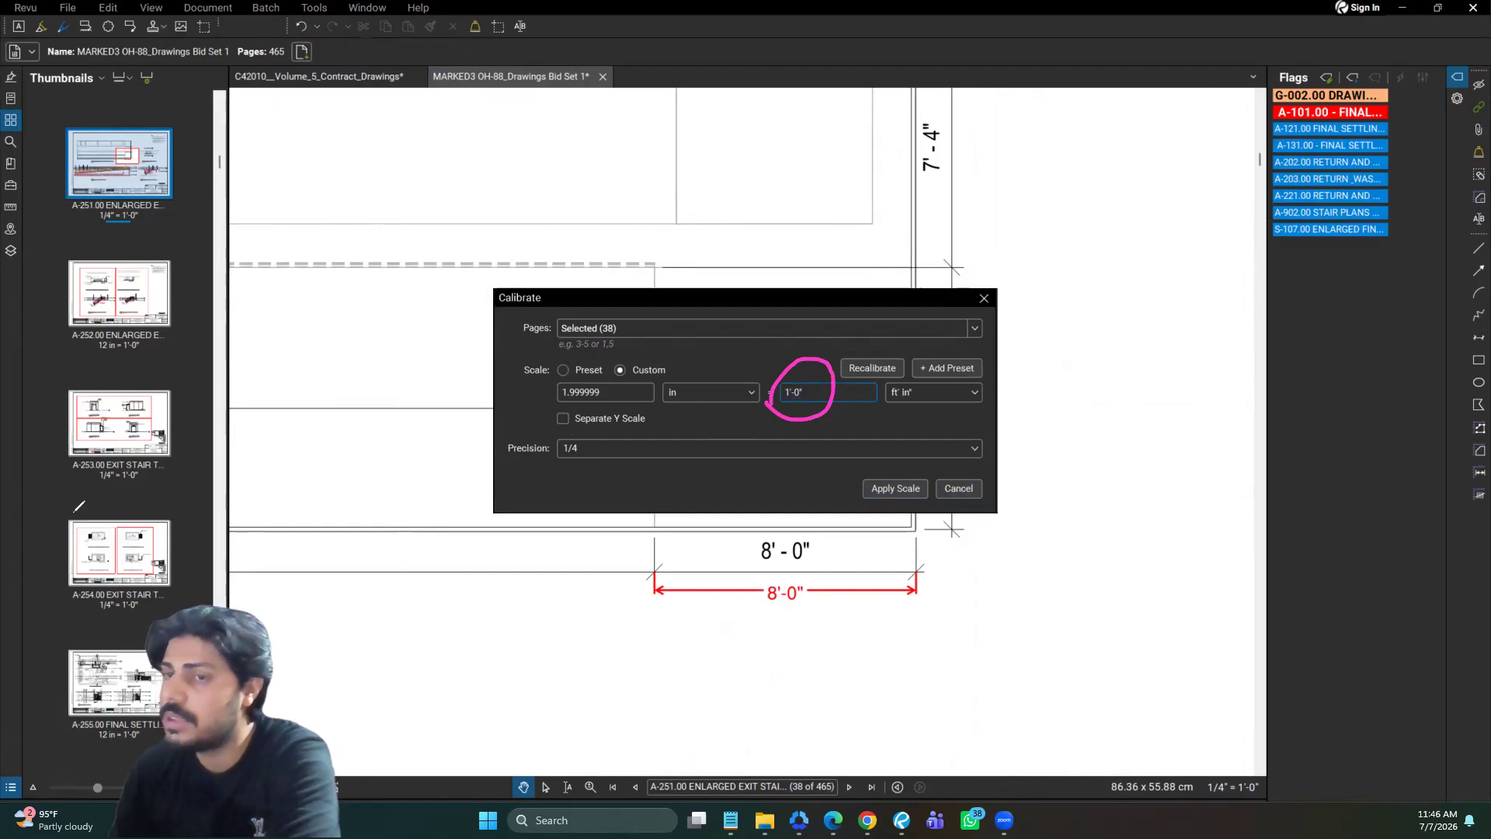
{"action": "key", "text": "Escape"}
{"action": "left_click", "coordinate": [784, 391]}
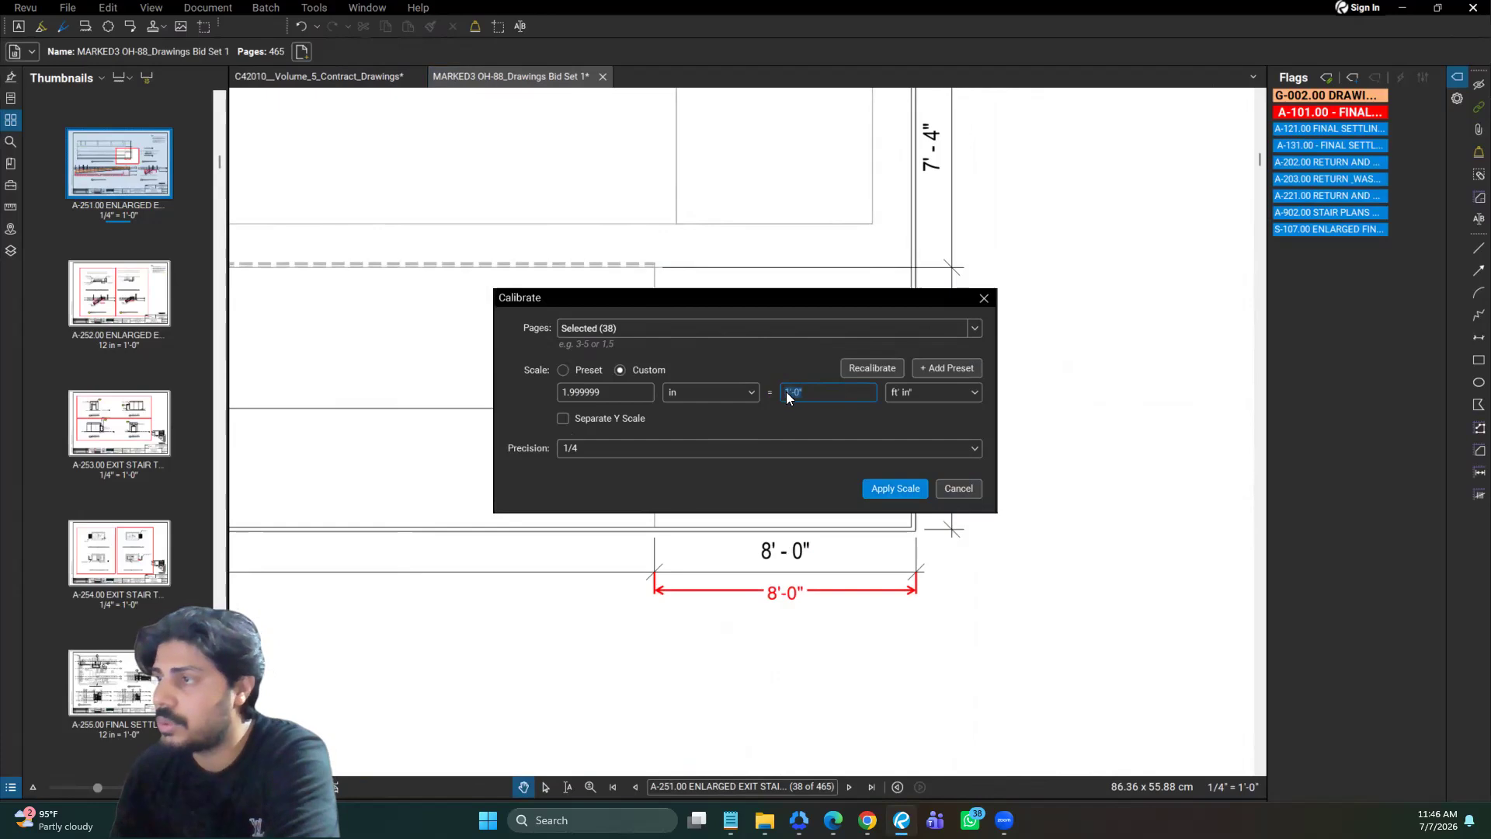
{"action": "key", "text": "Delete"}
{"action": "type", "text": "8"}
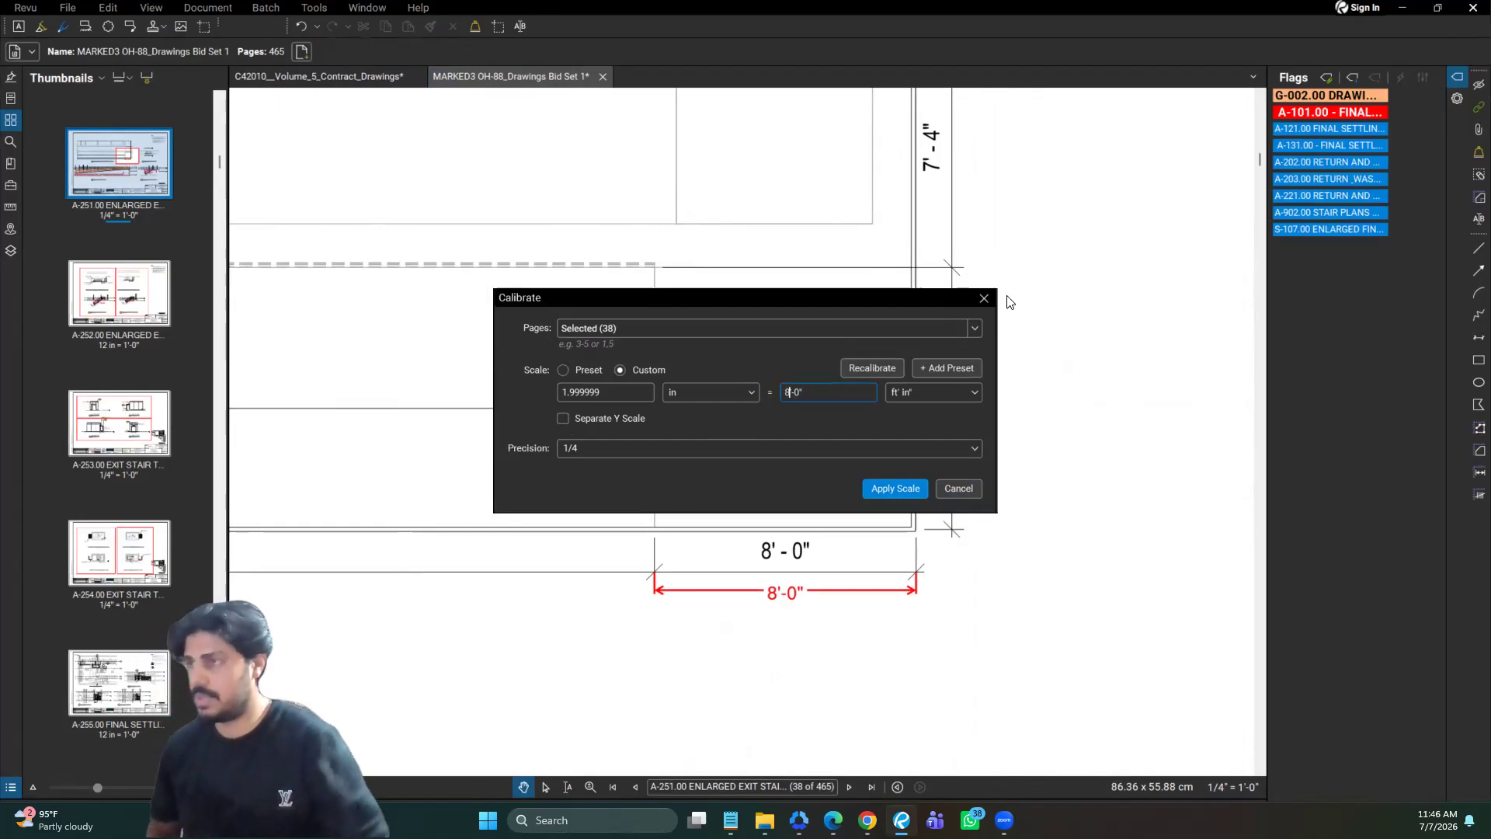
{"action": "left_click", "coordinate": [901, 491]}
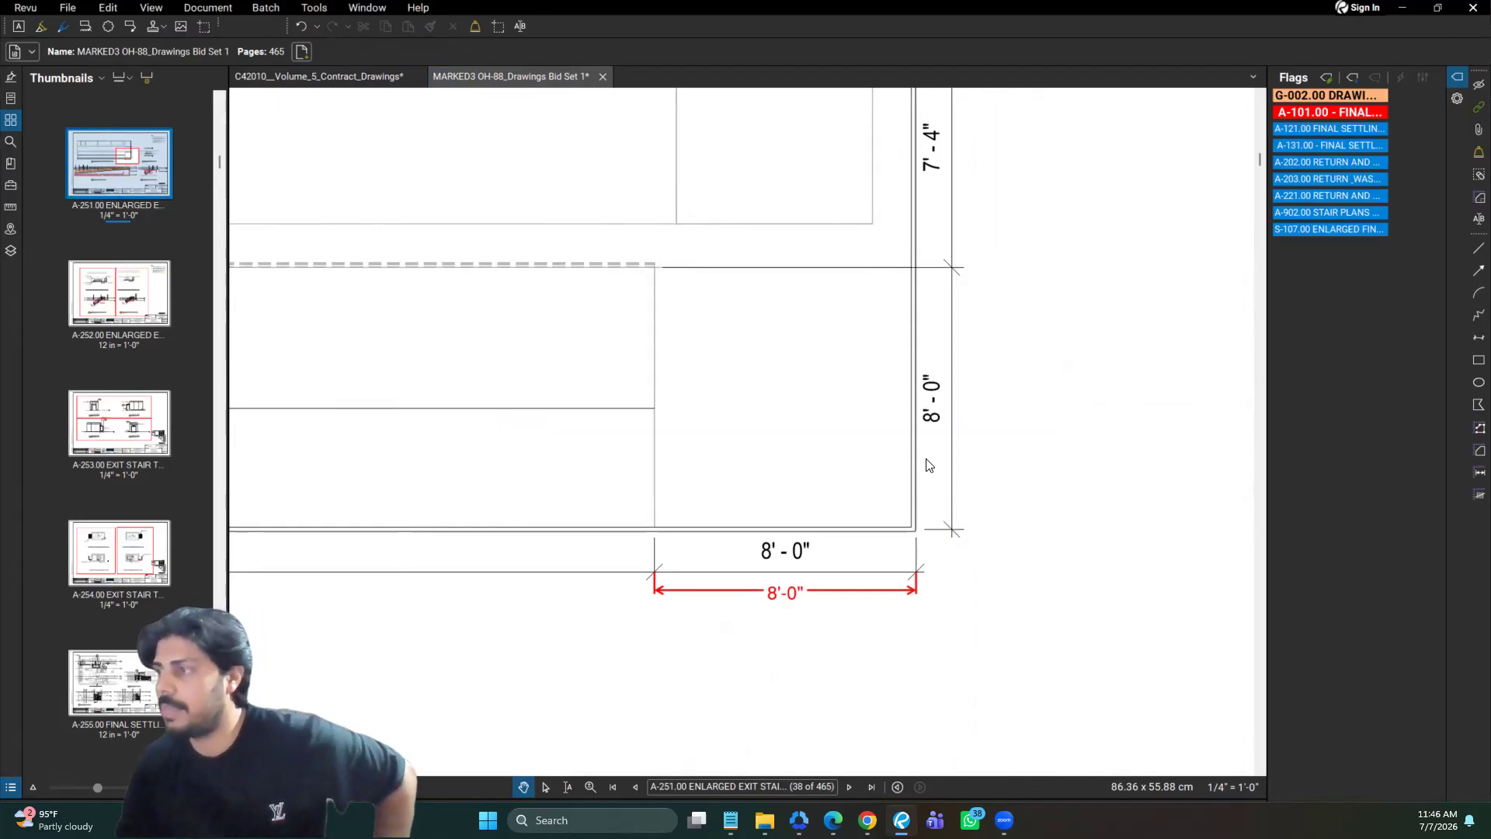
{"action": "scroll", "coordinate": [1133, 579], "scroll_direction": "down", "scroll_amount": 2}
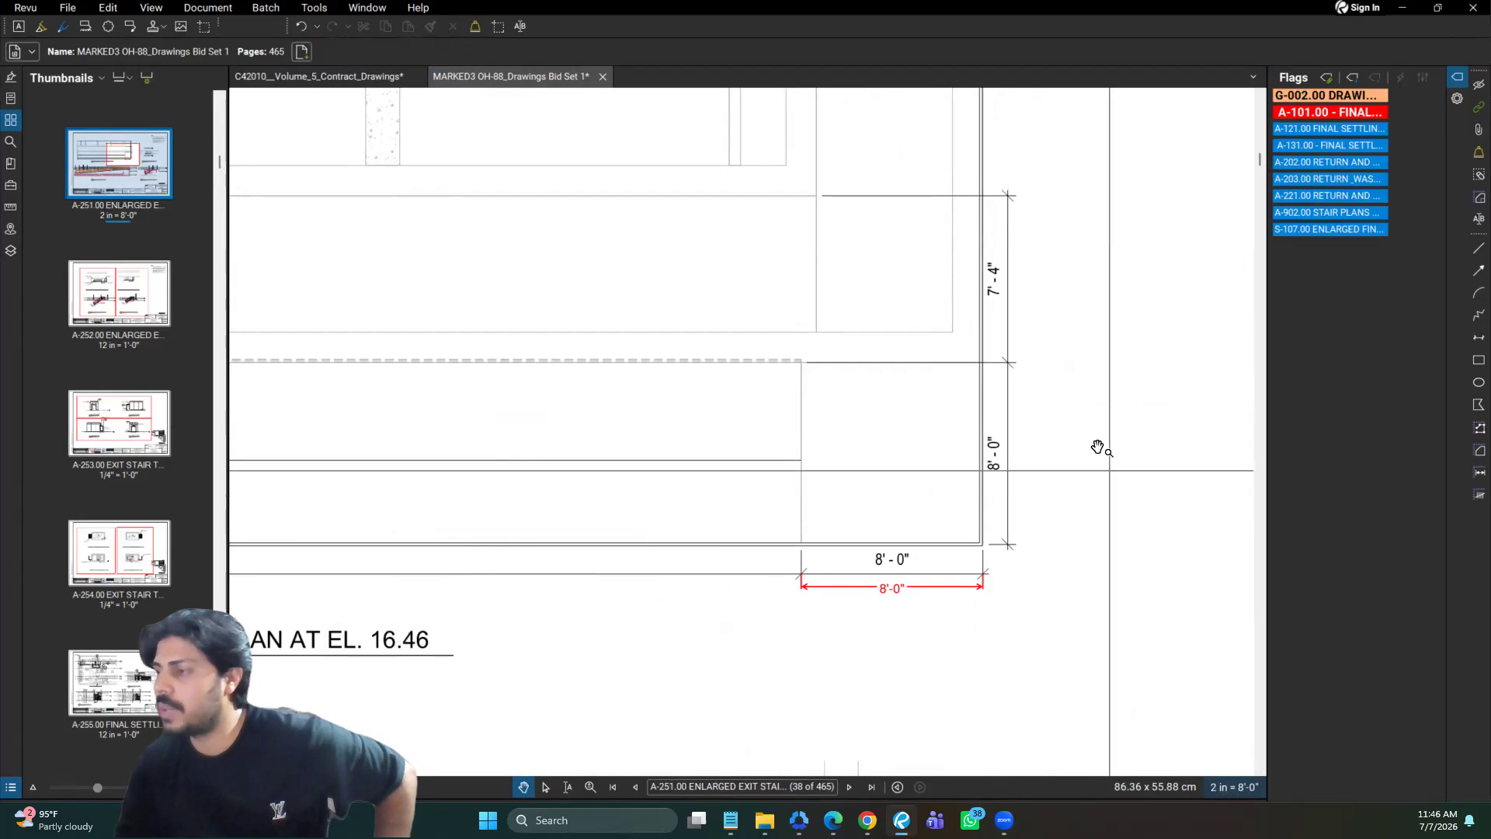
Step: Place a length measurement along the vertical 7'-4" dimension beside the north side ramp plan
{"action": "scroll", "coordinate": [1087, 481], "scroll_direction": "up", "scroll_amount": 1}
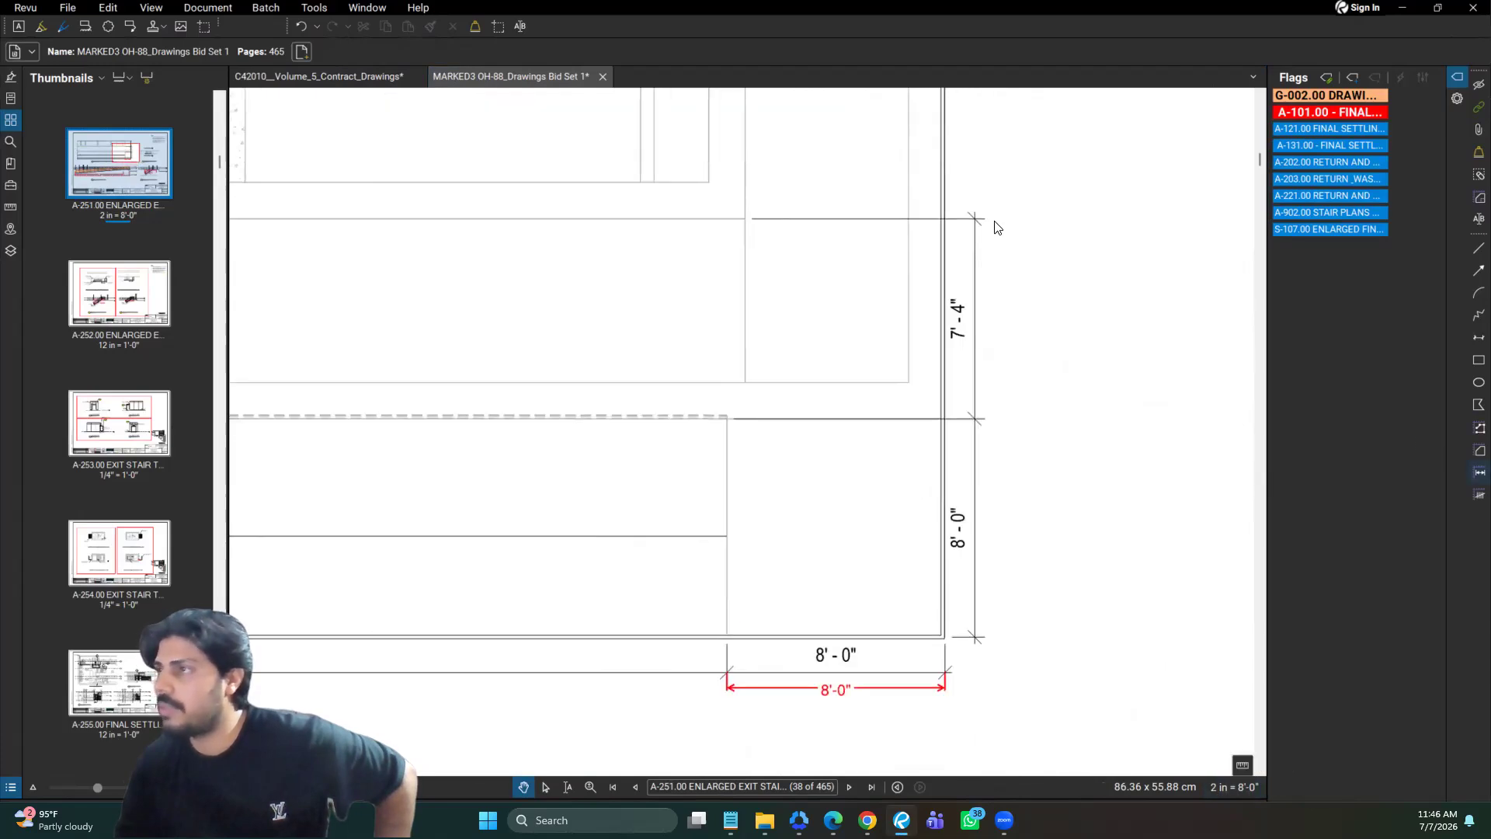
{"action": "key", "text": "shift+alt+l"}
{"action": "left_click", "coordinate": [975, 218]}
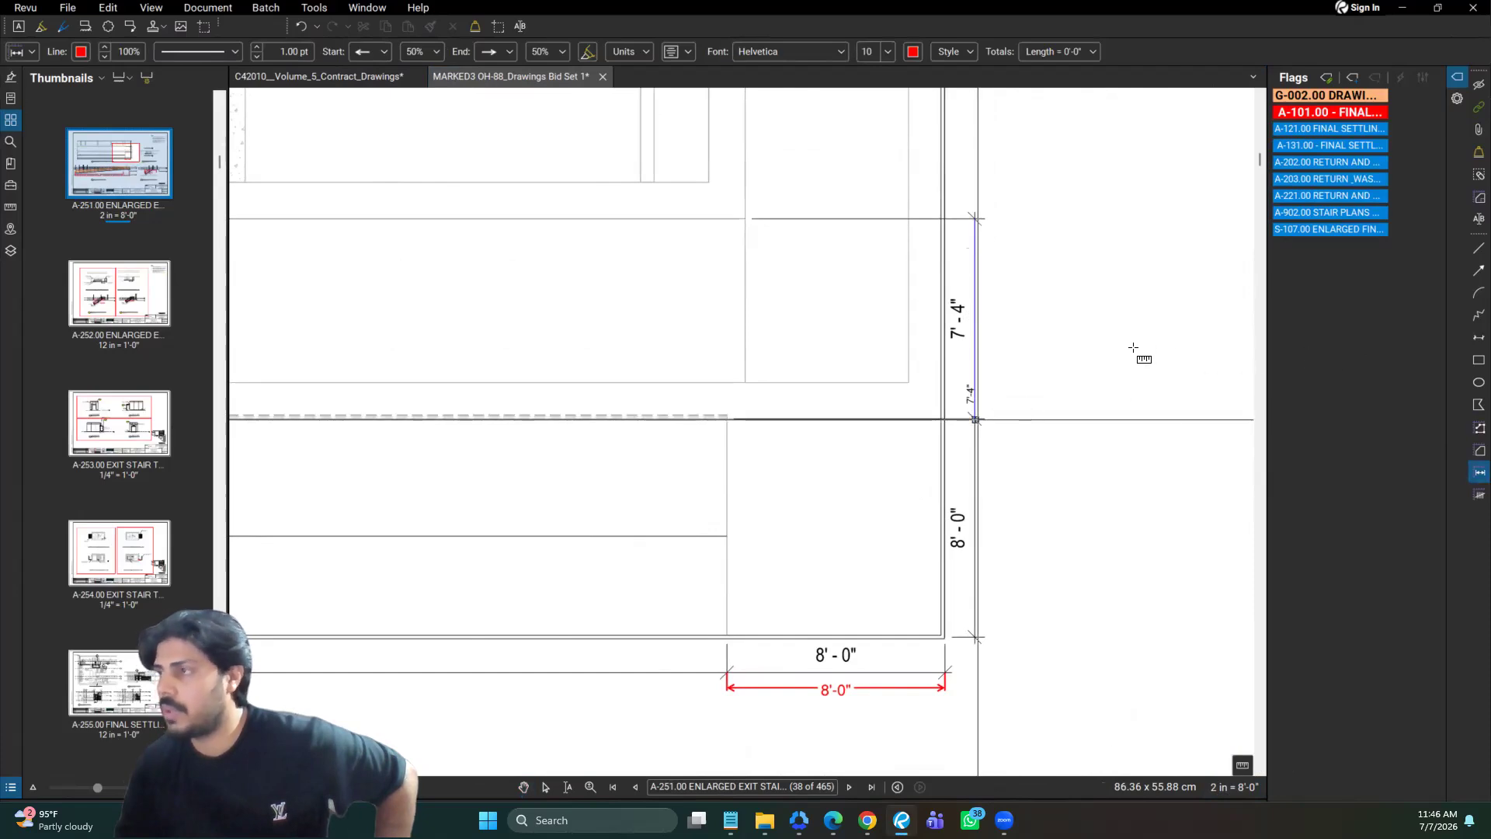
{"action": "left_click", "coordinate": [975, 419]}
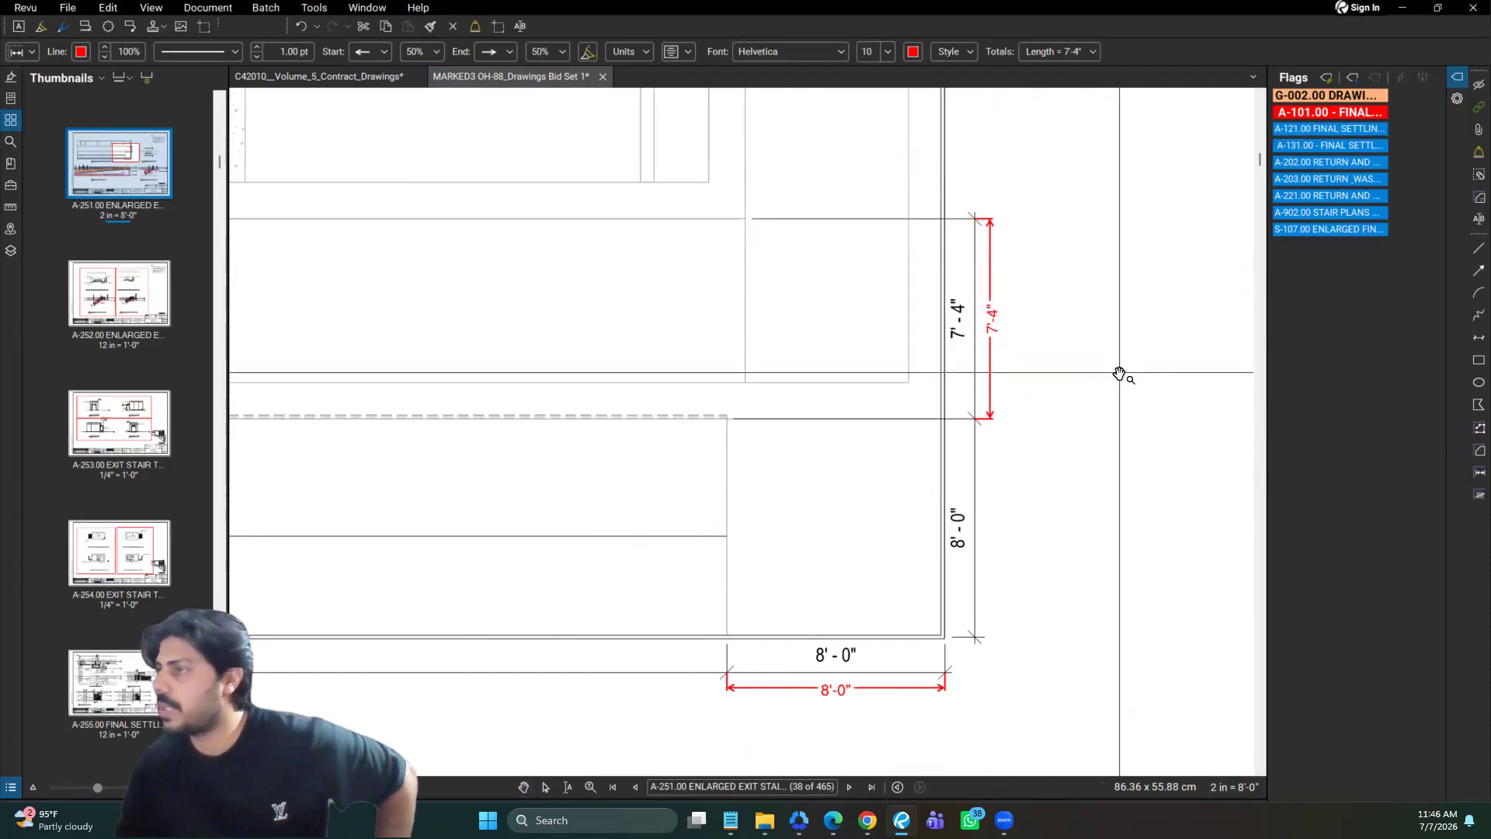
{"action": "key", "text": "Escape"}
Step: Reopen the page scale settings for page 38 and apply the preset scale 1/4" = 1'-0"
{"action": "scroll", "coordinate": [1119, 372], "scroll_direction": "down", "scroll_amount": 2}
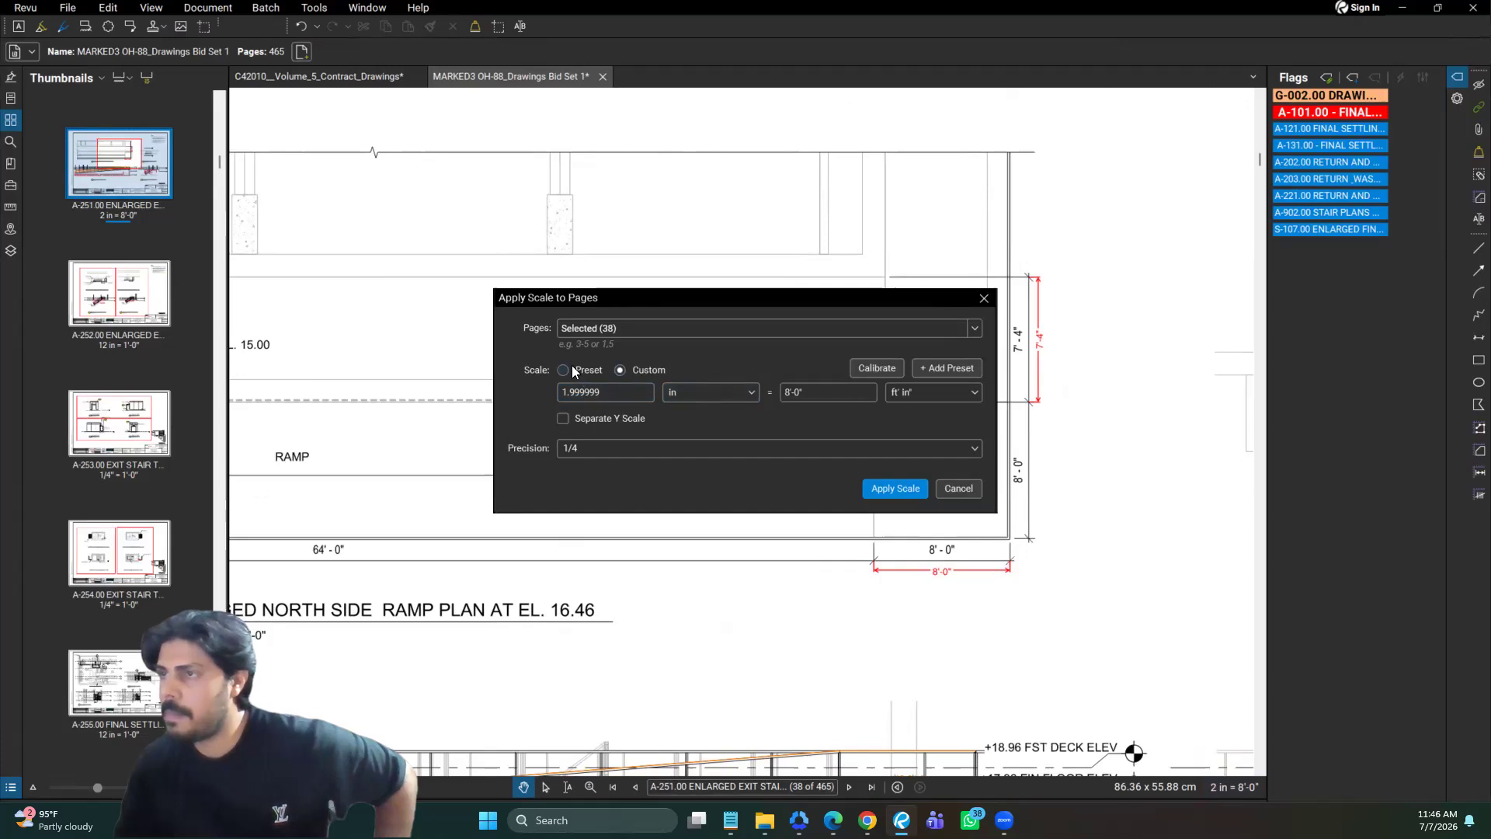
{"action": "left_click", "coordinate": [572, 369]}
{"action": "left_click", "coordinate": [622, 393]}
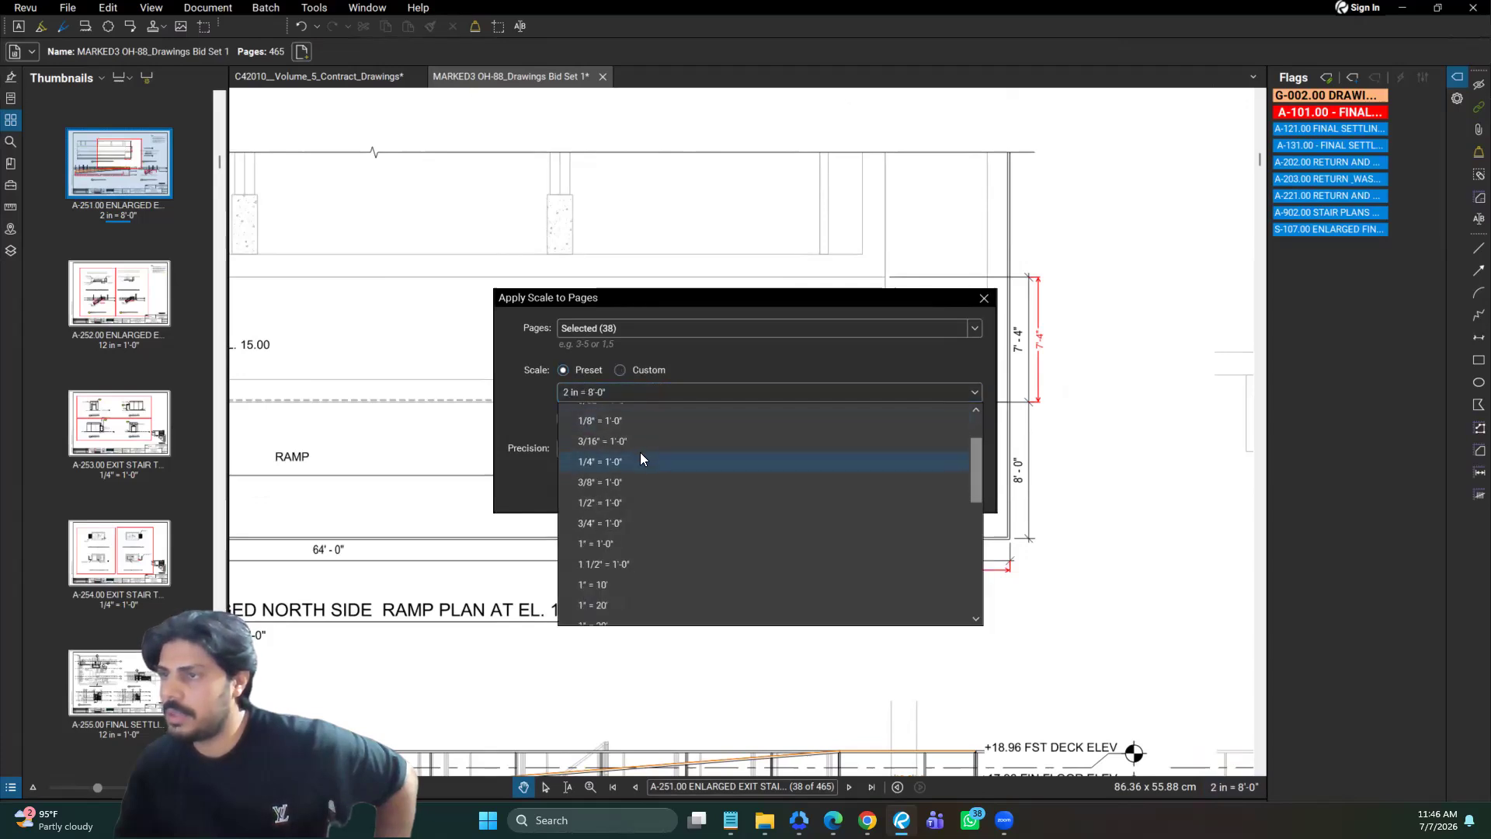
{"action": "scroll", "coordinate": [730, 451], "scroll_direction": "up", "scroll_amount": 1}
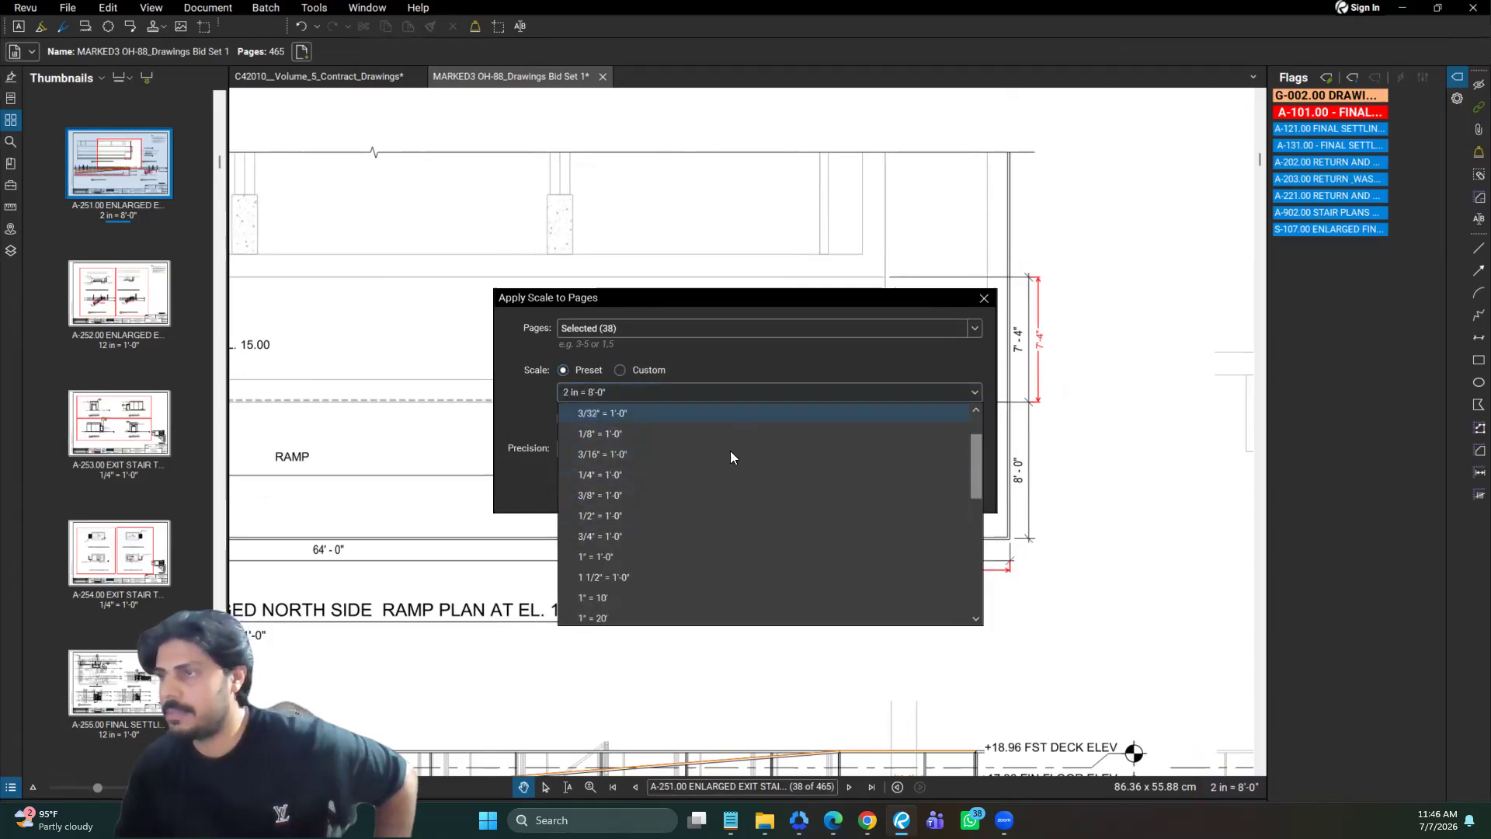
{"action": "left_click", "coordinate": [674, 475]}
{"action": "left_click", "coordinate": [870, 490]}
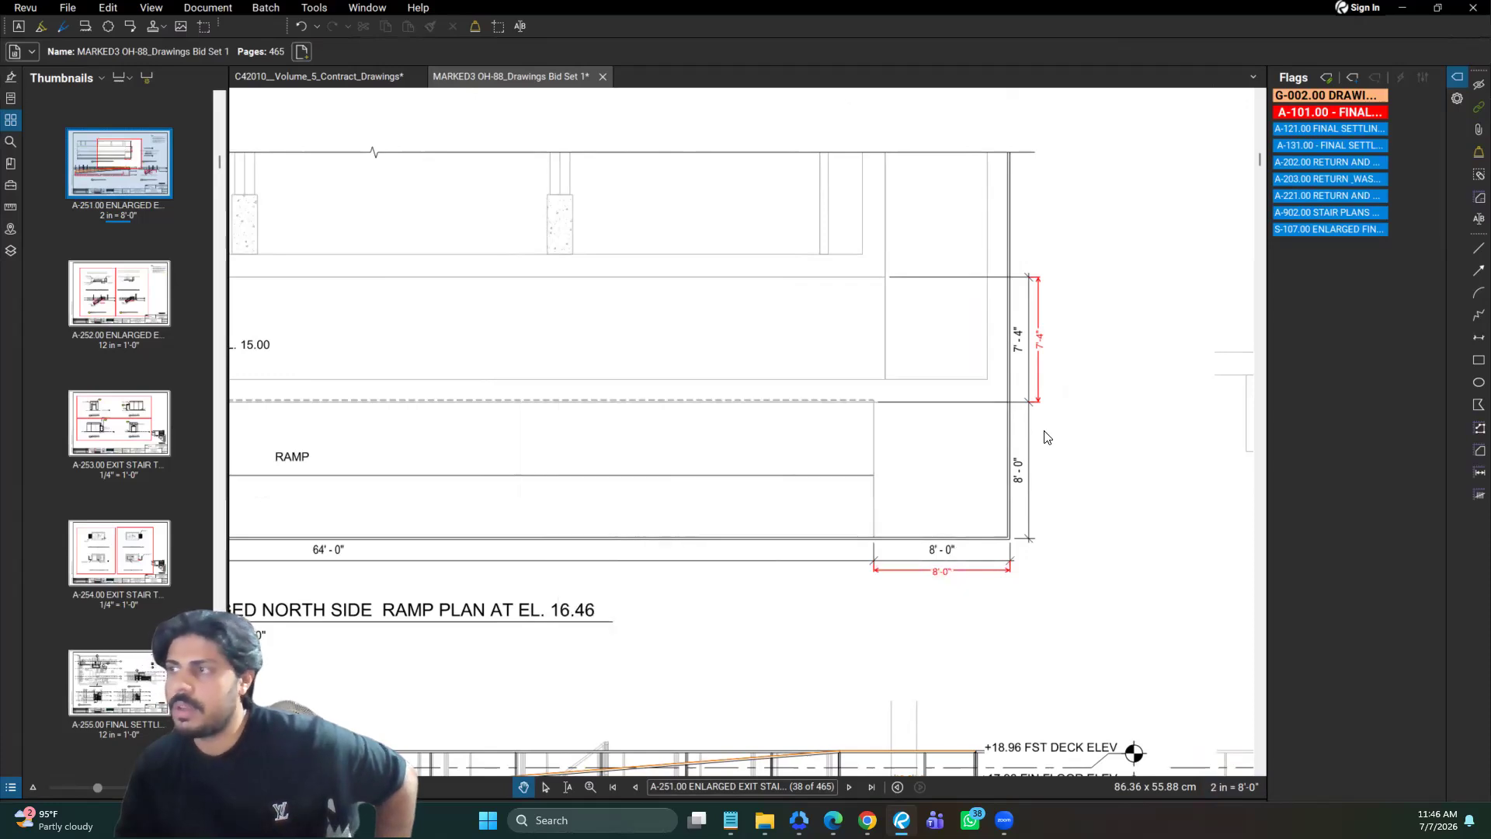
Step: Switch to the PKG 3 R240 set, go to sheet T3-A-401 through its flag and show the document's bookmarks
{"action": "scroll", "coordinate": [1052, 434], "scroll_direction": "down", "scroll_amount": 3}
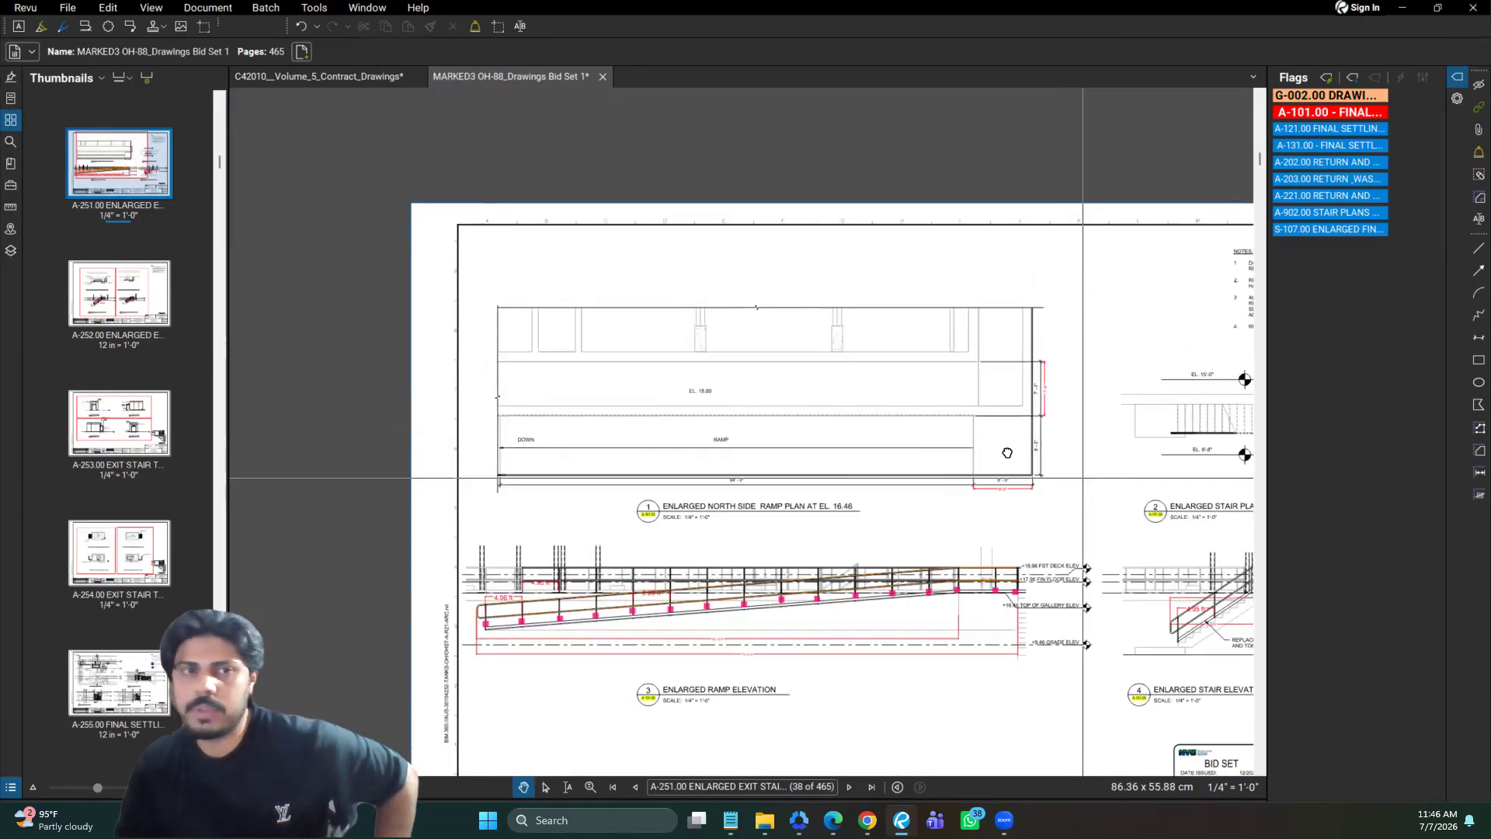
{"action": "scroll", "coordinate": [960, 452], "scroll_direction": "down", "scroll_amount": 1}
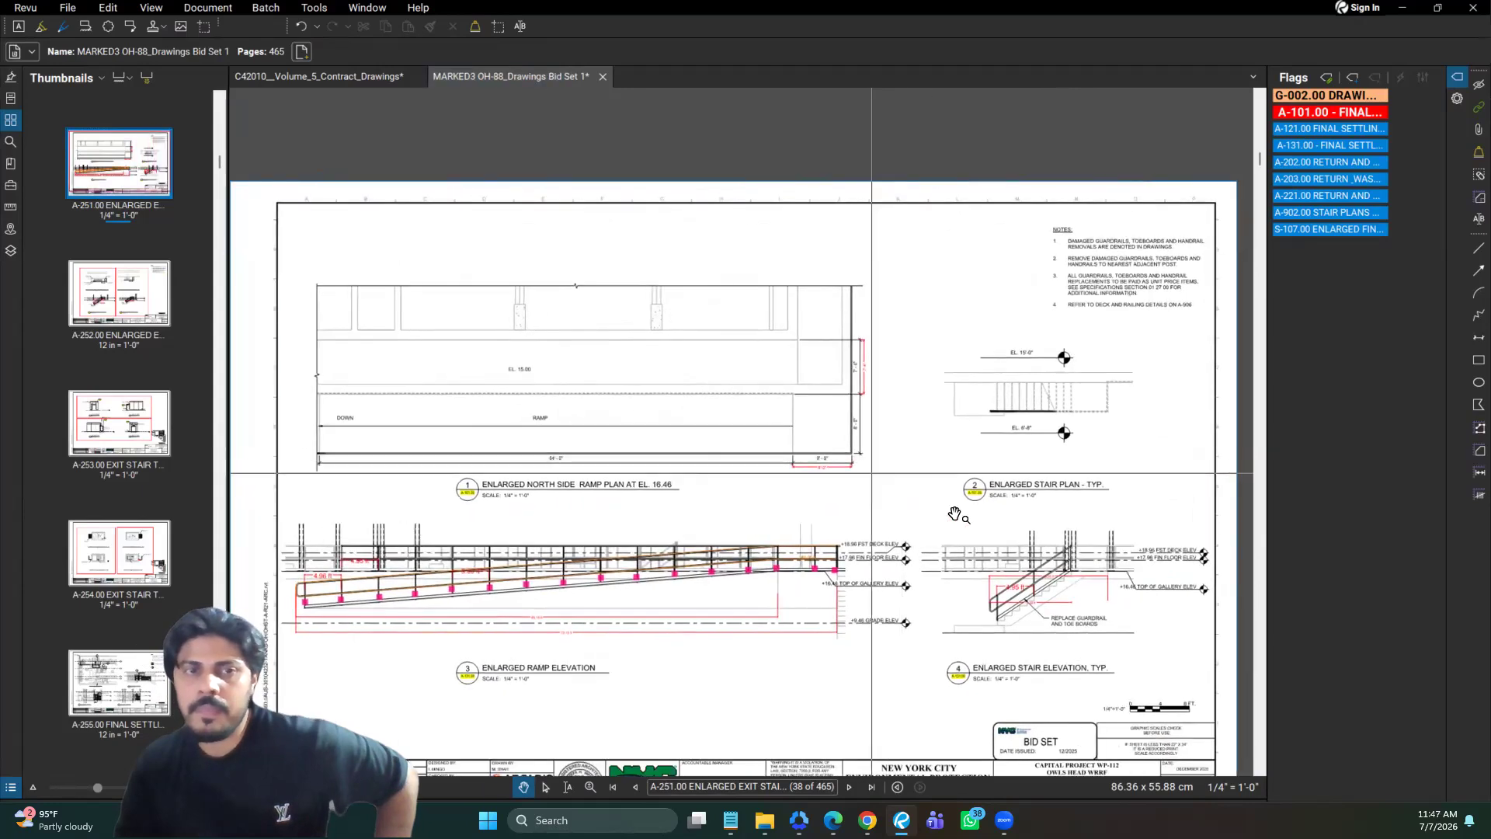
{"action": "scroll", "coordinate": [1056, 435], "scroll_direction": "down", "scroll_amount": 1}
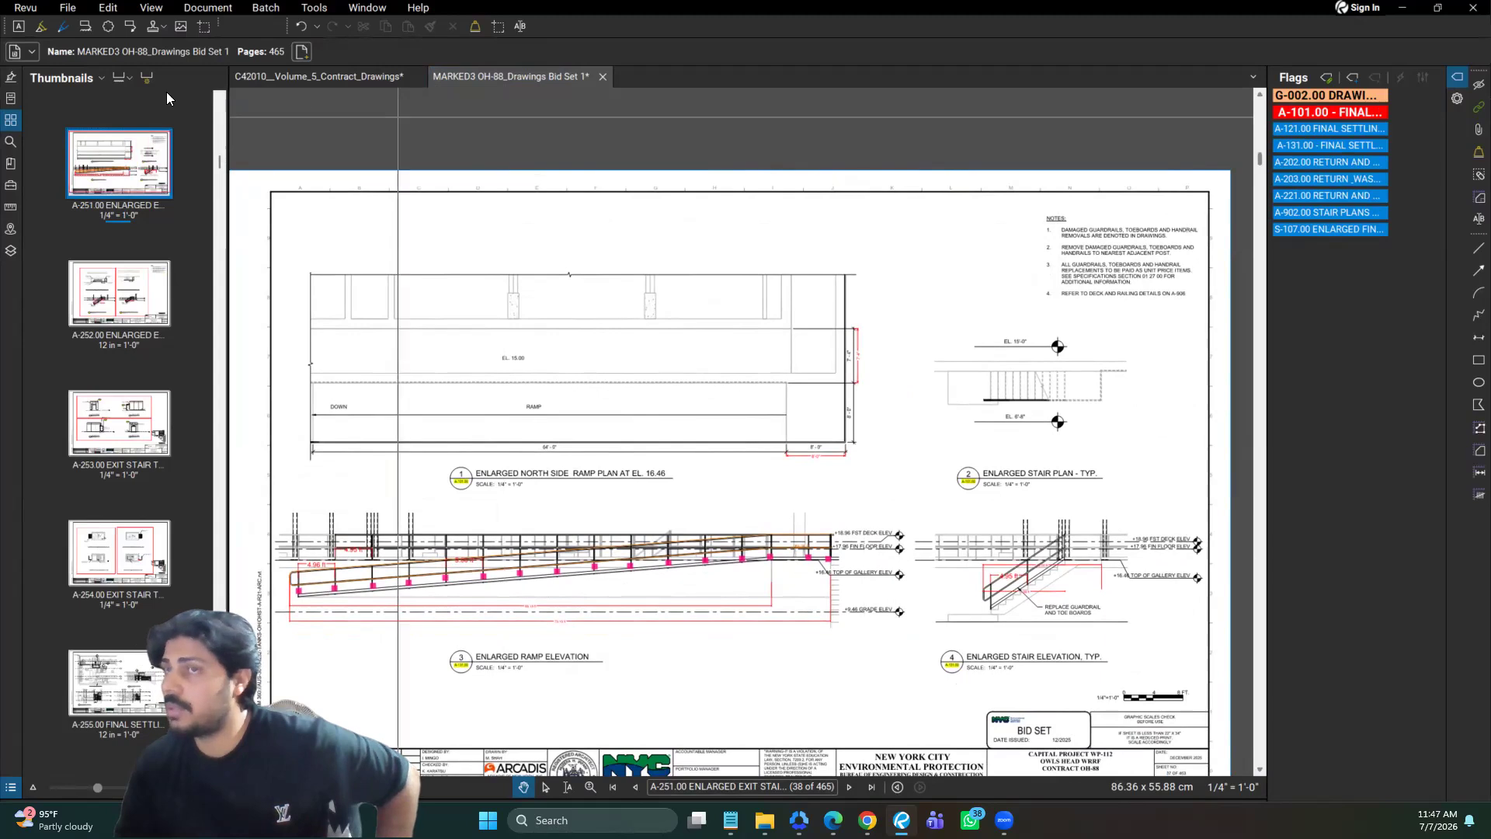
{"action": "left_click", "coordinate": [68, 168]}
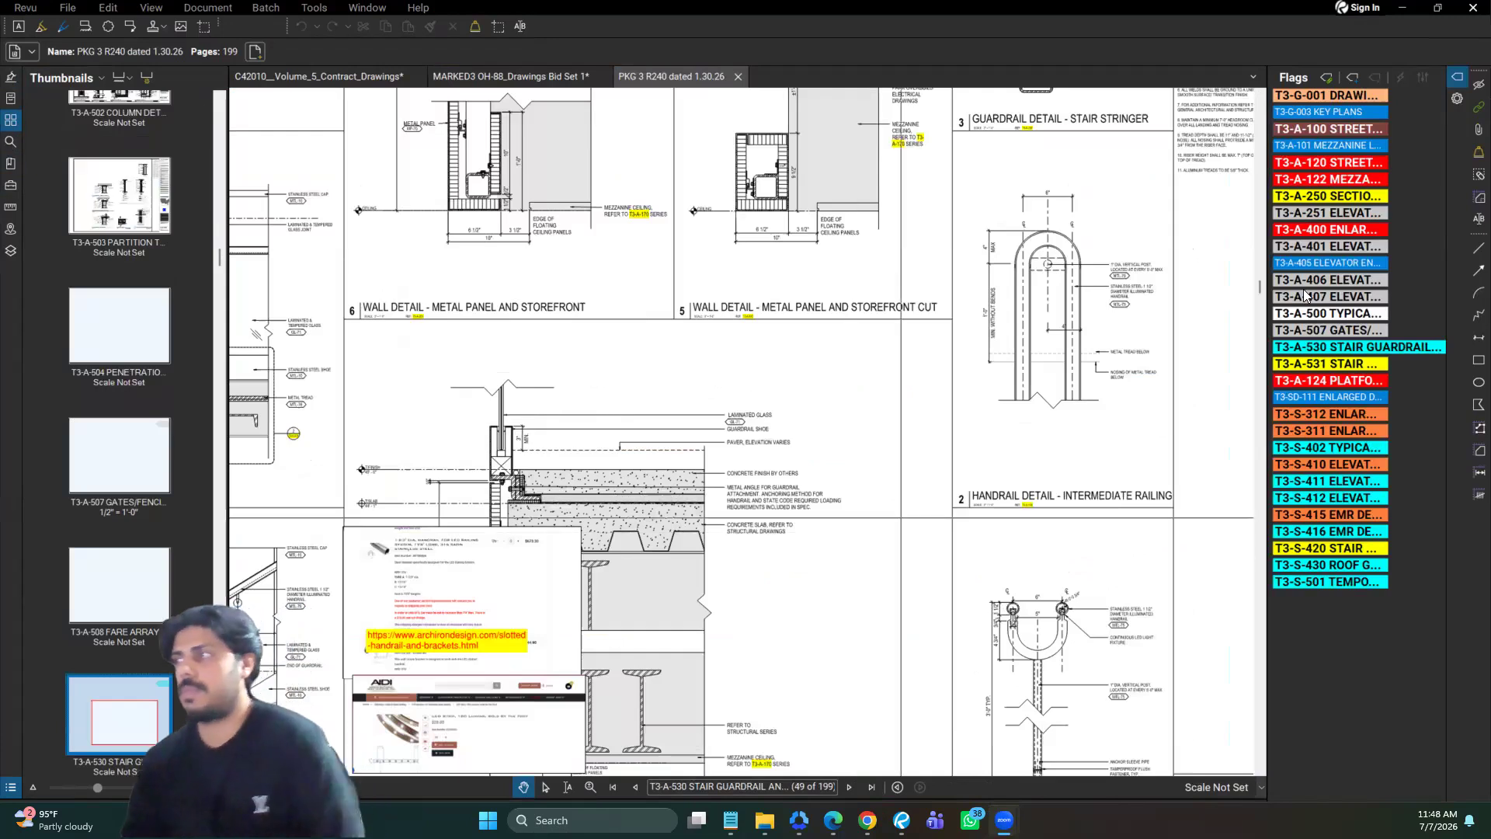
{"action": "left_click", "coordinate": [1324, 249]}
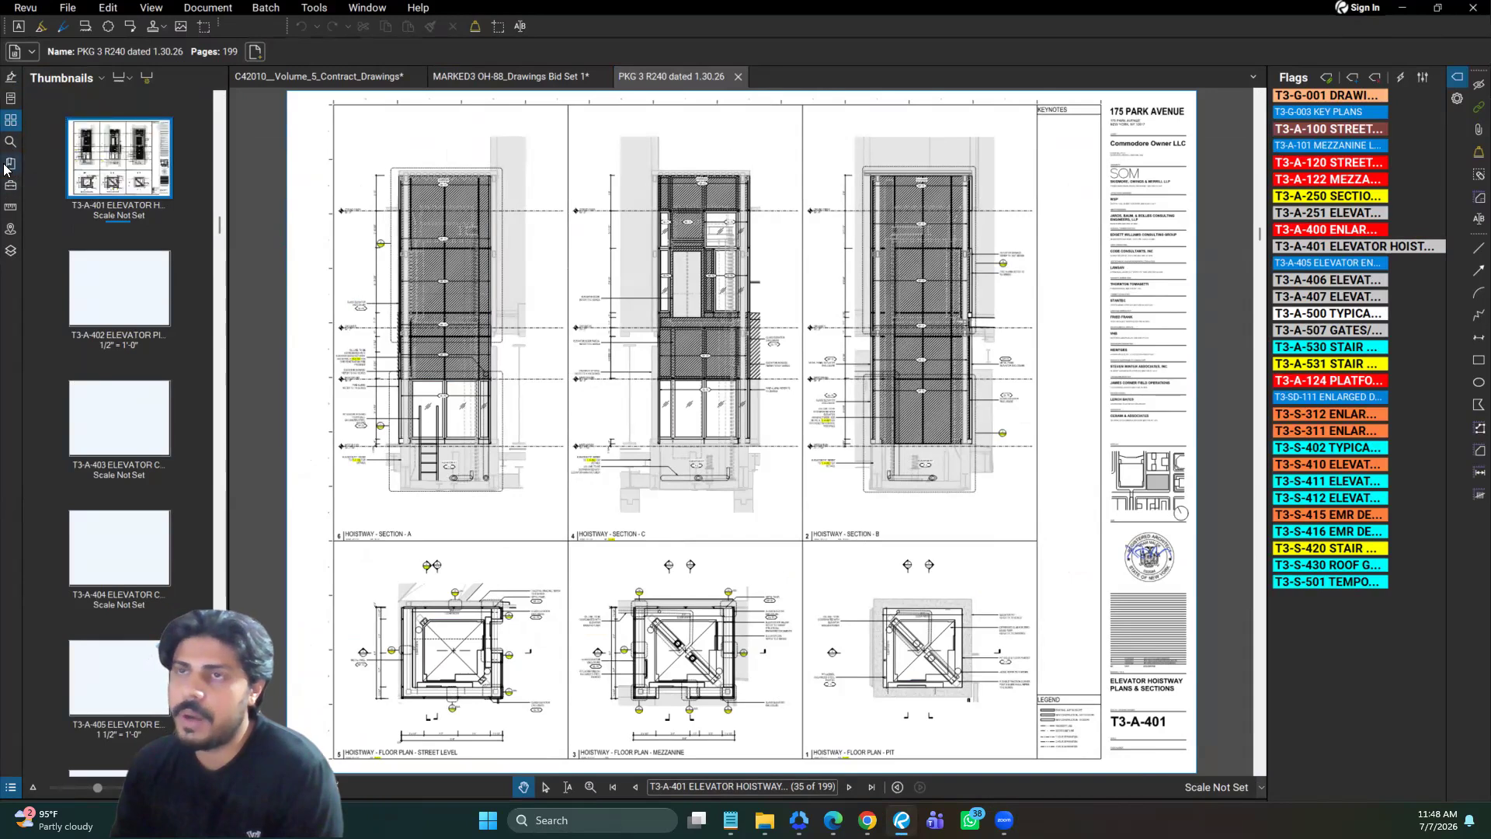
{"action": "left_click", "coordinate": [28, 101]}
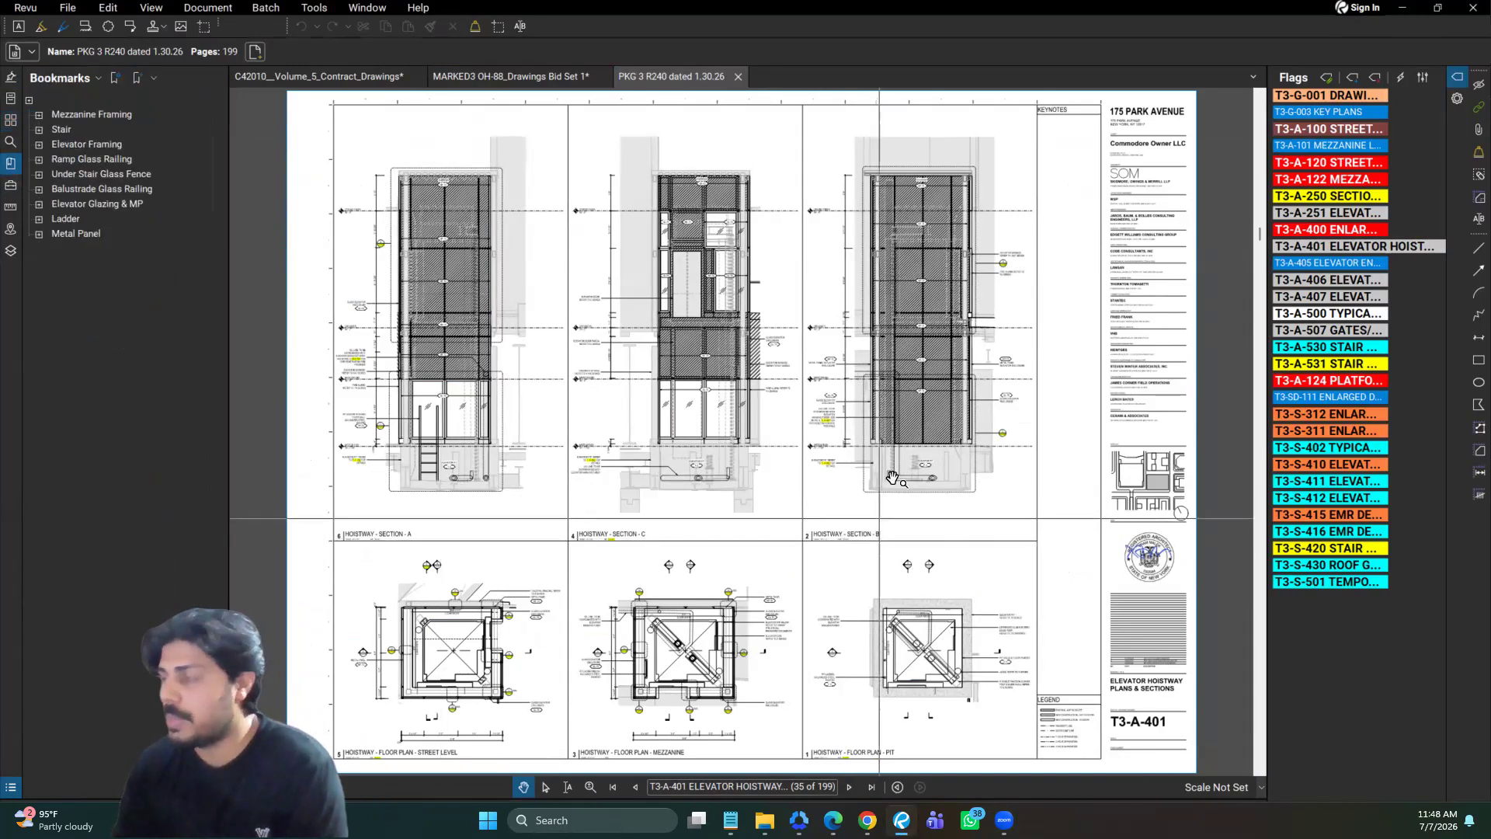
Step: Examine hoistway sections B and C on sheet T3-A-401 and expand the Mezzanine Framing bookmark group
{"action": "scroll", "coordinate": [833, 464], "scroll_direction": "up", "scroll_amount": 2}
{"action": "scroll", "coordinate": [835, 464], "scroll_direction": "up", "scroll_amount": 4}
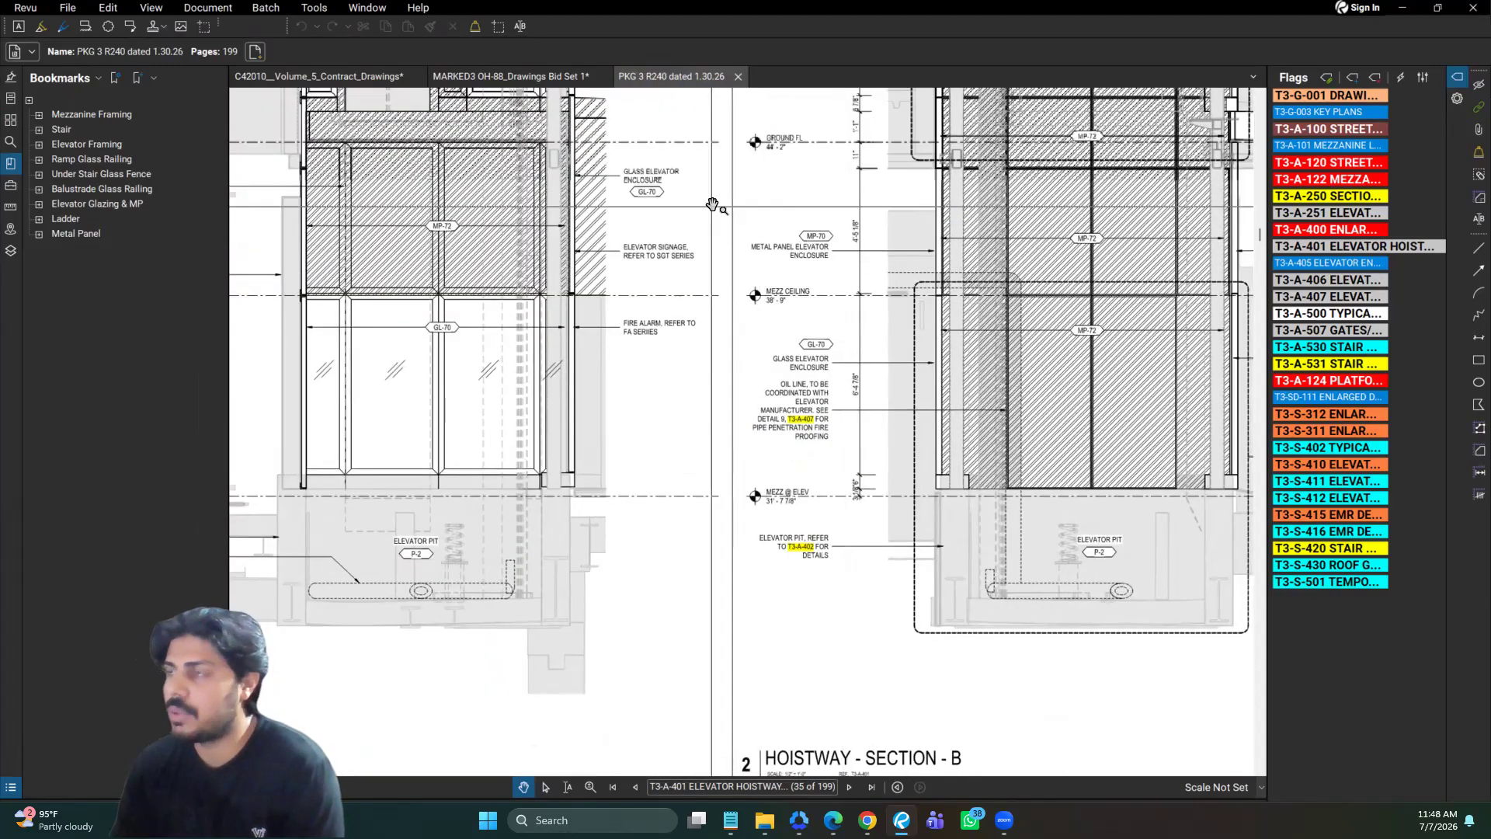
{"action": "left_click_drag", "start_coordinate": [711, 204], "coordinate": [867, 576]}
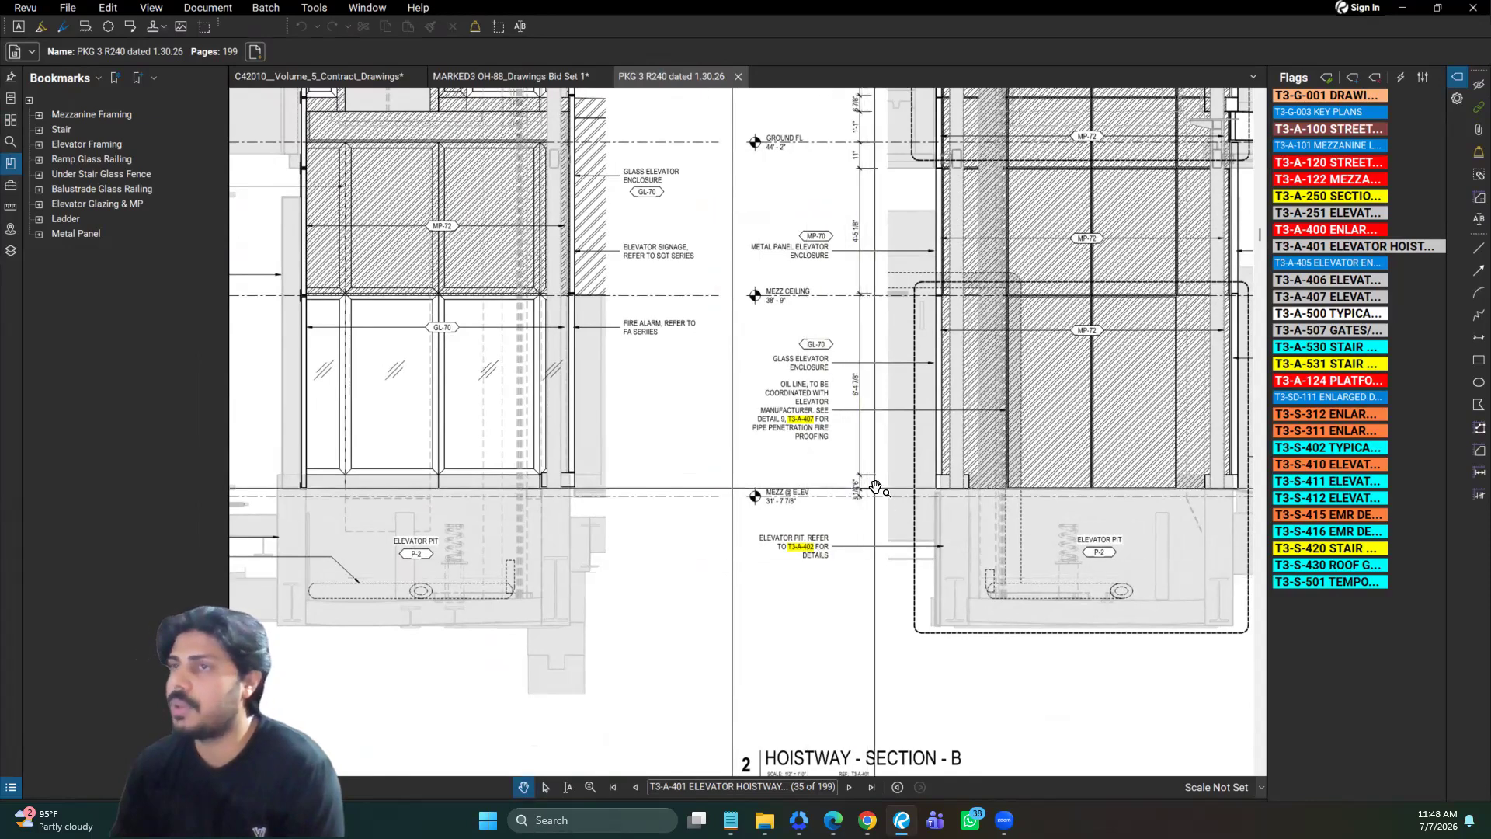
{"action": "scroll", "coordinate": [867, 575], "scroll_direction": "down", "scroll_amount": 2}
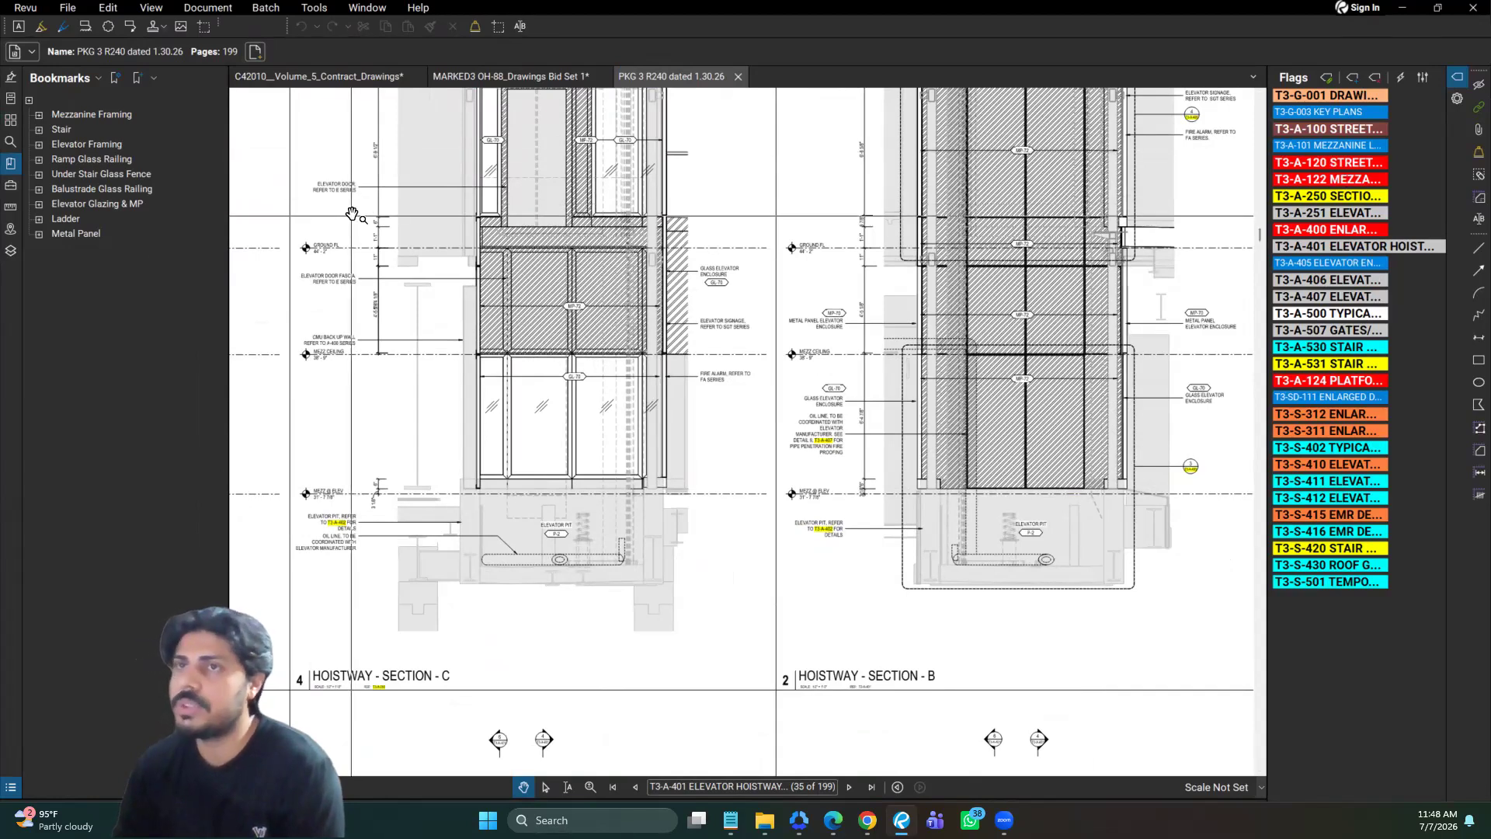
{"action": "scroll", "coordinate": [319, 316], "scroll_direction": "up", "scroll_amount": 1}
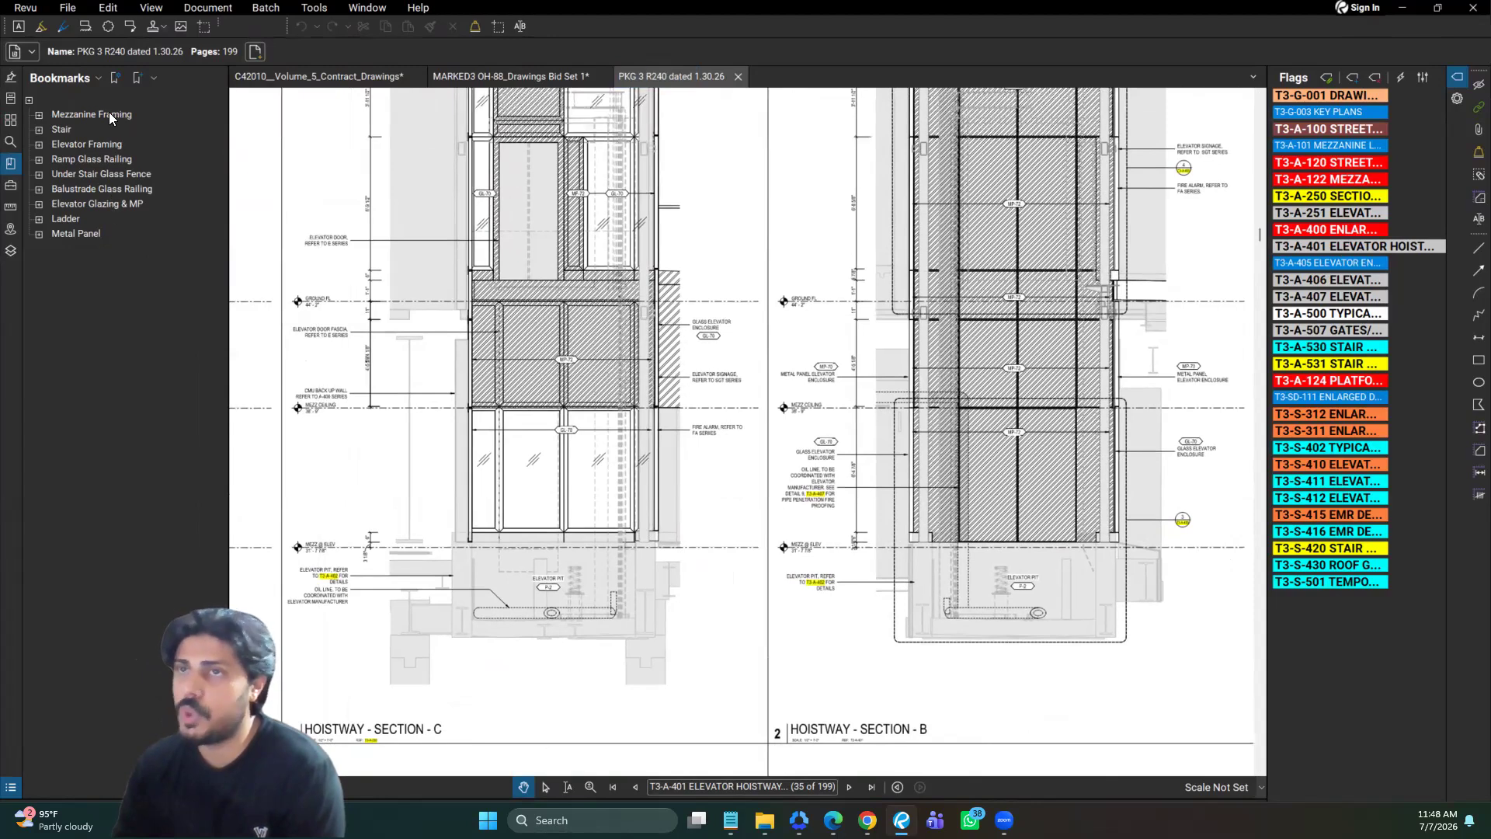
{"action": "left_click", "coordinate": [38, 115]}
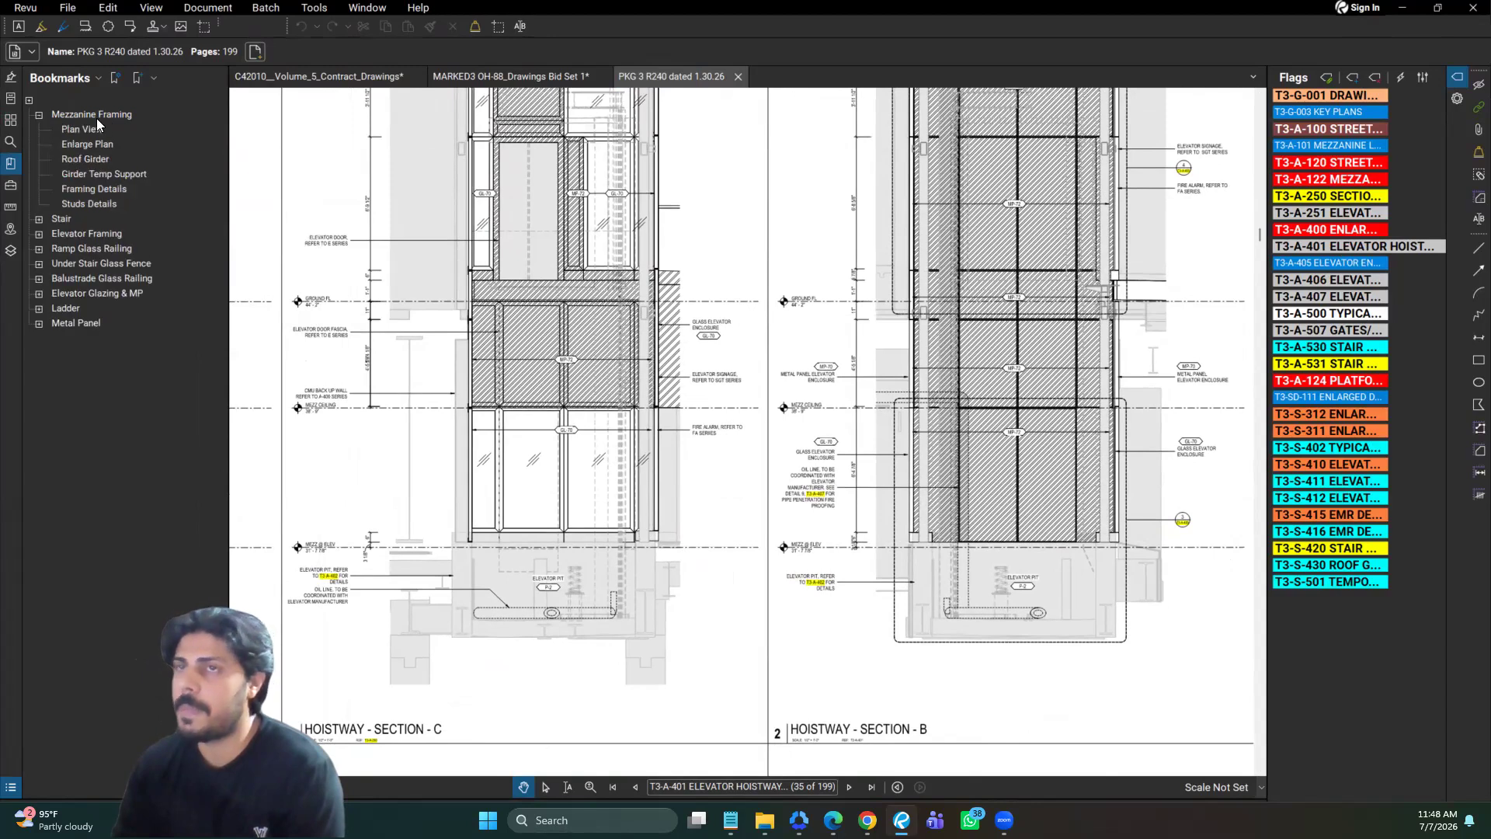
Step: Add a bookmark named "Elevator Glass" for the hoistway sections on sheet T3-A-401
{"action": "left_click", "coordinate": [134, 81]}
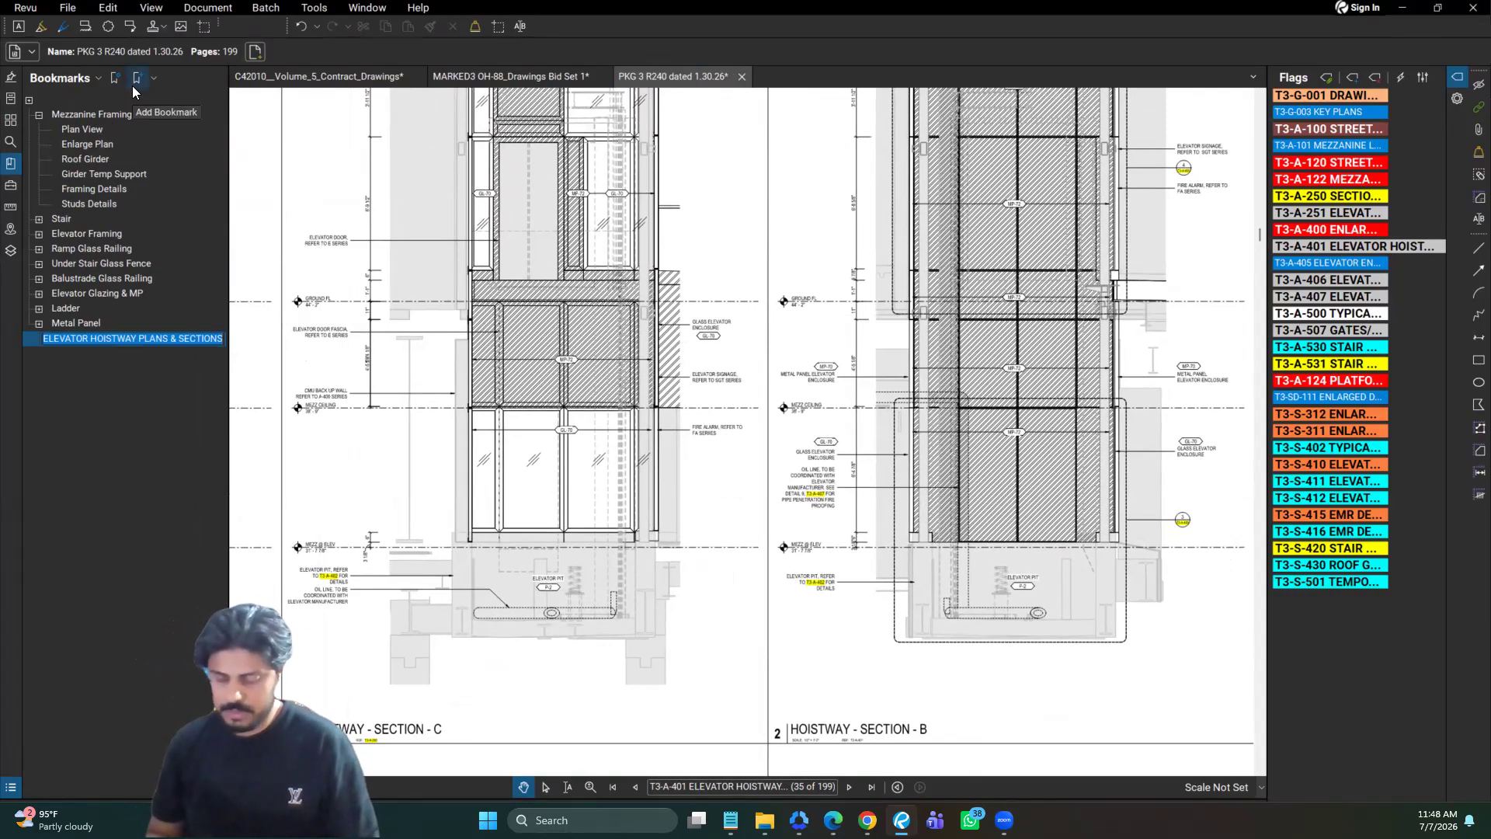
{"action": "type", "text": "Elevat"}
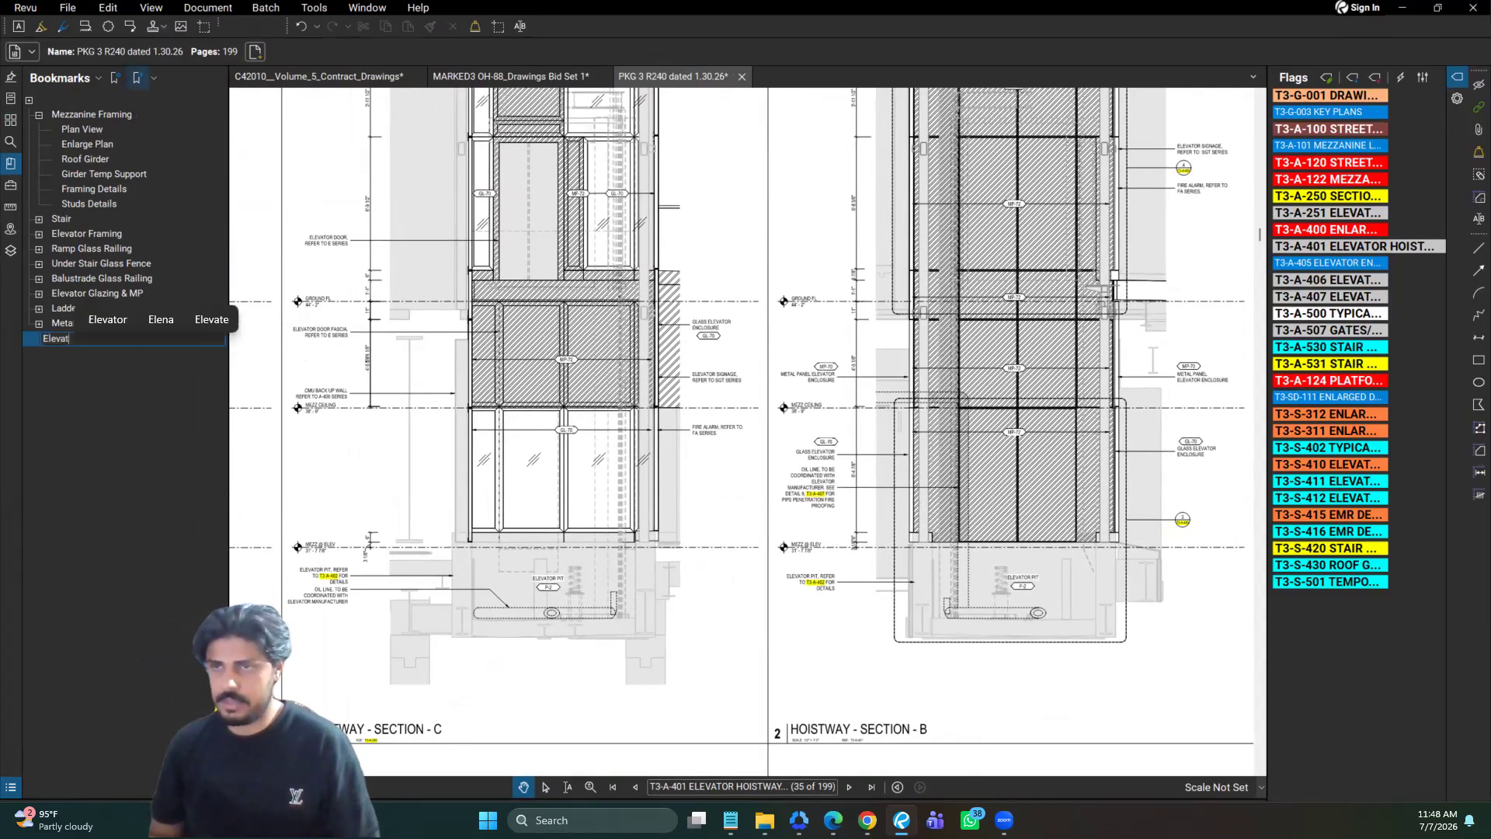
{"action": "type", "text": "or Glass"}
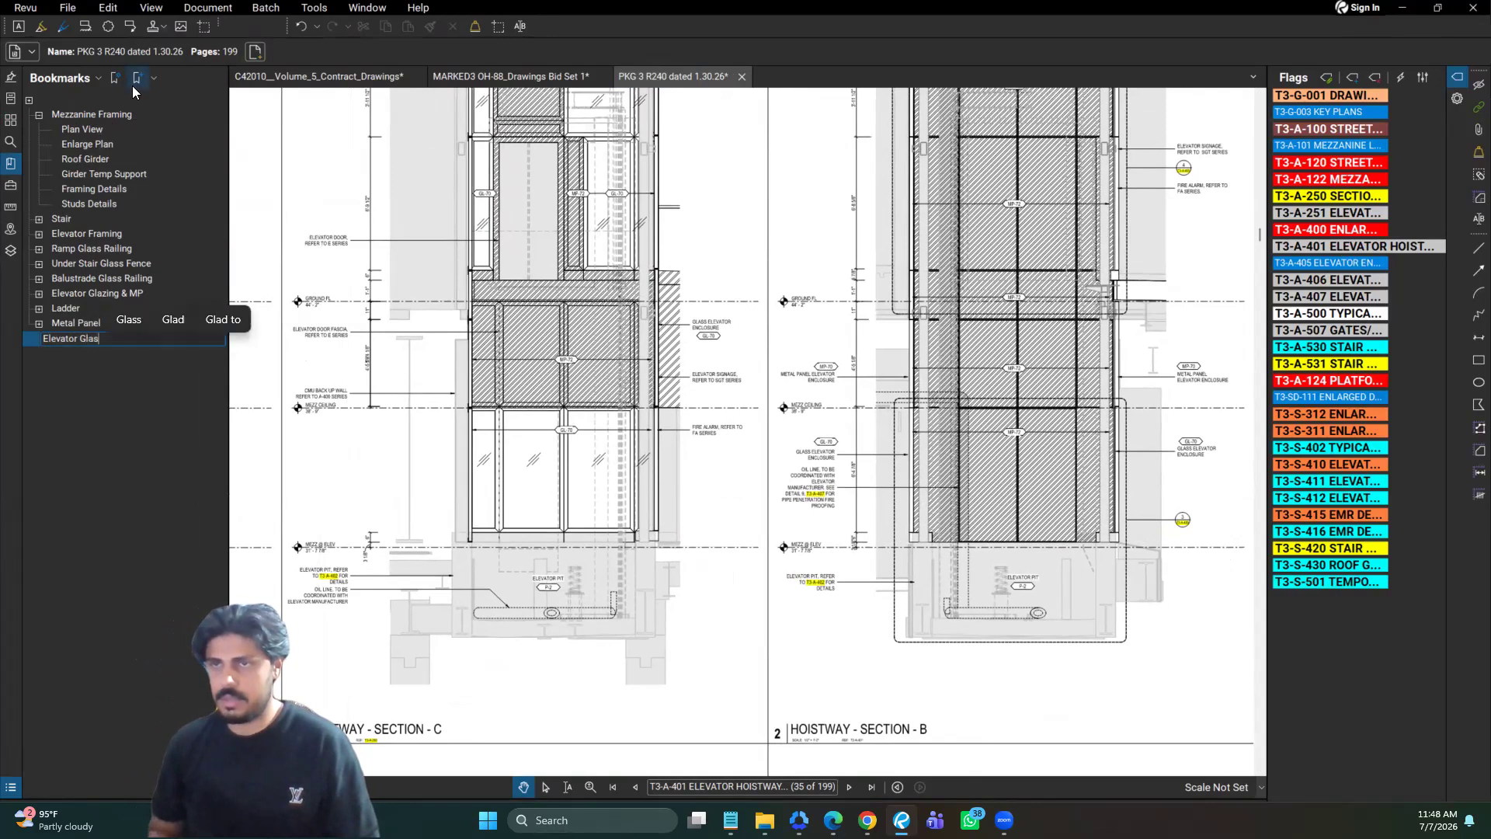
{"action": "key", "text": "Return"}
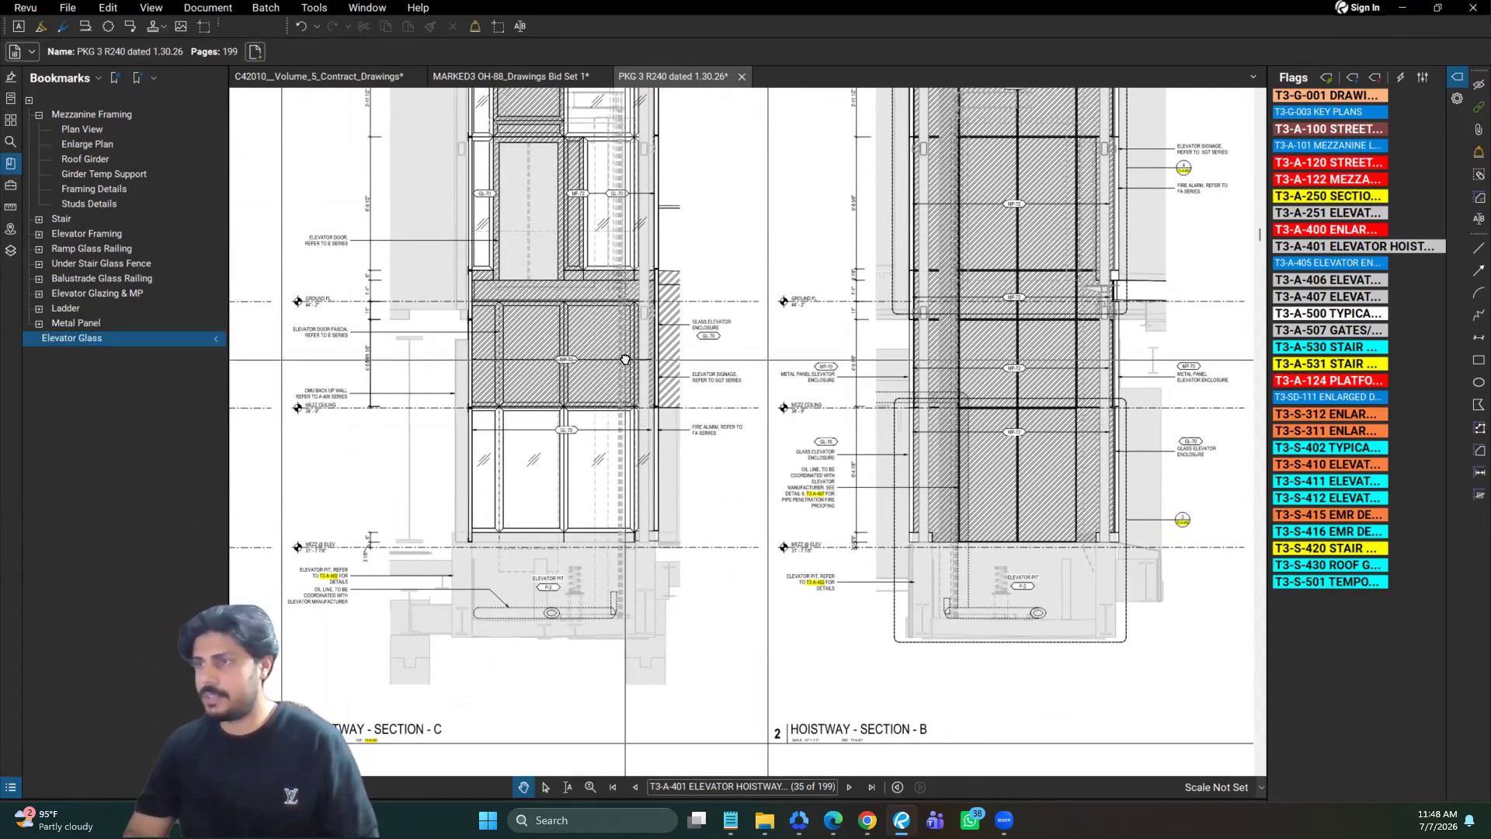
Step: Fit sheet T3-A-401 to the view and bookmark it as "Plan View & Elevation" under Elevator Glass
{"action": "key", "text": "ctrl+0"}
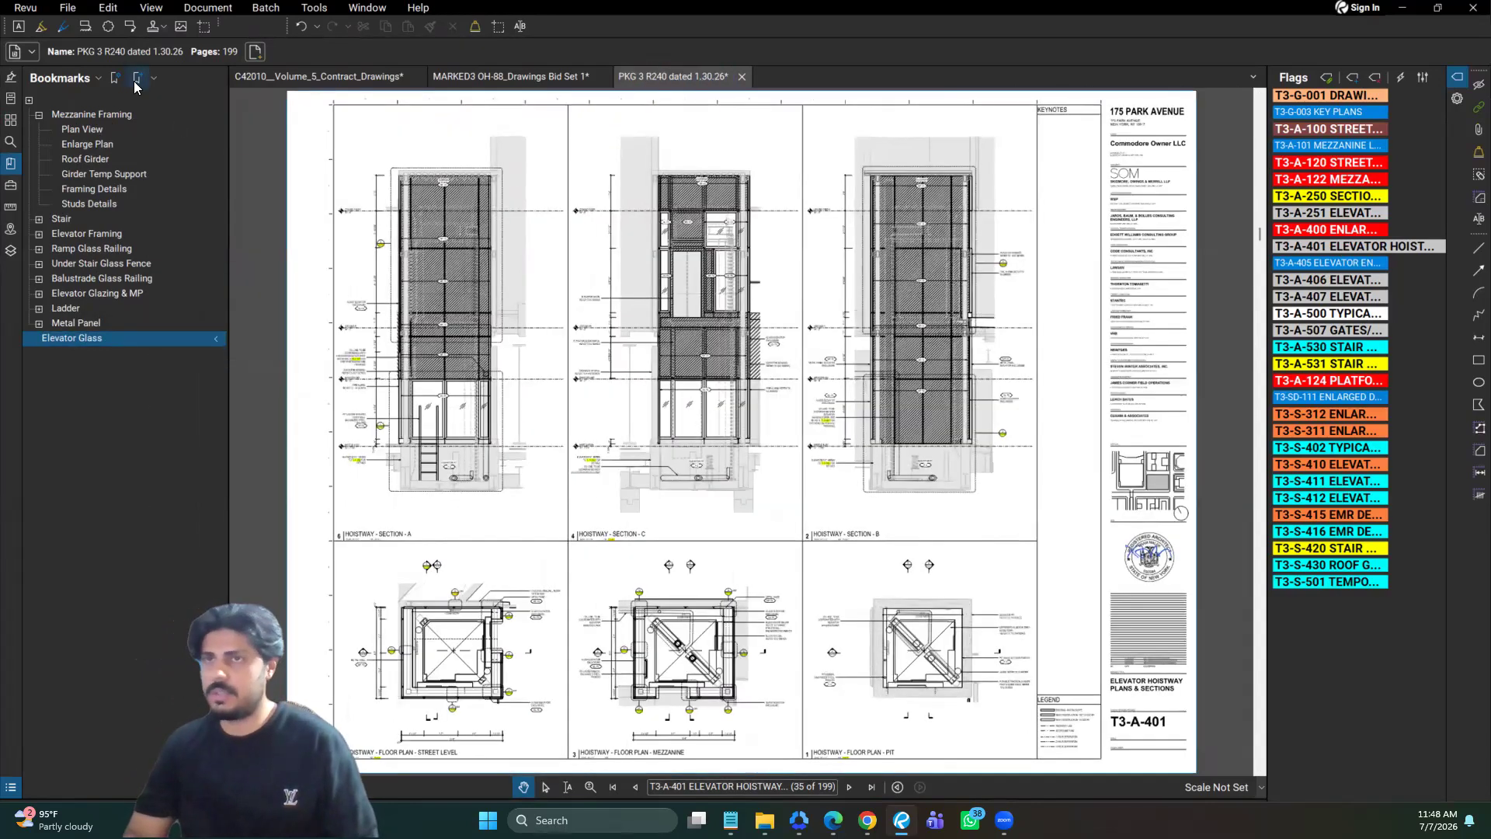
{"action": "left_click", "coordinate": [137, 78]}
{"action": "type", "text": "Plan View & Ele"}
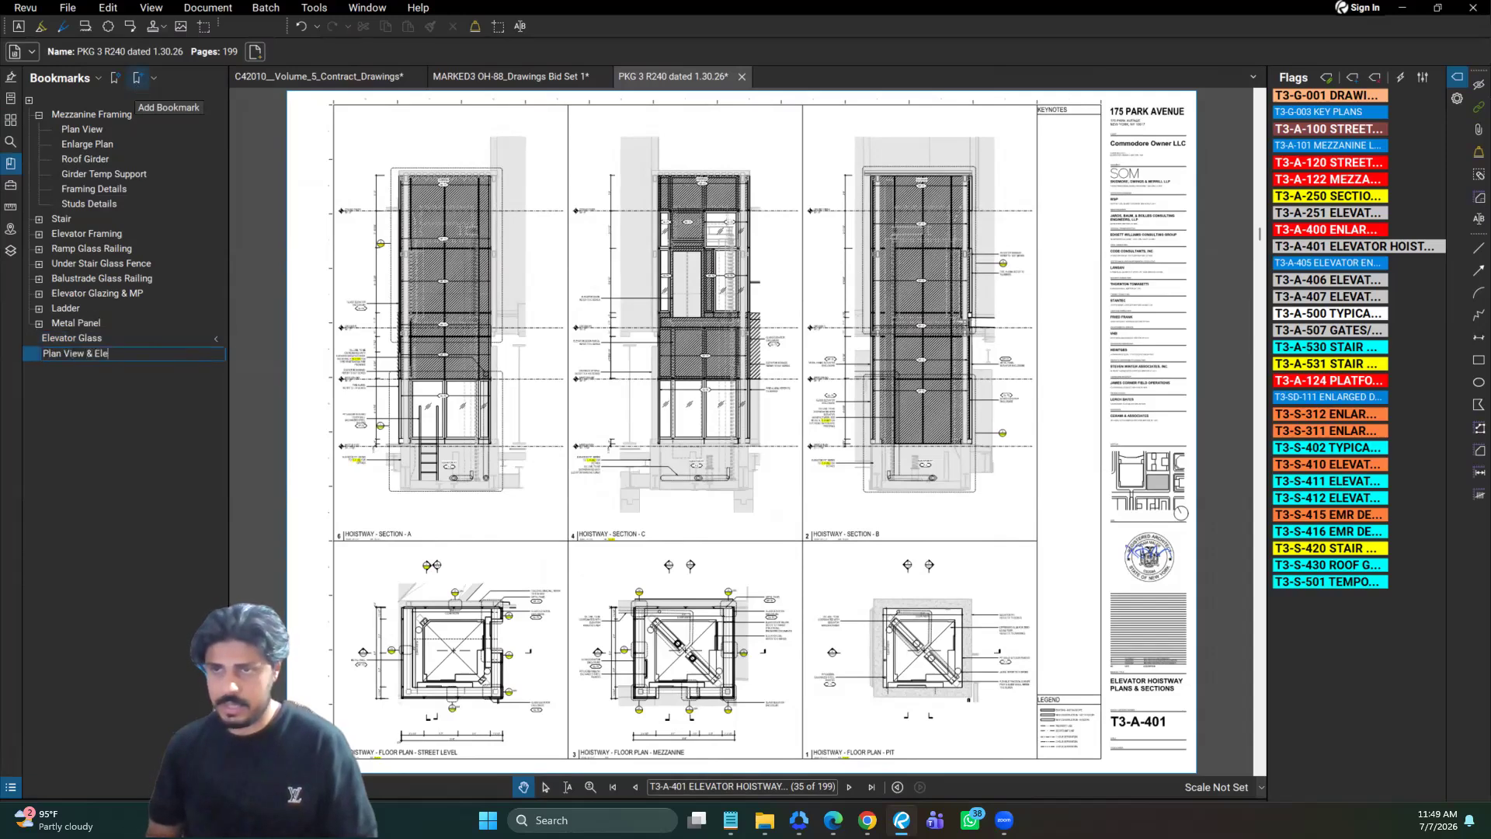
{"action": "type", "text": "vation"}
{"action": "key", "text": "Return"}
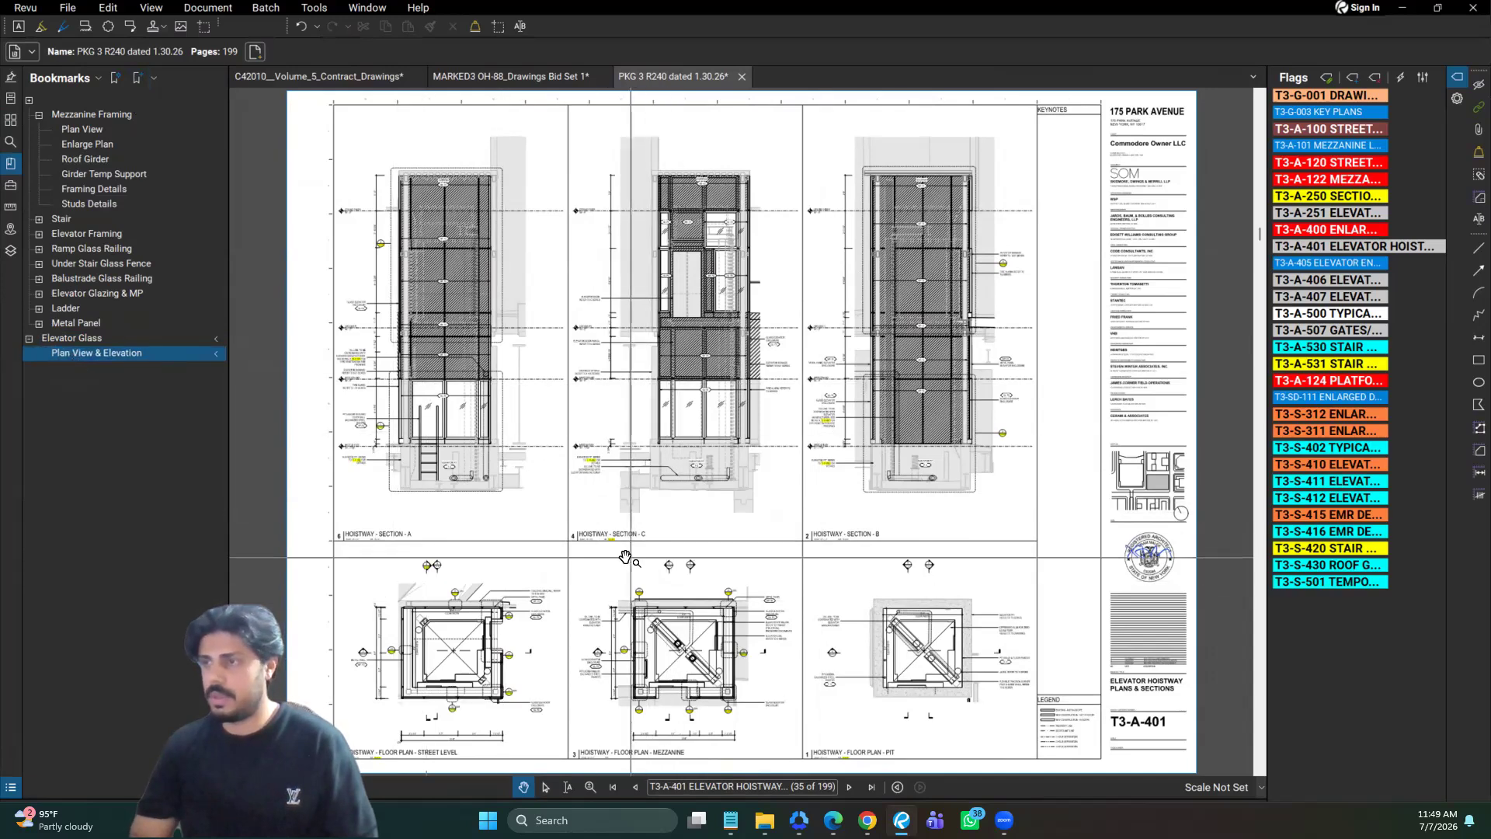
Step: Go to sheet T3-A-406 and bookmark it as "Framing Detail" under Elevator Glass
{"action": "scroll", "coordinate": [639, 583], "scroll_direction": "down", "scroll_amount": 5}
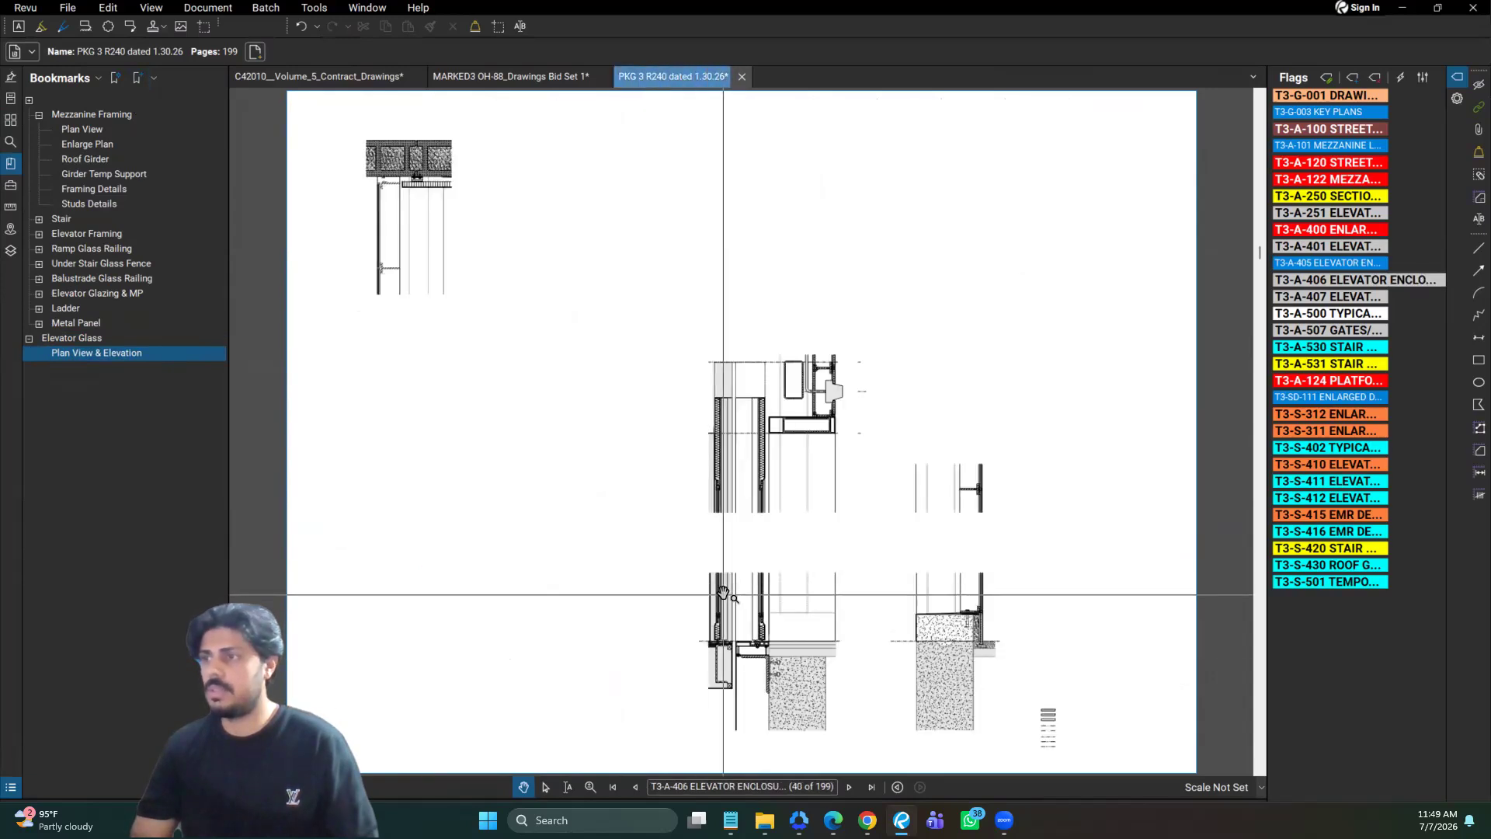
{"action": "left_click", "coordinate": [141, 81]}
{"action": "type", "text": "Framing Detail"}
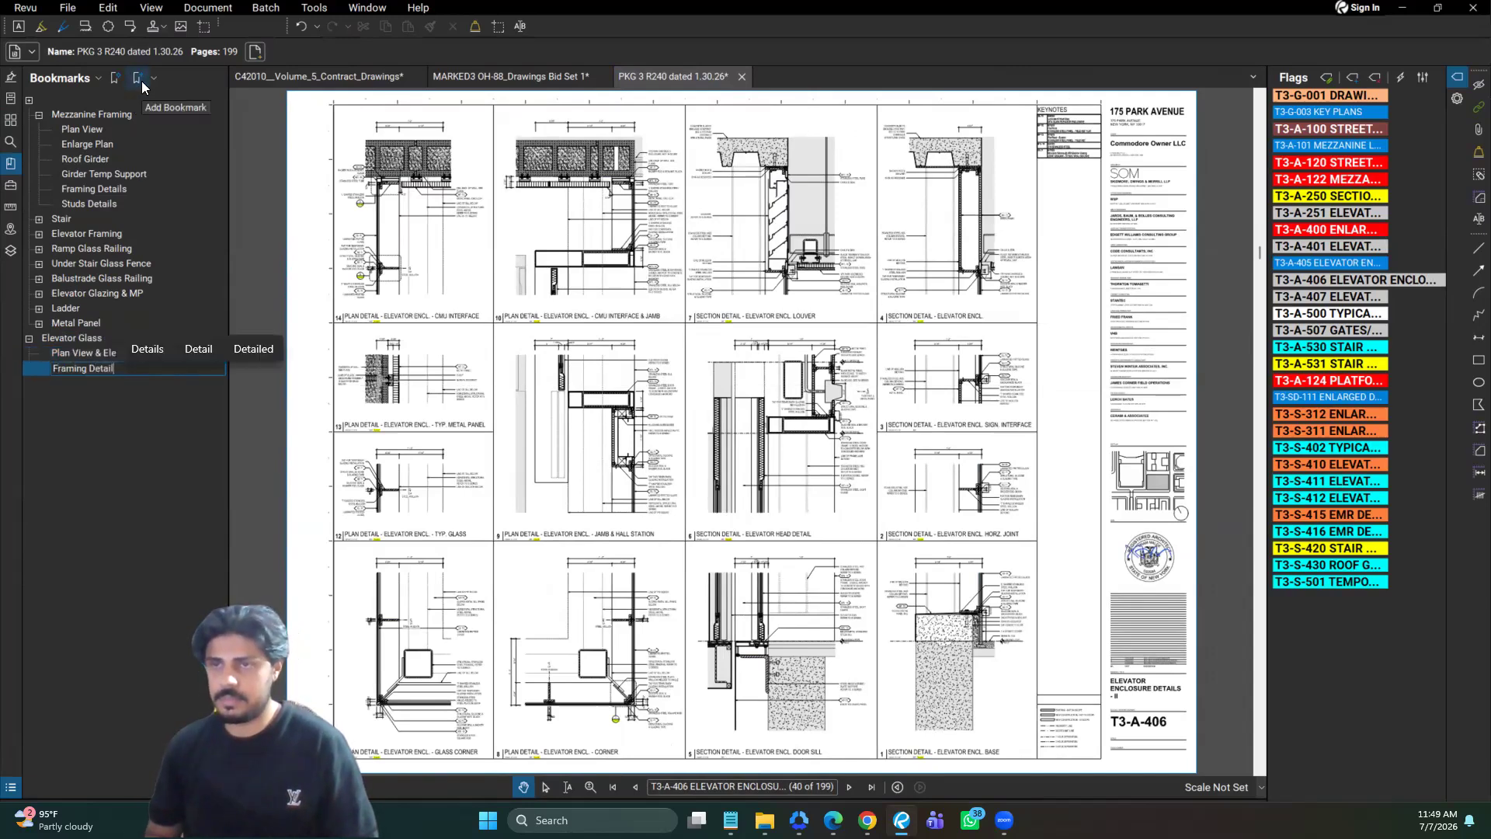
{"action": "key", "text": "Return"}
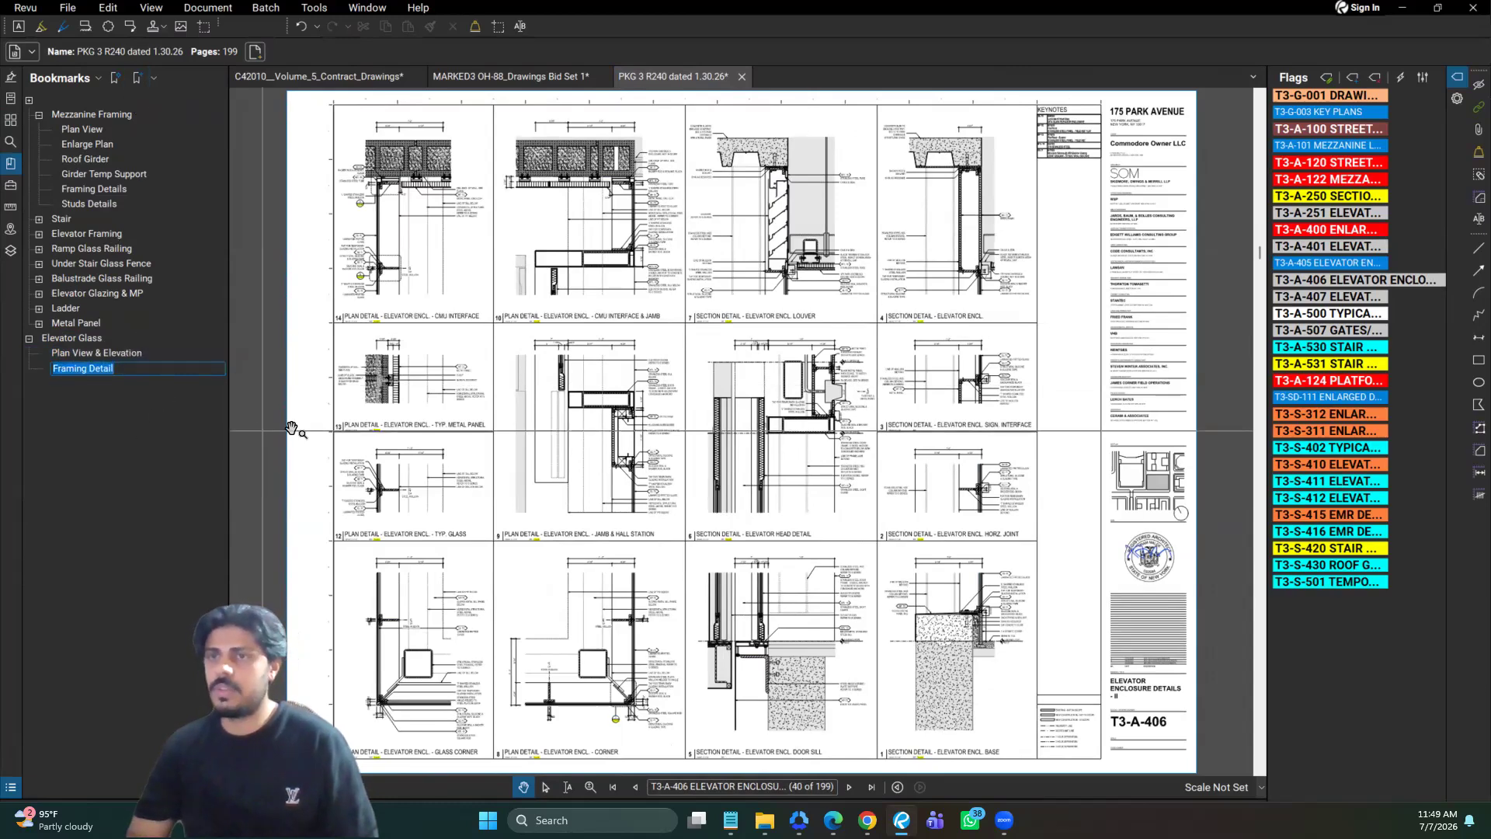
{"action": "left_click", "coordinate": [572, 455]}
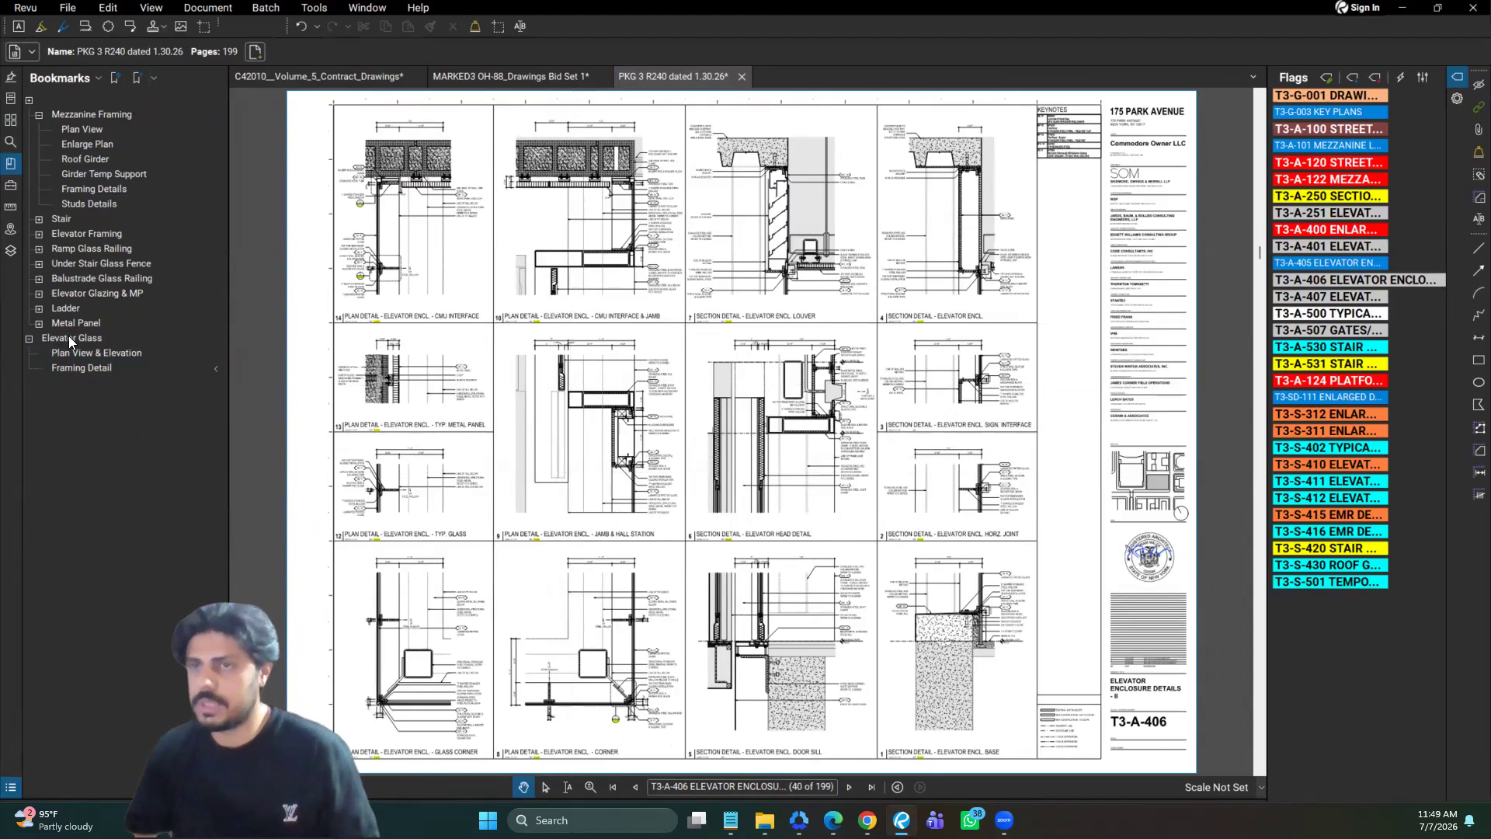
Step: Collapse the Elevator Glass bookmark group and delete it together with its nested bookmarks
{"action": "left_click", "coordinate": [29, 338]}
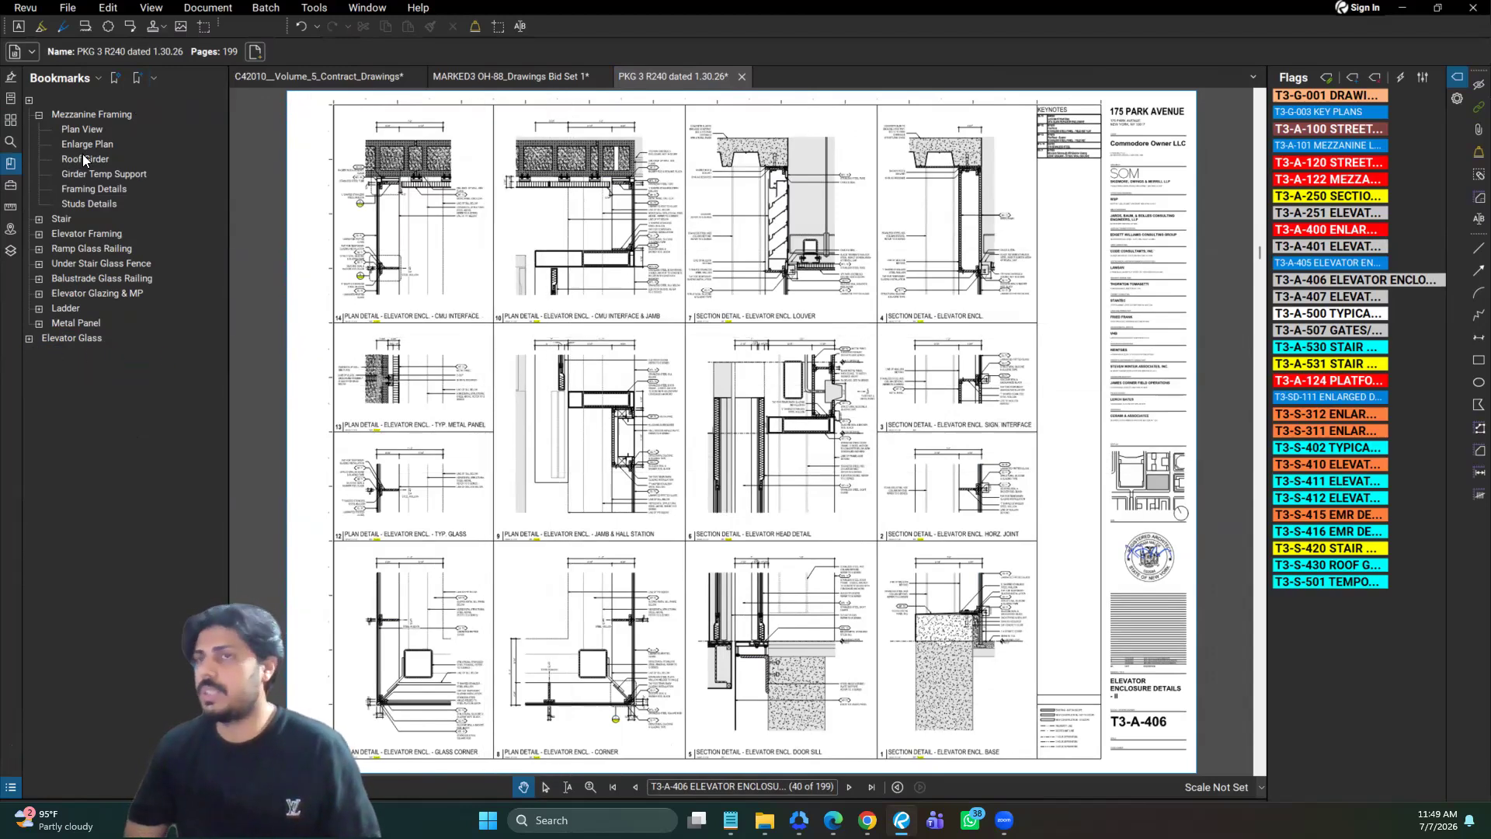
{"action": "left_click", "coordinate": [76, 340]}
{"action": "key", "text": "Delete"}
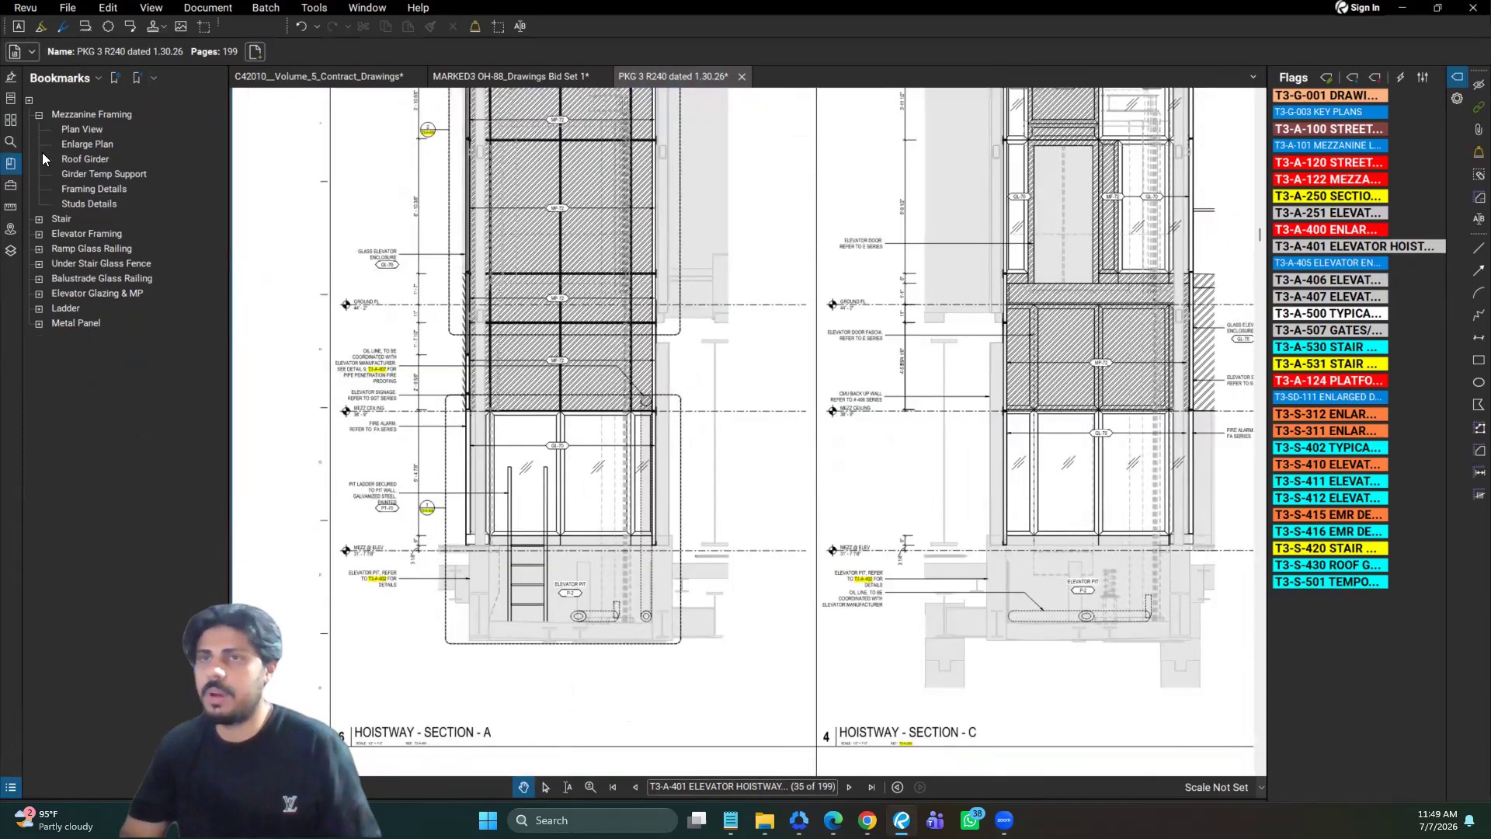
Step: View the sheets behind the Mezzanine Framing bookmarks in turn, from Plan View through Framing Details
{"action": "left_click", "coordinate": [84, 130]}
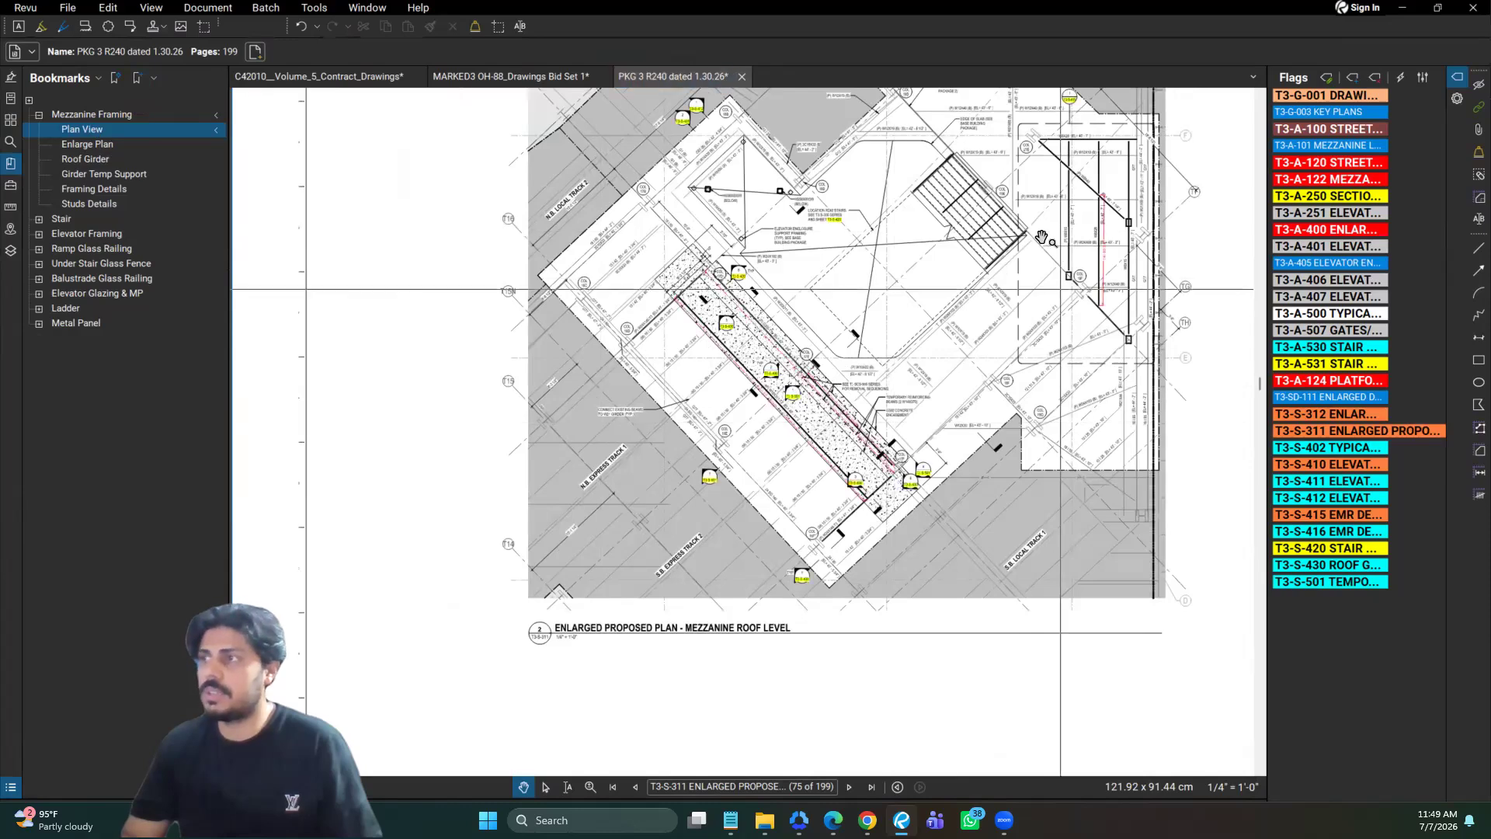
{"action": "left_click", "coordinate": [112, 145]}
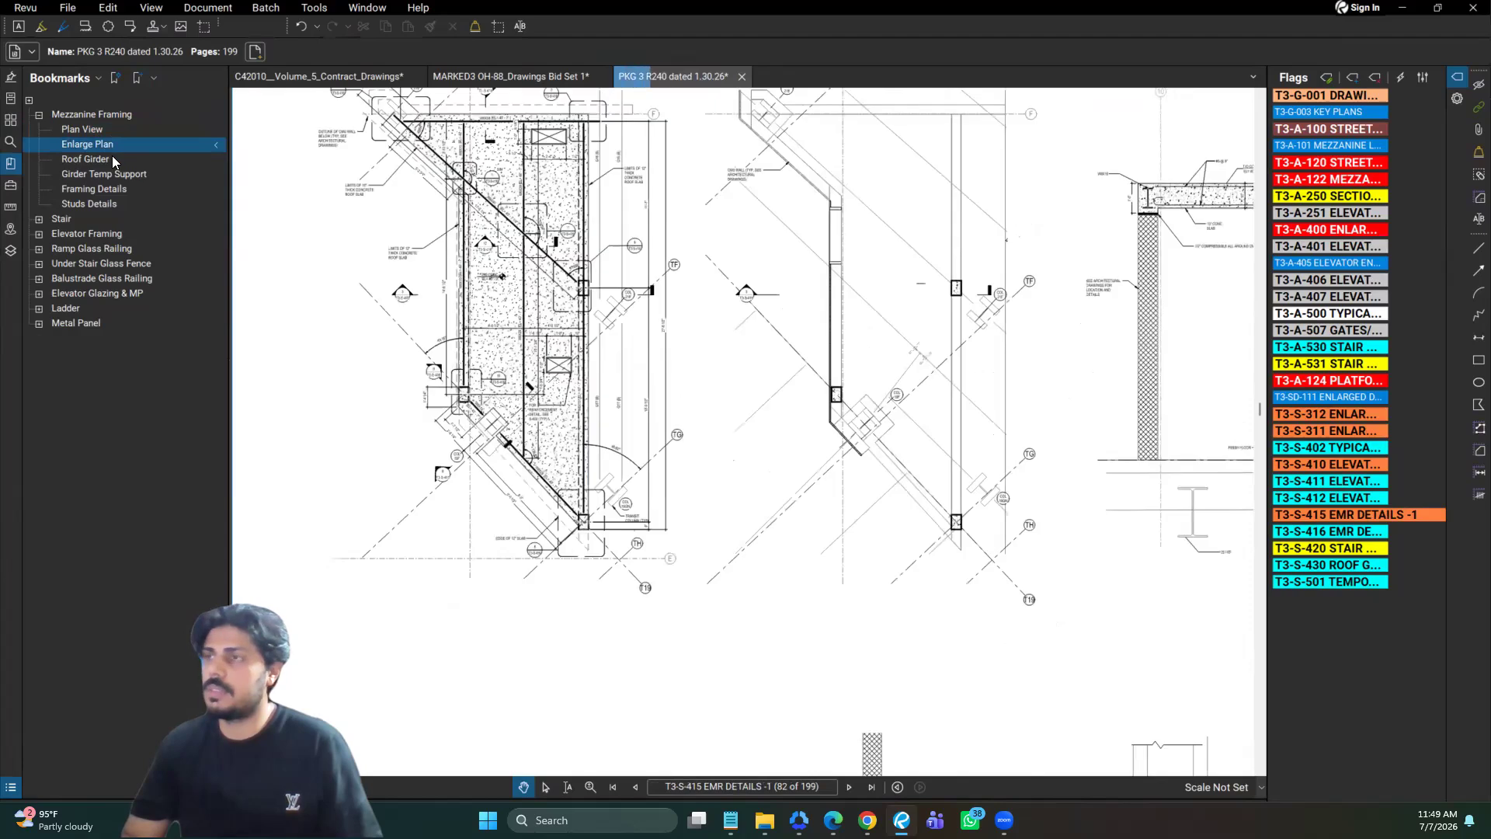
{"action": "left_click", "coordinate": [102, 160]}
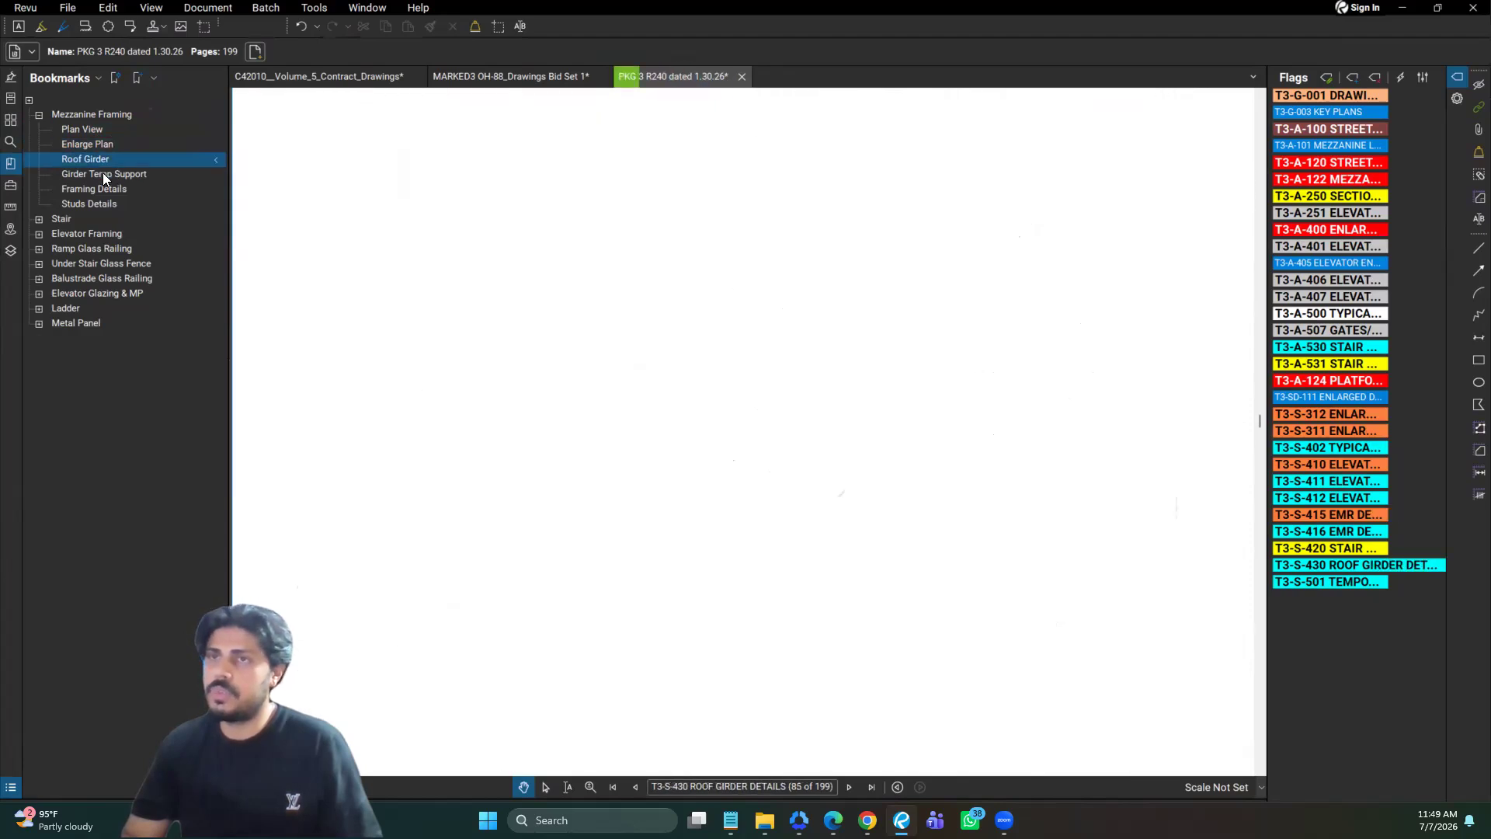
{"action": "left_click", "coordinate": [103, 174]}
{"action": "left_click", "coordinate": [103, 189]}
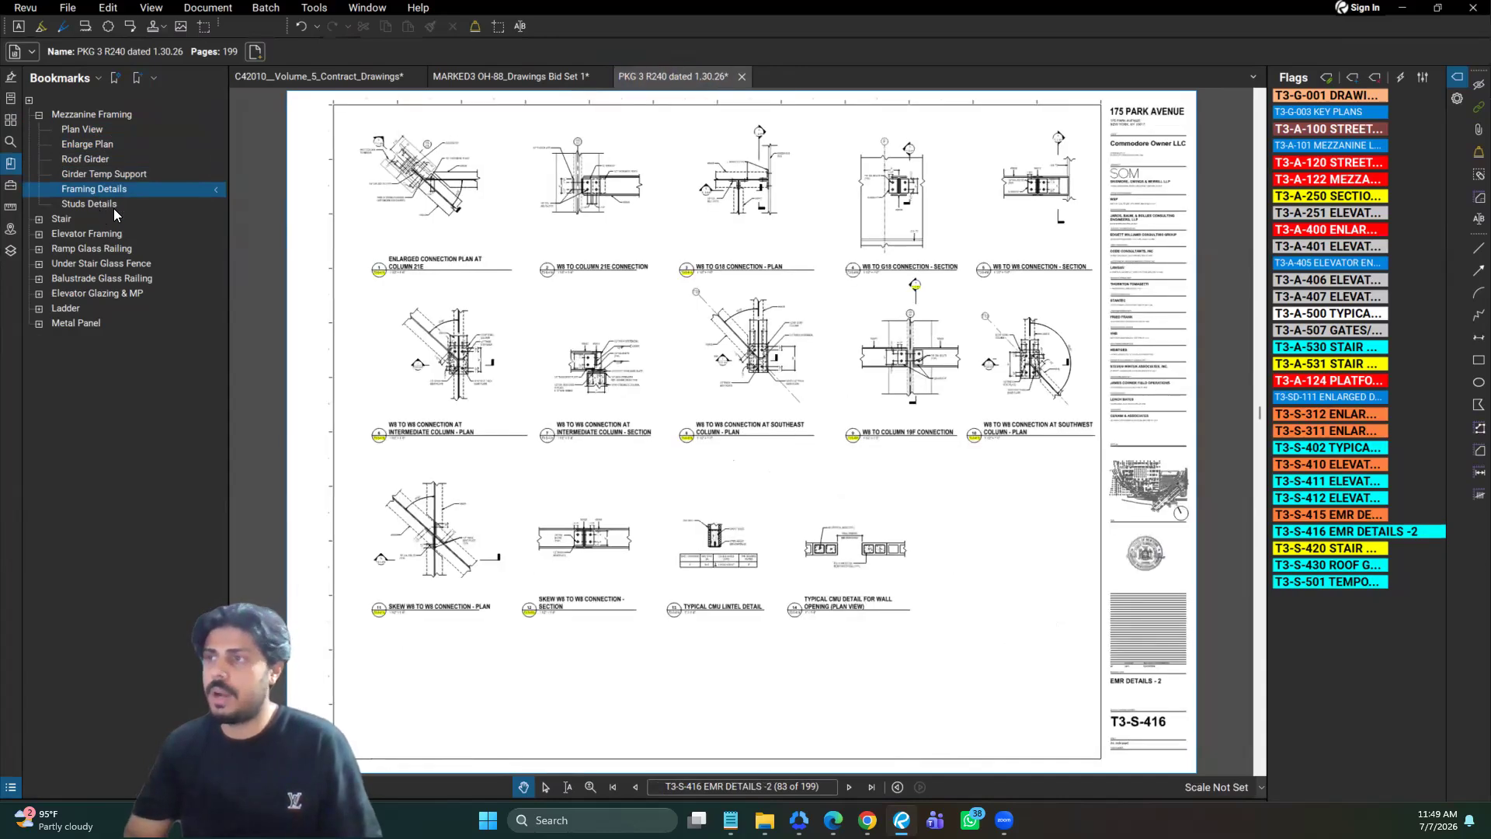
Step: View the Studs Details bookmark, and expand Stair to view its Elevation, Plan View, Structural Framing, Metal Railing Detail and Stair front Elevation bookmarks
{"action": "left_click", "coordinate": [113, 206]}
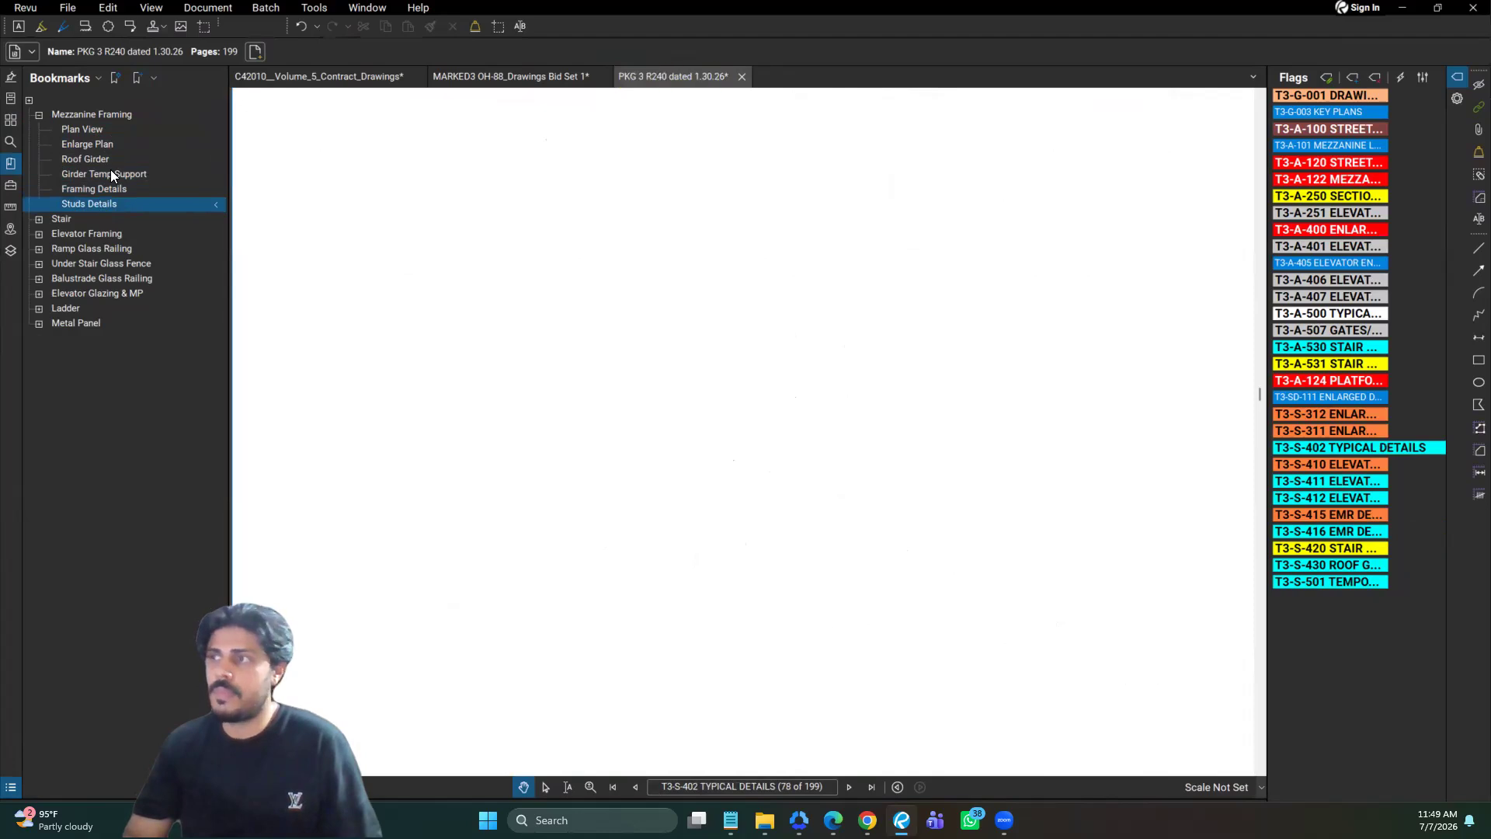
{"action": "left_click", "coordinate": [38, 219]}
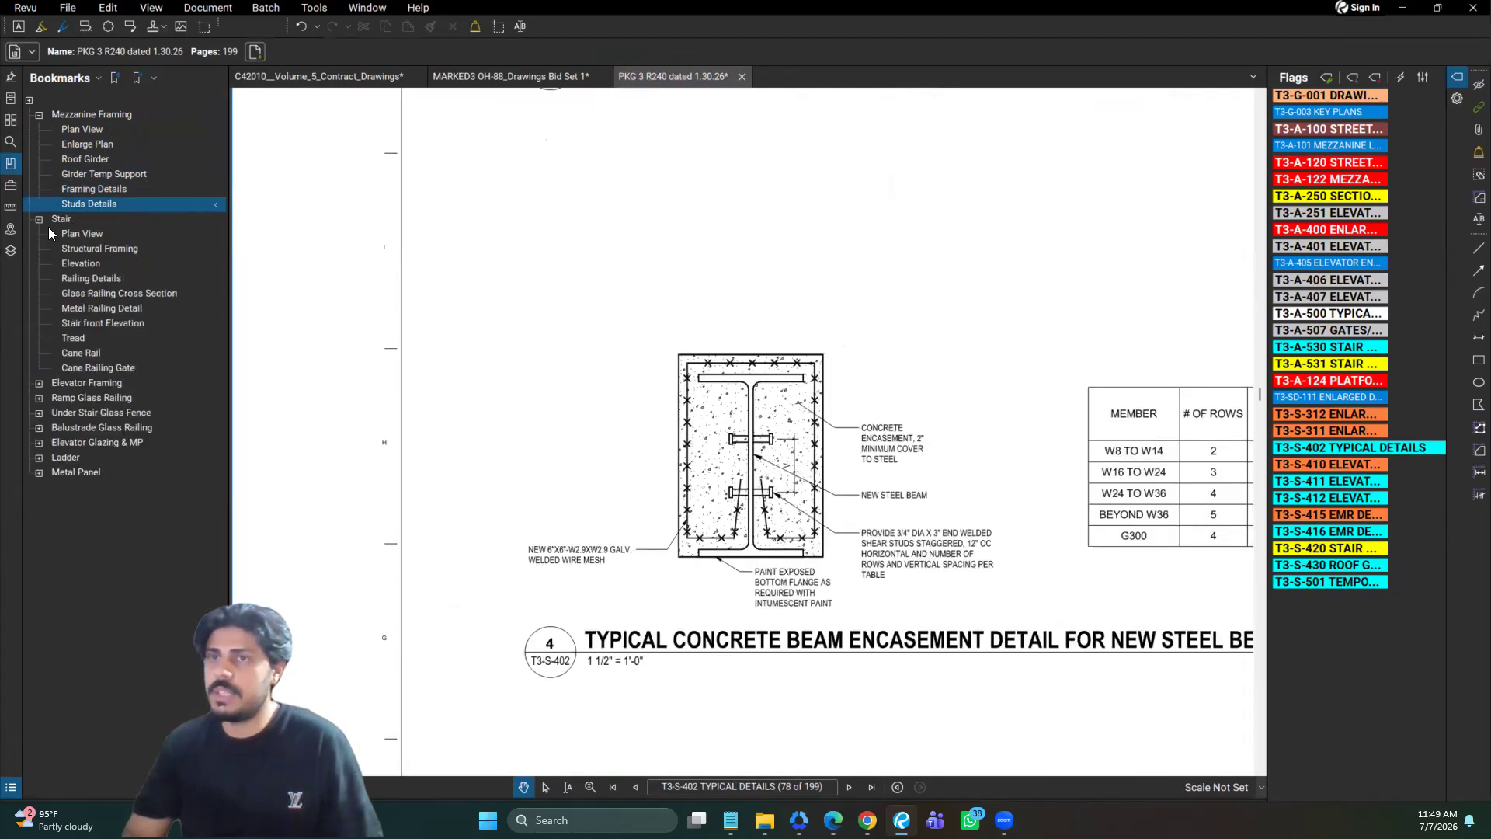
{"action": "left_click", "coordinate": [75, 262]}
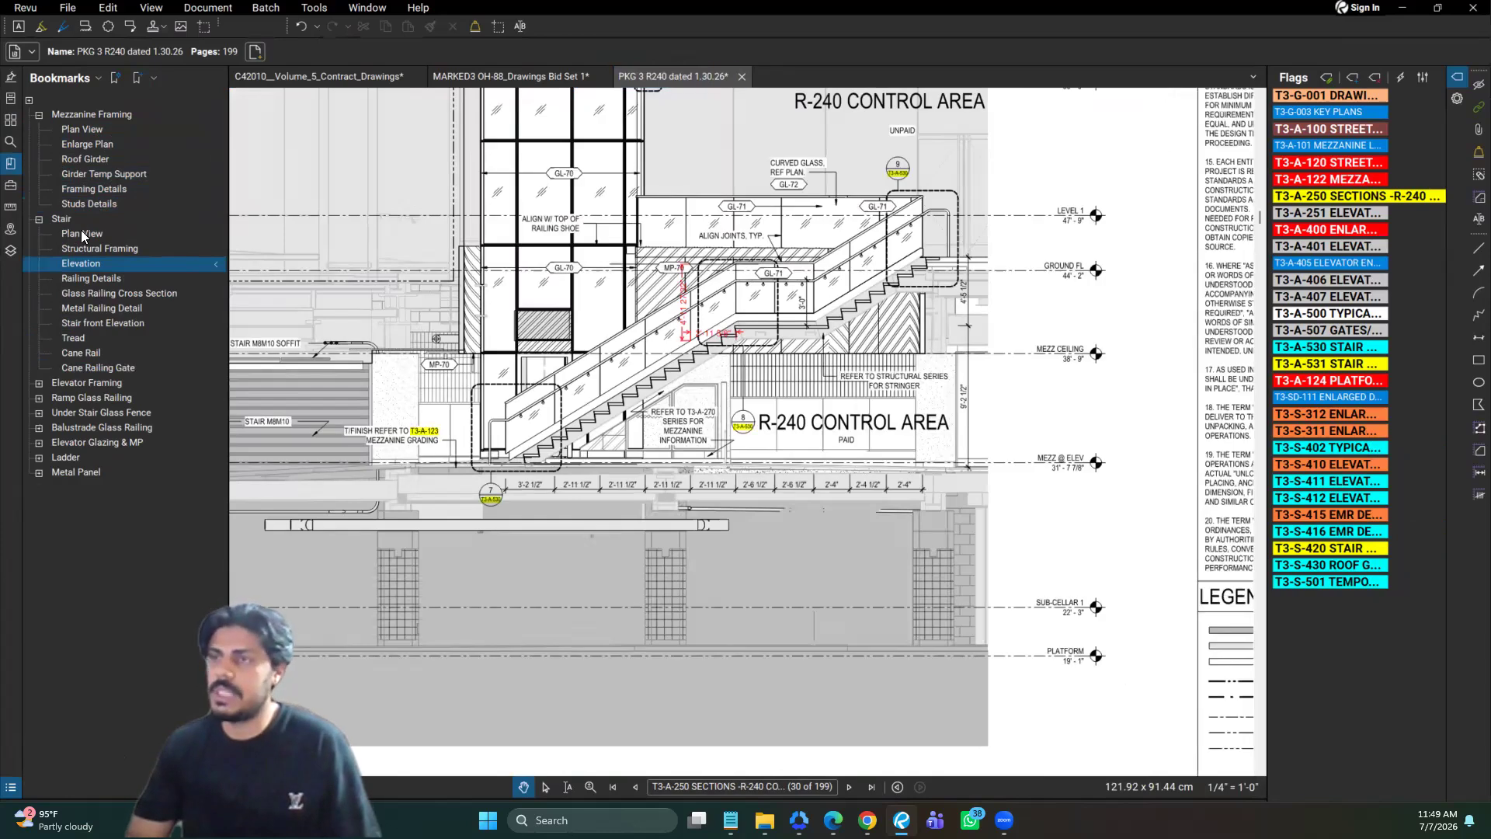
{"action": "left_click", "coordinate": [81, 231]}
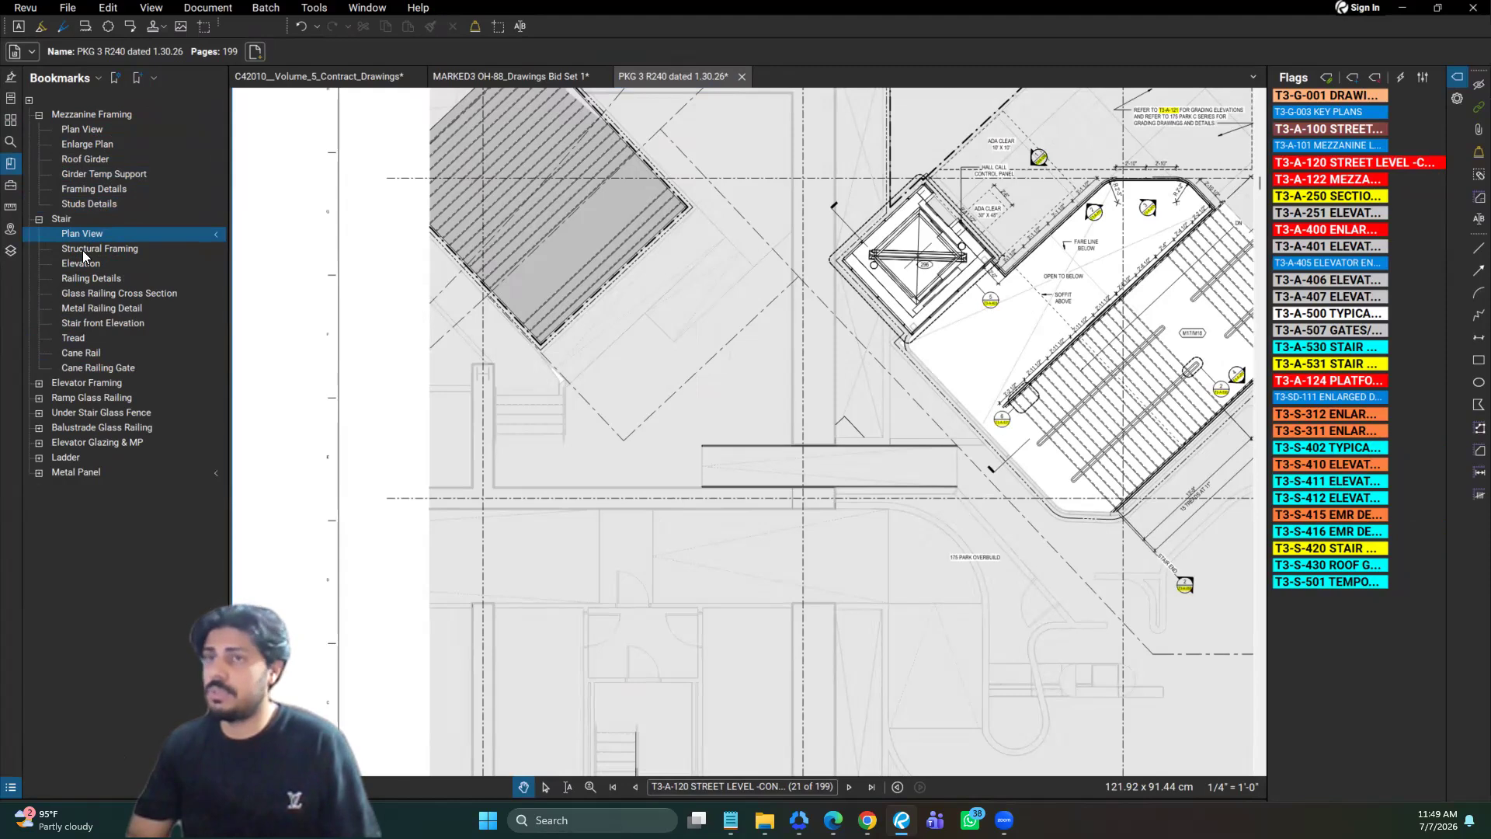
{"action": "left_click", "coordinate": [82, 250]}
{"action": "left_click", "coordinate": [93, 306]}
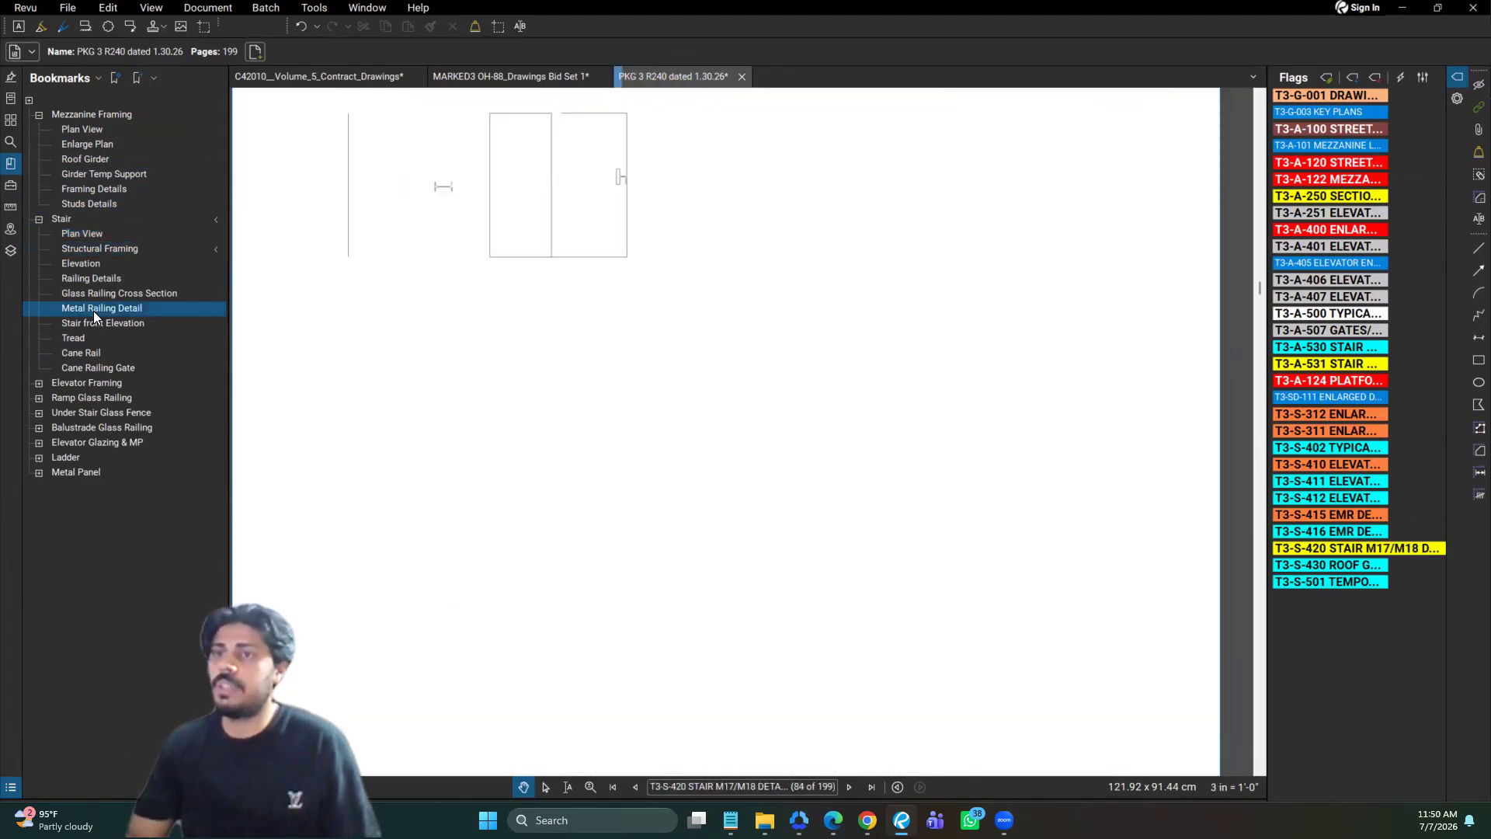
{"action": "left_click", "coordinate": [93, 325]}
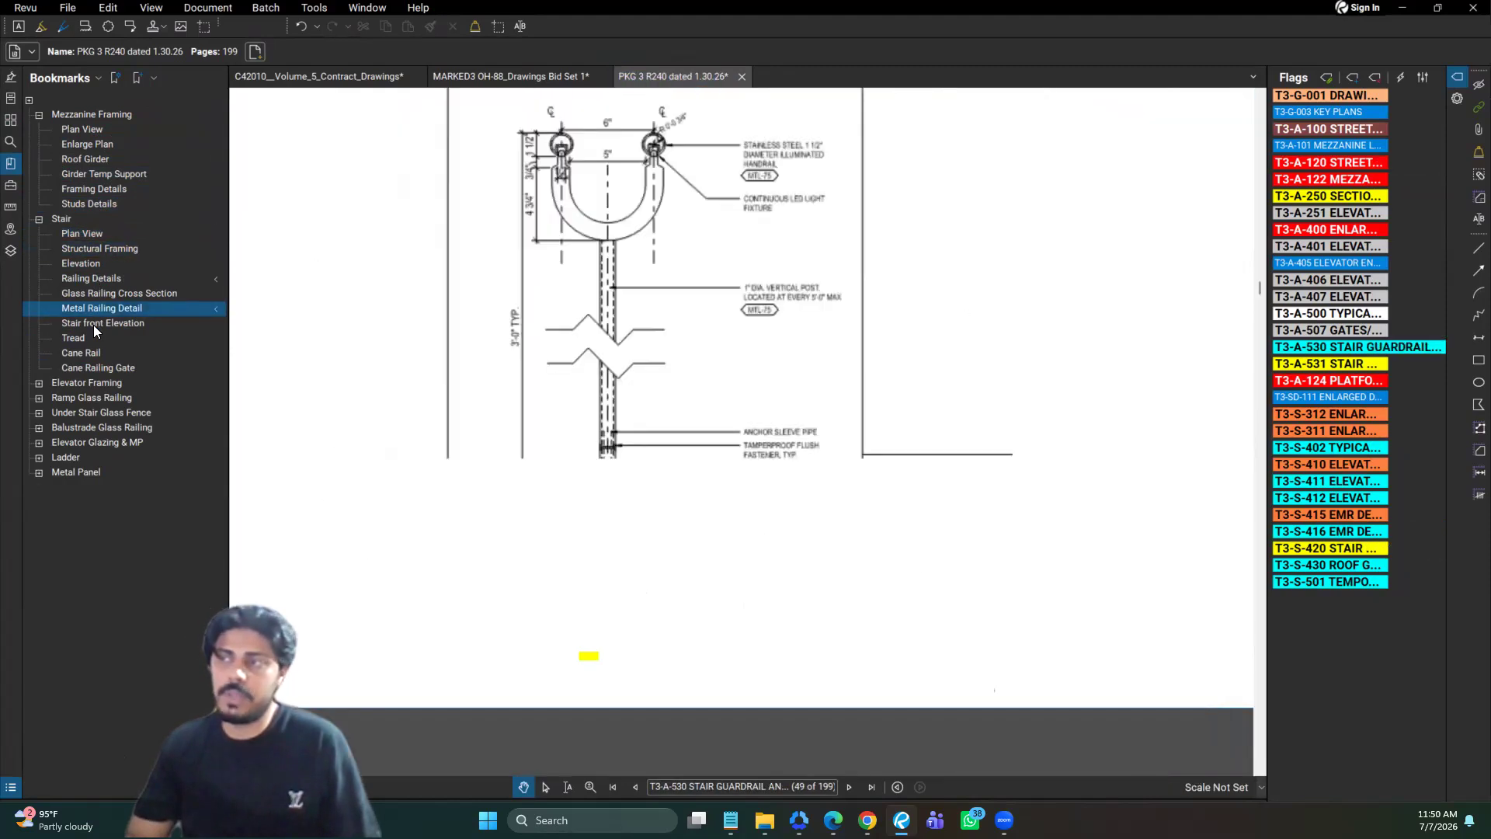